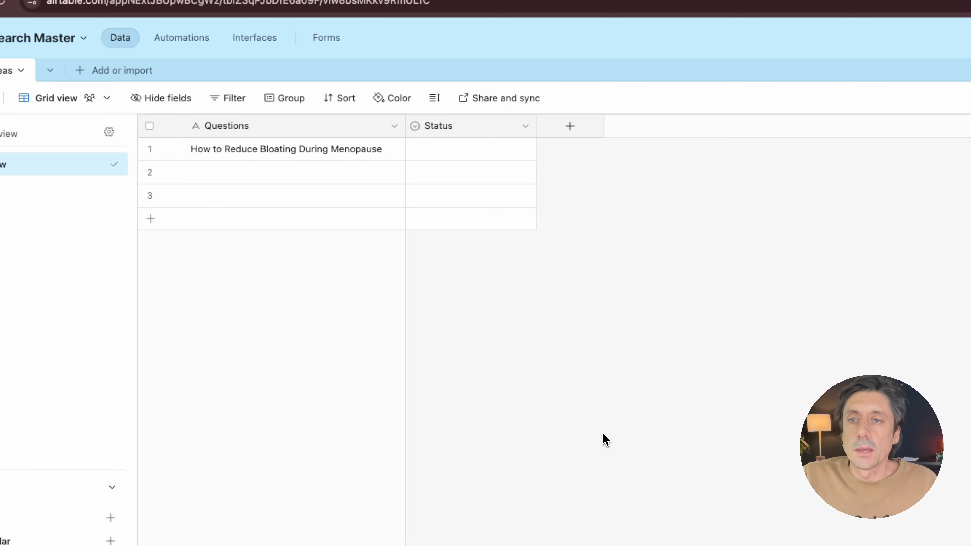
# Step: Set the Status of the question "How to Reduce Bloating During Menopause" to Get Research
pyautogui.click(260, 151)
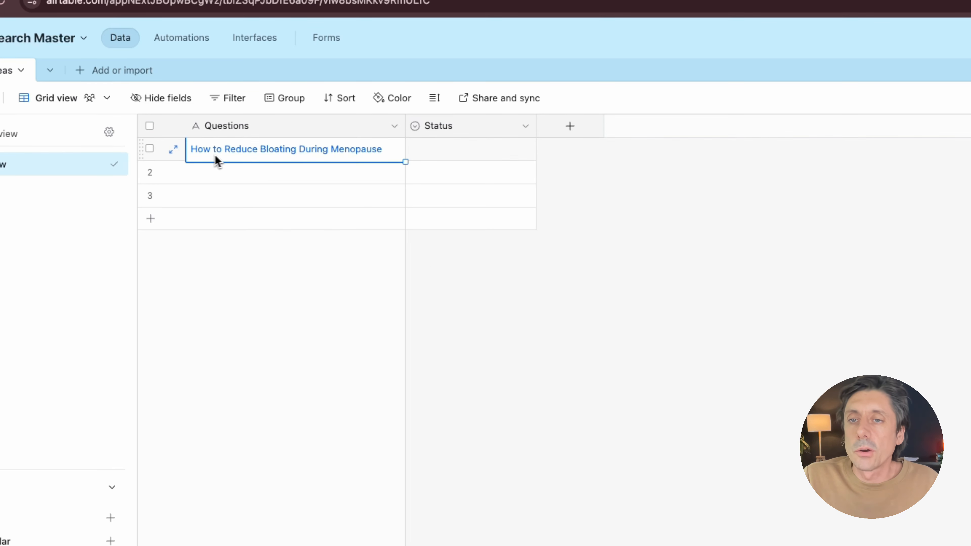
pyautogui.click(560, 344)
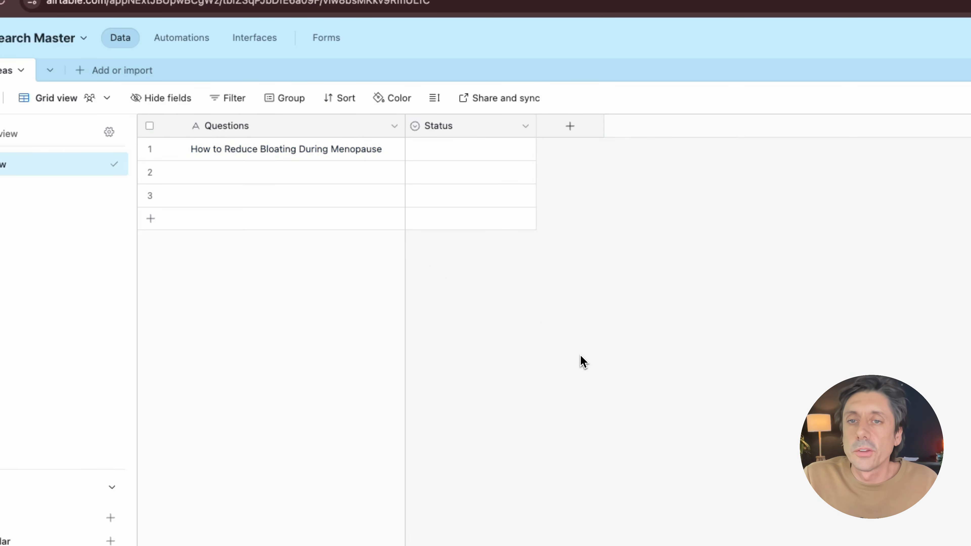
pyautogui.click(251, 149)
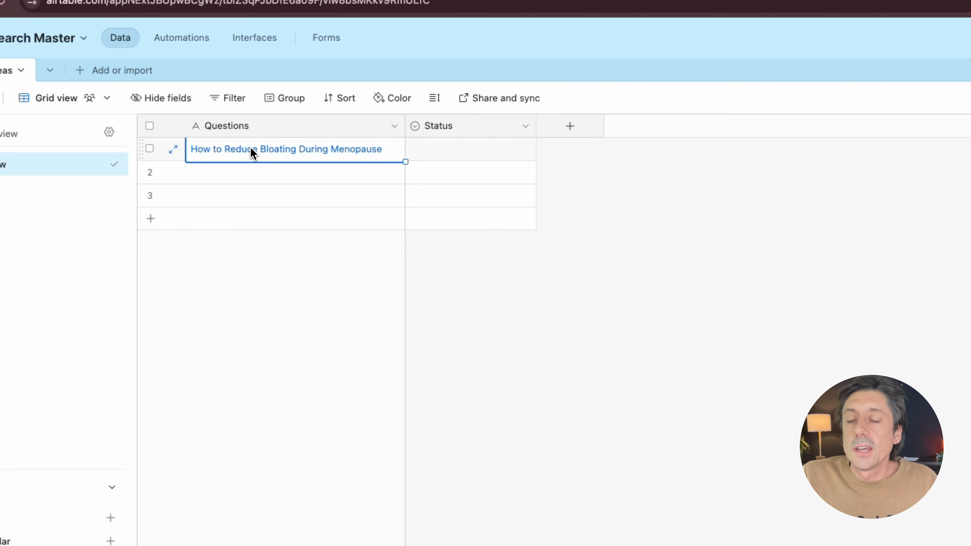
pyautogui.click(587, 389)
pyautogui.click(486, 153)
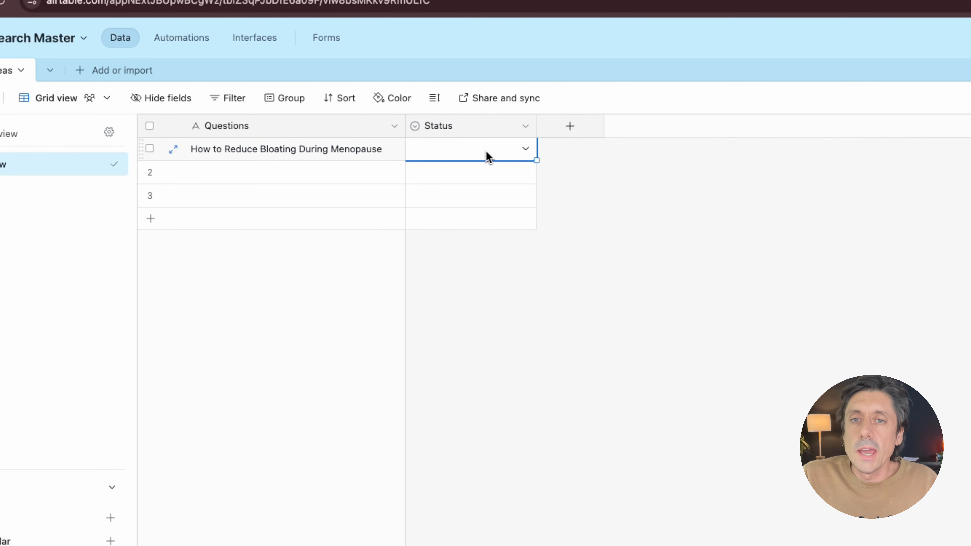
pyautogui.click(522, 150)
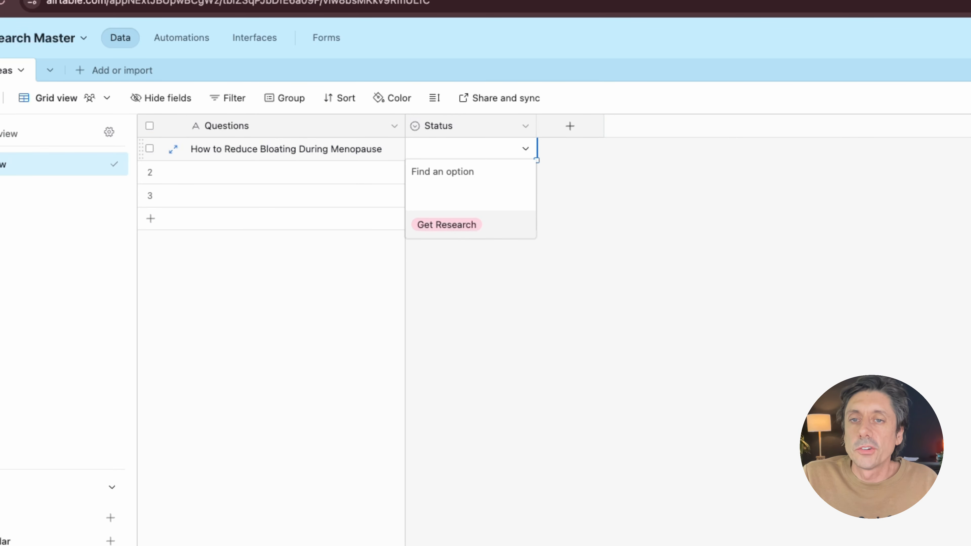
pyautogui.click(449, 224)
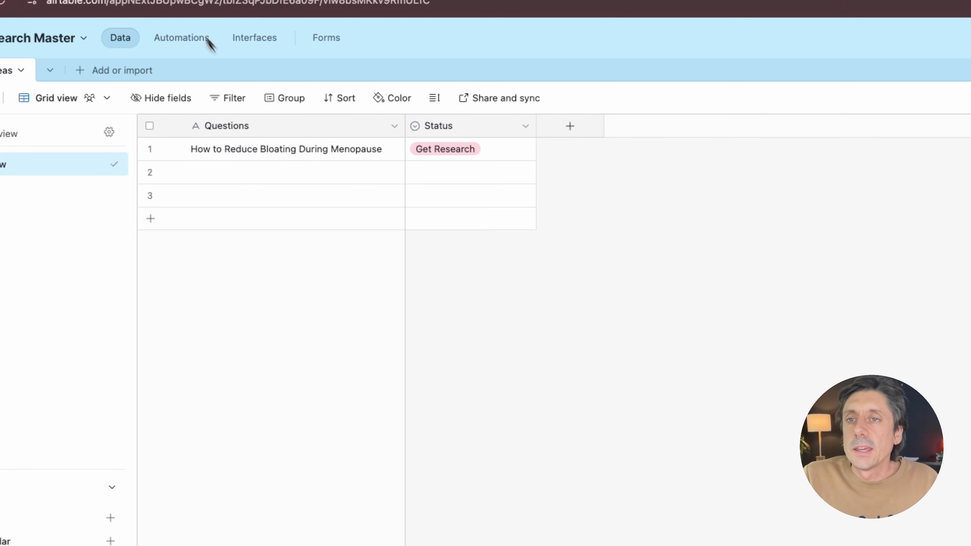
# Step: Switch to the n8n workflow and follow its run through the Question Organising node and the three keyword request nodes
pyautogui.click(183, 1)
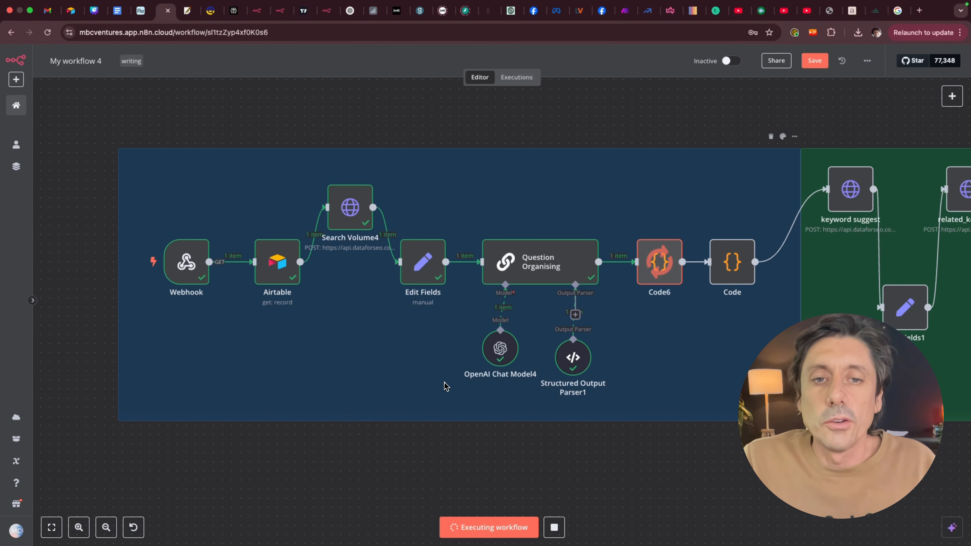
pyautogui.moveTo(531, 272)
pyautogui.mouseDown()
pyautogui.moveTo(560, 243)
pyautogui.moveTo(549, 271)
pyautogui.mouseUp()
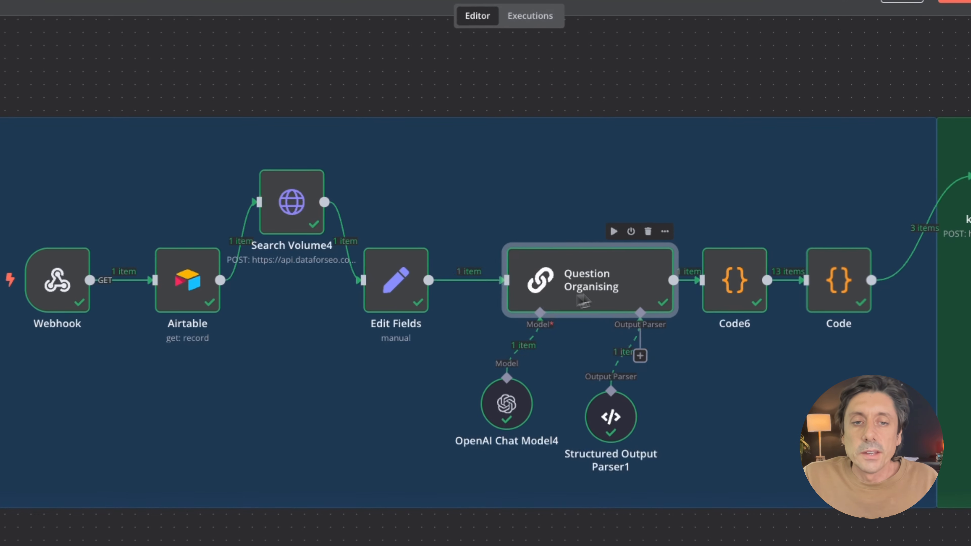
pyautogui.moveTo(581, 300); pyautogui.dragTo(555, 300)
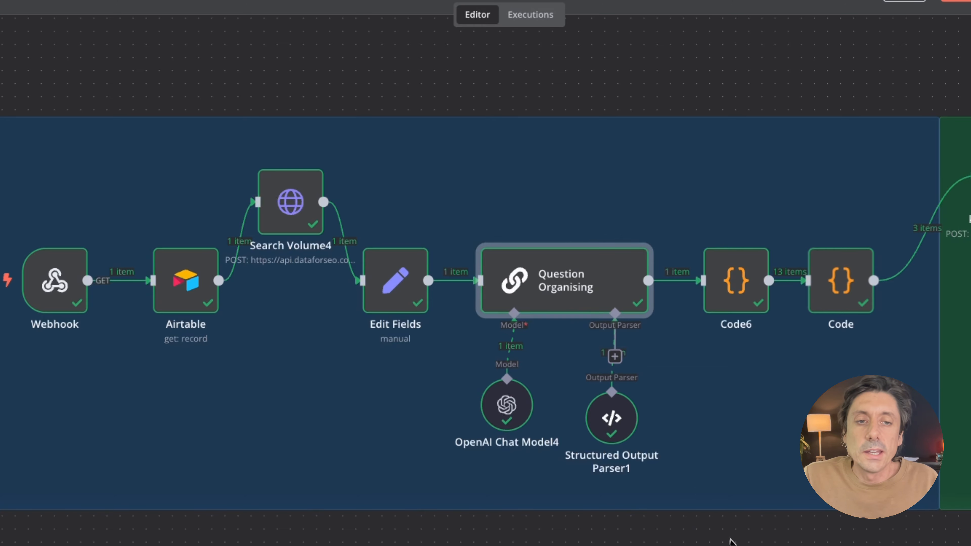
pyautogui.hscroll(15, 486, 312)
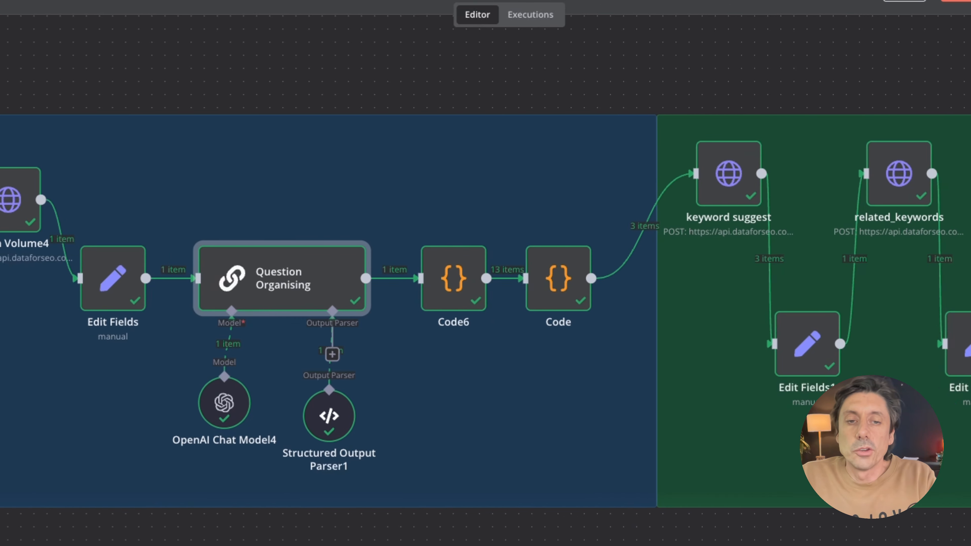
pyautogui.hscroll(12, 780, 539)
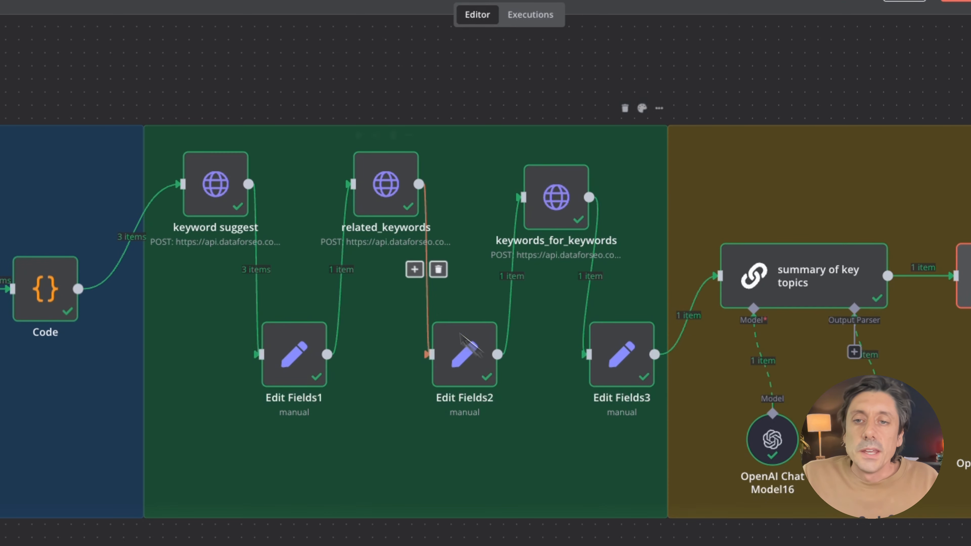
pyautogui.click(214, 188)
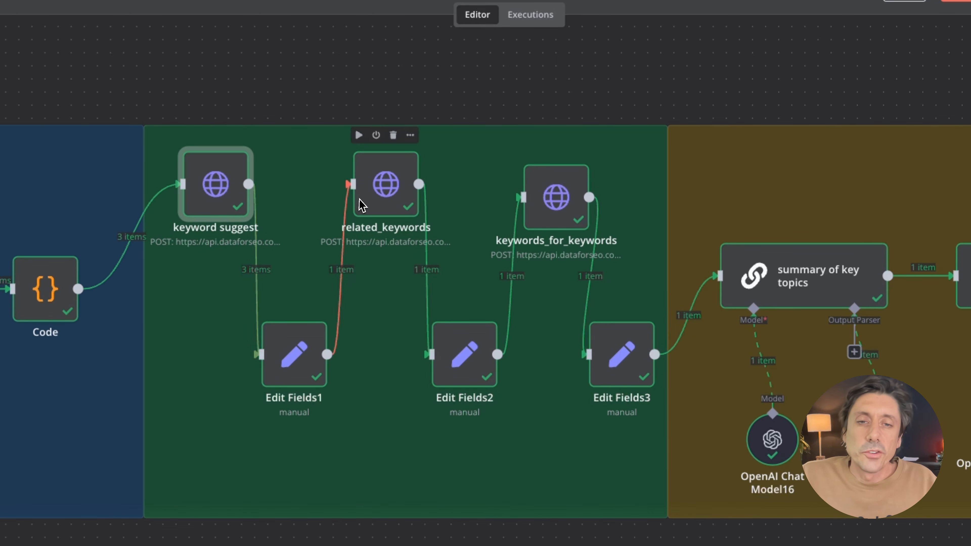
pyautogui.moveTo(553, 201); pyautogui.dragTo(553, 188)
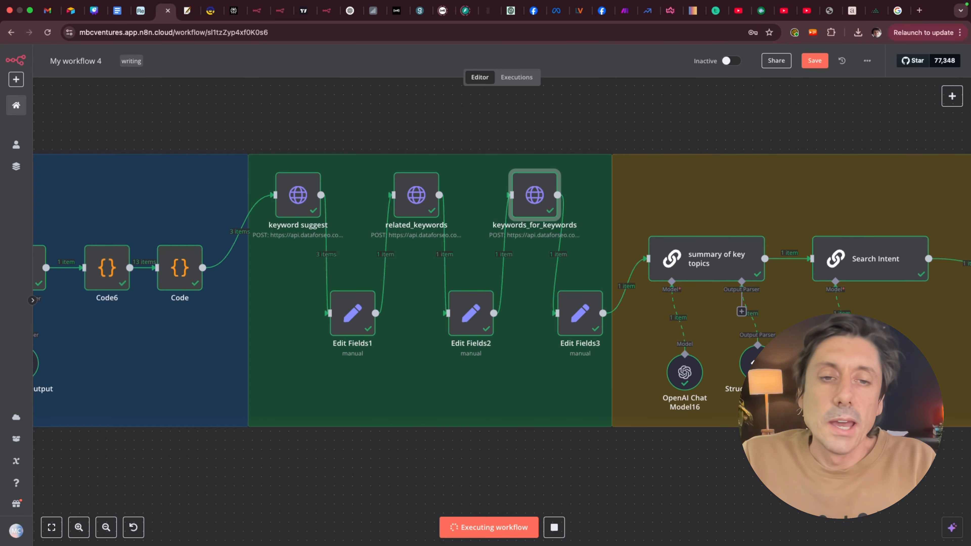
# Step: Examine the summary of key topics, Search Intent, Jina and webpage_summary nodes in the running workflow
pyautogui.hscroll(10, 496, 286)
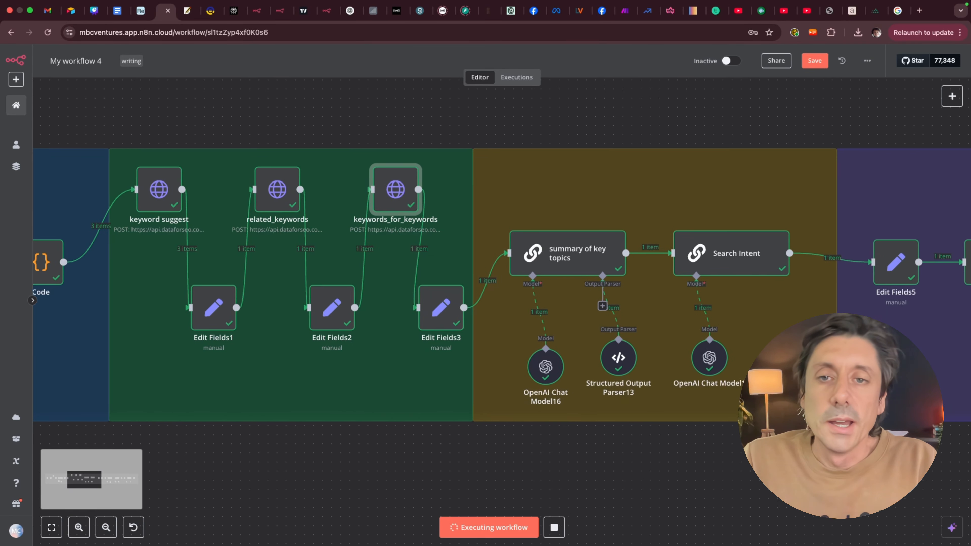
pyautogui.scroll(-2, 497, 268)
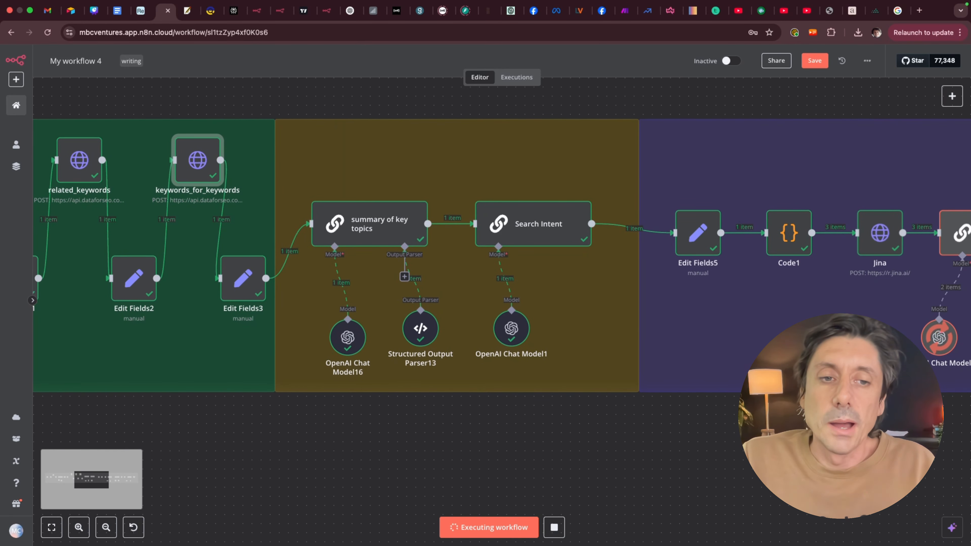
pyautogui.moveTo(382, 223); pyautogui.dragTo(391, 223)
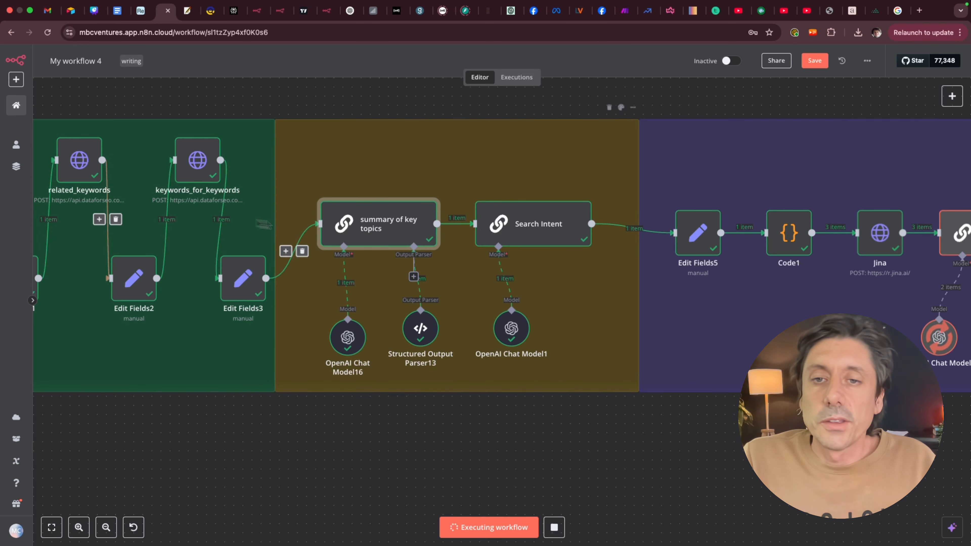
pyautogui.moveTo(535, 230)
pyautogui.mouseDown()
pyautogui.moveTo(526, 221)
pyautogui.moveTo(551, 234)
pyautogui.mouseUp()
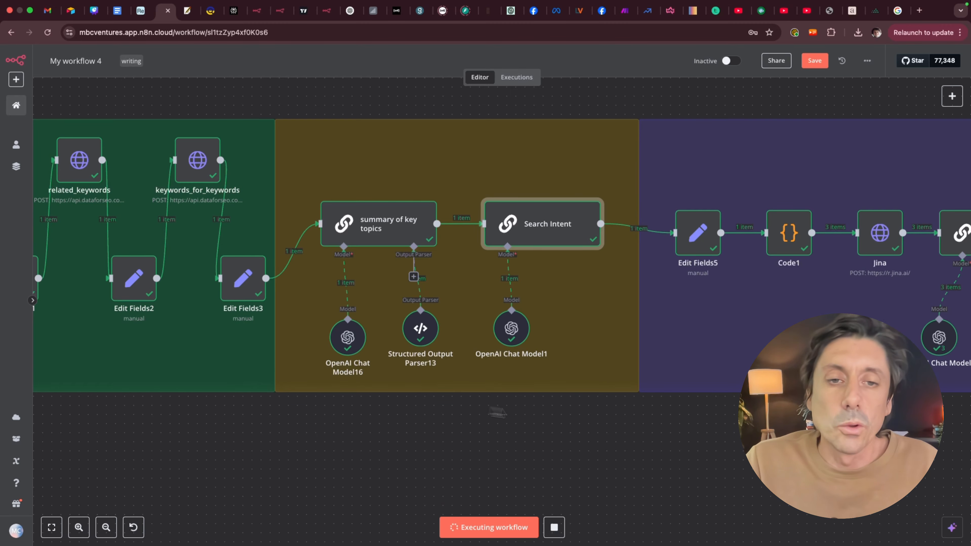
pyautogui.hscroll(10, 580, 421)
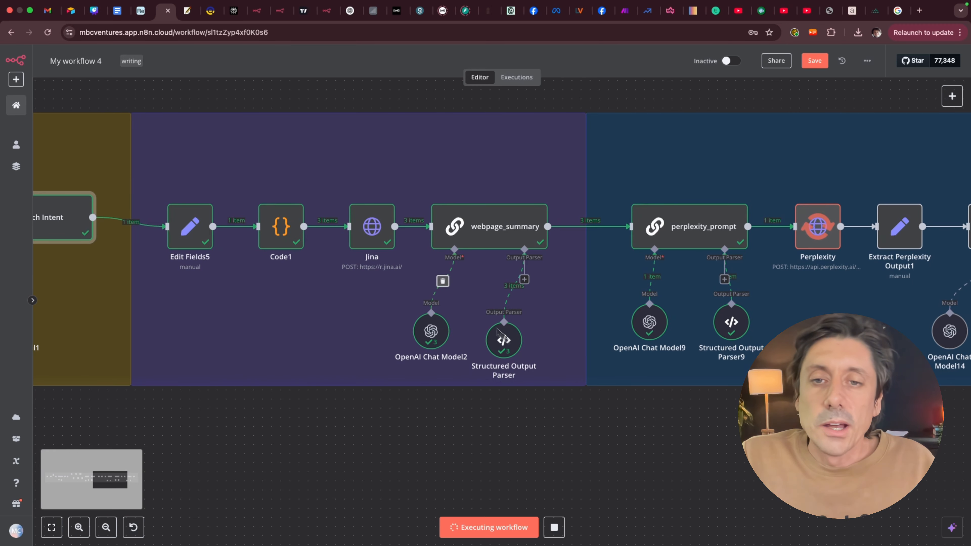
pyautogui.moveTo(380, 236)
pyautogui.mouseDown()
pyautogui.moveTo(377, 172)
pyautogui.moveTo(376, 230)
pyautogui.mouseUp()
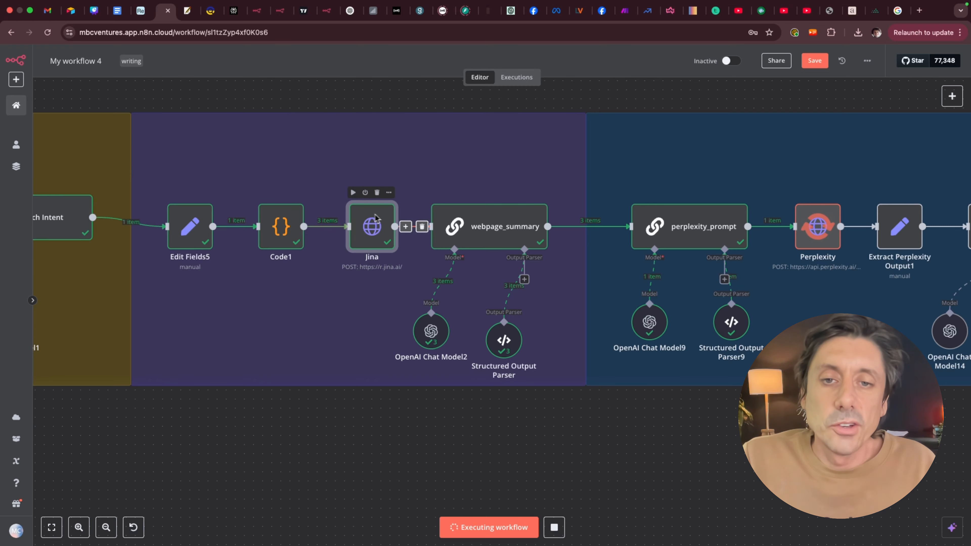
pyautogui.moveTo(496, 237)
pyautogui.mouseDown()
pyautogui.moveTo(496, 191)
pyautogui.moveTo(497, 238)
pyautogui.mouseUp()
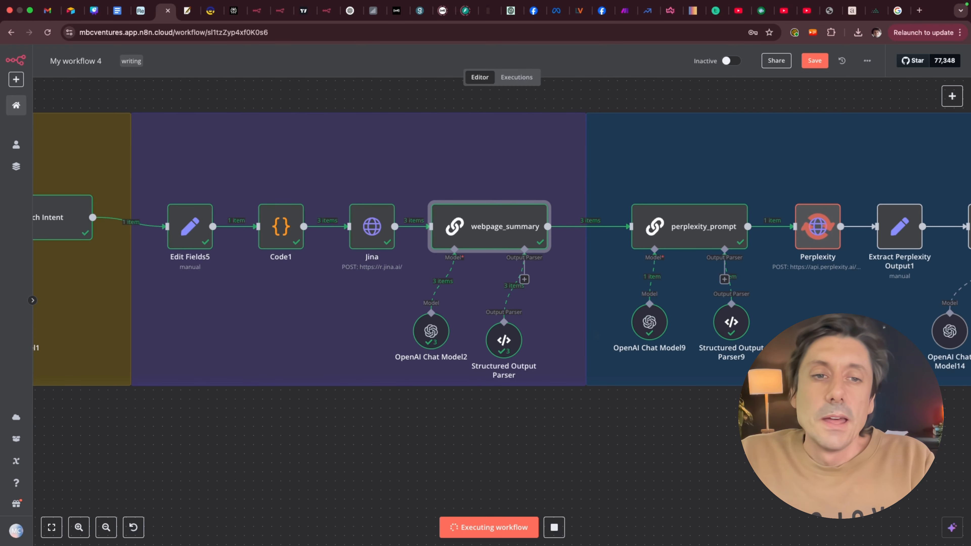
# Step: Examine the perplexity_prompt, Perplexity, Extract Perplexity Output1 and Basic LLM Chain2 nodes in the workflow's final section
pyautogui.hscroll(10, 535, 263)
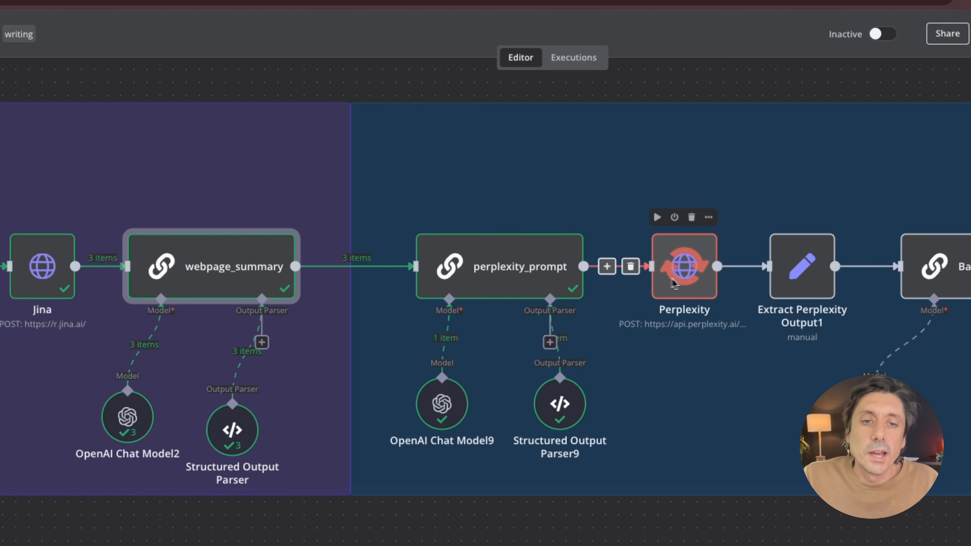
pyautogui.moveTo(684, 285)
pyautogui.mouseDown()
pyautogui.moveTo(693, 185)
pyautogui.moveTo(685, 284)
pyautogui.mouseUp()
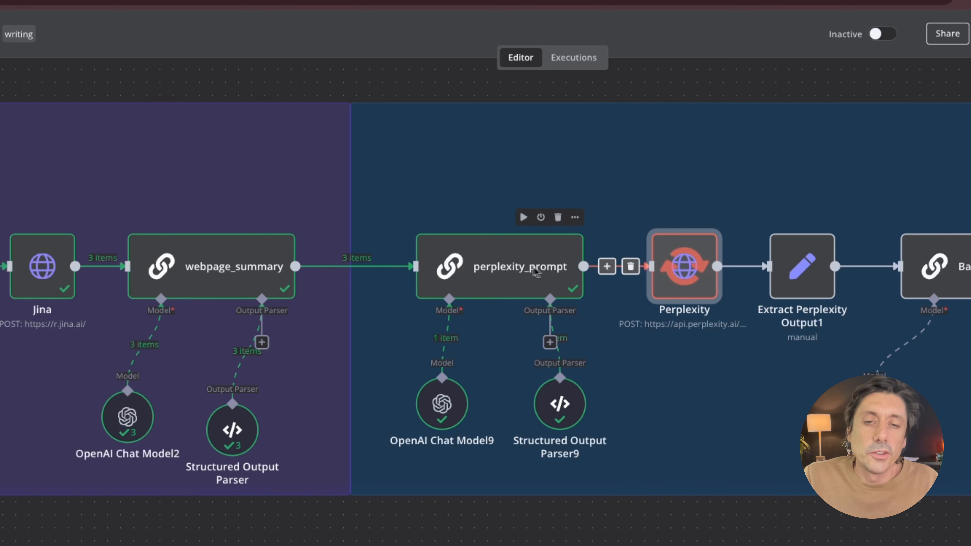
pyautogui.moveTo(531, 273)
pyautogui.mouseDown()
pyautogui.moveTo(531, 249)
pyautogui.moveTo(531, 286)
pyautogui.mouseUp()
pyautogui.moveTo(652, 285); pyautogui.dragTo(651, 298)
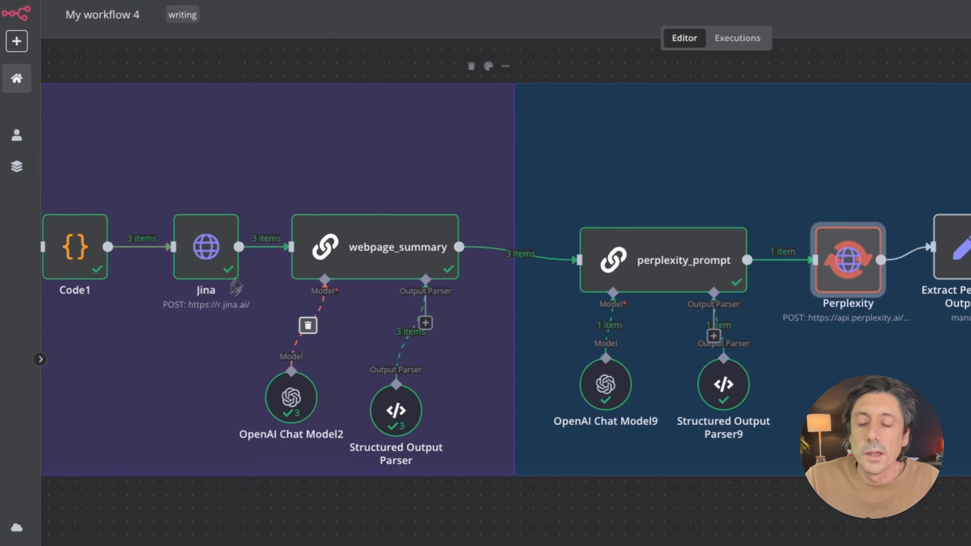
pyautogui.moveTo(604, 284); pyautogui.dragTo(604, 271)
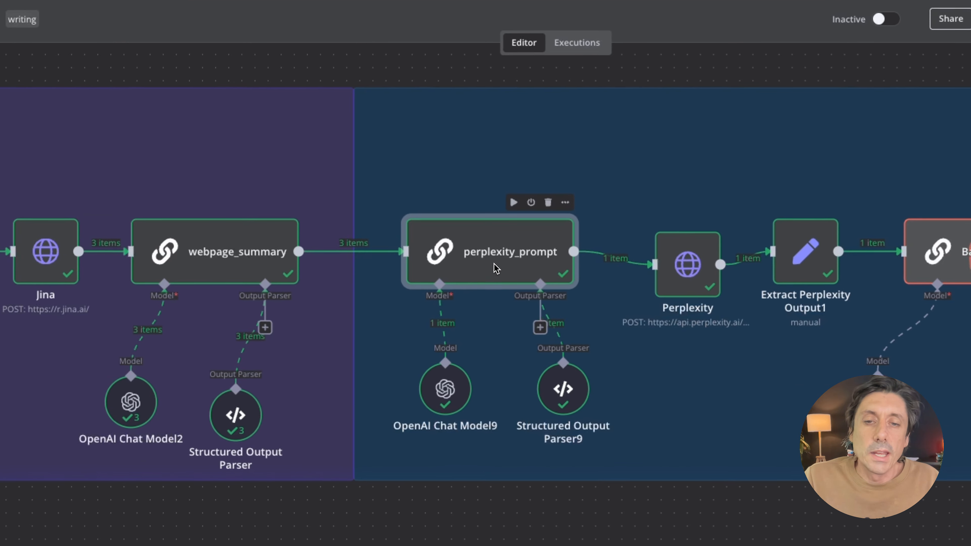
pyautogui.moveTo(533, 272); pyautogui.dragTo(546, 285)
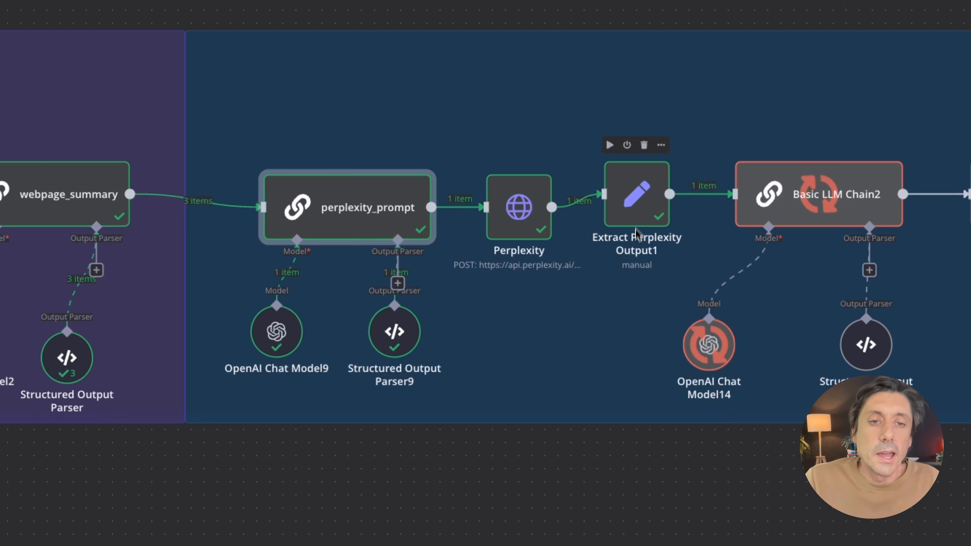
pyautogui.click(636, 223)
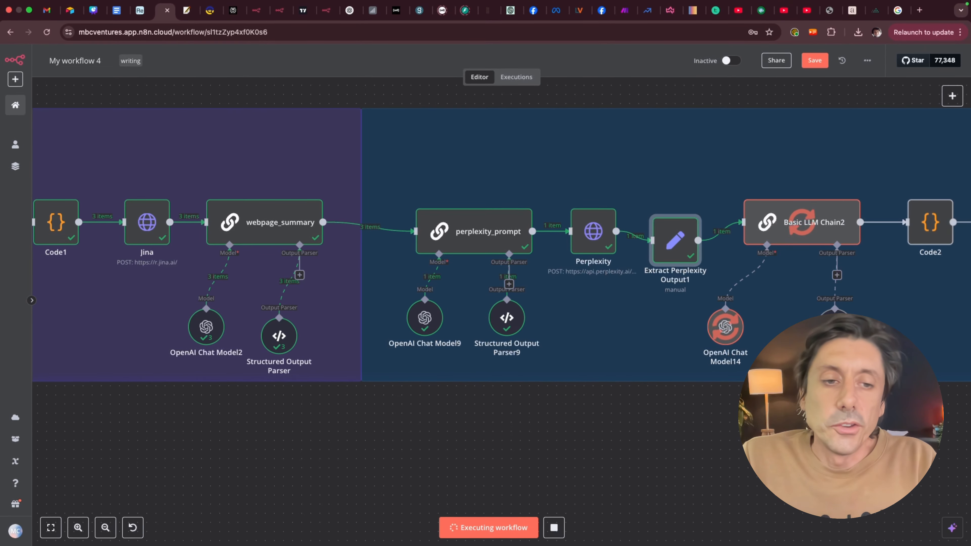
pyautogui.hscroll(1, 670, 386)
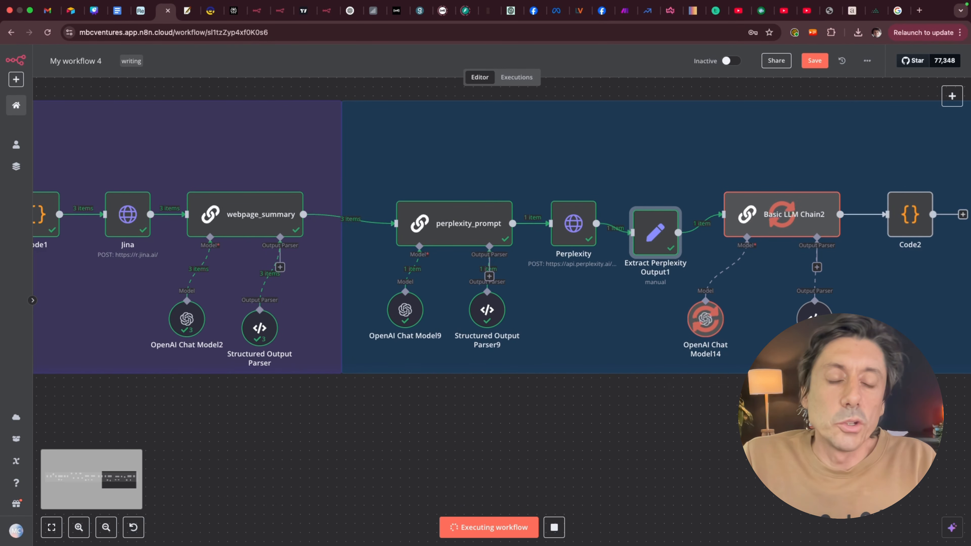
pyautogui.hscroll(5, 428, 290)
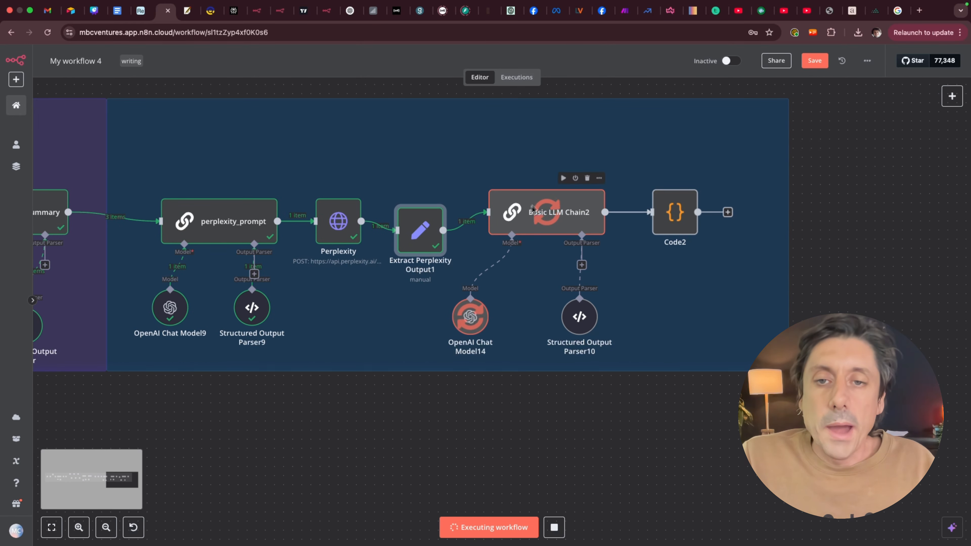
pyautogui.moveTo(532, 208)
pyautogui.mouseDown()
pyautogui.moveTo(514, 216)
pyautogui.moveTo(543, 195)
pyautogui.mouseUp()
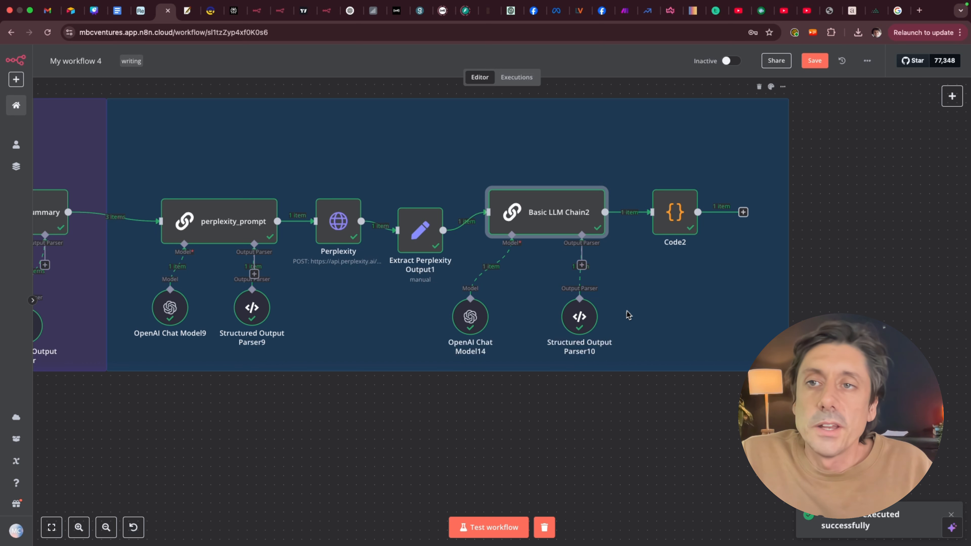
# Step: Switch to the Blog Post Plan document in Google Docs and review its opening reader and tone notes and the Structure outline
pyautogui.click(118, 10)
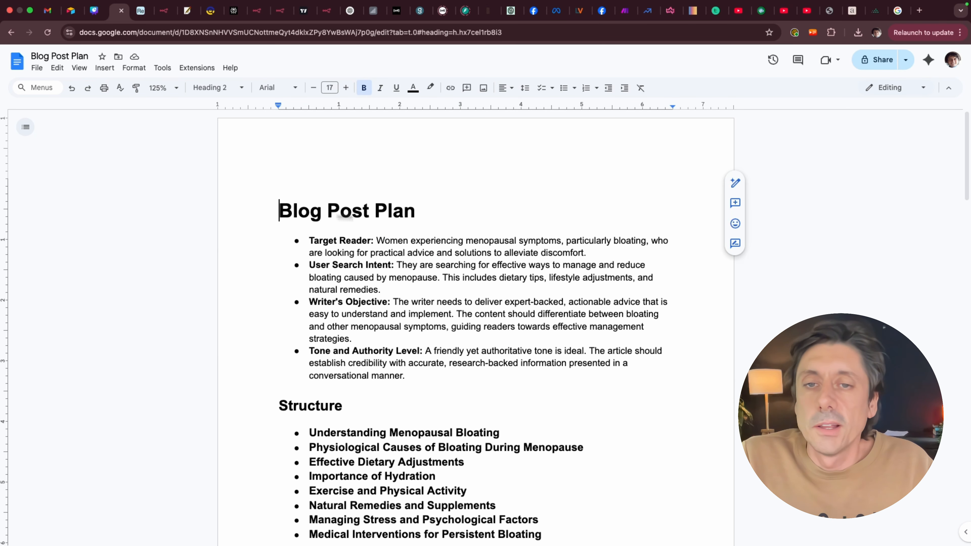
pyautogui.tripleClick(435, 224)
pyautogui.click(465, 326)
pyautogui.scroll(-2, 465, 358)
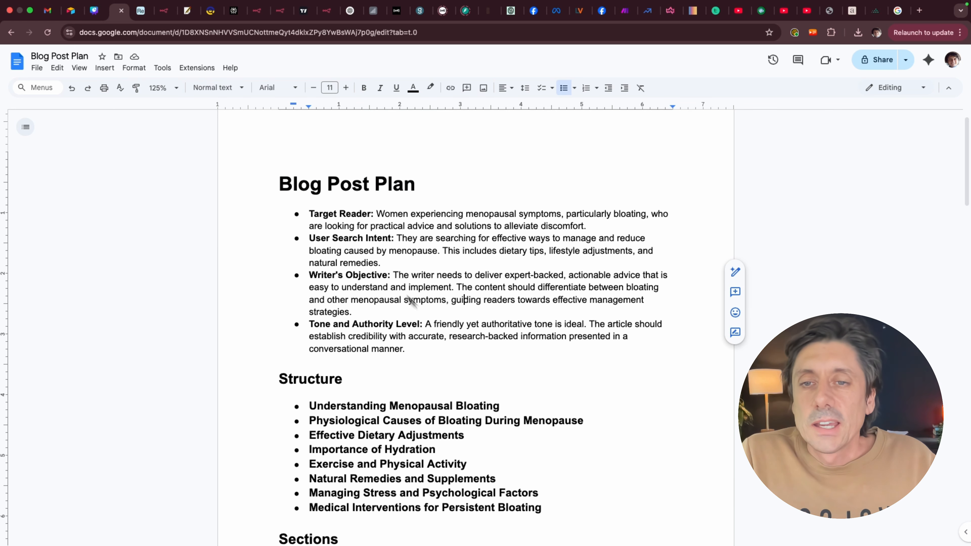
pyautogui.moveTo(311, 214); pyautogui.dragTo(440, 356)
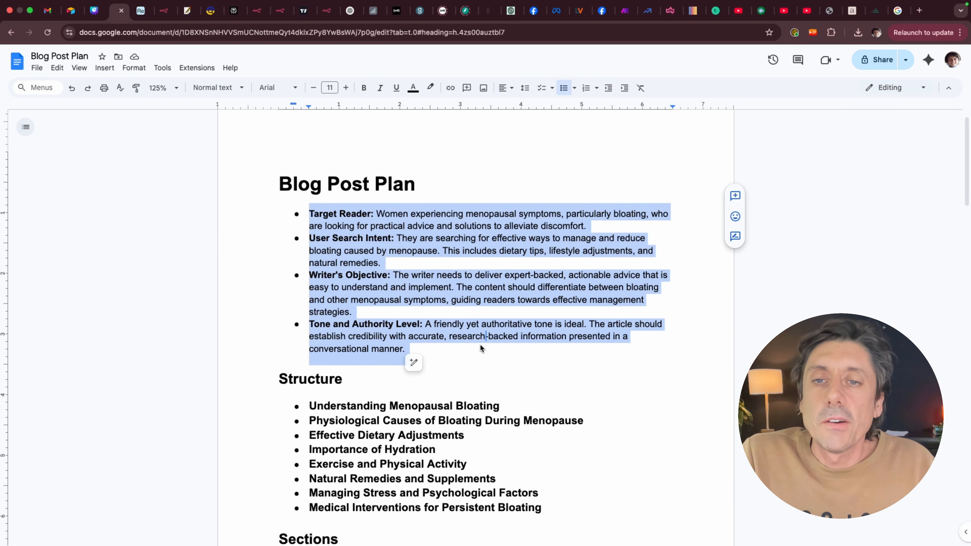
pyautogui.click(486, 338)
pyautogui.scroll(-6, 483, 348)
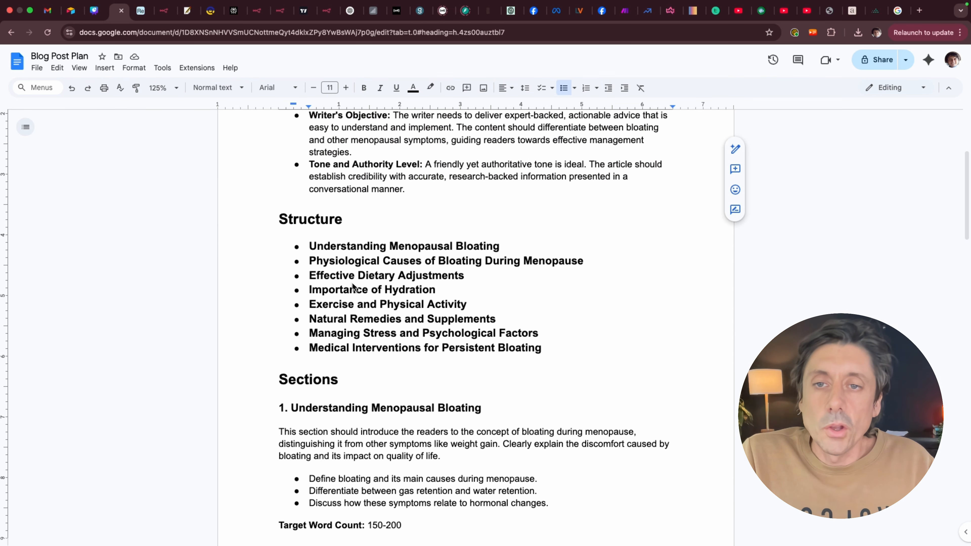
pyautogui.moveTo(310, 245); pyautogui.dragTo(544, 365)
pyautogui.click(595, 358)
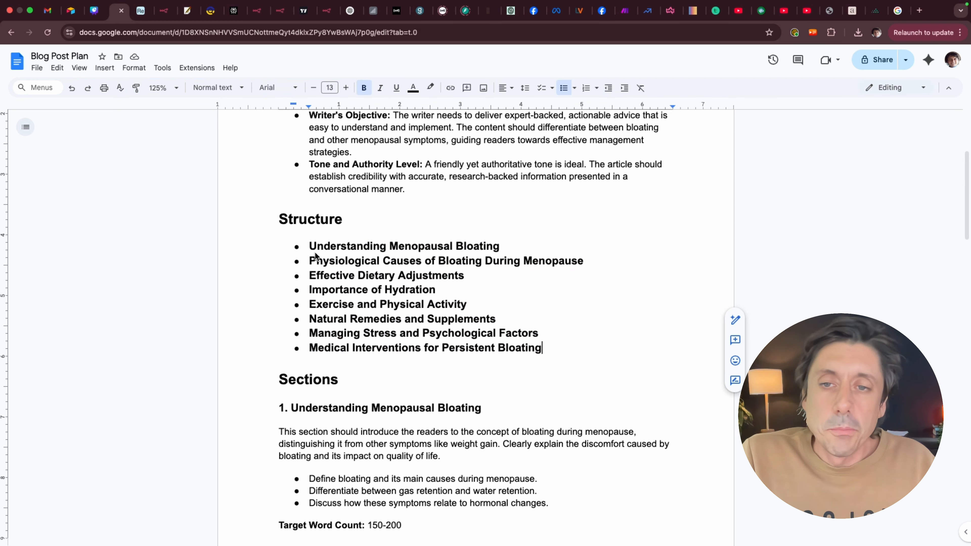
pyautogui.scroll(3, 423, 323)
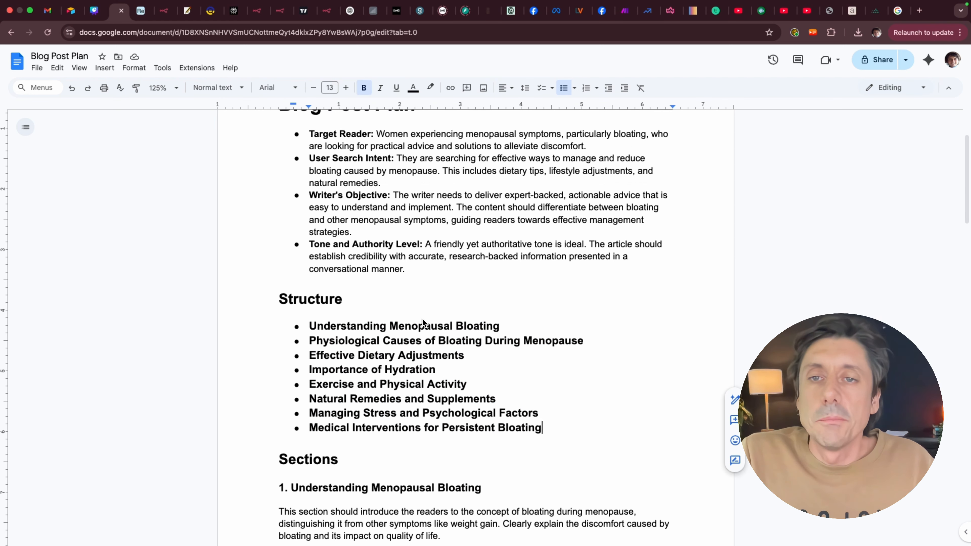
# Step: Review the eight headings listed under Structure in the Blog Post Plan
pyautogui.scroll(-4, 462, 324)
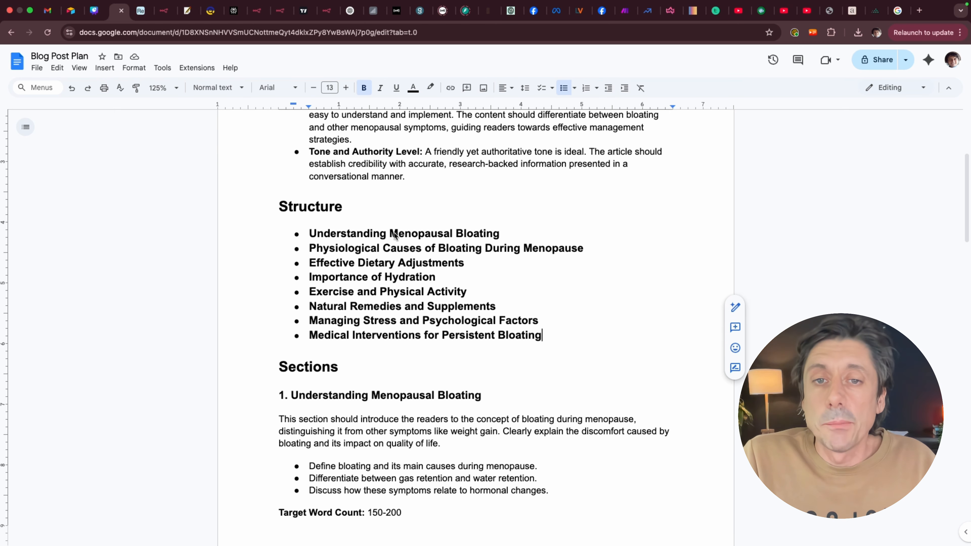
pyautogui.moveTo(395, 235); pyautogui.dragTo(507, 234)
pyautogui.click(501, 295)
pyautogui.moveTo(319, 234)
pyautogui.mouseDown()
pyautogui.moveTo(321, 253)
pyautogui.moveTo(540, 349)
pyautogui.moveTo(584, 349)
pyautogui.mouseUp()
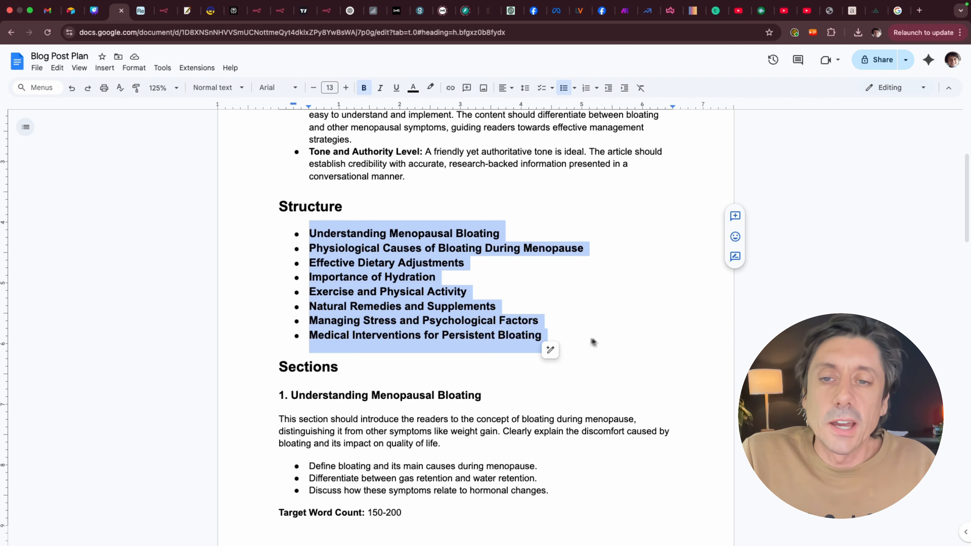
pyautogui.click(594, 342)
# Step: Examine the first entry under Sections, including its description, bullet points, target word count and references
pyautogui.scroll(-8, 469, 330)
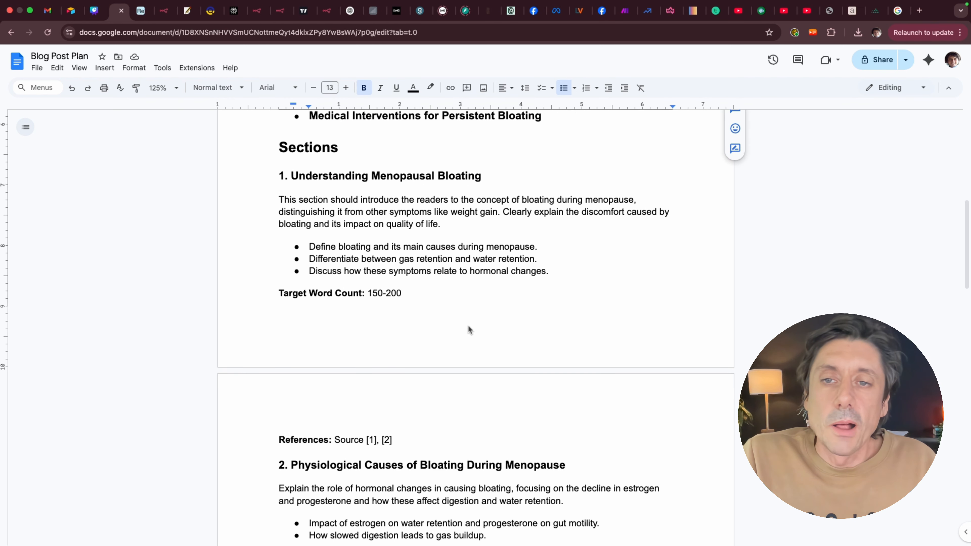
pyautogui.moveTo(278, 147); pyautogui.dragTo(365, 153)
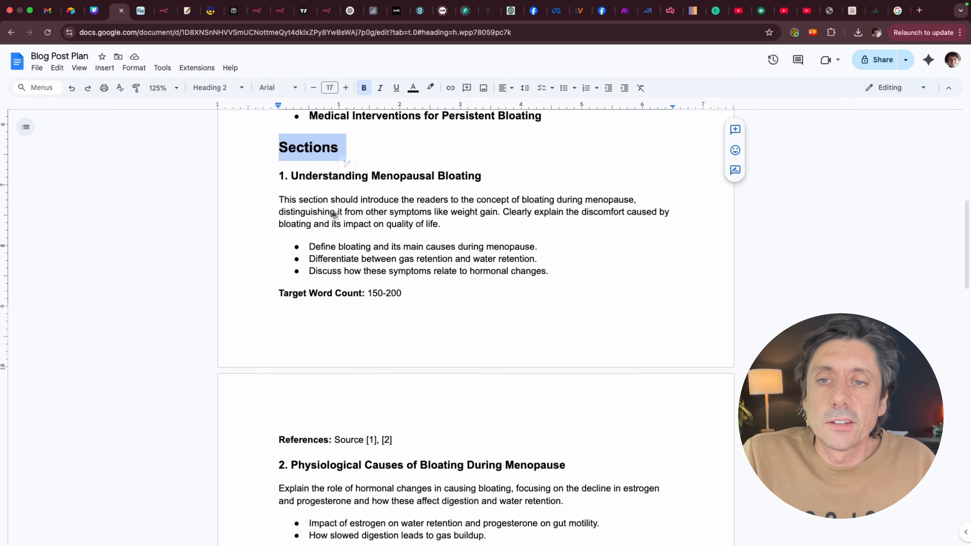
pyautogui.moveTo(281, 204); pyautogui.dragTo(435, 225)
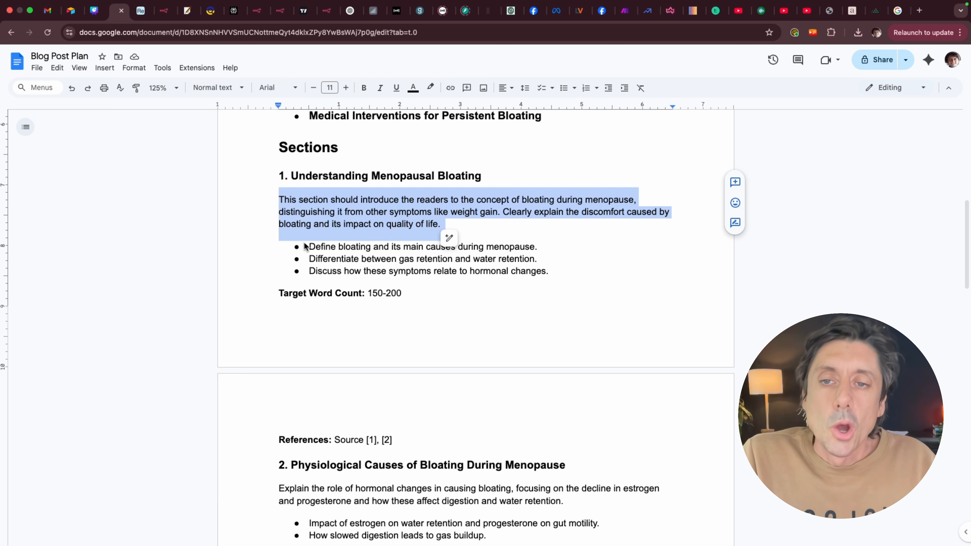
pyautogui.moveTo(310, 246); pyautogui.dragTo(404, 278)
pyautogui.scroll(-1, 520, 344)
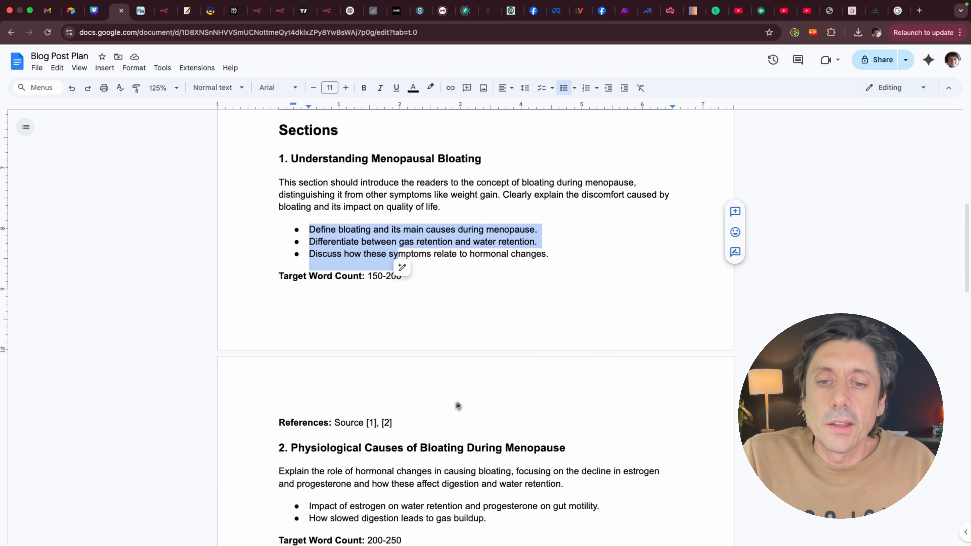
pyautogui.moveTo(411, 422); pyautogui.dragTo(338, 426)
pyautogui.click(392, 314)
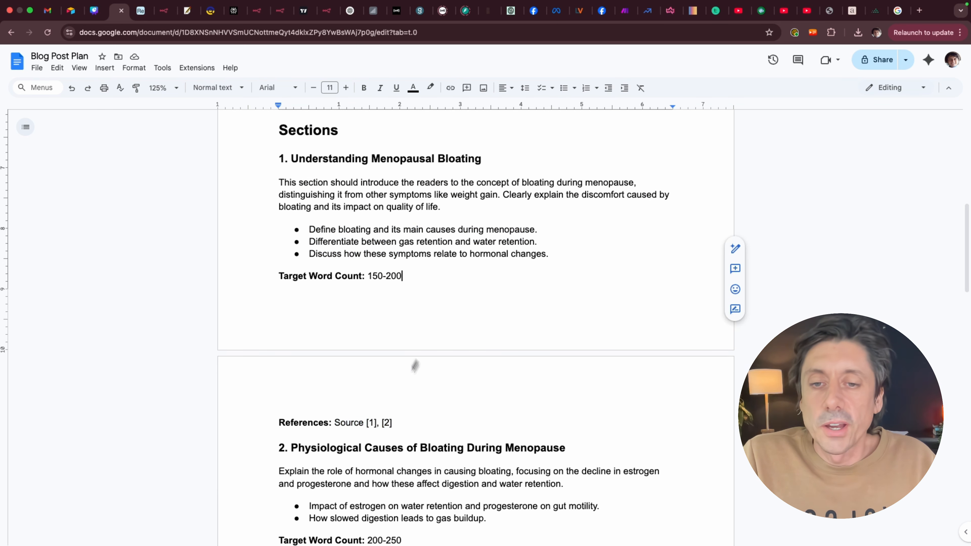
# Step: Read through sections 2 to 8 of the plan and the Conclusion & Call to Action
pyautogui.scroll(-5, 420, 444)
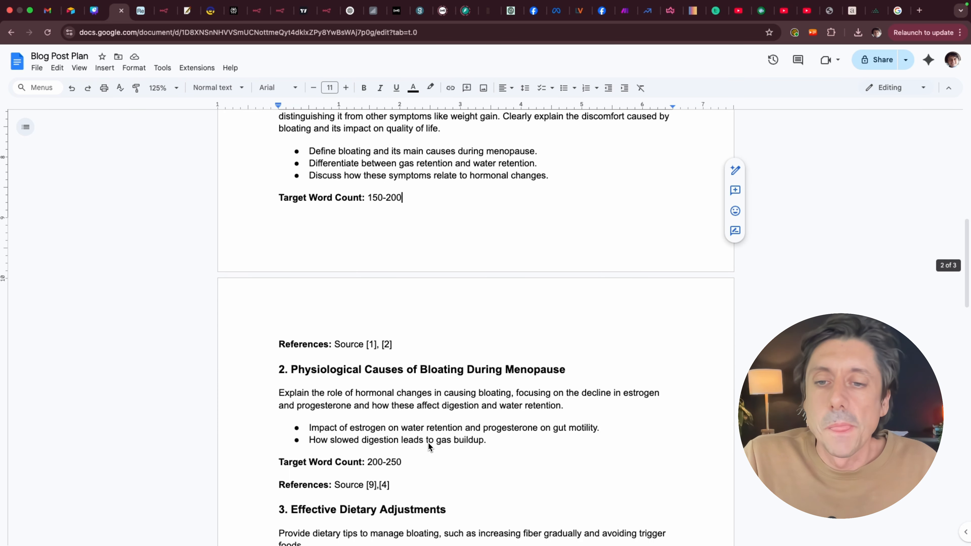
pyautogui.moveTo(280, 297); pyautogui.dragTo(431, 405)
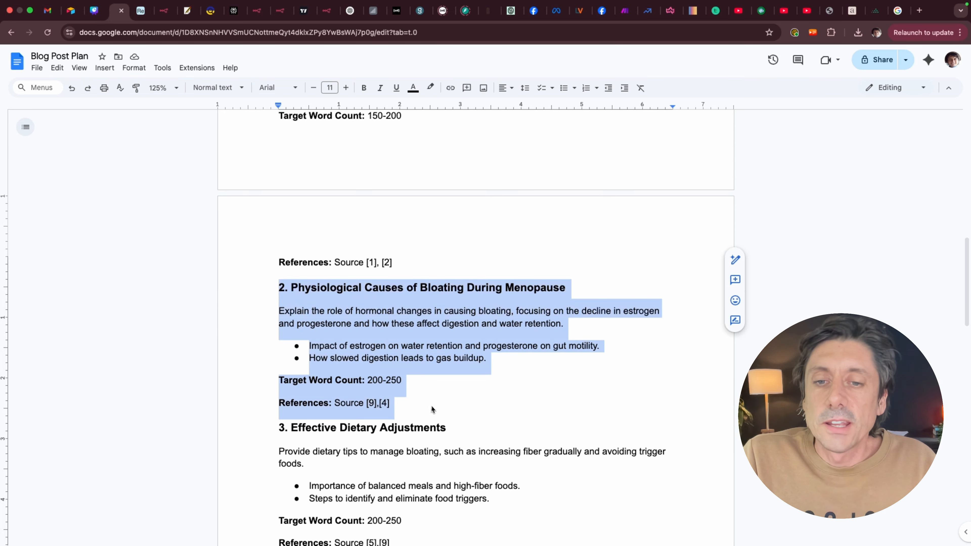
pyautogui.press('Left')
pyautogui.scroll(-6, 511, 429)
pyautogui.scroll(-6, 530, 445)
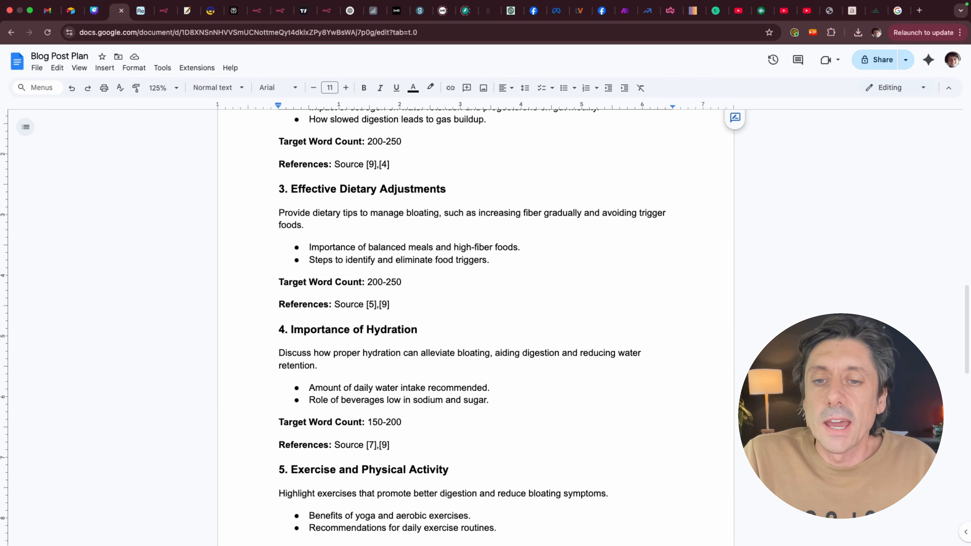
pyautogui.scroll(-10, 531, 449)
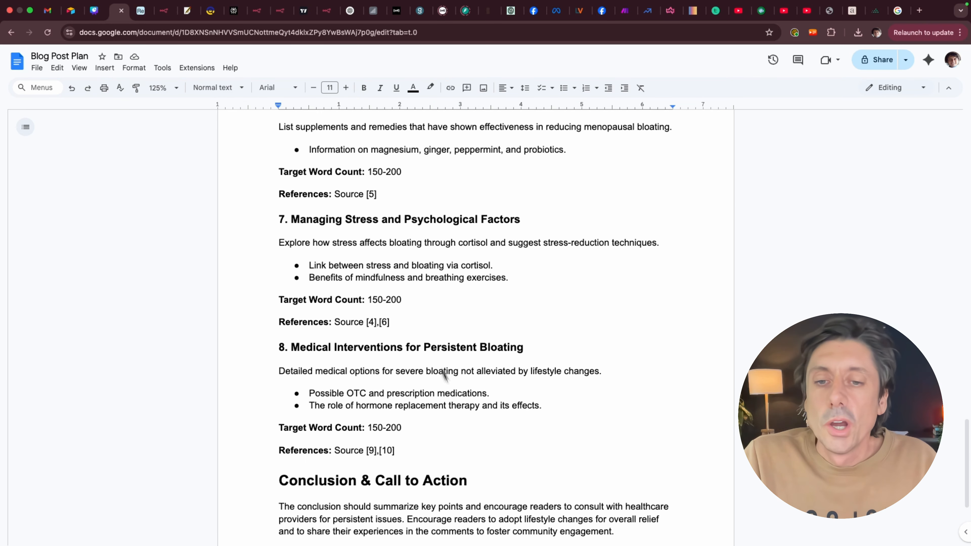
pyautogui.scroll(-2, 475, 450)
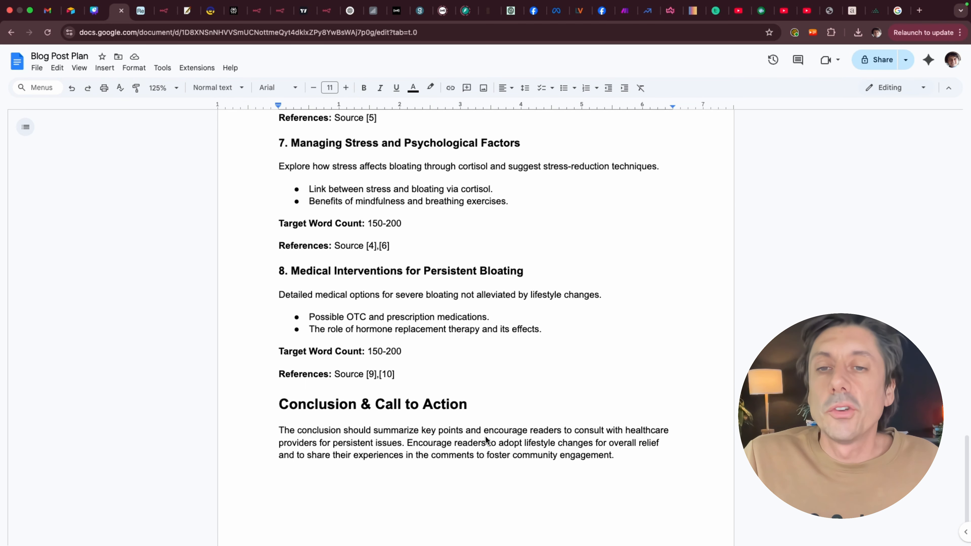
# Step: Recheck the Natural Remedies and Supplements section and the conclusion, then return to the beginning of the plan
pyautogui.scroll(6, 476, 350)
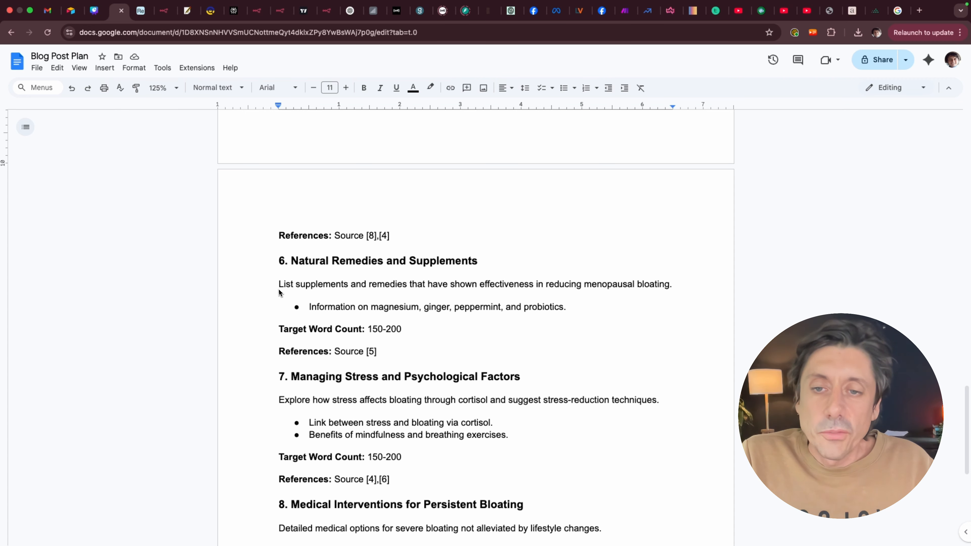
pyautogui.moveTo(279, 292); pyautogui.dragTo(397, 358)
pyautogui.click(448, 362)
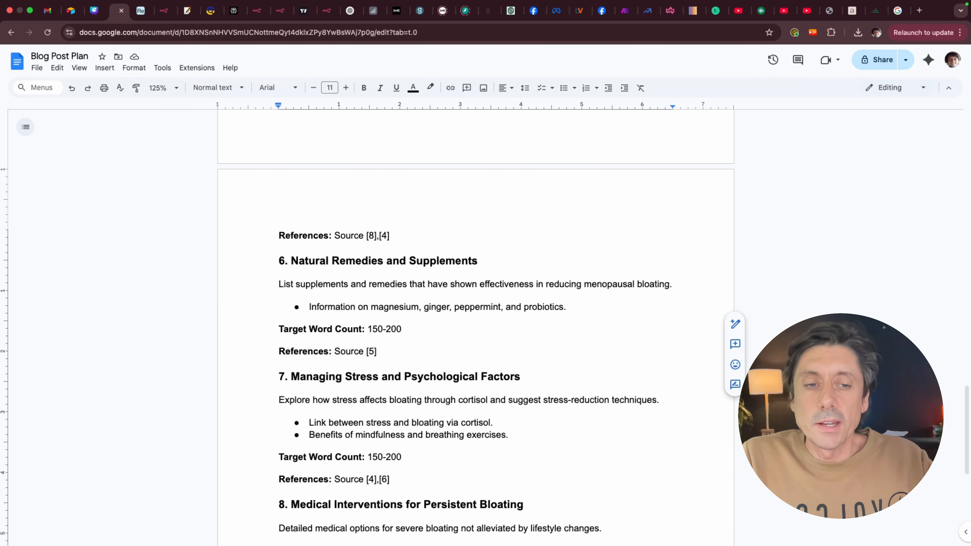
pyautogui.scroll(-7, 459, 363)
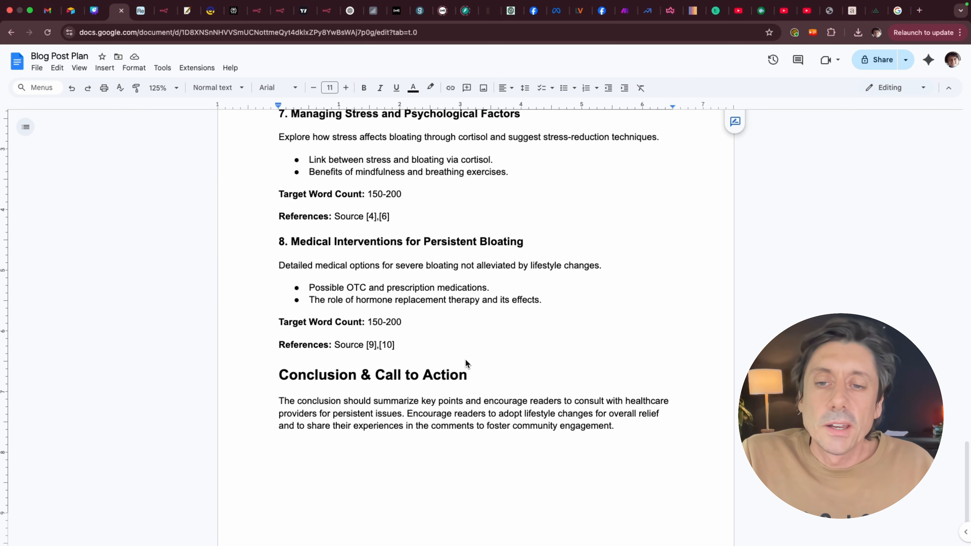
pyautogui.scroll(10, 466, 414)
pyautogui.scroll(15, 440, 411)
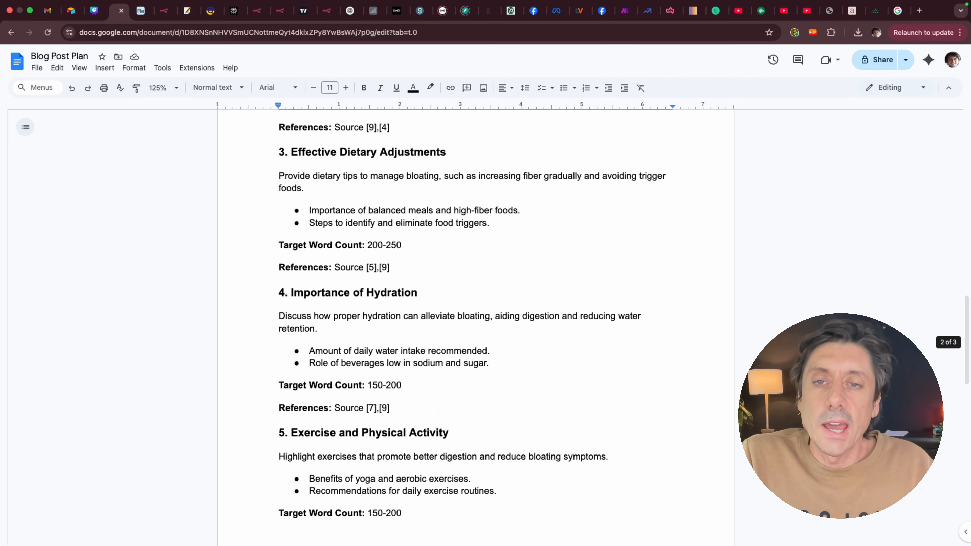
pyautogui.scroll(7, 439, 406)
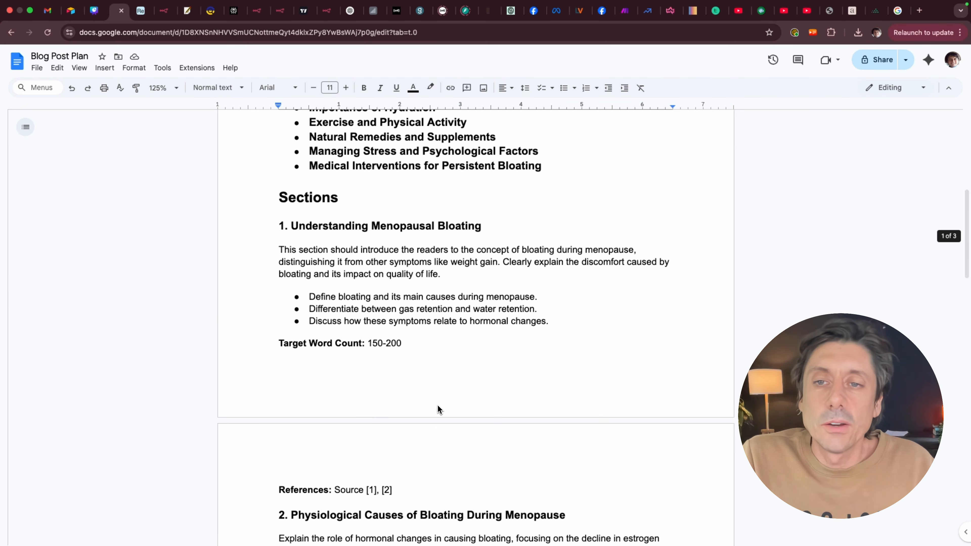
pyautogui.scroll(6, 379, 392)
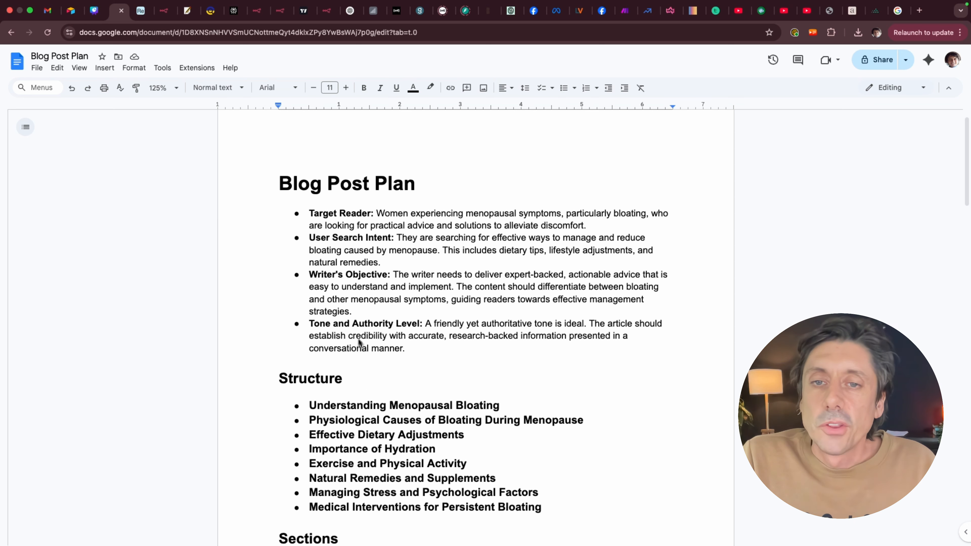
# Step: Switch to the Research Master base in Airtable and inspect the Questions and Status columns of Content Ideas
pyautogui.click(141, 13)
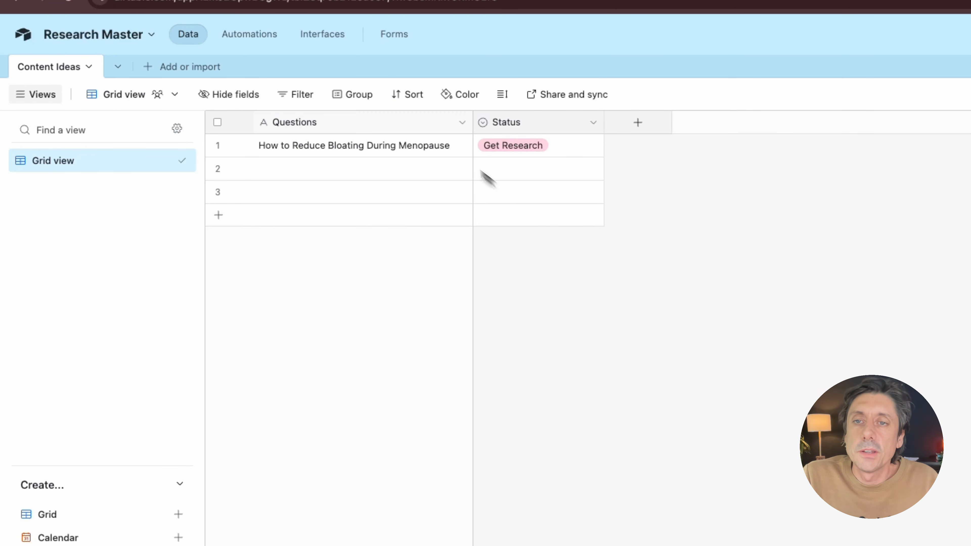
pyautogui.click(424, 124)
pyautogui.click(531, 129)
pyautogui.click(728, 348)
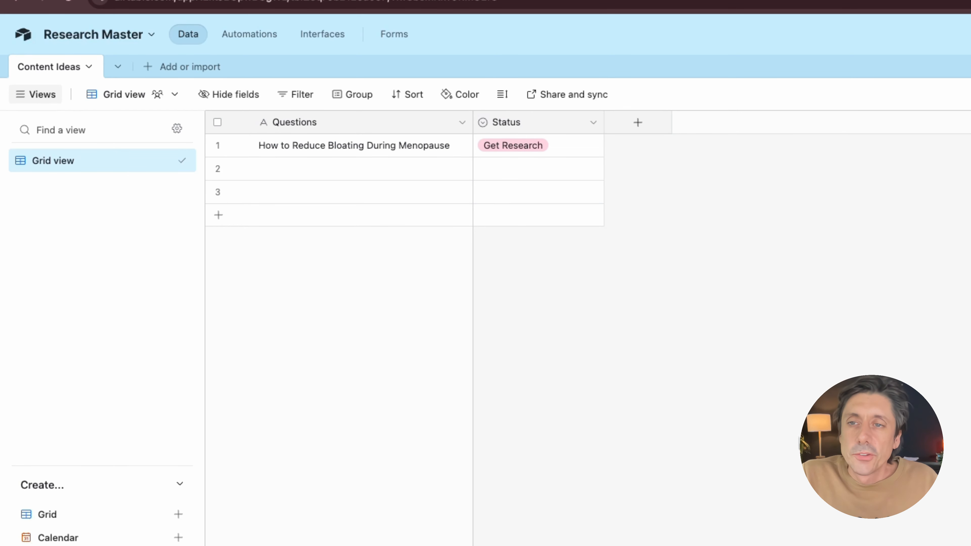
# Step: Inspect the Questions field's settings and available field types, close them without changes, and look over the empty question rows
pyautogui.click(452, 126)
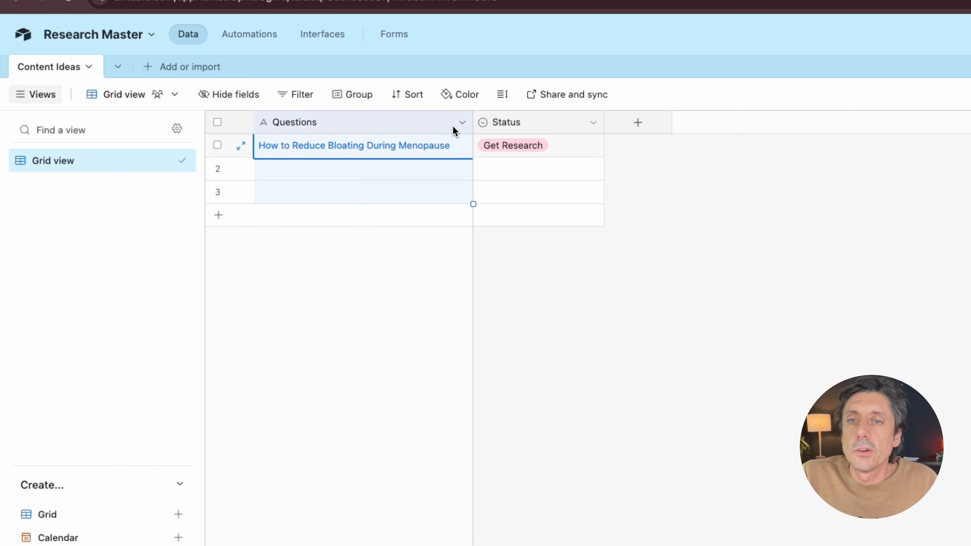
pyautogui.click(460, 123)
pyautogui.click(393, 157)
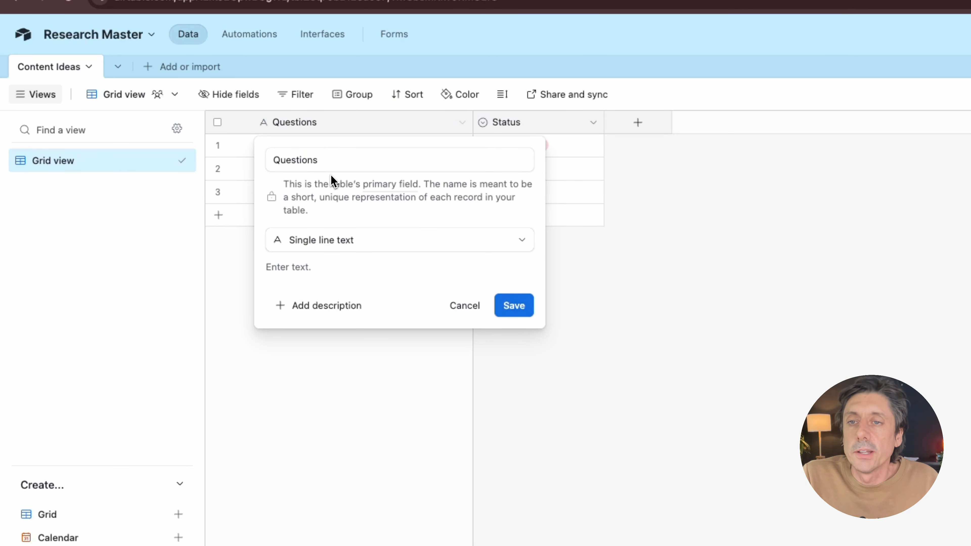
pyautogui.click(336, 236)
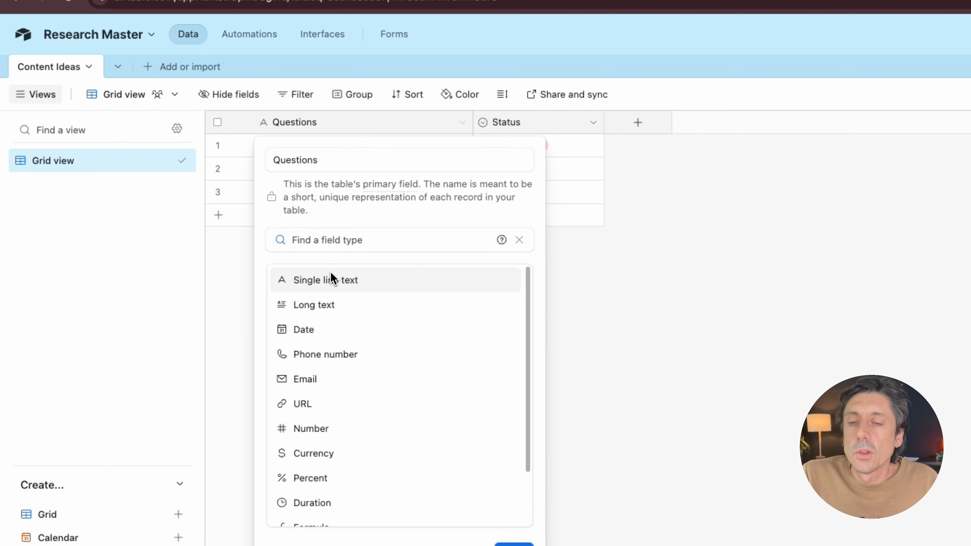
pyautogui.click(734, 354)
pyautogui.click(327, 173)
pyautogui.click(315, 192)
pyautogui.click(339, 244)
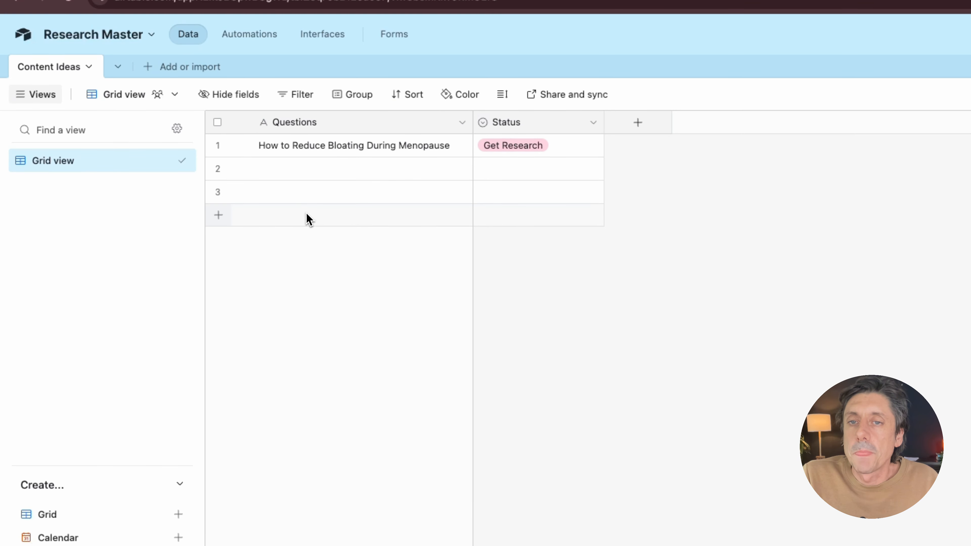
# Step: Inspect the Status field's single select settings and its Get Research option, and close them without changes
pyautogui.click(593, 122)
pyautogui.click(586, 154)
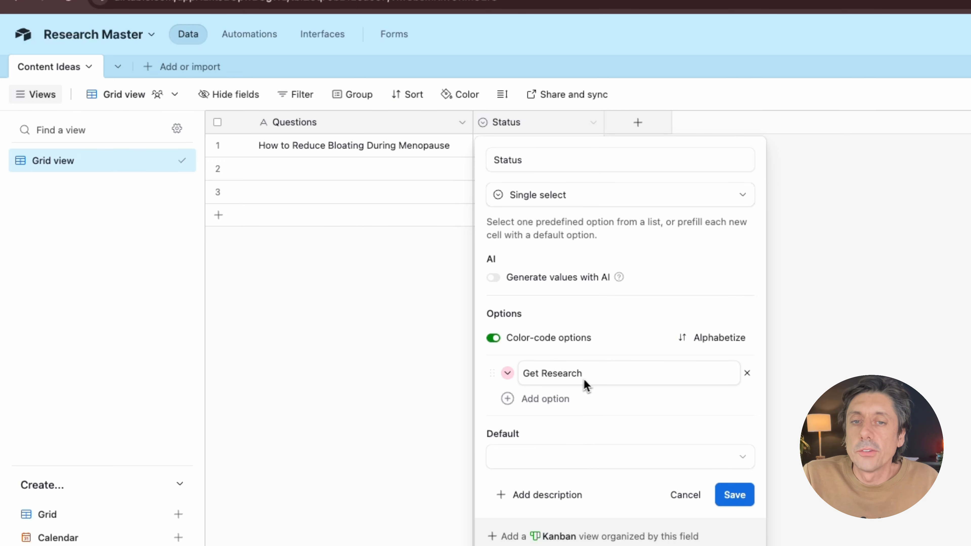
pyautogui.click(912, 350)
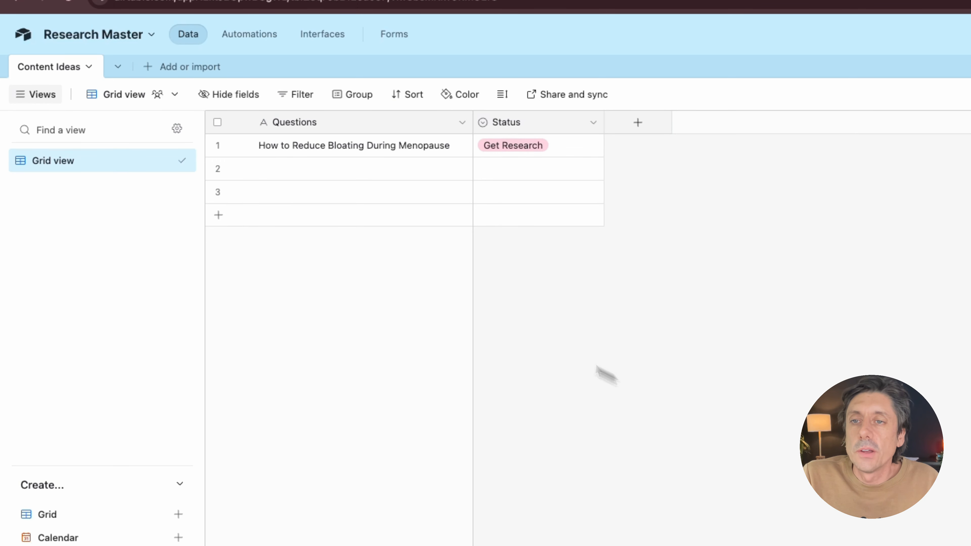
# Step: Look over the empty Questions cells and the Status choices for the second record without selecting one
pyautogui.click(329, 173)
pyautogui.click(315, 194)
pyautogui.click(310, 239)
pyautogui.click(587, 172)
pyautogui.click(592, 170)
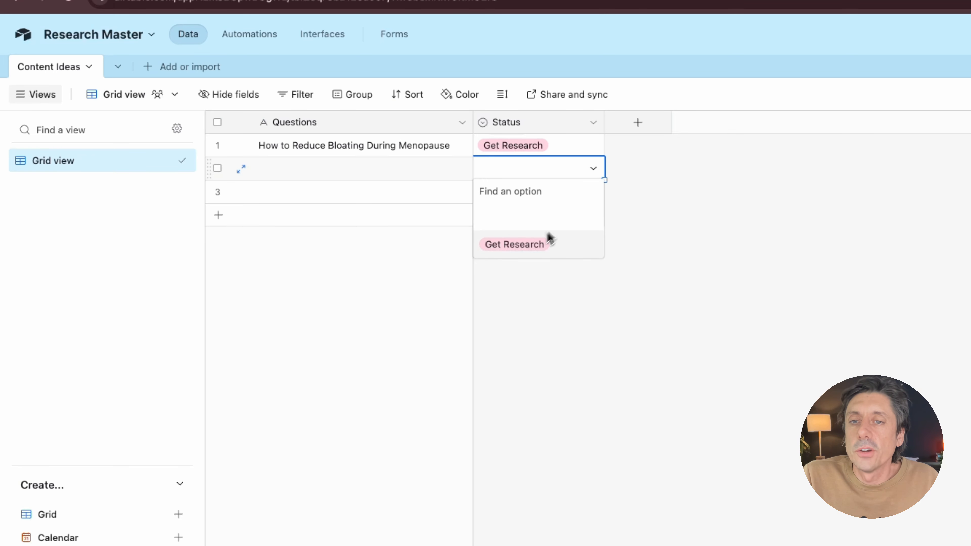
pyautogui.click(642, 321)
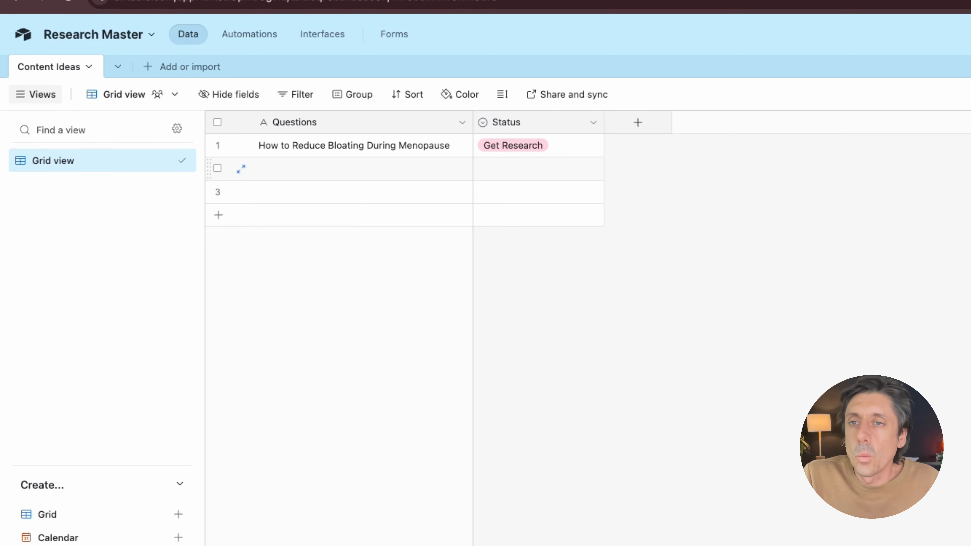
# Step: Open the record-matching trigger of Automation 1 and check its table choices, keeping Content Ideas
pyautogui.click(247, 45)
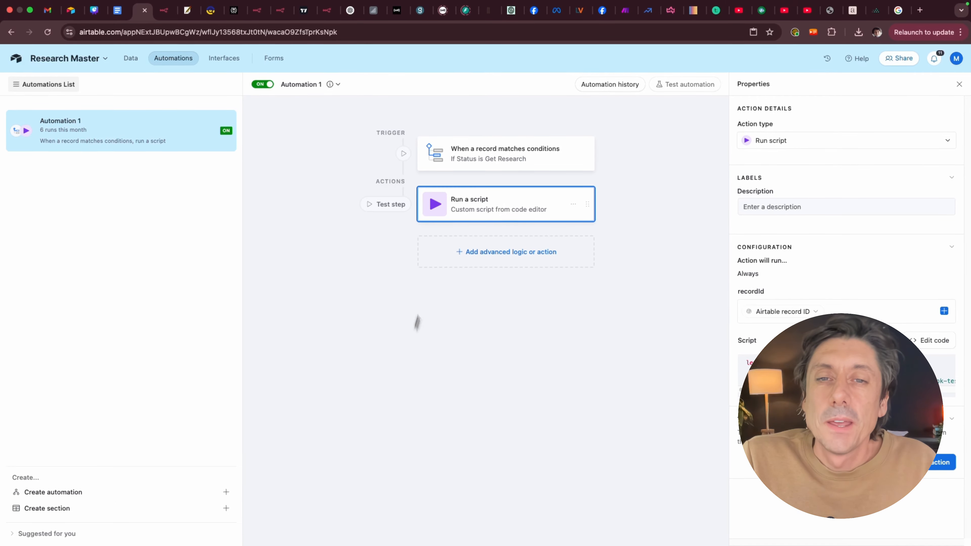
pyautogui.click(474, 163)
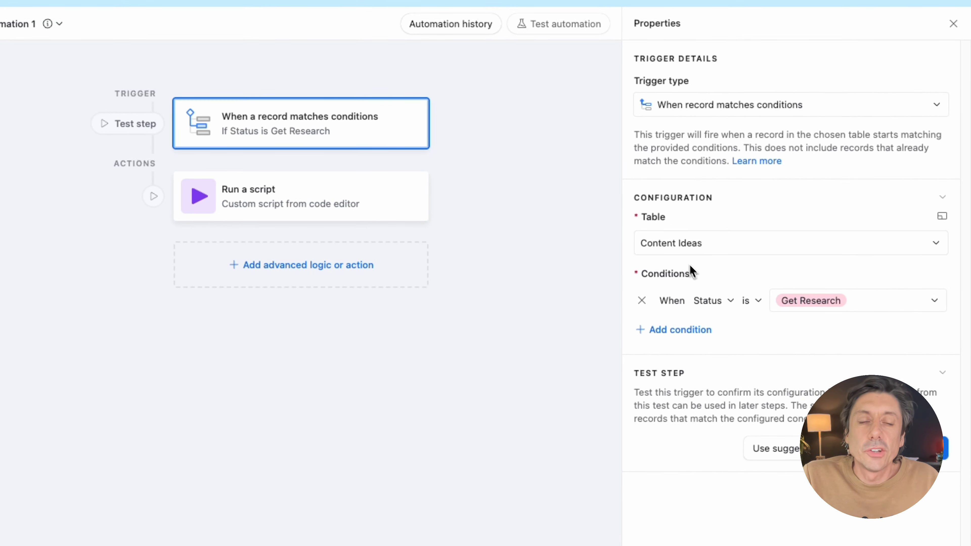
pyautogui.click(721, 245)
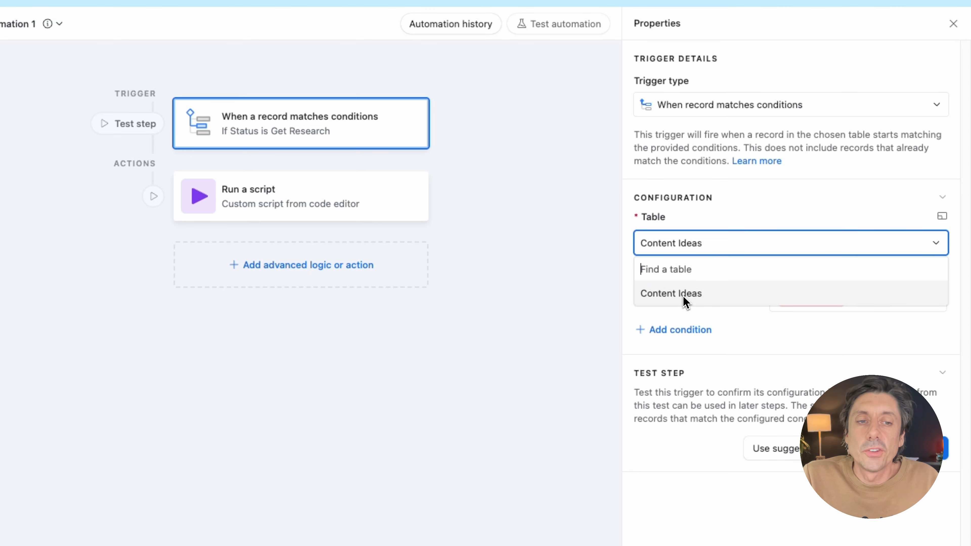
pyautogui.click(554, 322)
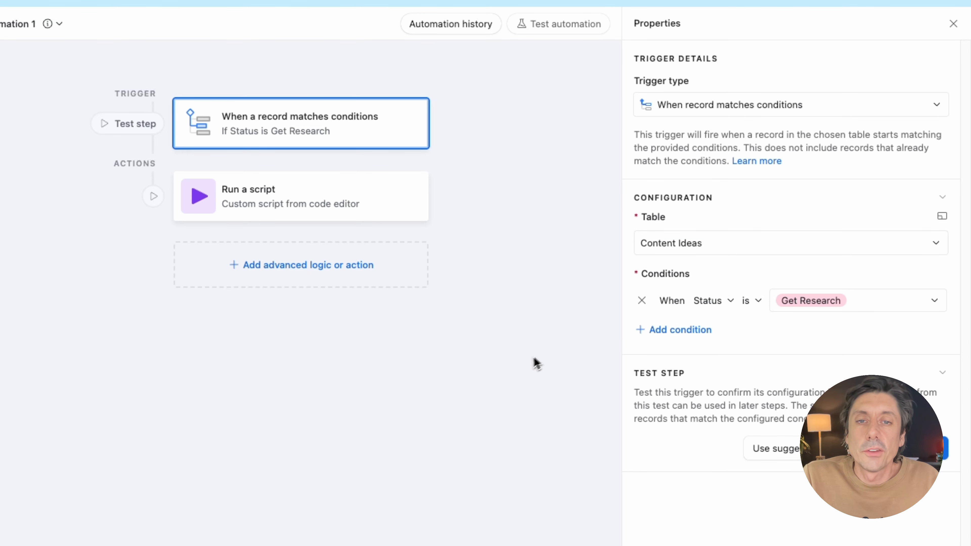
# Step: Set the trigger's condition to fire when Status is Get Research
pyautogui.click(727, 308)
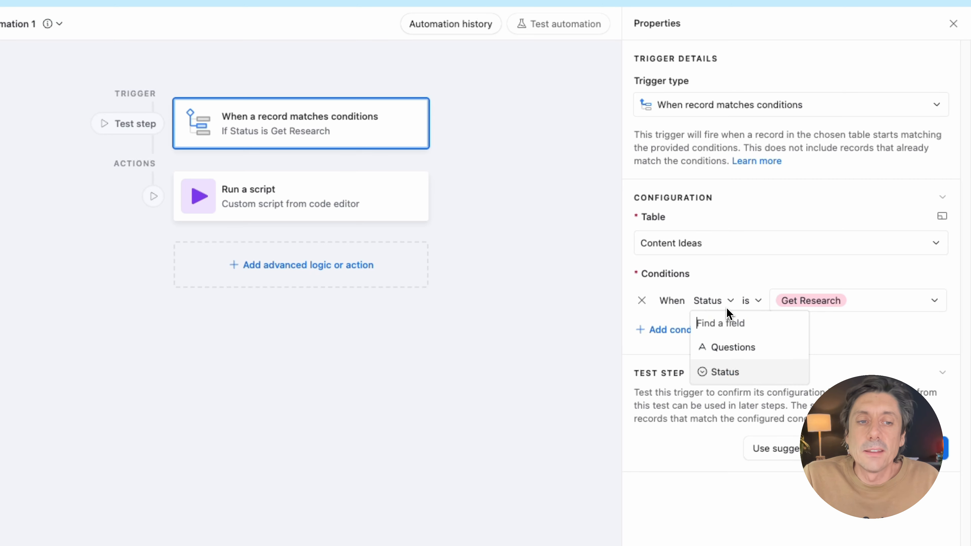
pyautogui.click(724, 373)
pyautogui.click(858, 309)
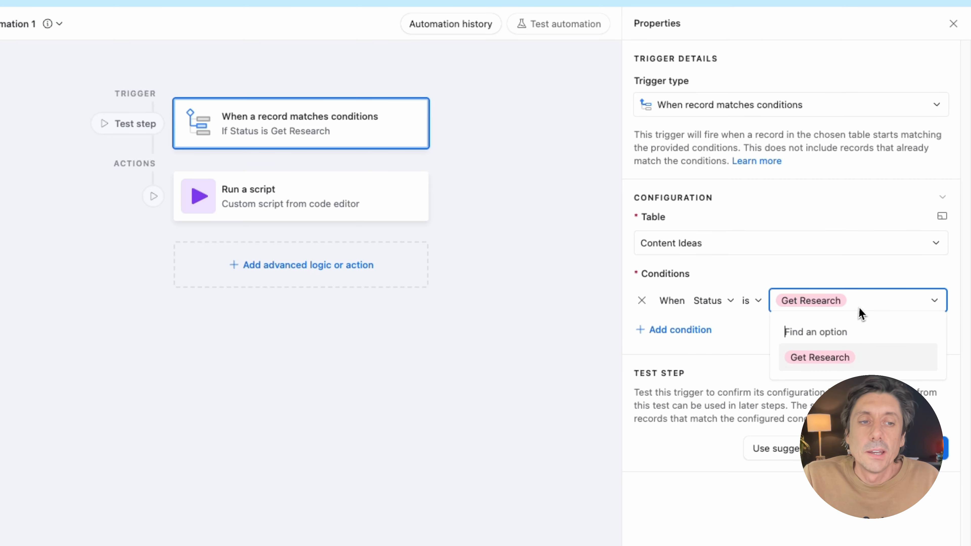
pyautogui.click(847, 359)
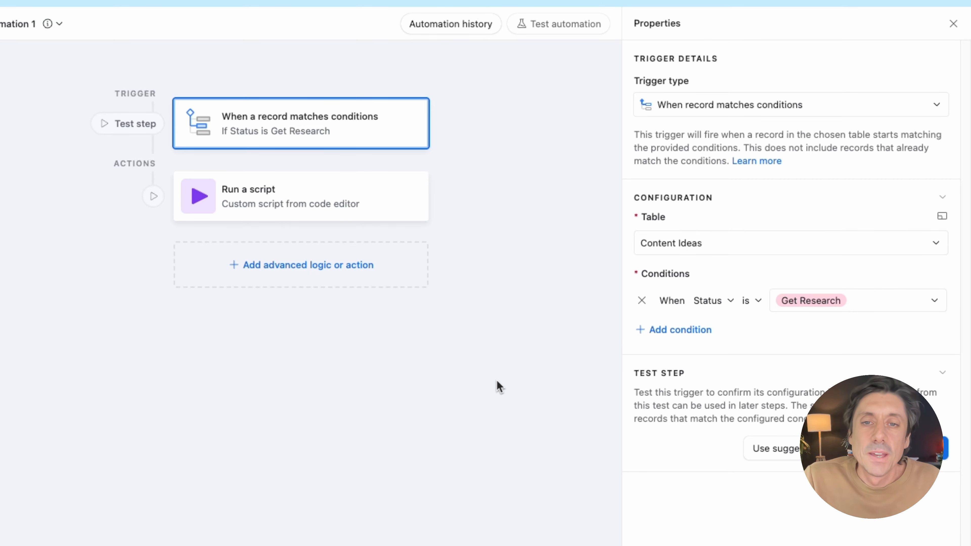
# Step: Open the code of the automation's Run a script action and highlight the webhook URL inside its fetch call
pyautogui.click(255, 208)
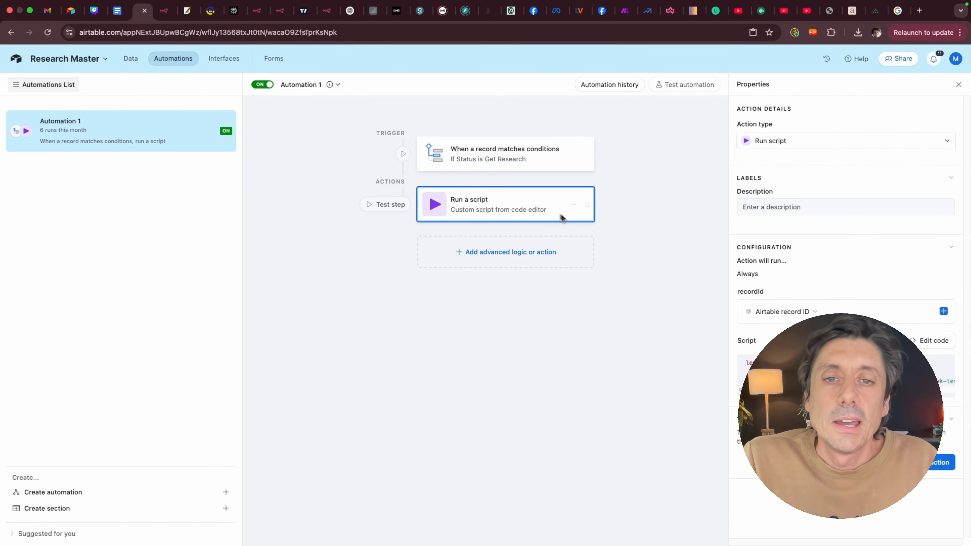
pyautogui.click(933, 346)
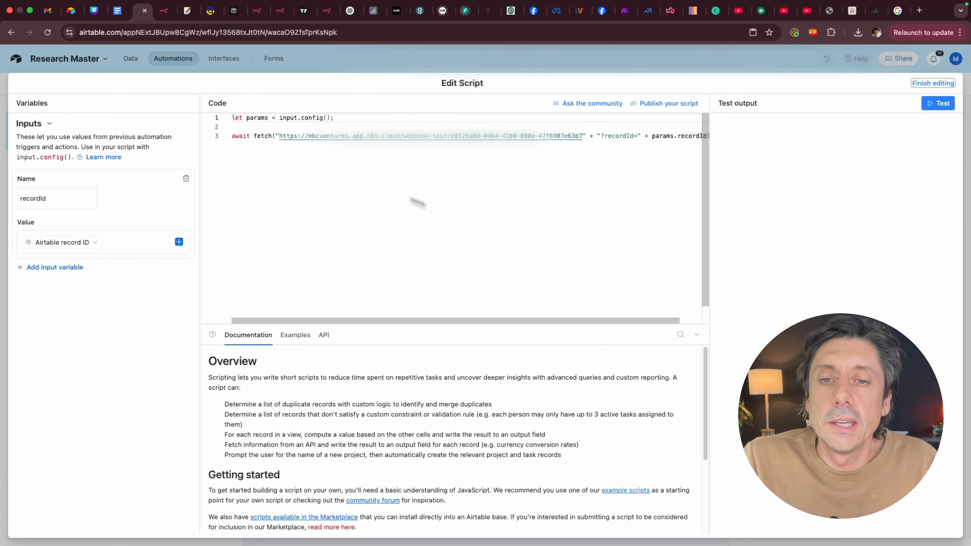
pyautogui.moveTo(476, 321); pyautogui.dragTo(356, 311)
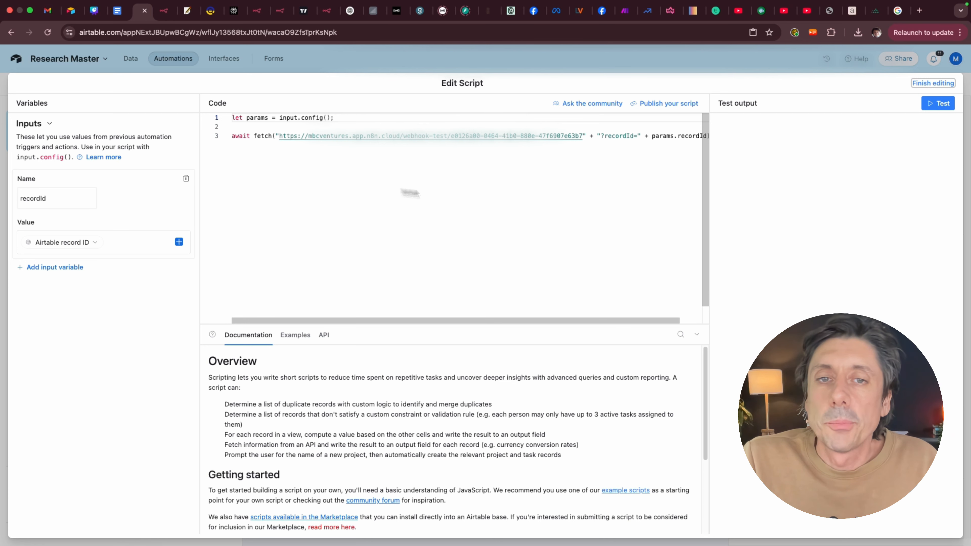
pyautogui.moveTo(582, 136); pyautogui.dragTo(283, 137)
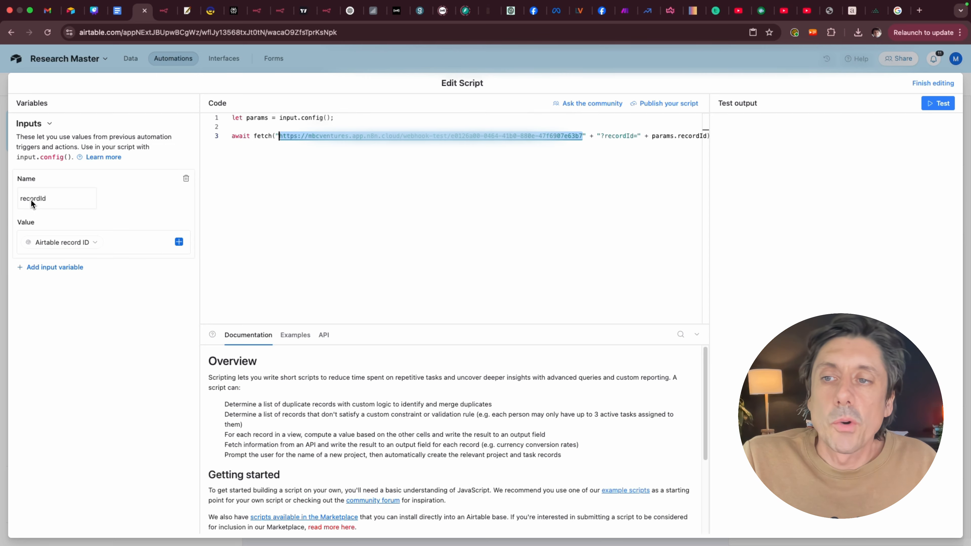
# Step: Insert a second Airtable record ID into the recordId input's value, remove that duplicate, and finish editing the script
pyautogui.click(41, 199)
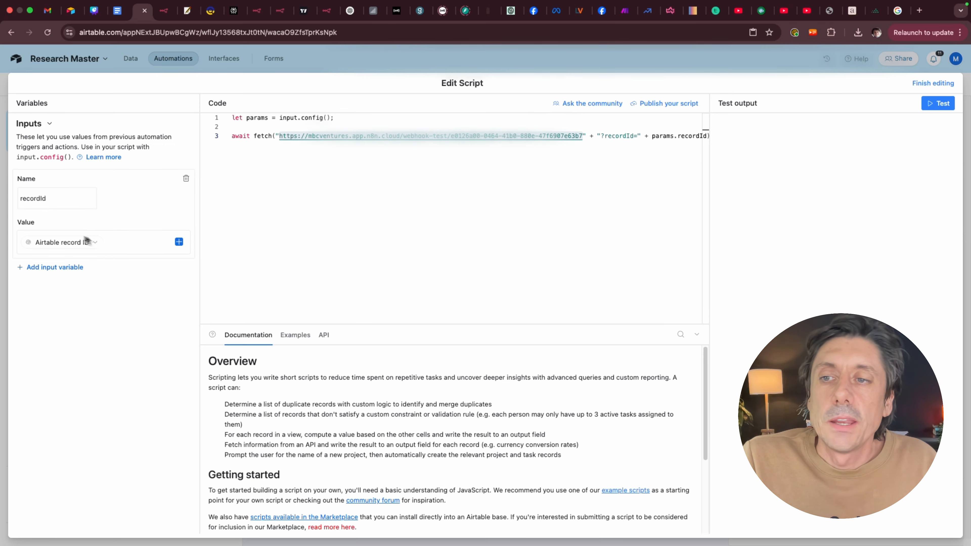
pyautogui.click(181, 247)
pyautogui.click(256, 218)
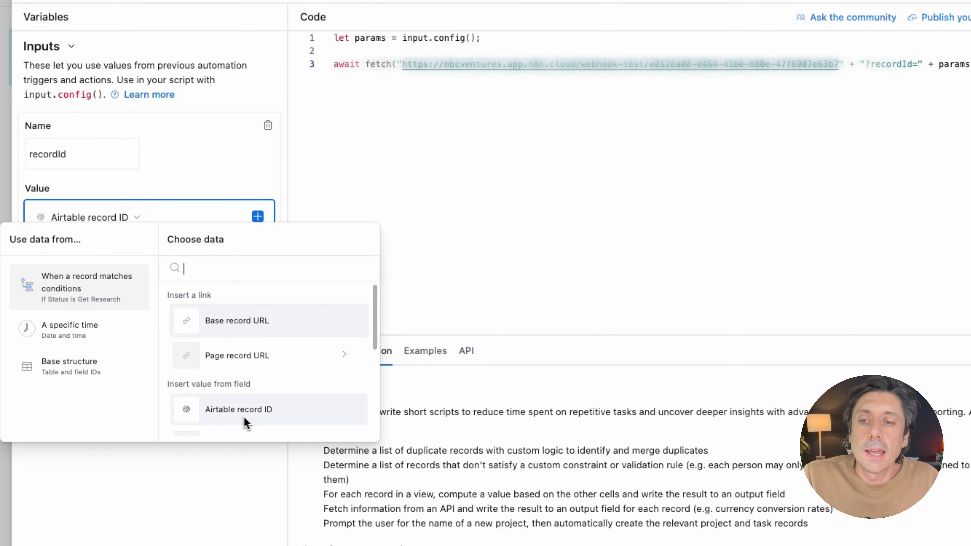
pyautogui.click(265, 419)
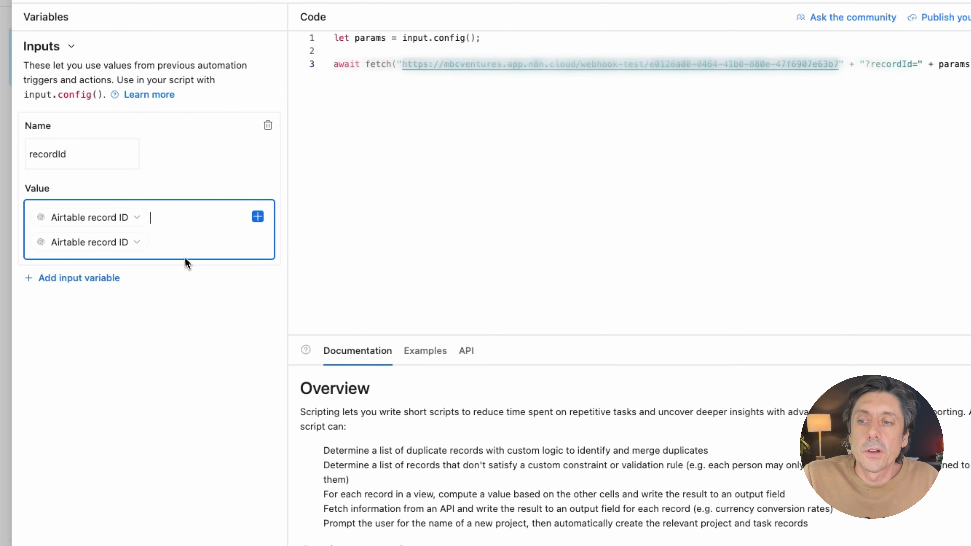
pyautogui.press('BackSpace')
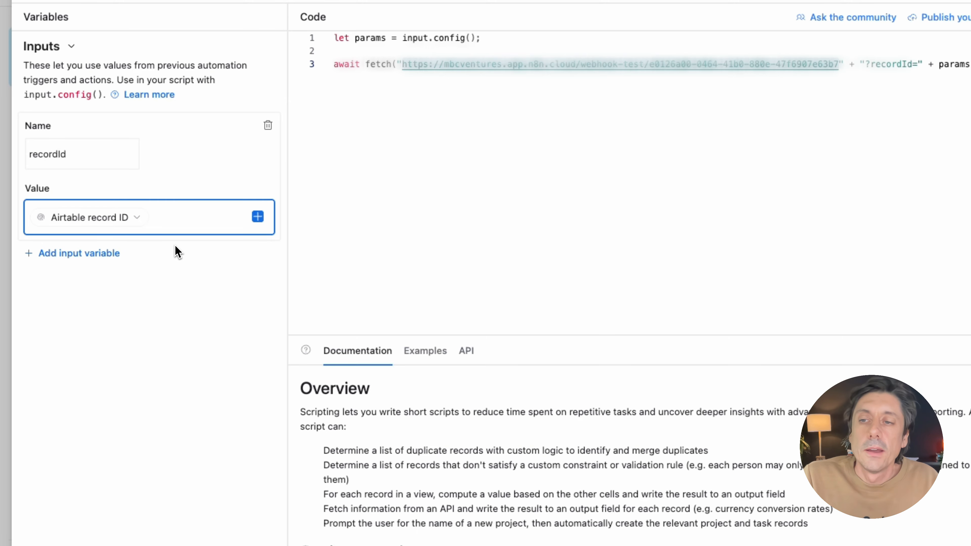
pyautogui.click(168, 394)
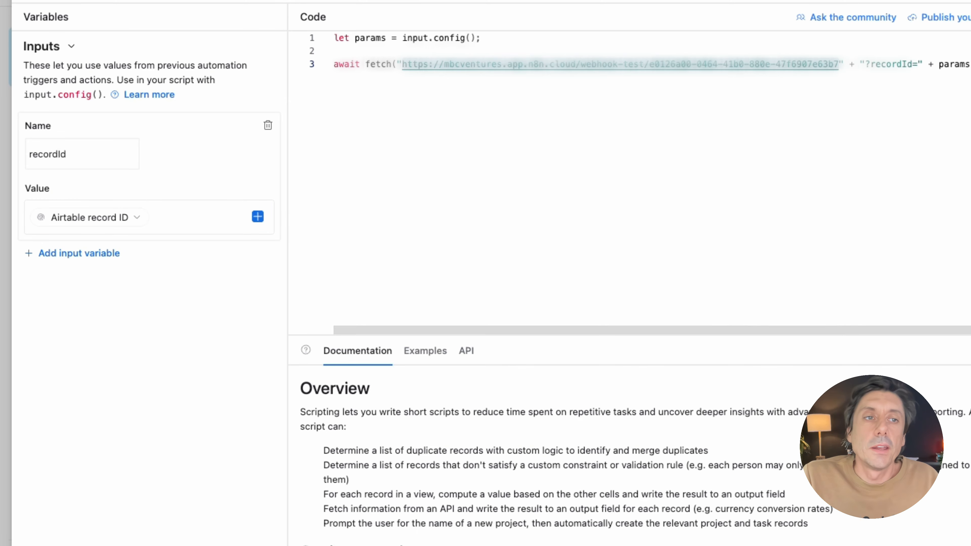
pyautogui.click(933, 82)
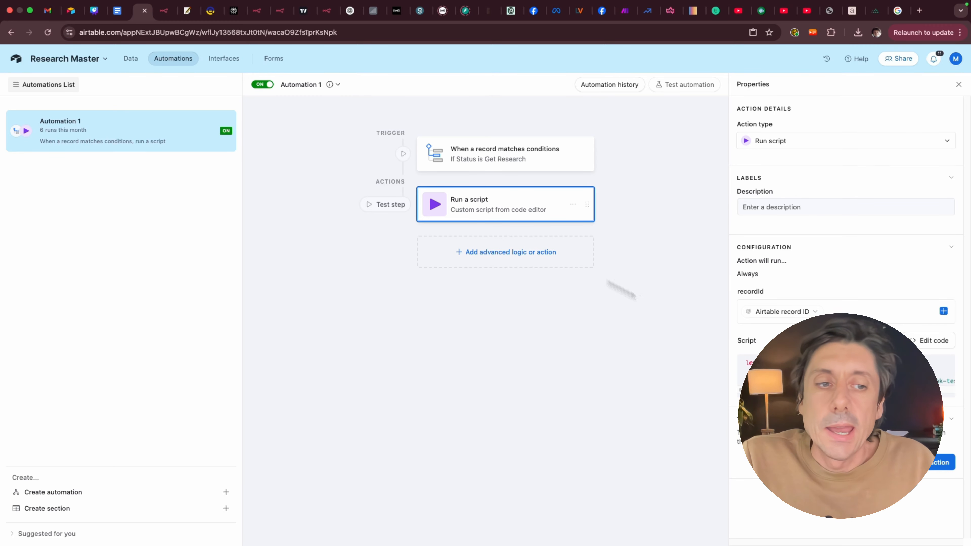
# Step: Reopen the Run a script code for review, close it unchanged, and return to the Content Ideas table
pyautogui.click(934, 343)
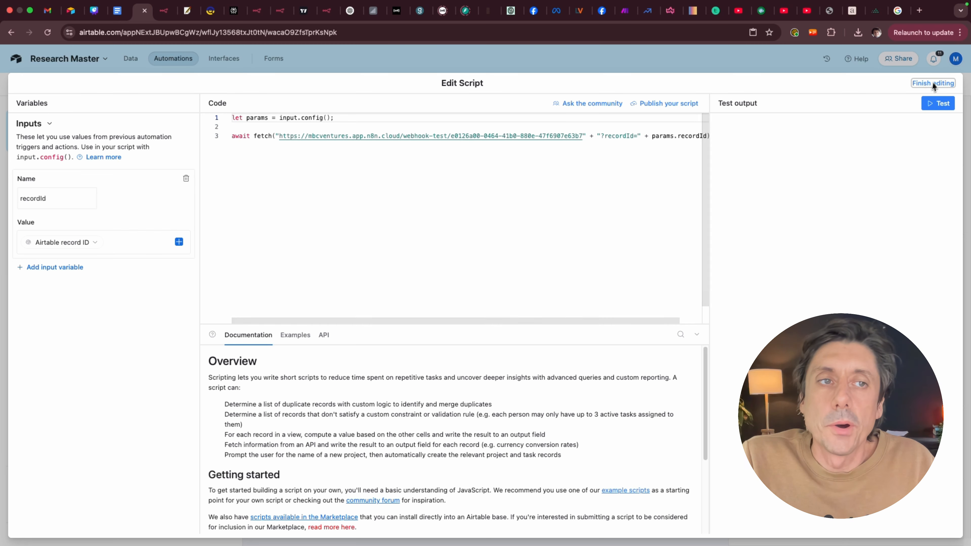
pyautogui.click(932, 83)
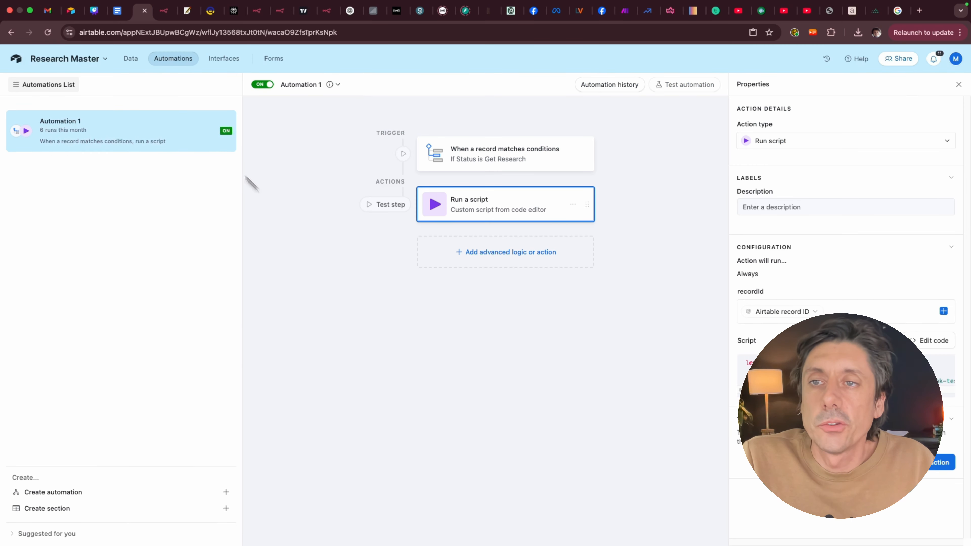
pyautogui.click(131, 59)
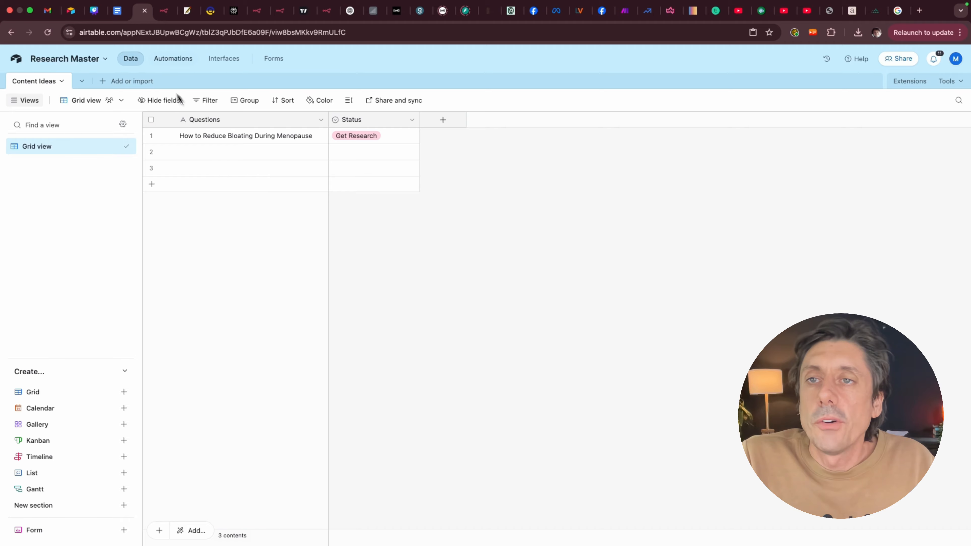
# Step: Switch to the n8n workflow and shift the Webhook node slightly away from the Airtable node at the start of the flow
pyautogui.hotkey('ctrl', 'Tab')
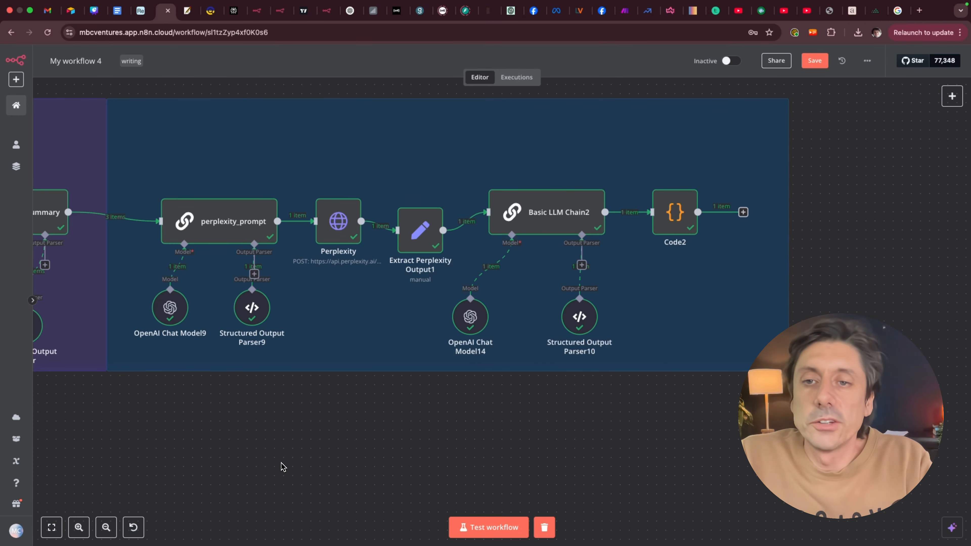
pyautogui.hscroll(-20, 282, 467)
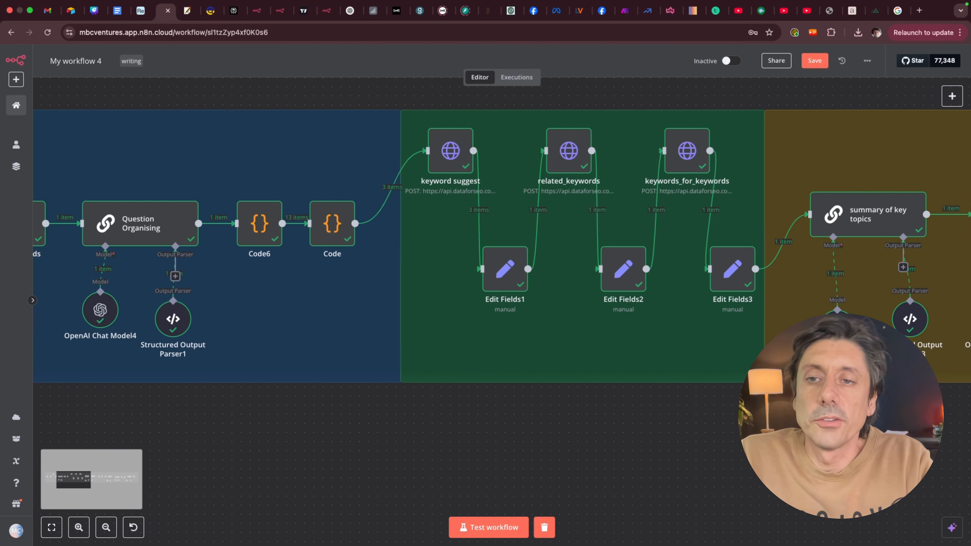
pyautogui.hscroll(-15, 501, 246)
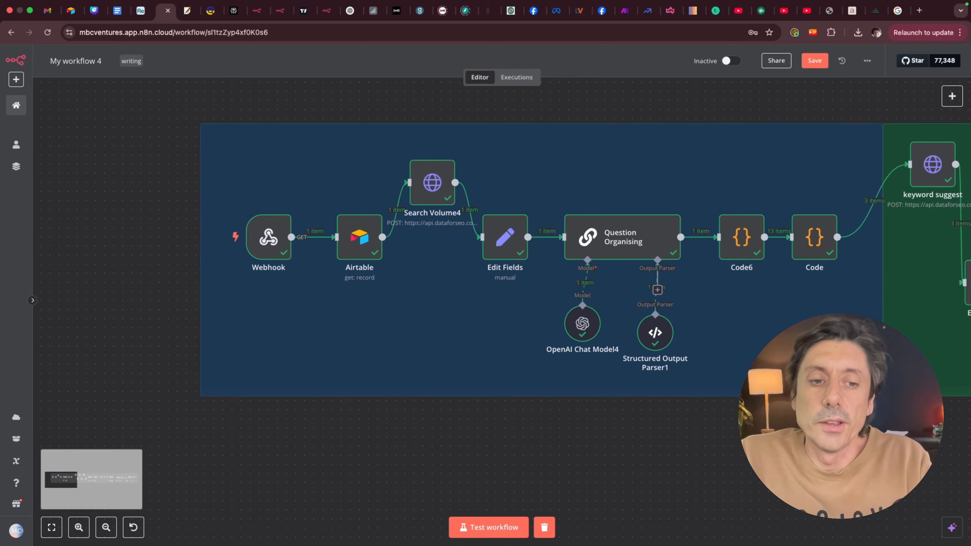
pyautogui.moveTo(278, 233)
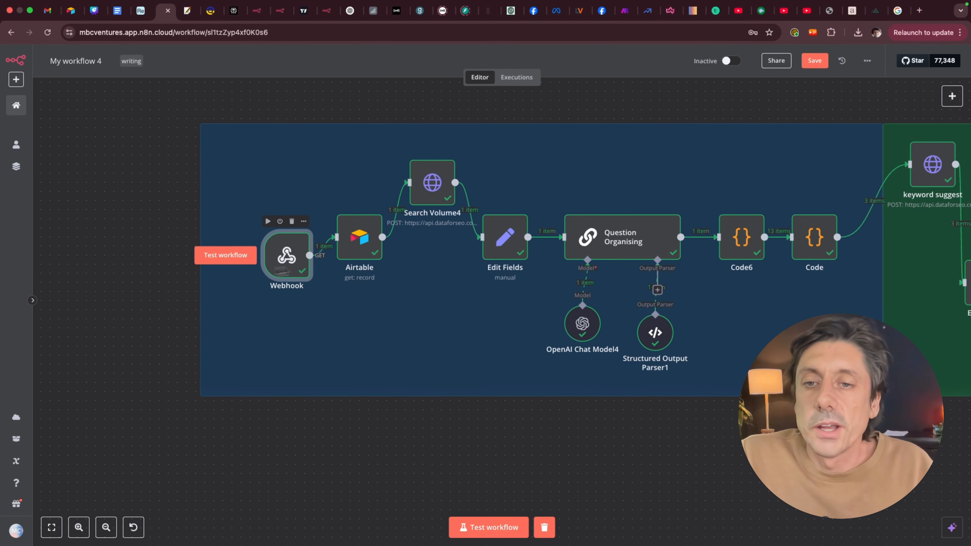
pyautogui.moveTo(263, 239); pyautogui.dragTo(263, 226)
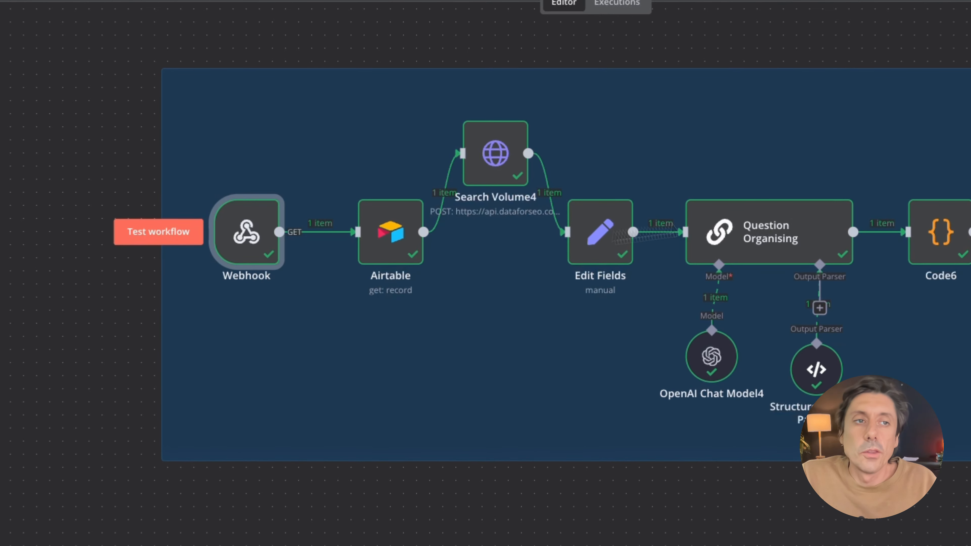
# Step: Search the available nodes for "web" to look up the Webhook trigger, and close the search without adding a node
pyautogui.press('Tab')
pyautogui.write('web')
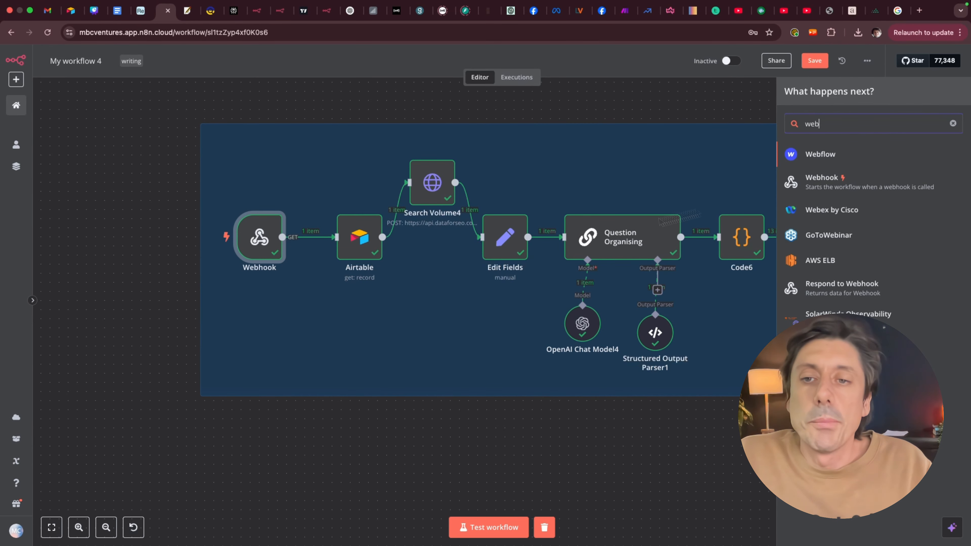
pyautogui.click(378, 382)
# Step: Copy the test URL from the Webhook node's settings and return to the workflow canvas
pyautogui.doubleClick(262, 246)
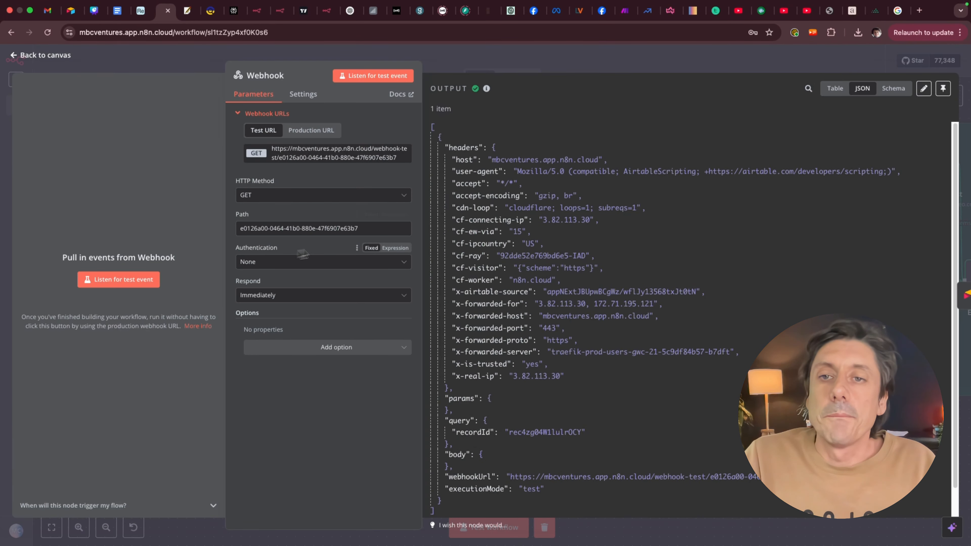
pyautogui.click(325, 154)
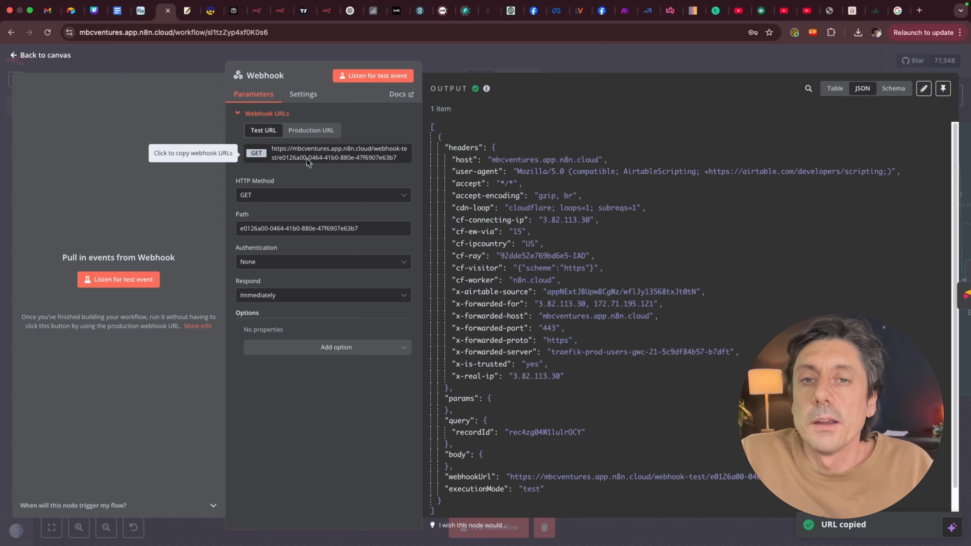
pyautogui.click(36, 57)
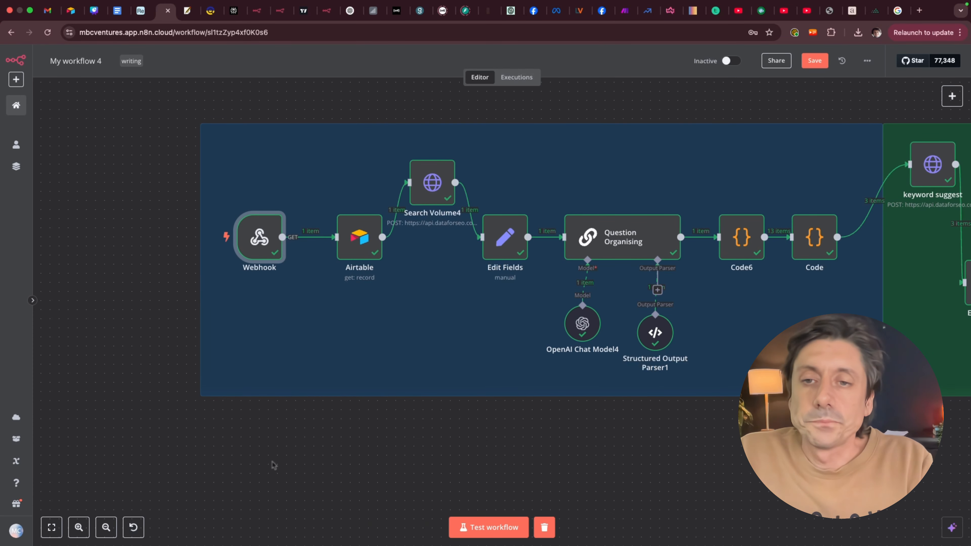
# Step: Search the available nodes for "air", review Airtable's record actions including Get a record, and close the list without adding one
pyautogui.hscroll(5, 273, 464)
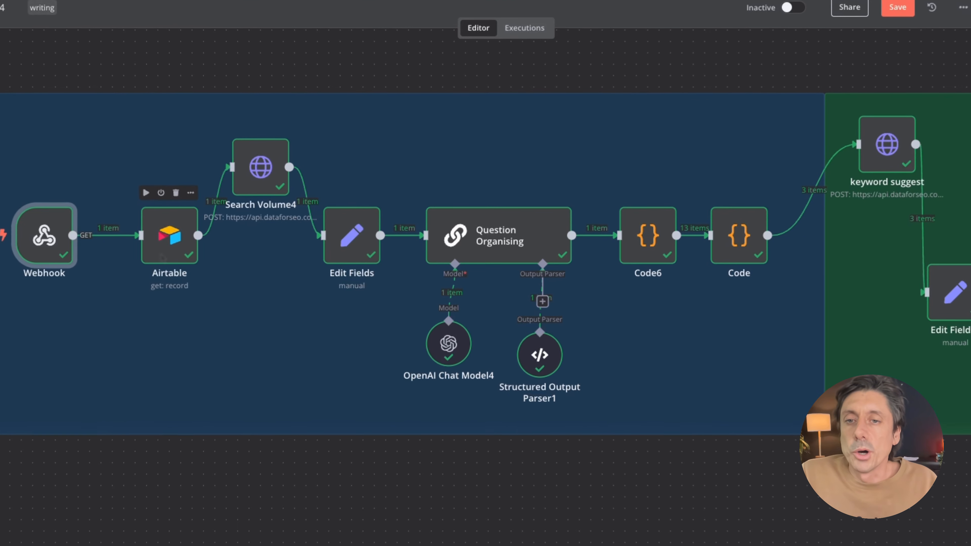
pyautogui.press('Tab')
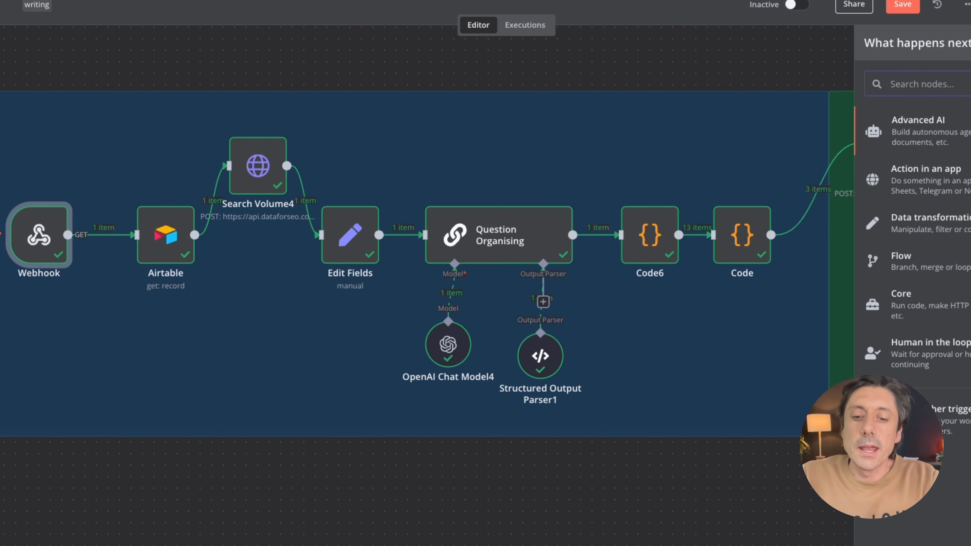
pyautogui.write('air')
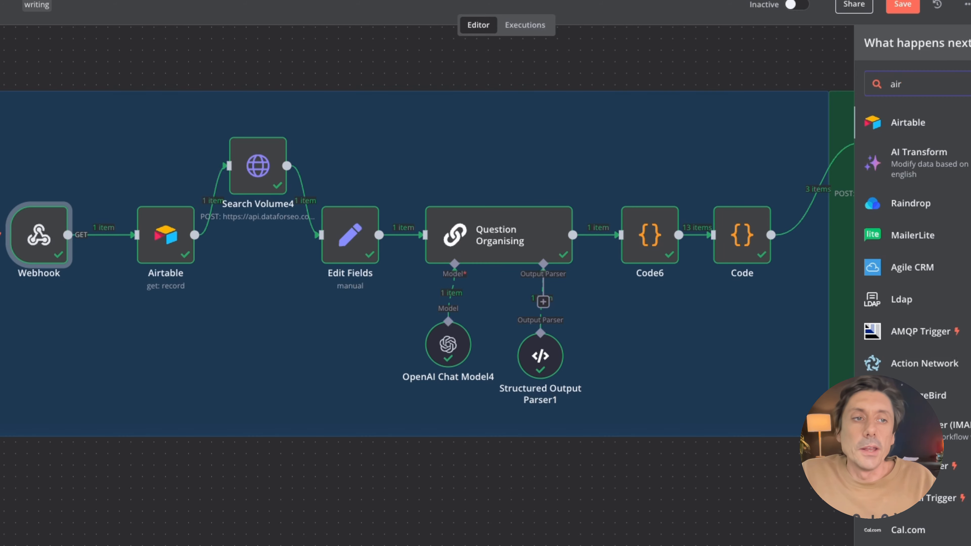
pyautogui.press('Return')
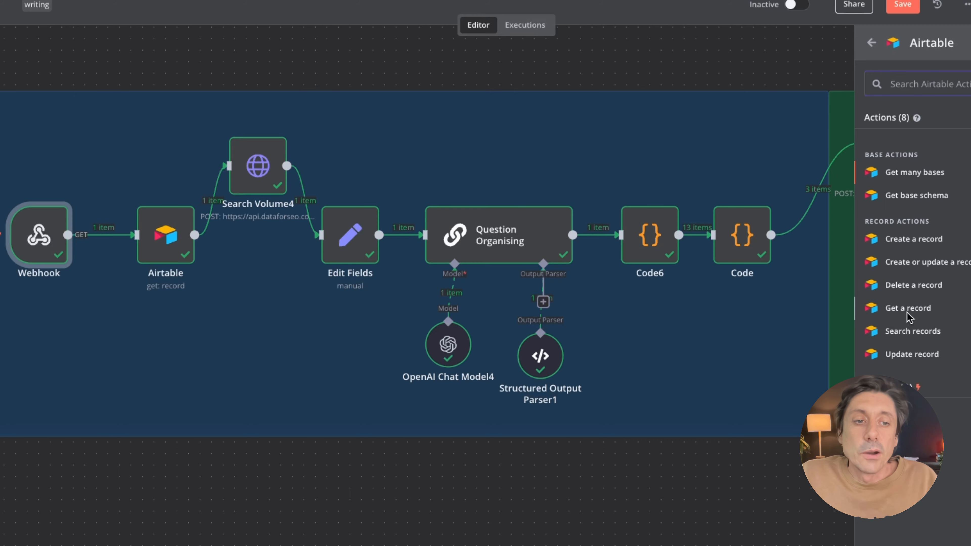
pyautogui.click(267, 458)
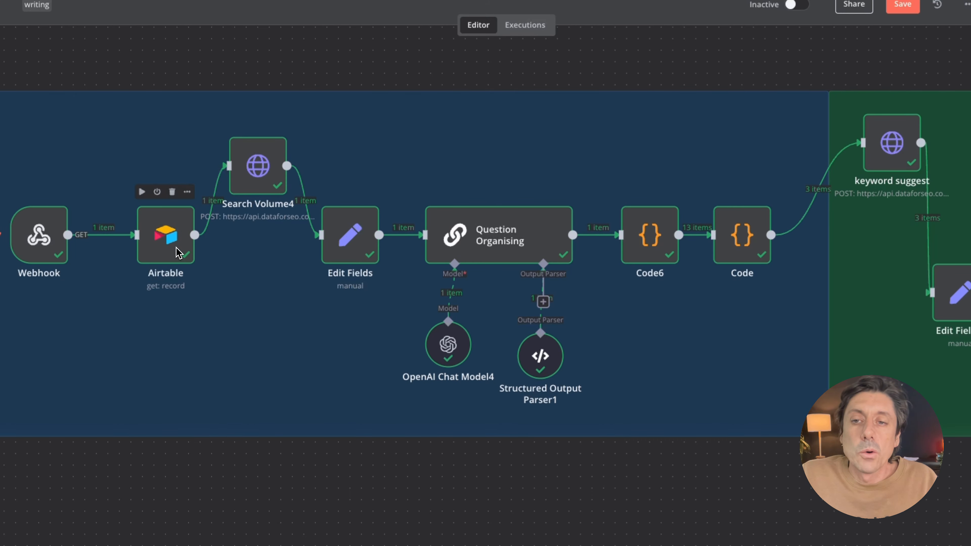
# Step: Move the Airtable node slightly closer to the Webhook node and open its settings
pyautogui.moveTo(170, 250)
pyautogui.mouseDown()
pyautogui.moveTo(174, 214)
pyautogui.moveTo(152, 248)
pyautogui.mouseUp()
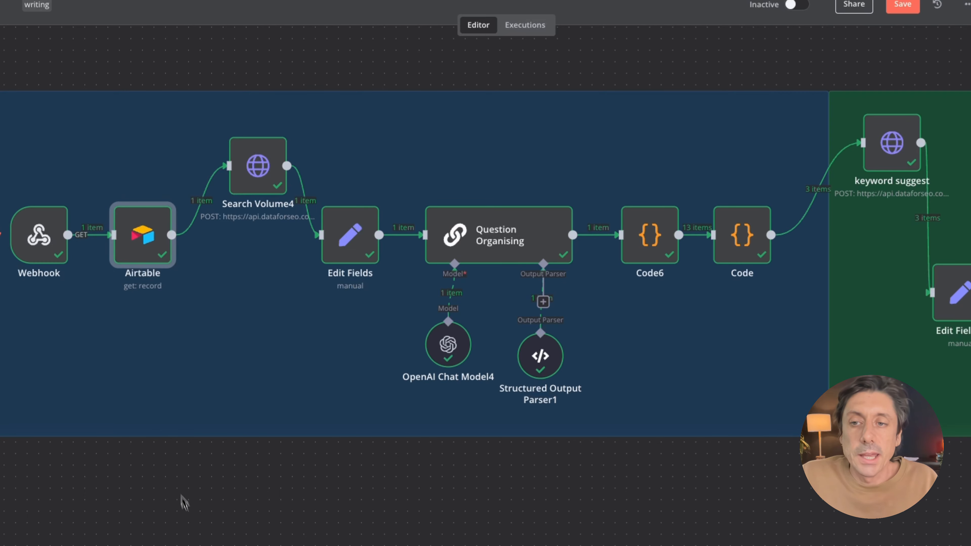
pyautogui.click(192, 534)
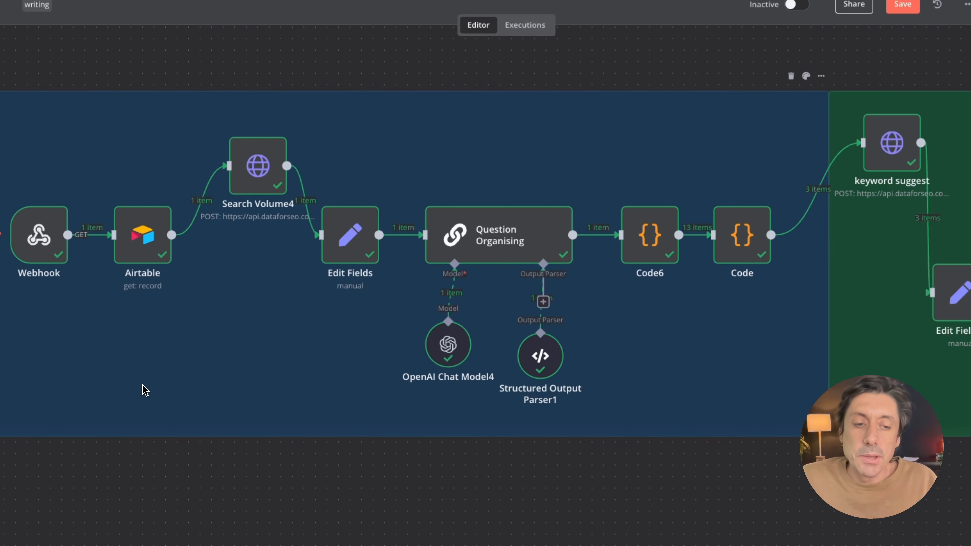
pyautogui.doubleClick(146, 252)
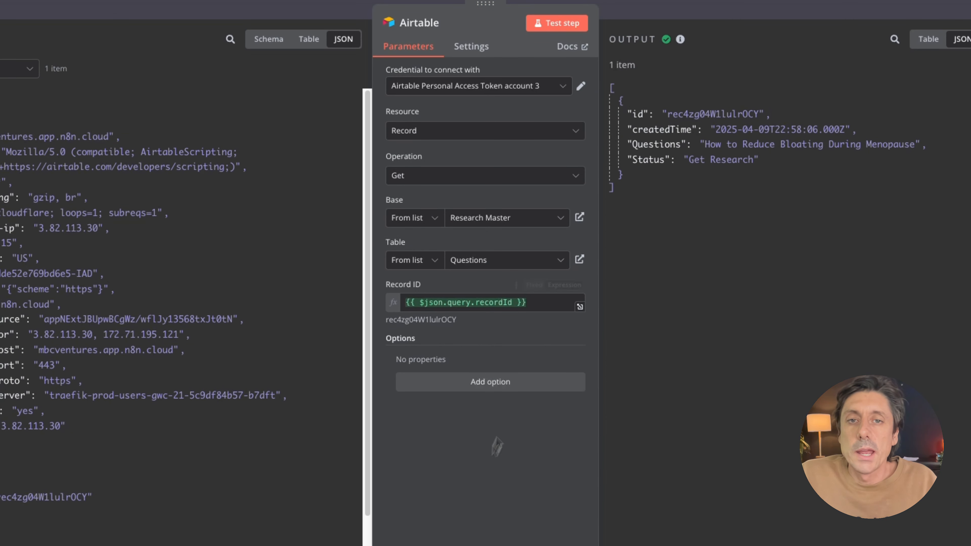
# Step: Open the Airtable node's documentation and read through its credentials, operations, record ID and common issues sections
pyautogui.click(567, 47)
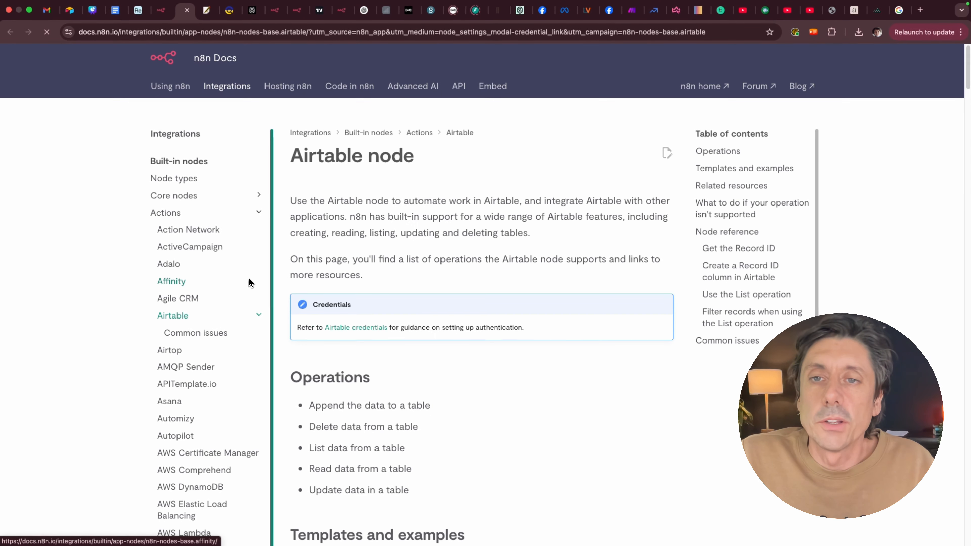
pyautogui.scroll(-2, 485, 297)
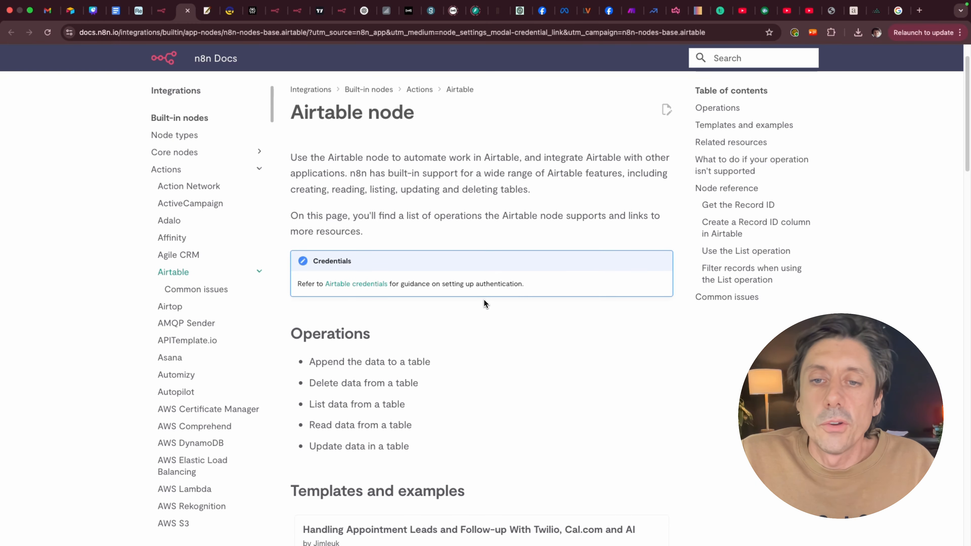
pyautogui.scroll(-15, 484, 300)
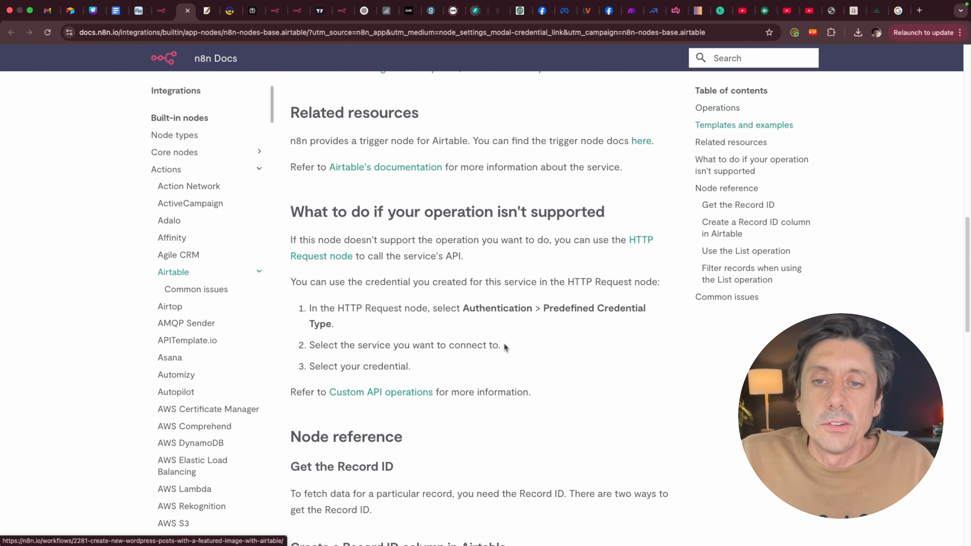
pyautogui.scroll(-10, 544, 331)
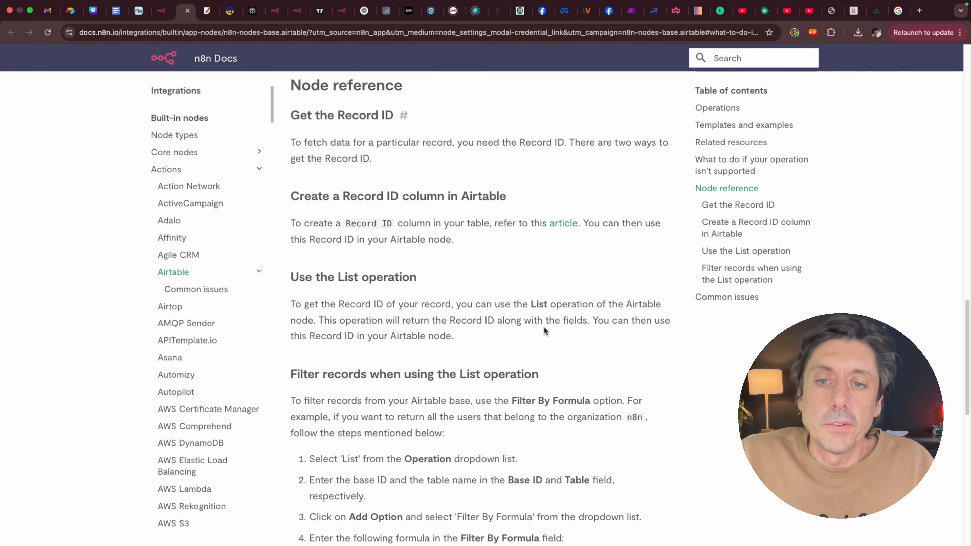
pyautogui.scroll(-15, 474, 382)
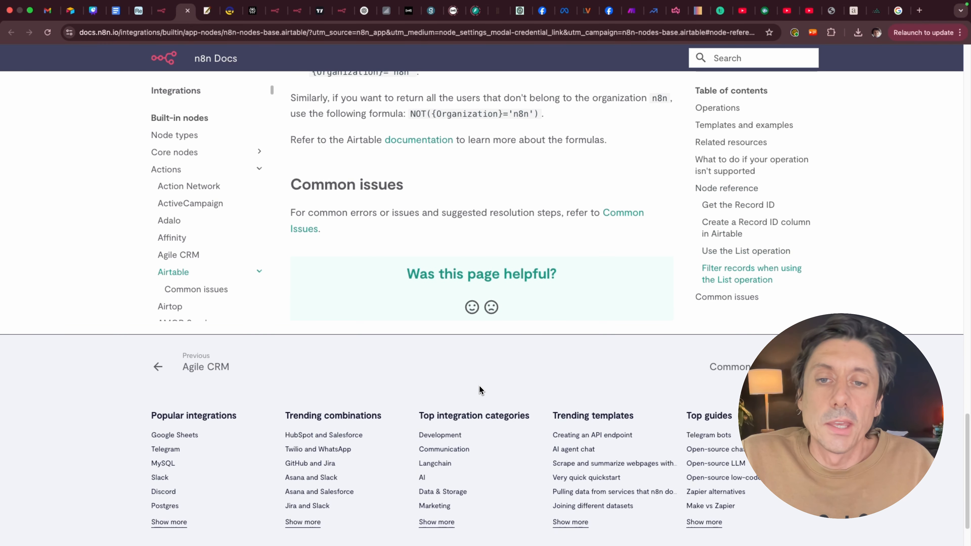
# Step: Switch to Airtable's Builder Hub and review the N8N-Master-Researcer OAuth integration's developer details, redirect URL, scopes and support information
pyautogui.scroll(15, 452, 386)
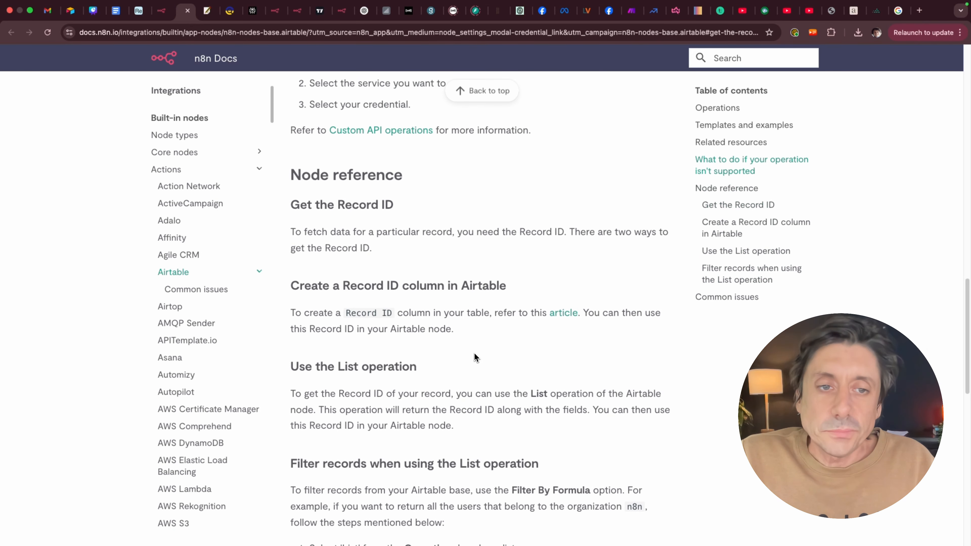
pyautogui.scroll(20, 466, 310)
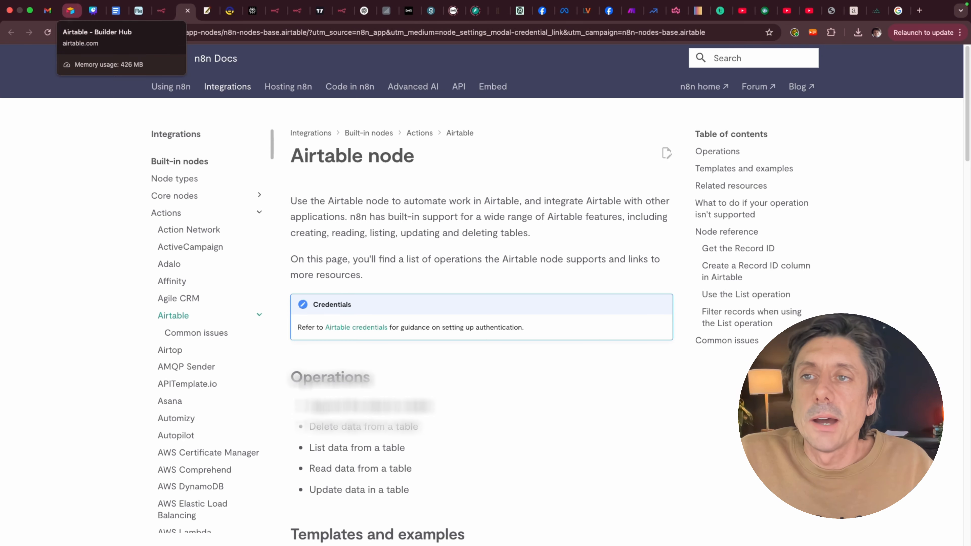
pyautogui.click(70, 12)
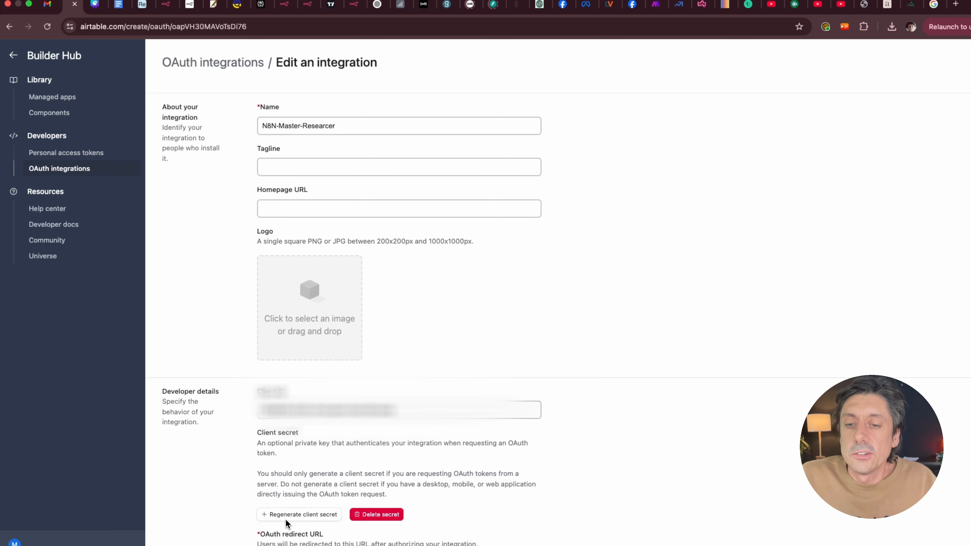
pyautogui.scroll(-10, 200, 499)
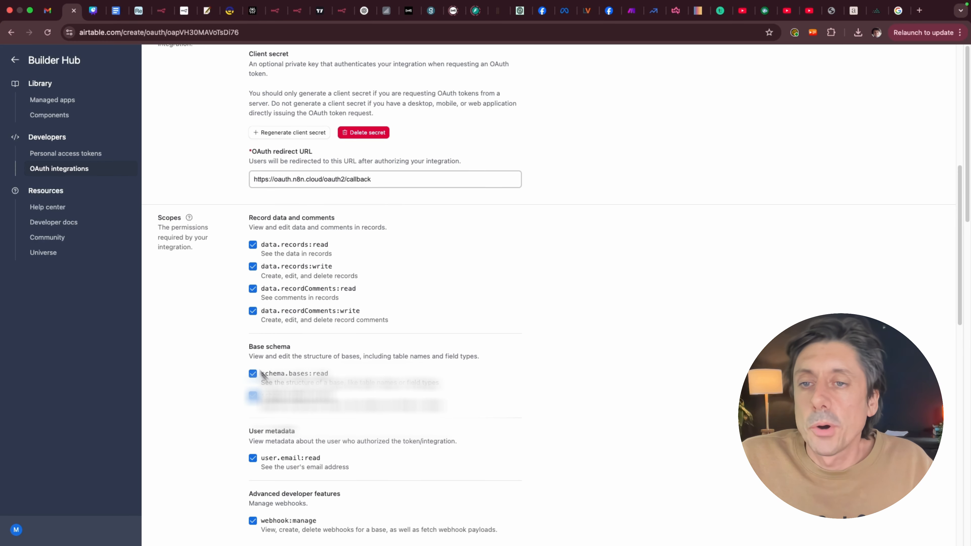
pyautogui.scroll(-5, 382, 325)
pyautogui.scroll(-5, 382, 306)
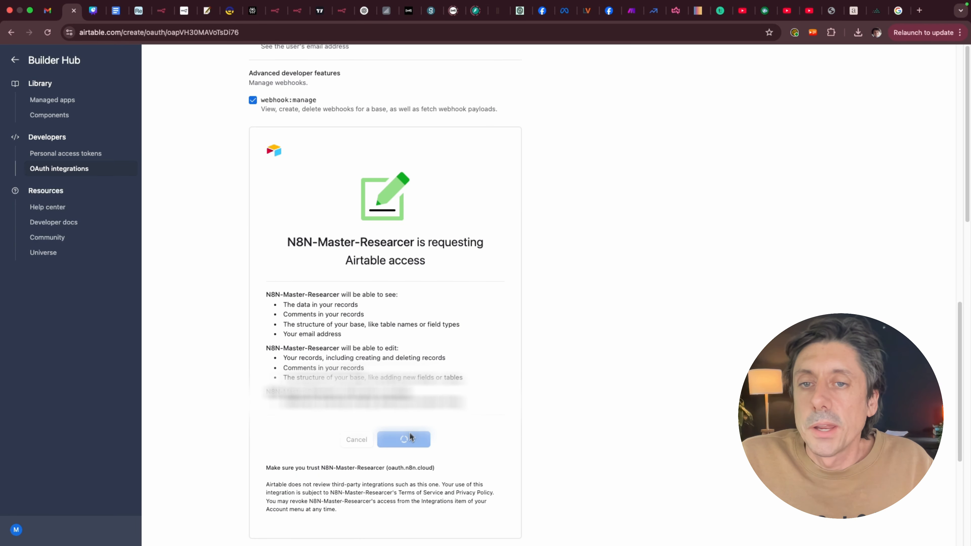
pyautogui.scroll(-3, 410, 436)
pyautogui.scroll(-3, 414, 423)
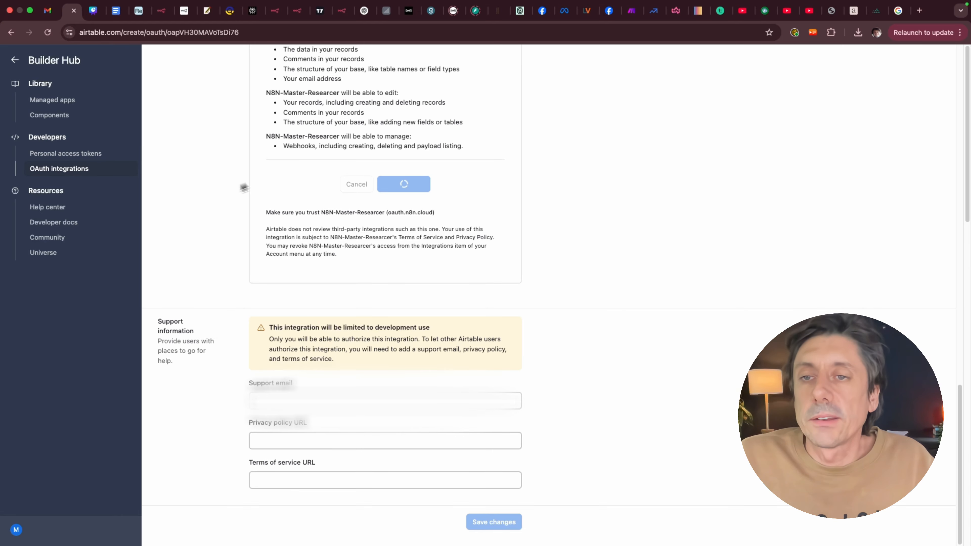
pyautogui.scroll(10, 214, 186)
pyautogui.scroll(10, 198, 186)
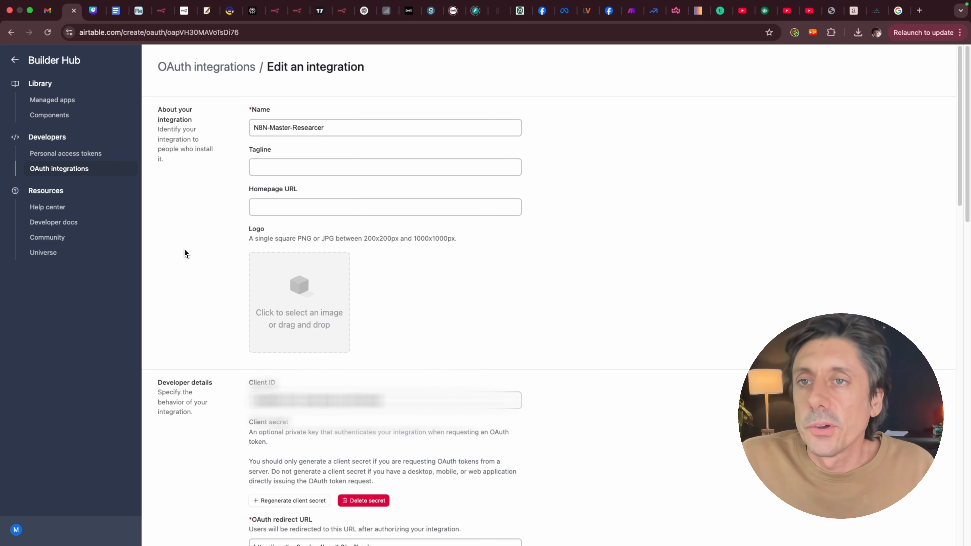
# Step: Return to the Airtable node in n8n, inspect its credential's OAuth connection details, and close the credential
pyautogui.click(162, 15)
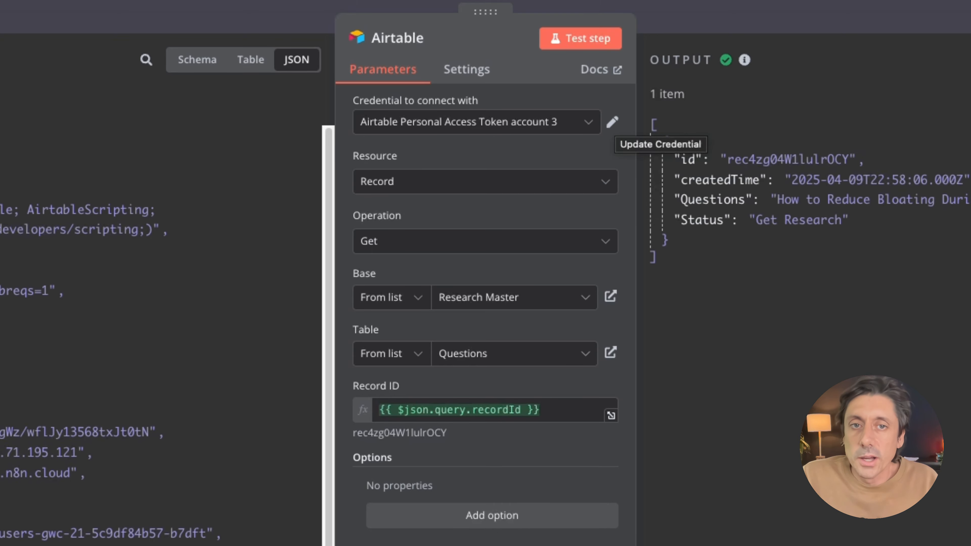
pyautogui.click(612, 123)
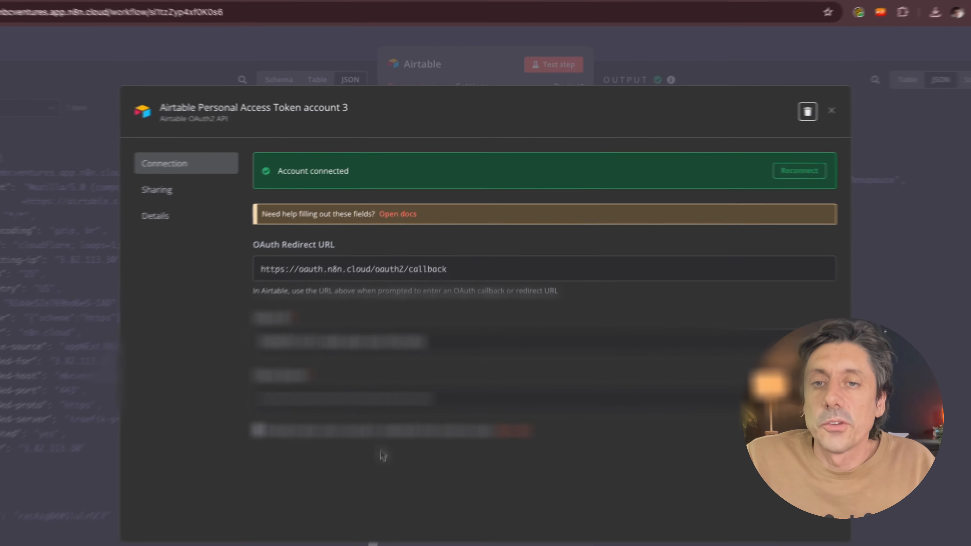
pyautogui.click(831, 110)
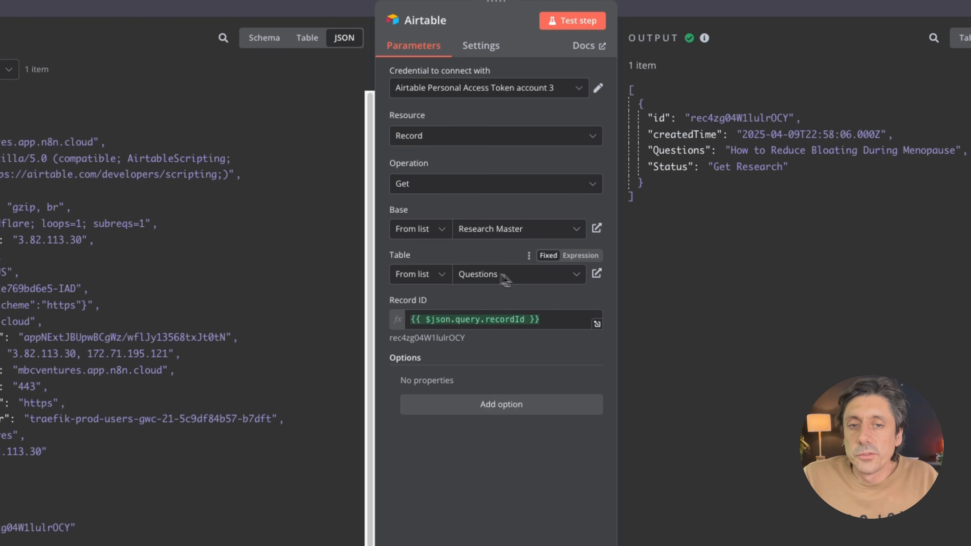
# Step: Show the Airtable node's input data as a schema and examine the fields received from the webhook
pyautogui.click(580, 283)
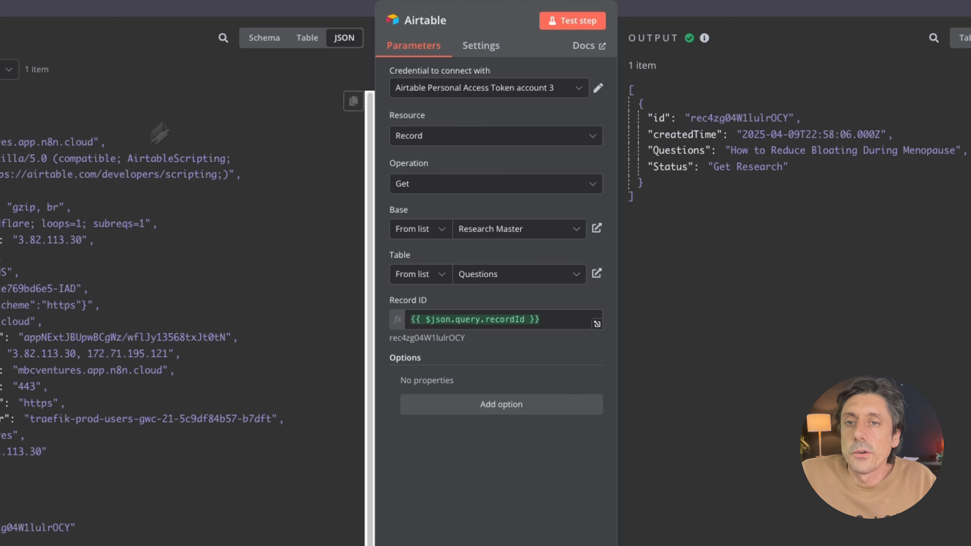
pyautogui.click(270, 45)
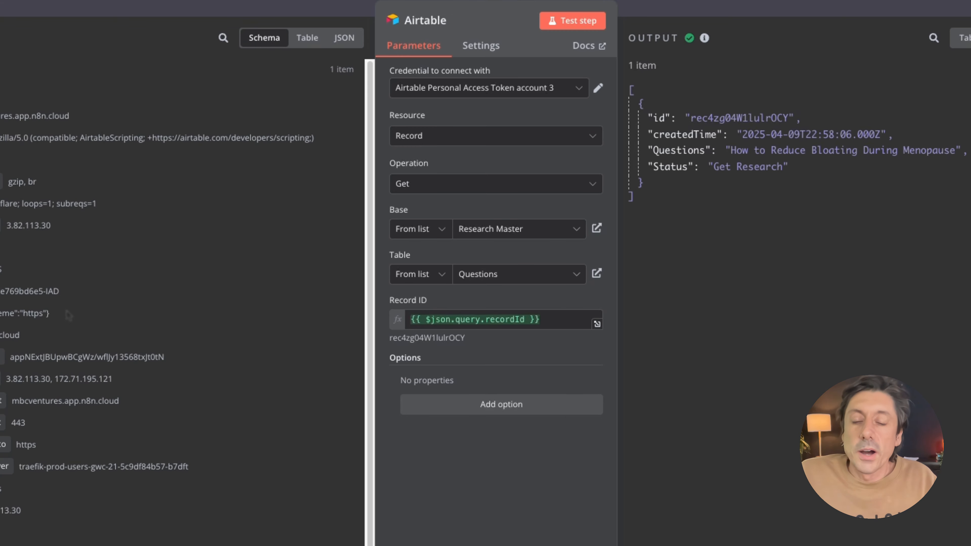
pyautogui.scroll(-3, 118, 444)
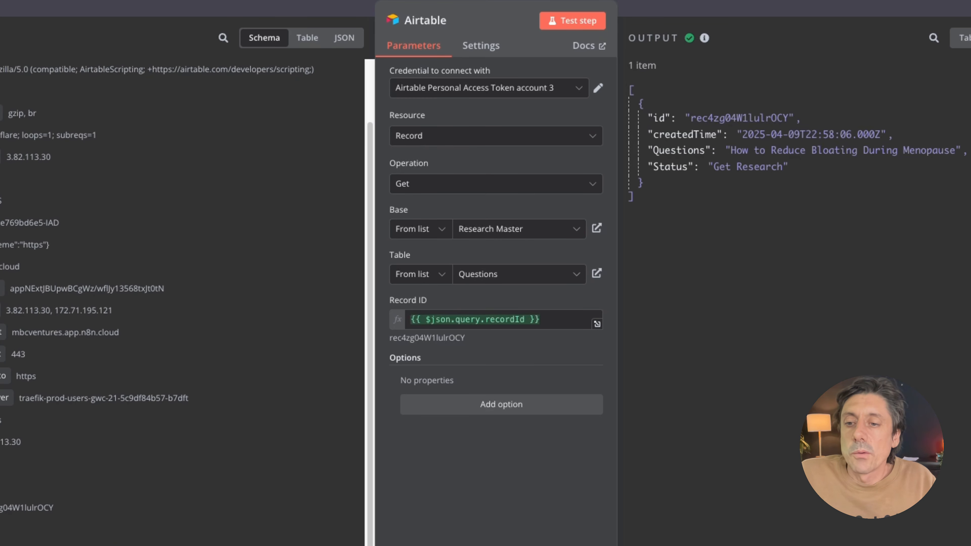
pyautogui.moveTo(86, 326); pyautogui.dragTo(141, 450)
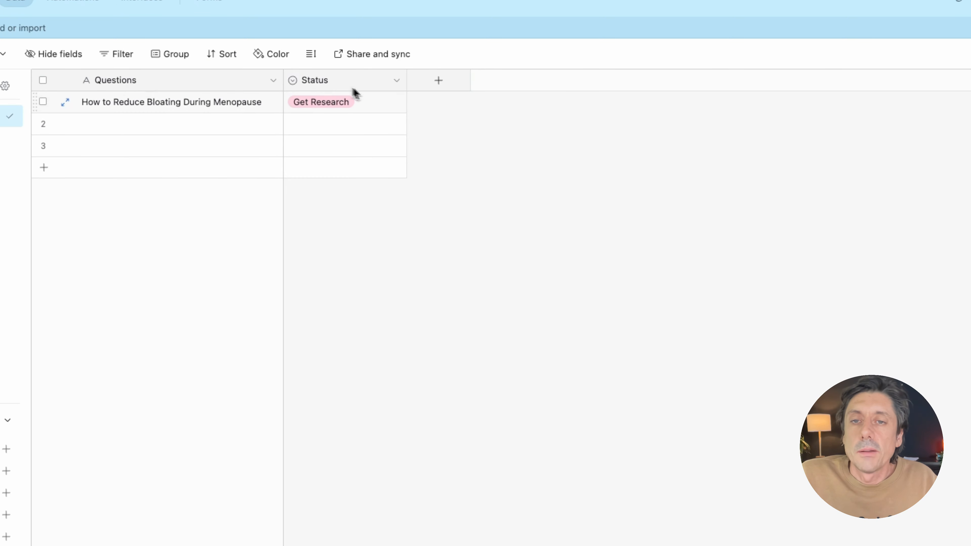
# Step: In the Airtable Questions table, check the Status options for the bloating question, leaving the choice as it is
pyautogui.click(396, 102)
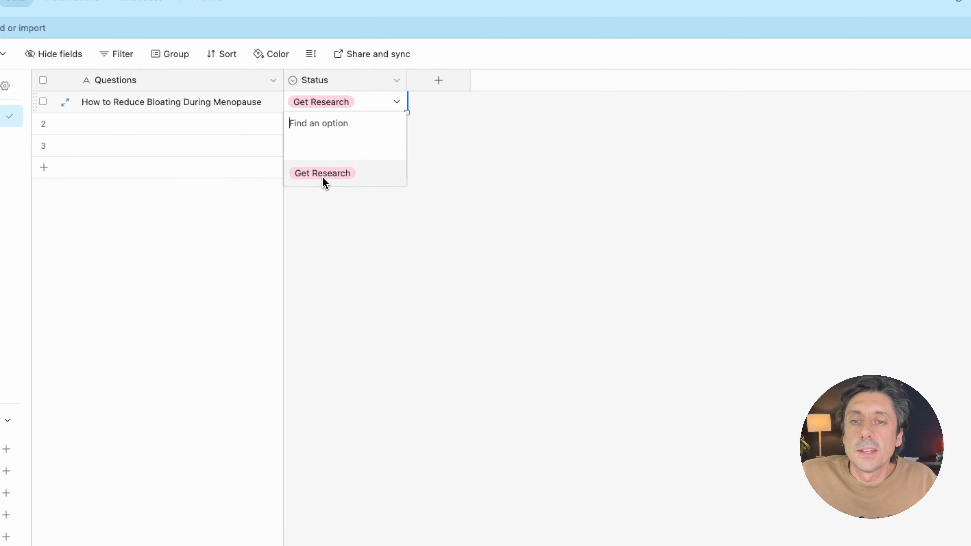
pyautogui.click(387, 249)
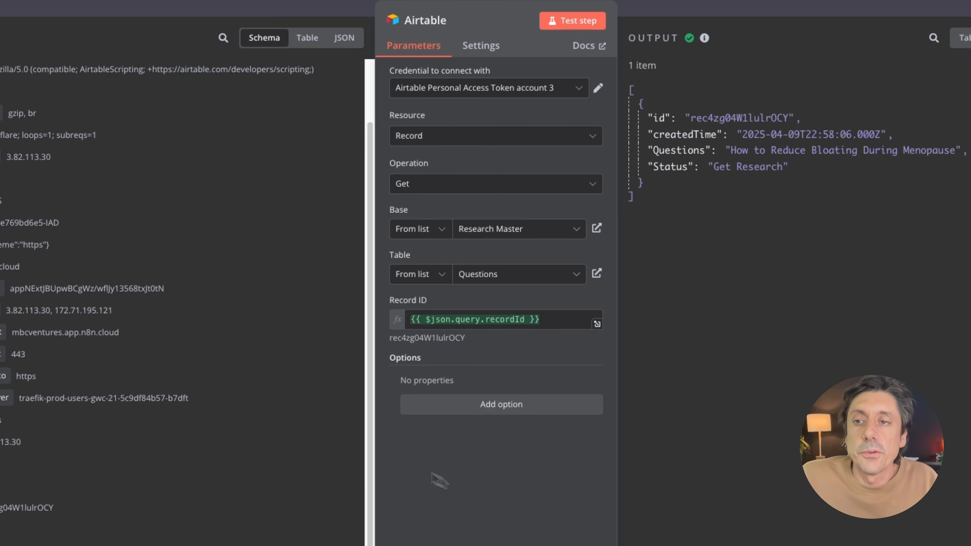
# Step: Back in the n8n Airtable node, map the webhook query's recordId to the Record ID and test the node
pyautogui.scroll(3, 184, 290)
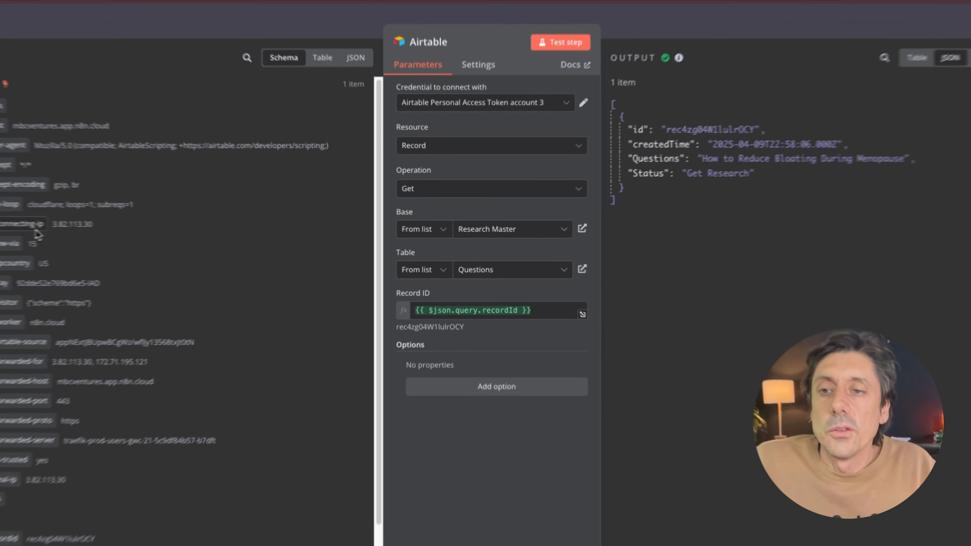
pyautogui.scroll(-3, 0, 520)
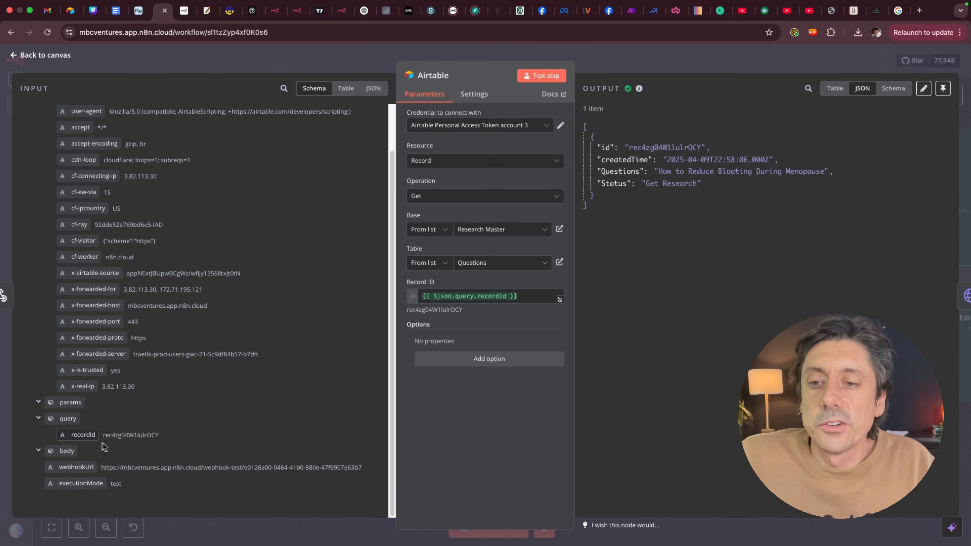
pyautogui.moveTo(82, 435); pyautogui.dragTo(386, 367)
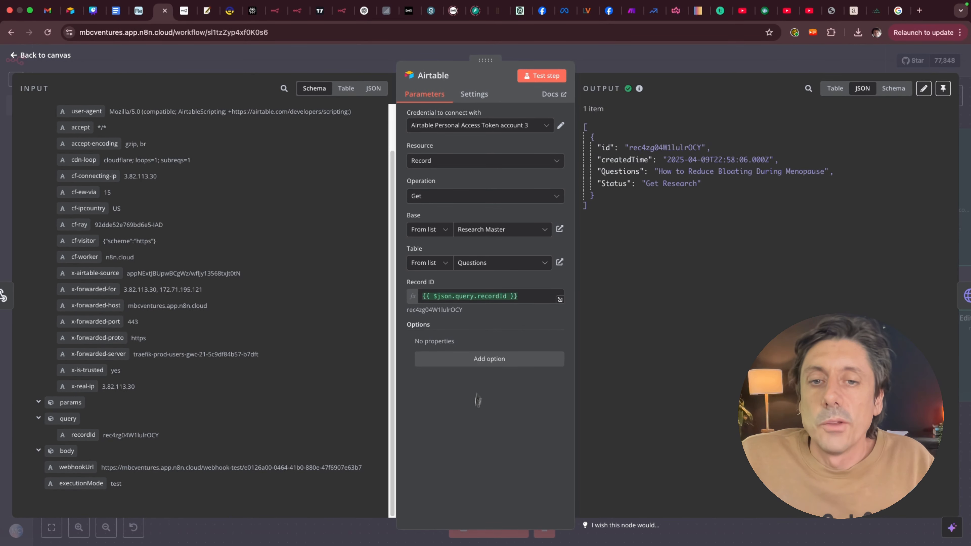
pyautogui.click(543, 77)
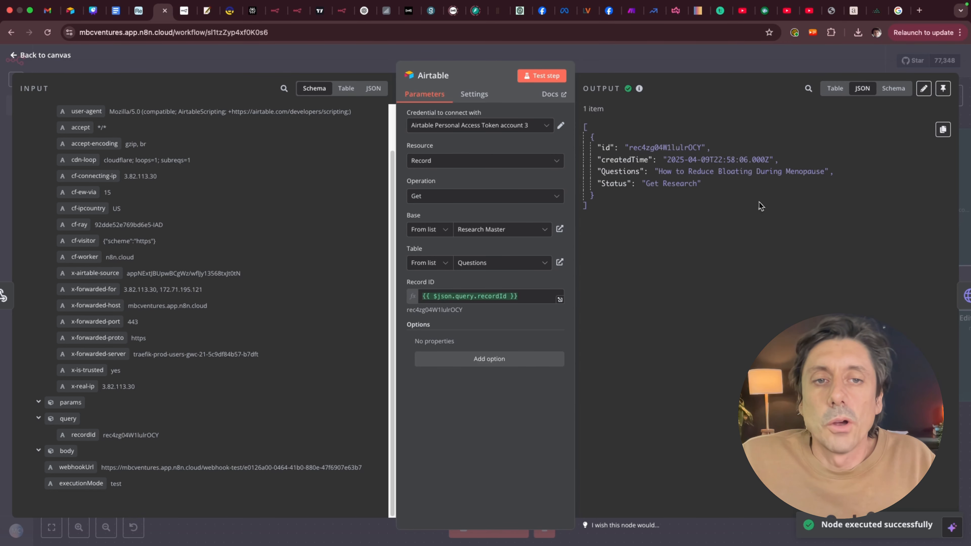
# Step: Highlight the Questions value in the Airtable node's output and return to the workflow canvas
pyautogui.moveTo(659, 174); pyautogui.dragTo(825, 177)
pyautogui.click(671, 330)
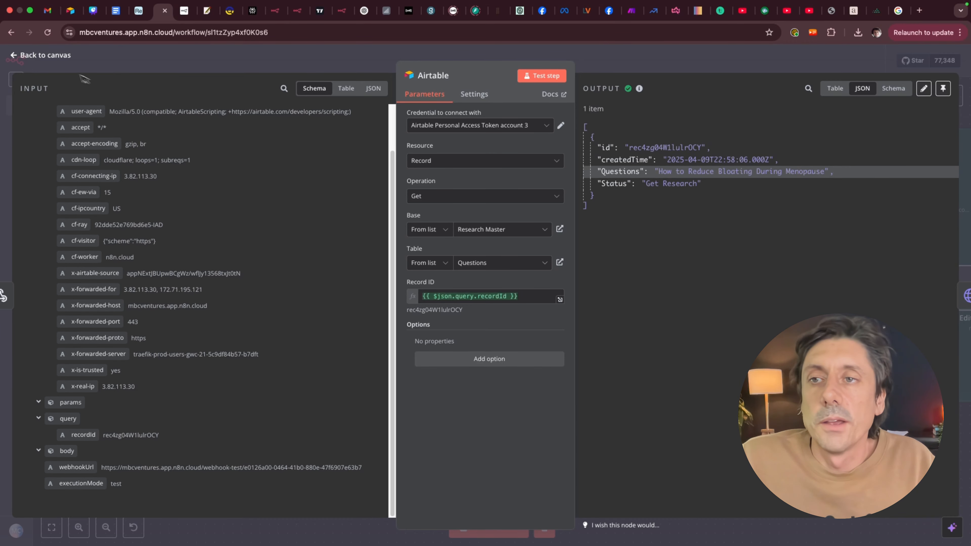
pyautogui.click(49, 61)
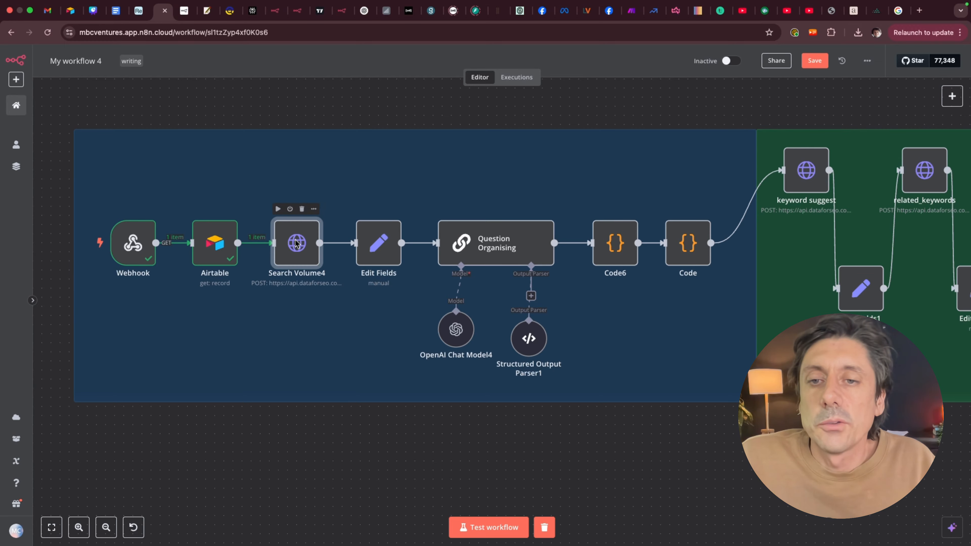
# Step: Search the nodes available after Search Volume4 for "http", review HTTP Request, and close the list without adding one
pyautogui.click(335, 241)
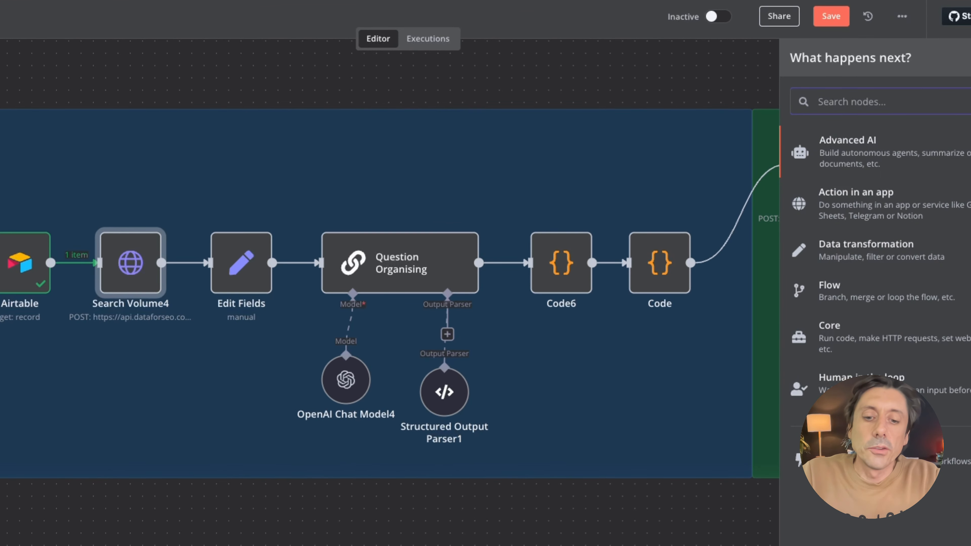
pyautogui.write('htto')
pyautogui.press('BackSpace')
pyautogui.press('BackSpace')
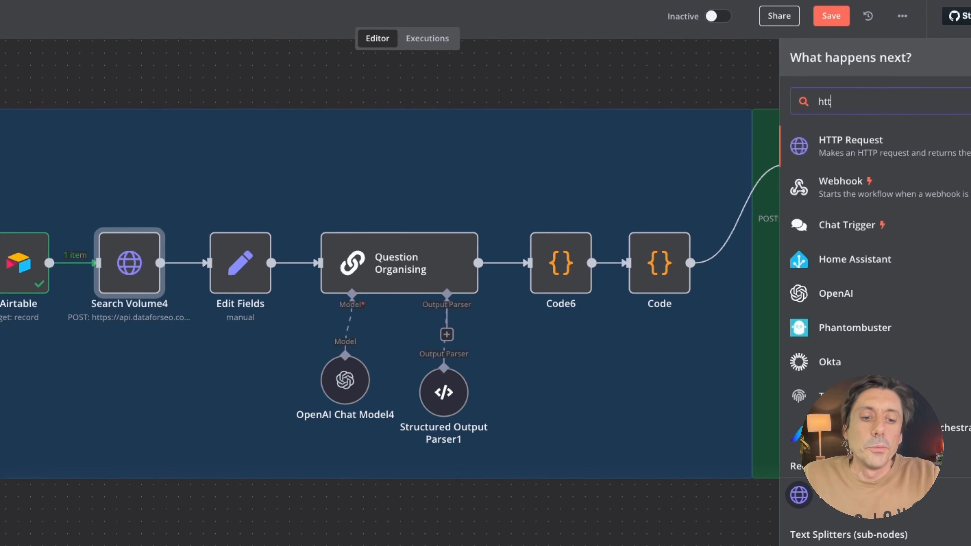
pyautogui.write('tp')
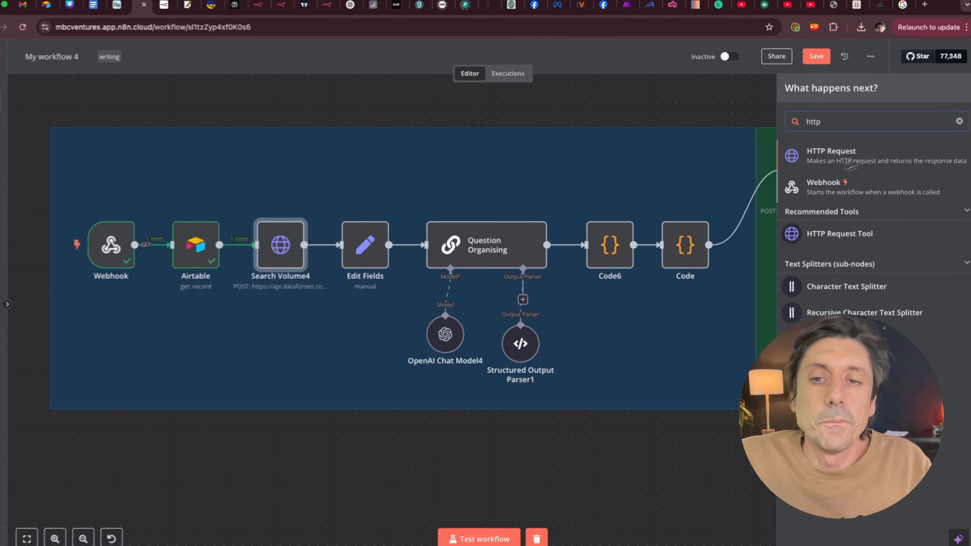
pyautogui.click(89, 526)
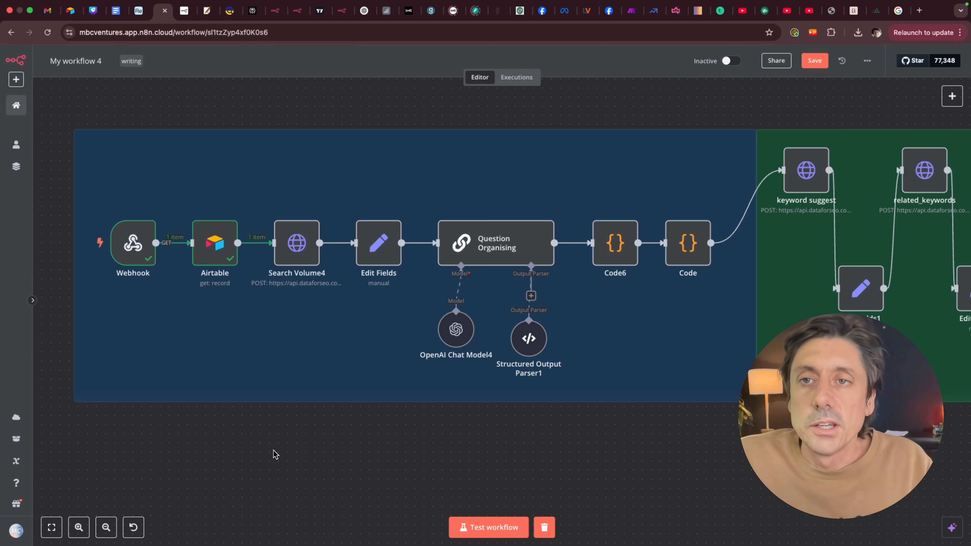
# Step: Switch to DataForSEO and look over the API playground's SERP settings and list of available APIs
pyautogui.click(229, 11)
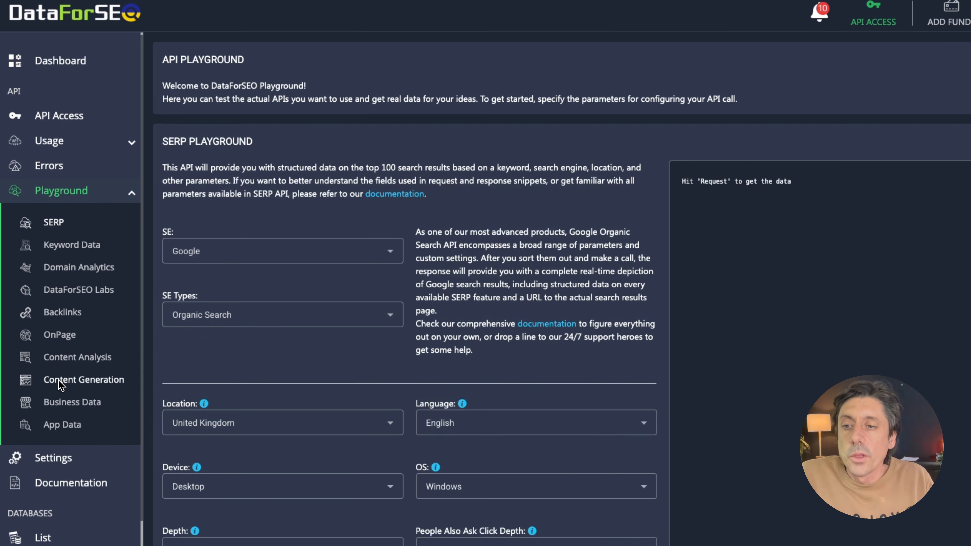
pyautogui.scroll(-3, 62, 384)
pyautogui.scroll(3, 76, 379)
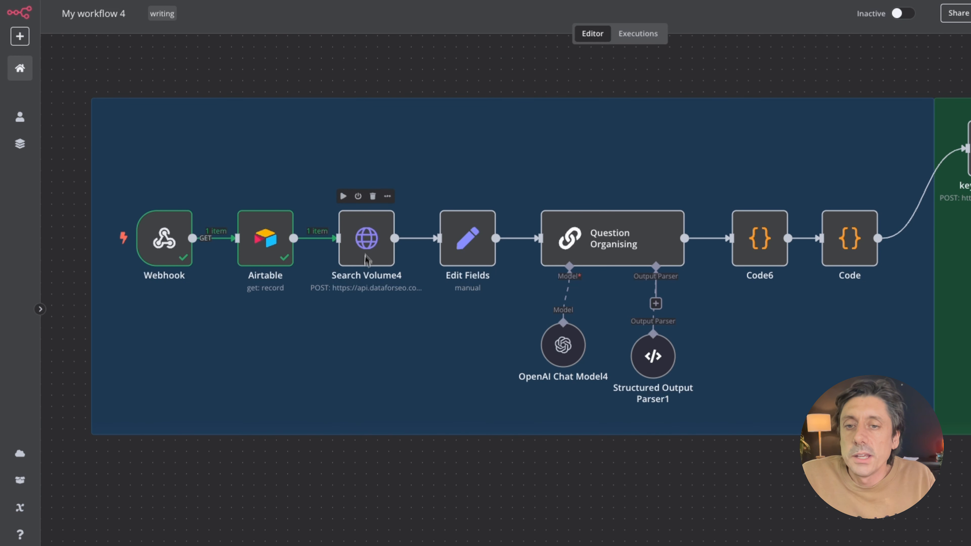
# Step: Back in the n8n workflow, open the Search Volume4 node, view its full request URL, and close the expanded editor
pyautogui.doubleClick(366, 245)
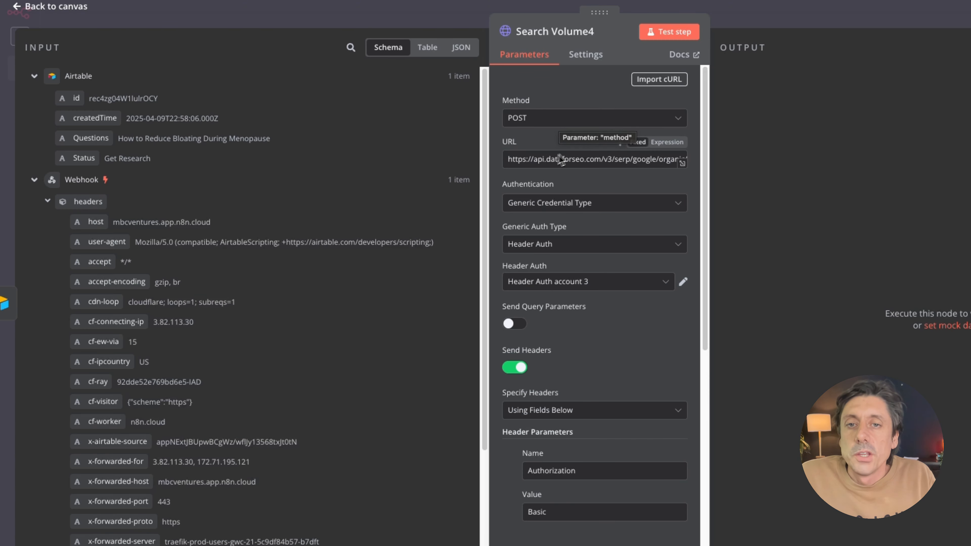
pyautogui.click(683, 164)
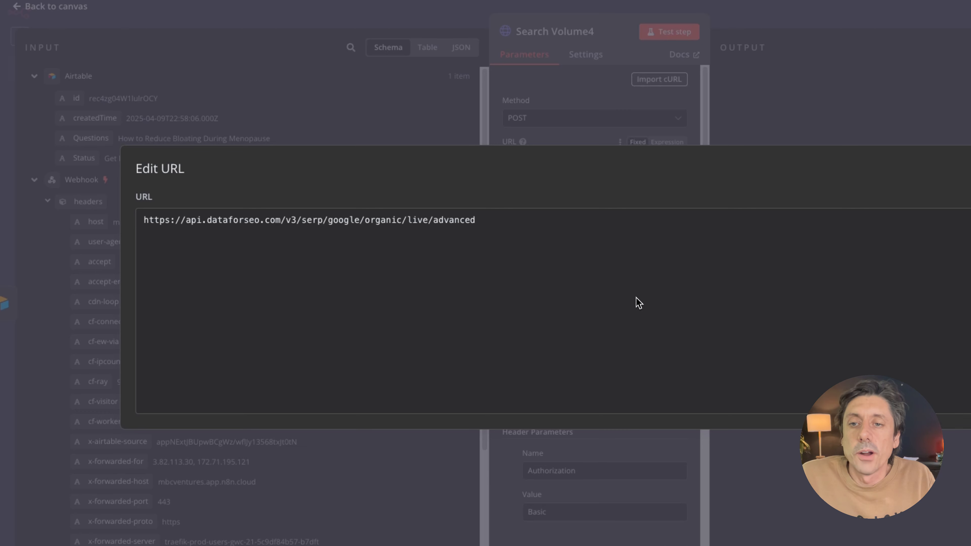
pyautogui.press('Escape')
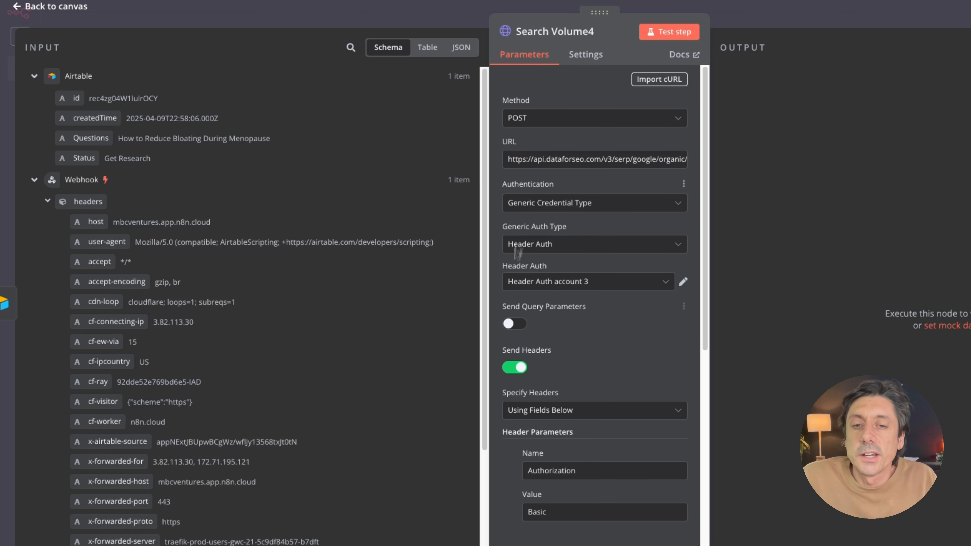
# Step: Open a new Header Auth credential form for Search Volume4, close it without saving, and examine the node's header parameters
pyautogui.click(670, 286)
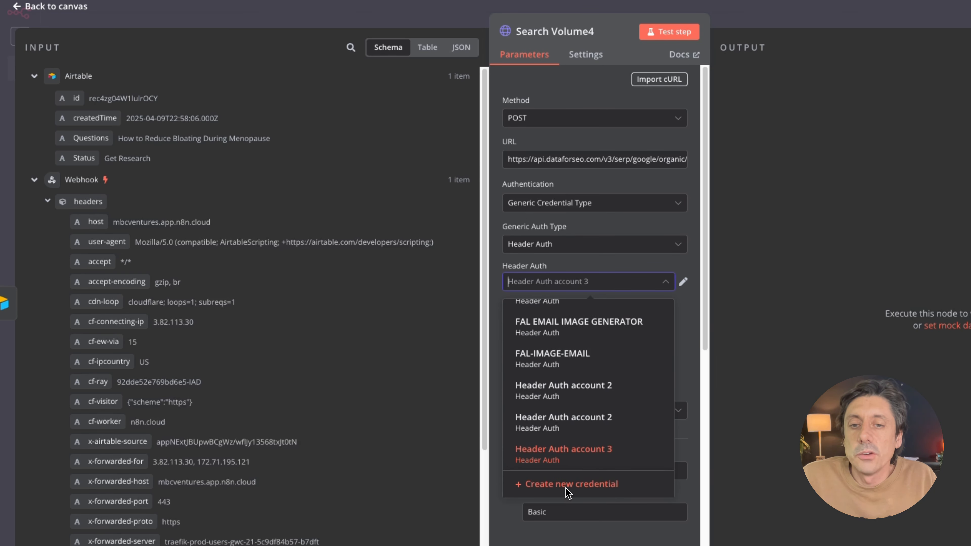
pyautogui.click(553, 492)
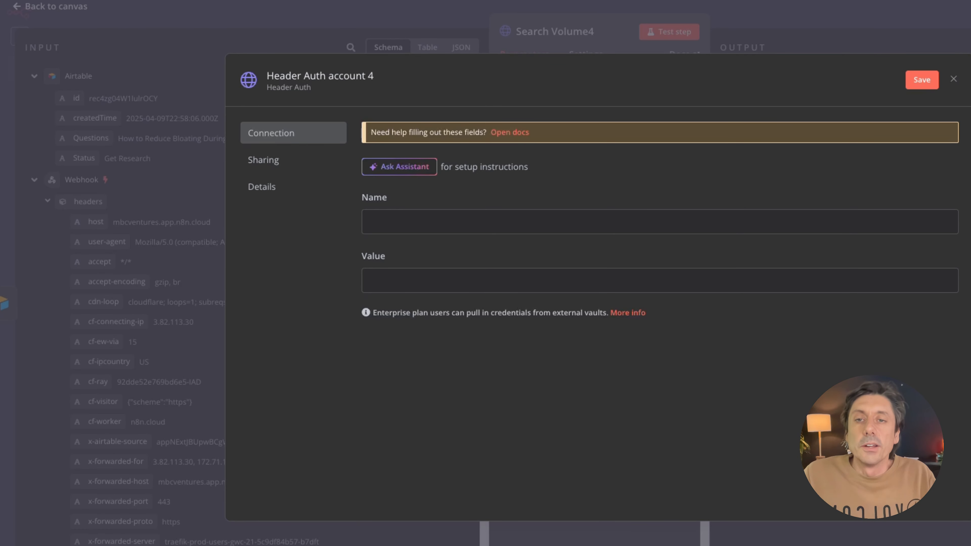
pyautogui.click(954, 79)
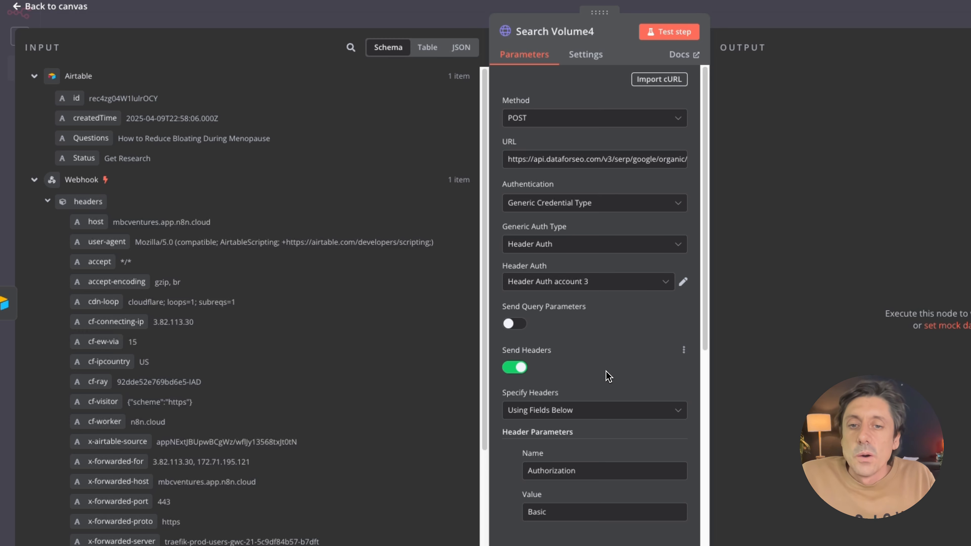
pyautogui.scroll(-5, 608, 377)
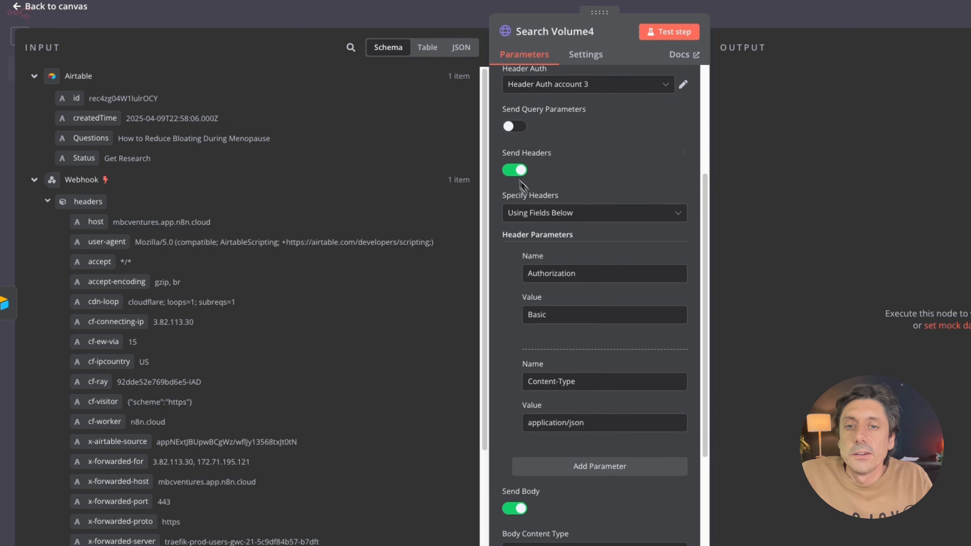
# Step: Examine Search Volume4's Authorization and Content-Type header parameters and its body settings
pyautogui.scroll(-1, 498, 338)
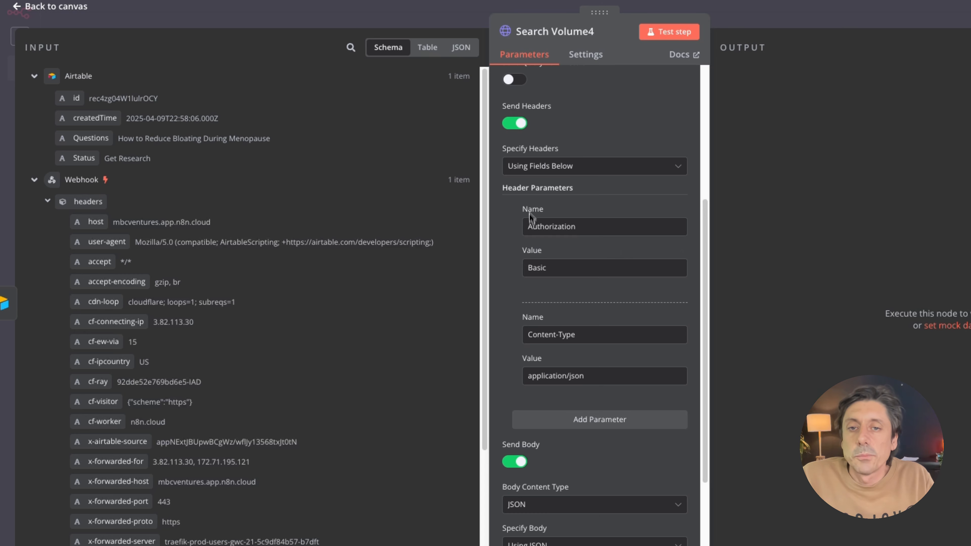
pyautogui.scroll(-1, 483, 343)
pyautogui.scroll(-1, 483, 342)
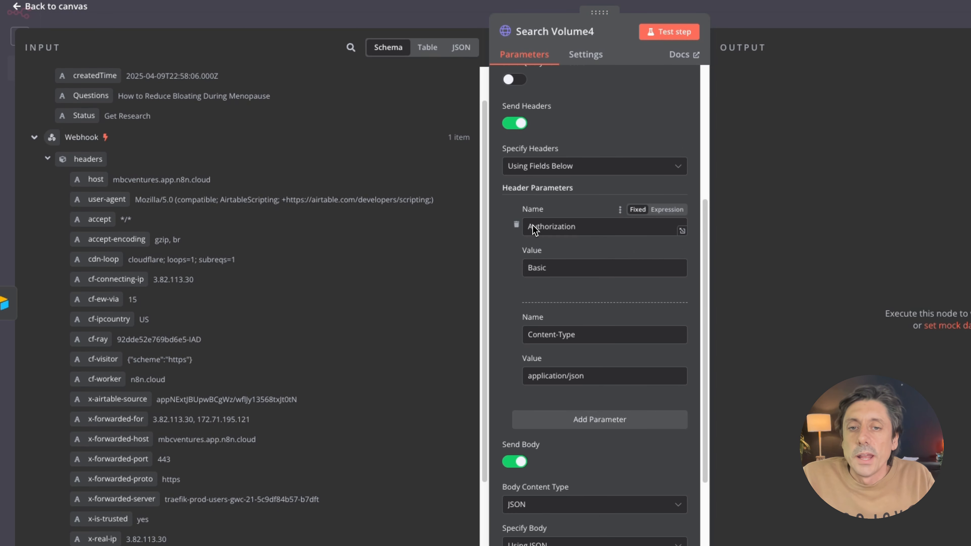
pyautogui.click(553, 274)
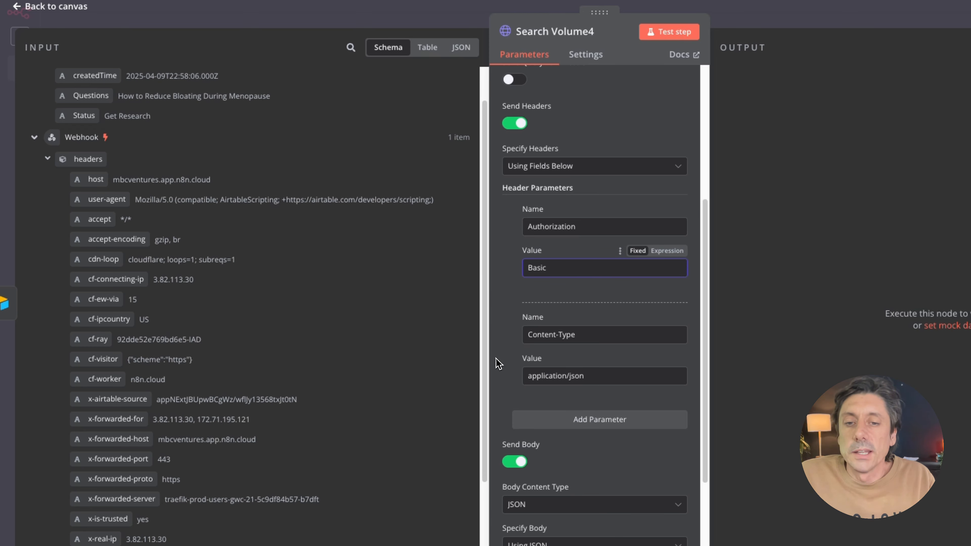
pyautogui.scroll(-2, 504, 360)
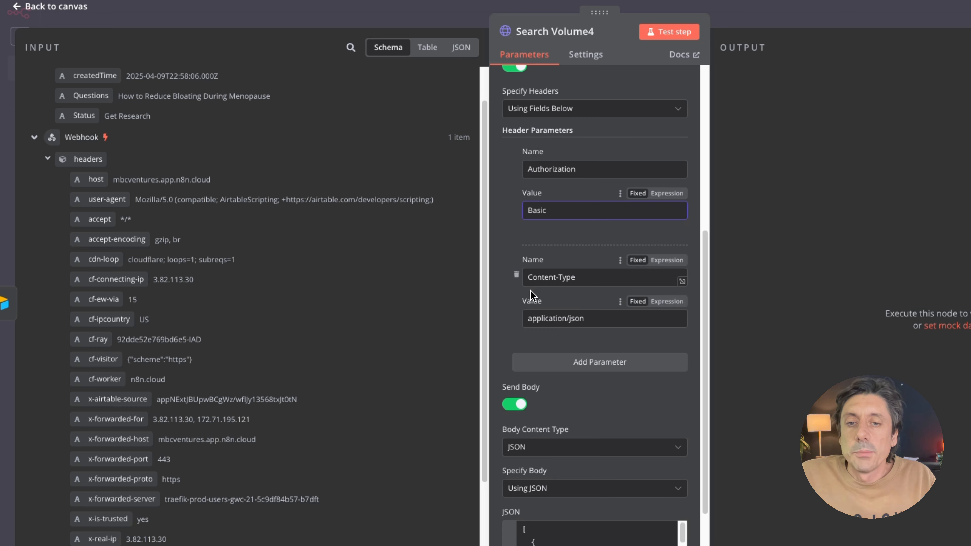
pyautogui.scroll(-1, 496, 346)
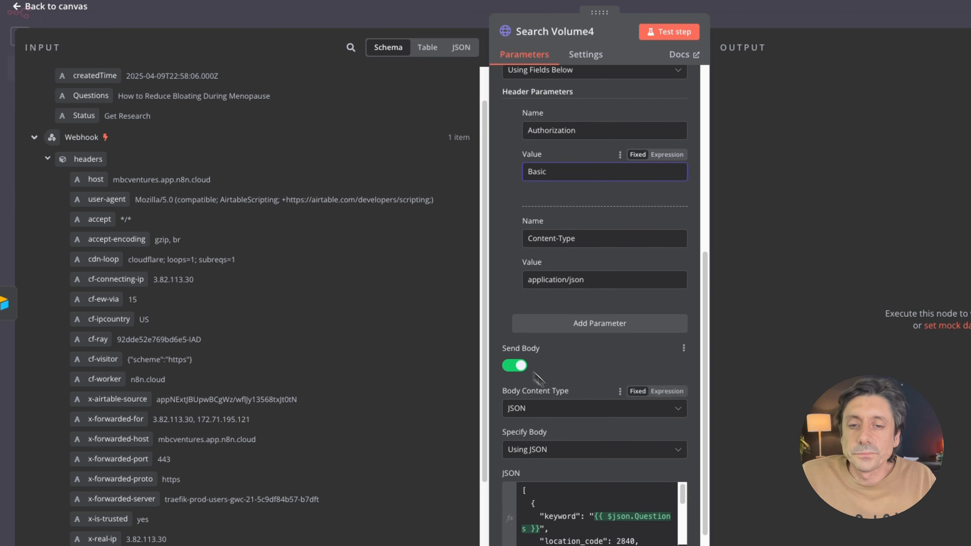
# Step: Open Search Volume4's JSON body in the expanded editor and highlight the entire request payload
pyautogui.scroll(-3, 536, 376)
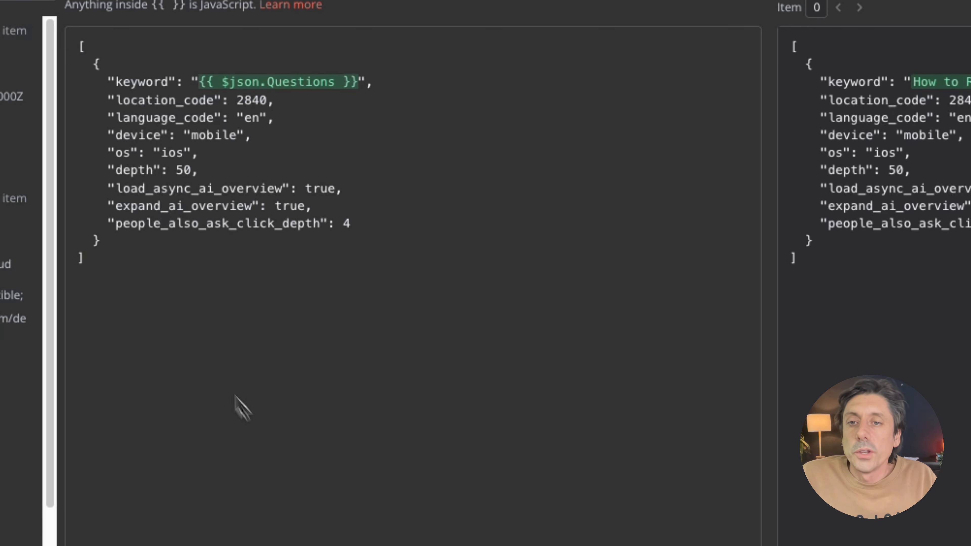
pyautogui.moveTo(81, 47); pyautogui.dragTo(103, 264)
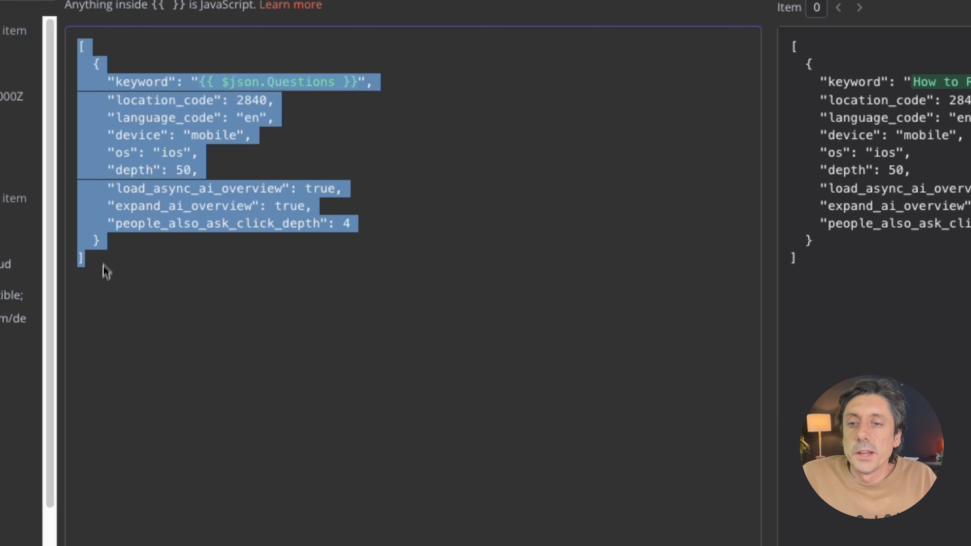
pyautogui.click(162, 277)
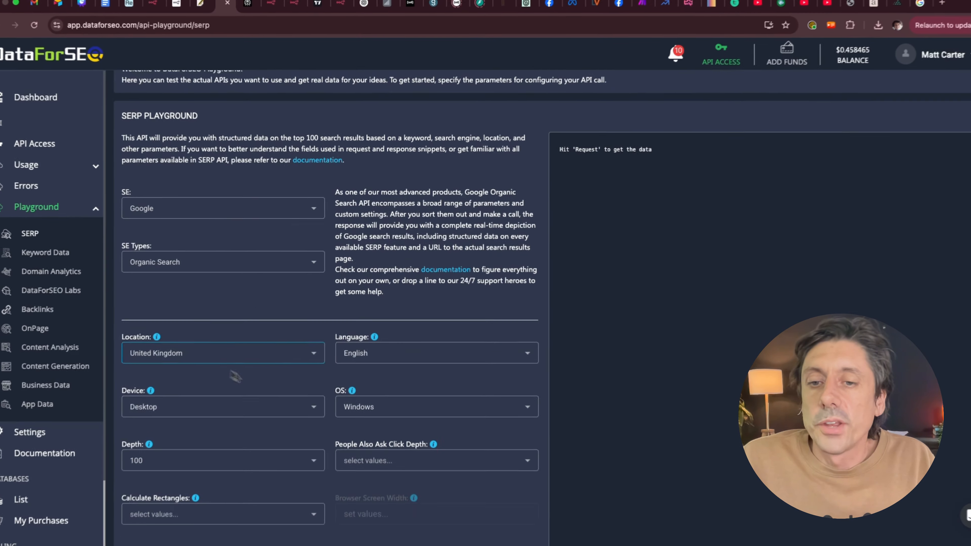
# Step: Switch to the DataForSEO SERP playground, show the cURL code example, and highlight its raw JSON data
pyautogui.scroll(-6, 420, 524)
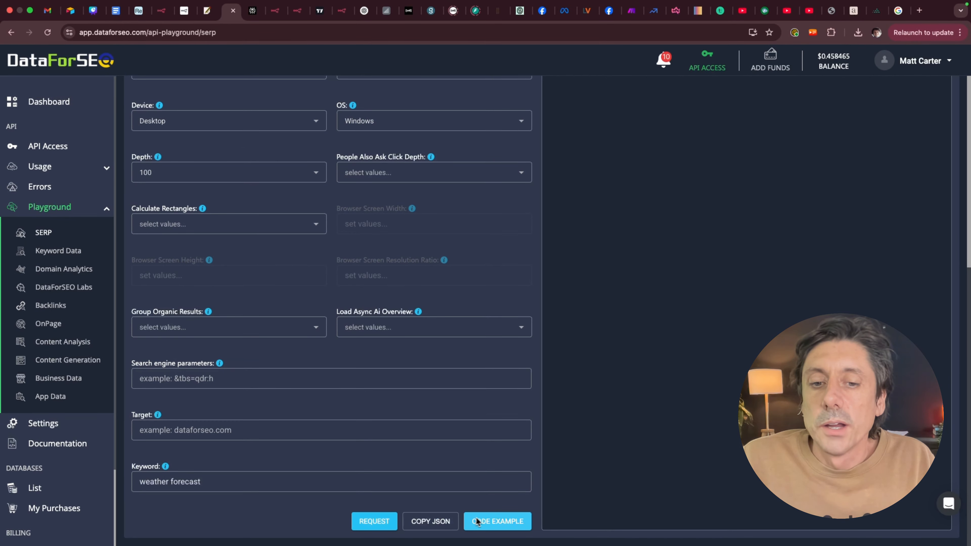
pyautogui.click(477, 522)
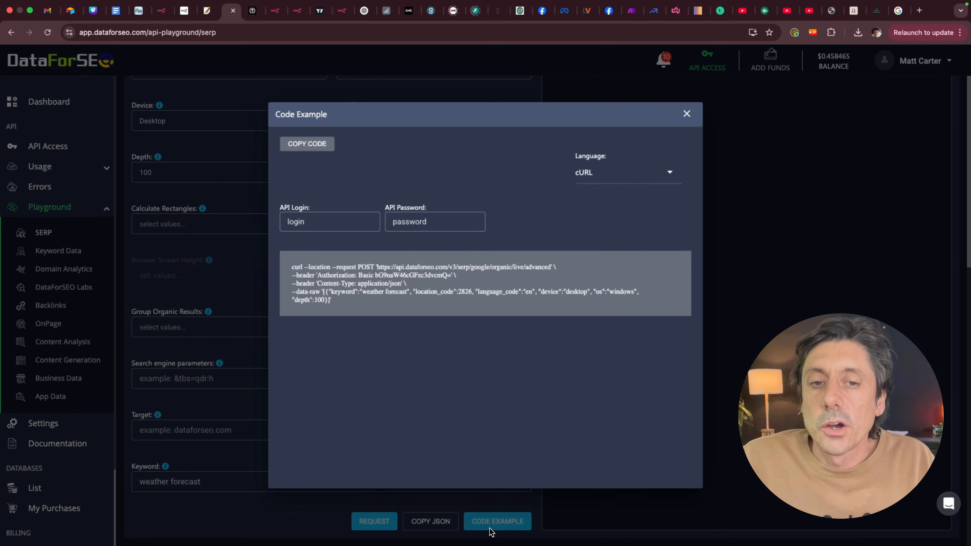
pyautogui.moveTo(315, 292); pyautogui.dragTo(326, 305)
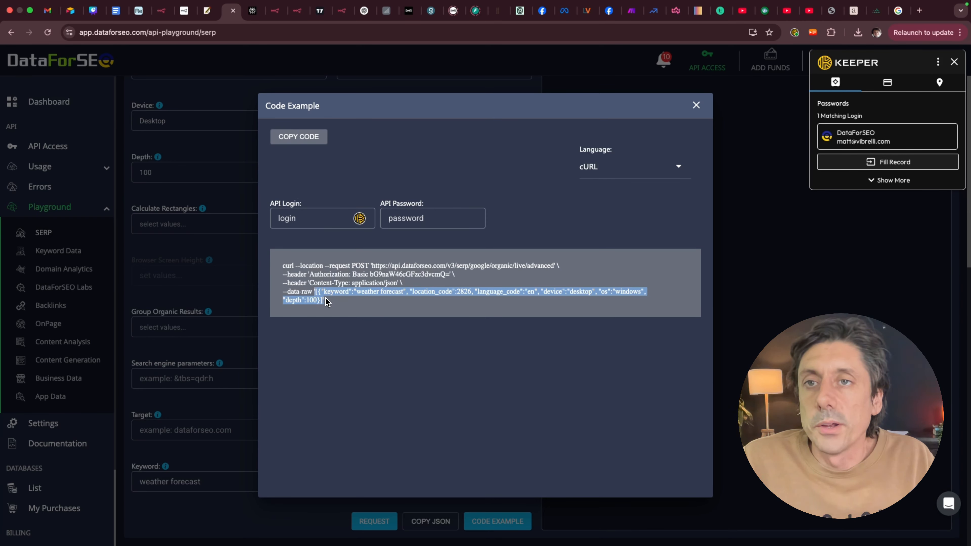
# Step: Return to the n8n workflow and compare the Search Volume4 JSON body with the DataForSEO example, noting the added AI overview options
pyautogui.press('super+alt+Left')
pyautogui.press('super+alt+Left')
pyautogui.press('super+alt+Left')
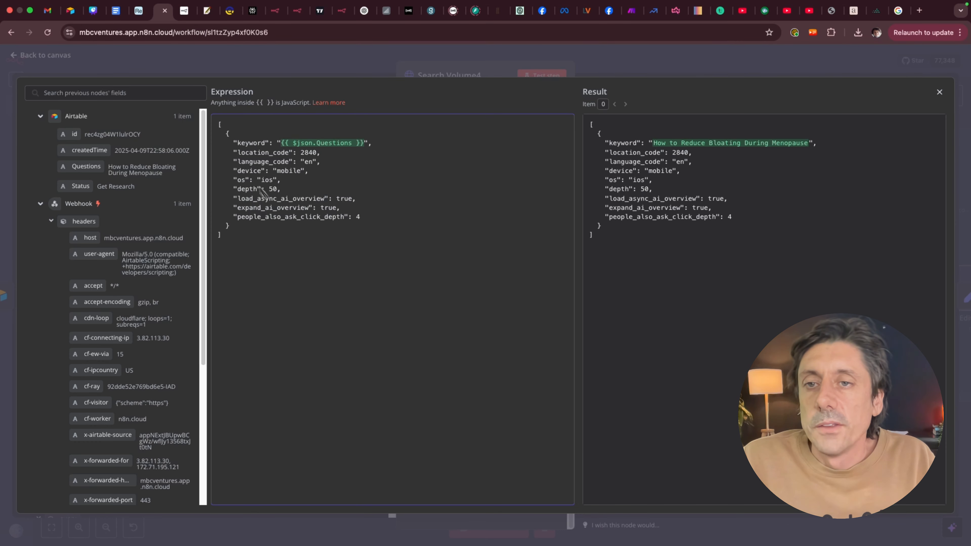
pyautogui.moveTo(218, 122); pyautogui.dragTo(228, 249)
pyautogui.click(283, 270)
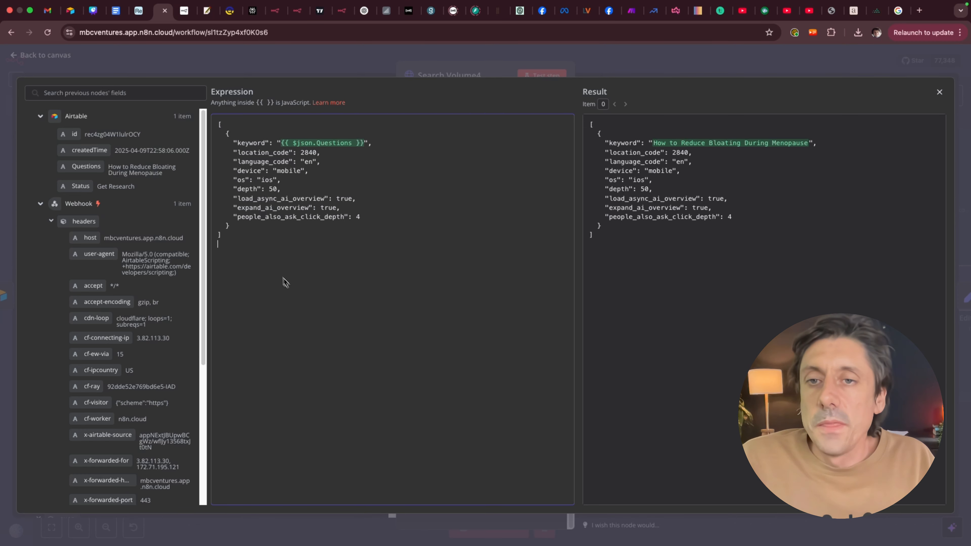
pyautogui.click(235, 198)
pyautogui.click(249, 287)
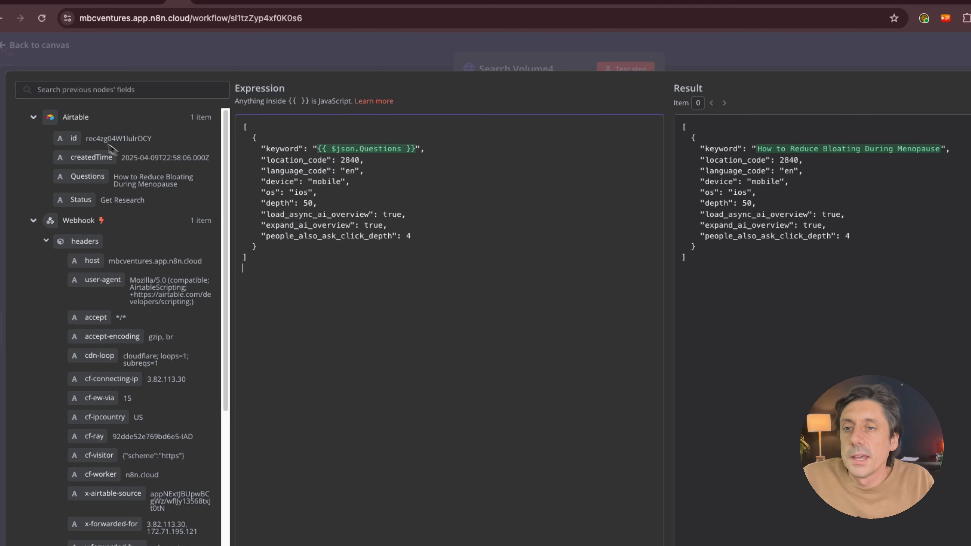
# Step: Examine how the Airtable Questions field fills the keyword value in the resulting JSON body
pyautogui.moveTo(87, 176)
pyautogui.mouseDown()
pyautogui.moveTo(110, 159)
pyautogui.moveTo(99, 184)
pyautogui.moveTo(80, 189)
pyautogui.moveTo(152, 167)
pyautogui.moveTo(301, 154)
pyautogui.moveTo(397, 163)
pyautogui.moveTo(76, 184)
pyautogui.mouseUp()
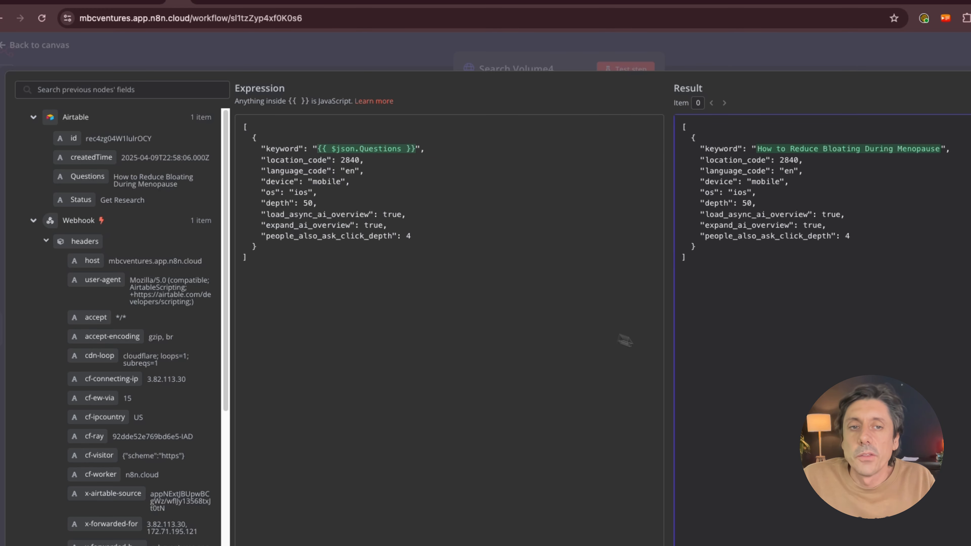
pyautogui.moveTo(686, 257); pyautogui.dragTo(707, 155)
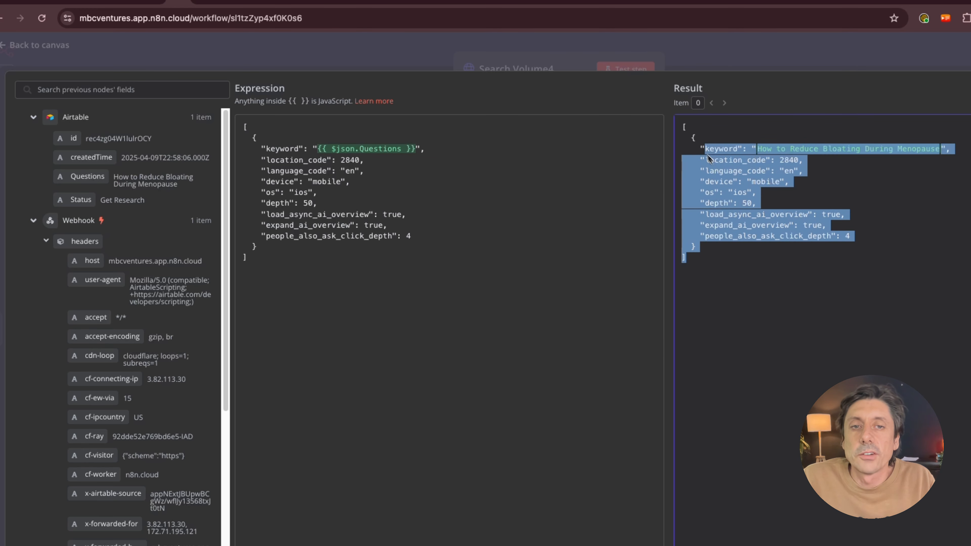
pyautogui.click(694, 163)
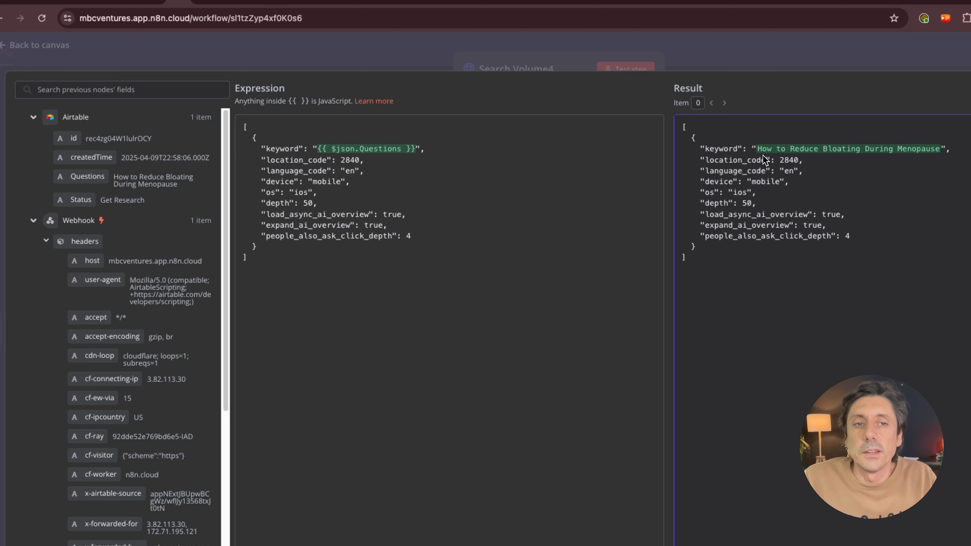
pyautogui.moveTo(817, 153); pyautogui.dragTo(766, 152)
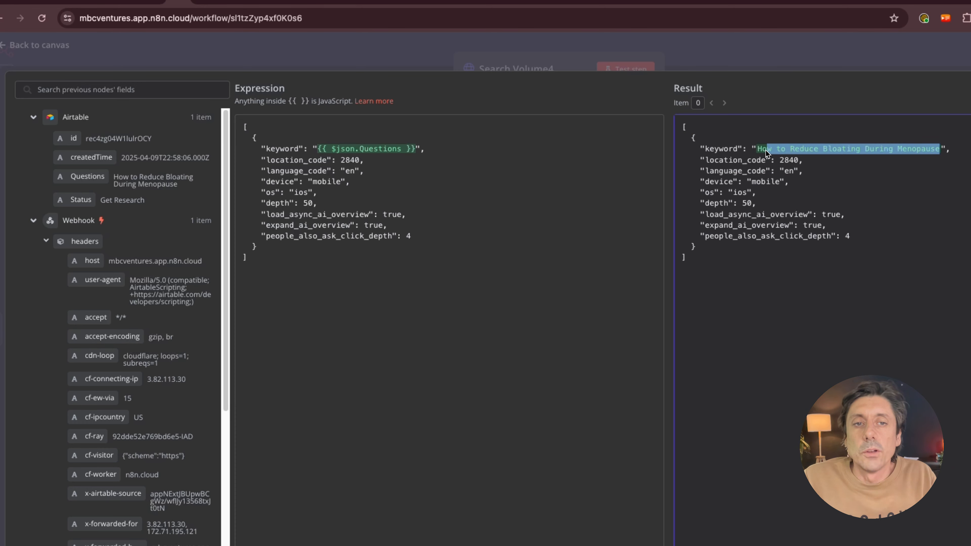
pyautogui.click(728, 282)
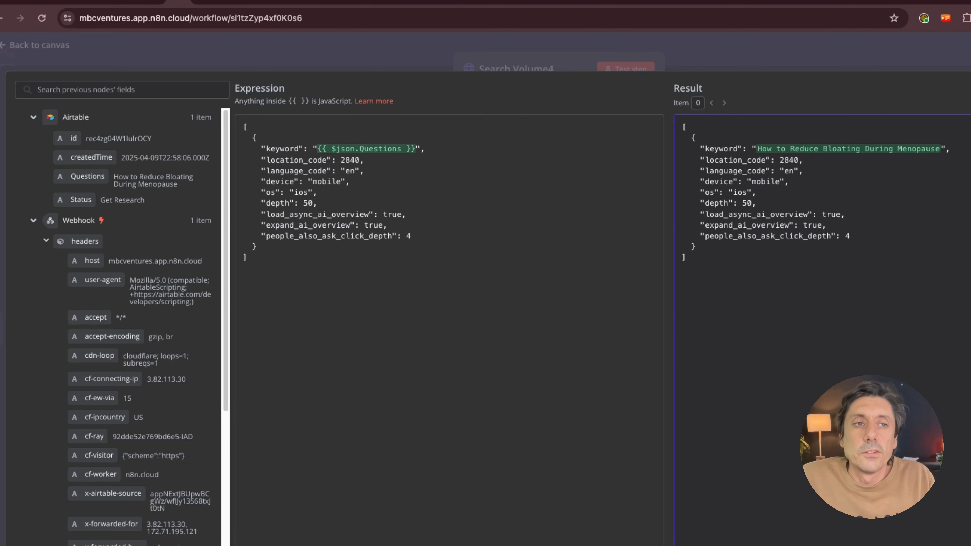
# Step: Close the expanded JSON editor, test the Search Volume4 step, and enlarge the output area
pyautogui.press('Escape')
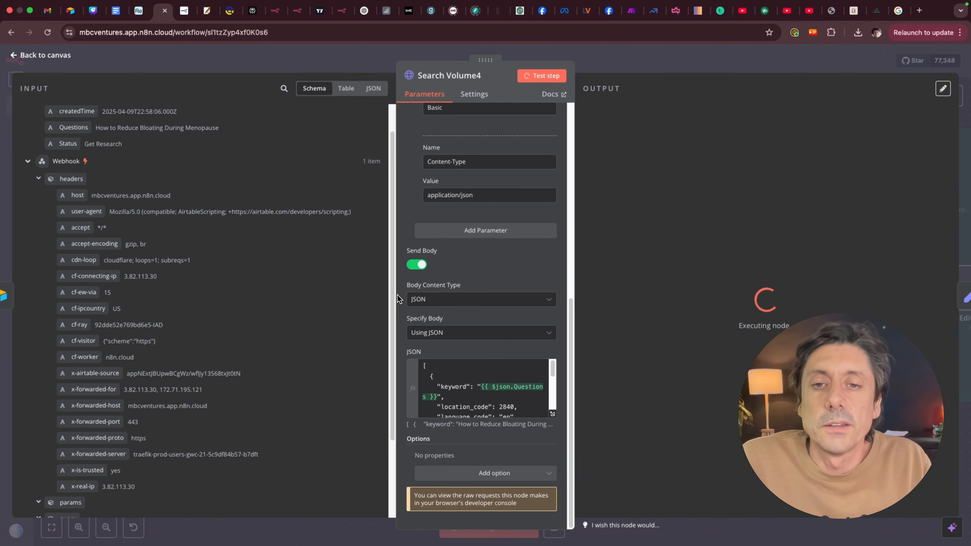
pyautogui.moveTo(397, 294); pyautogui.dragTo(298, 294)
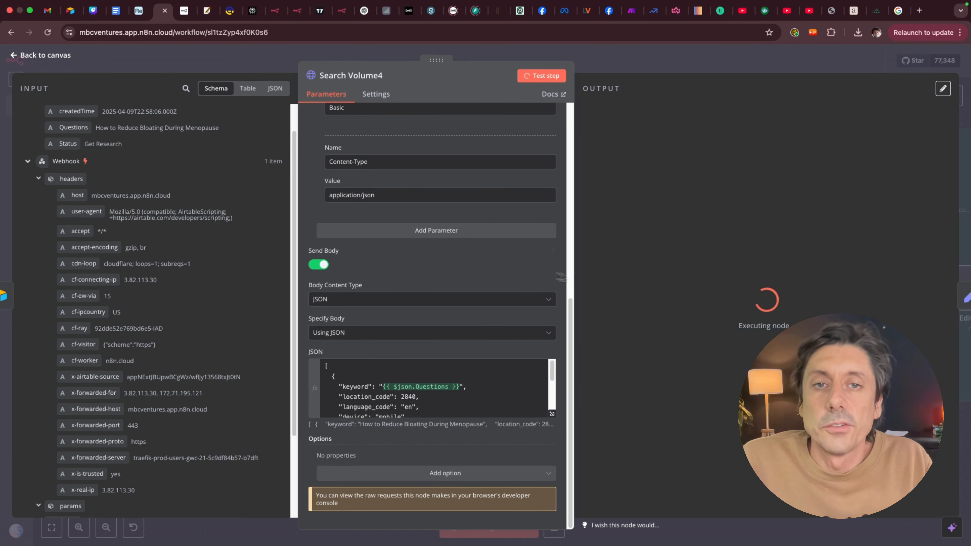
pyautogui.moveTo(561, 276); pyautogui.dragTo(468, 268)
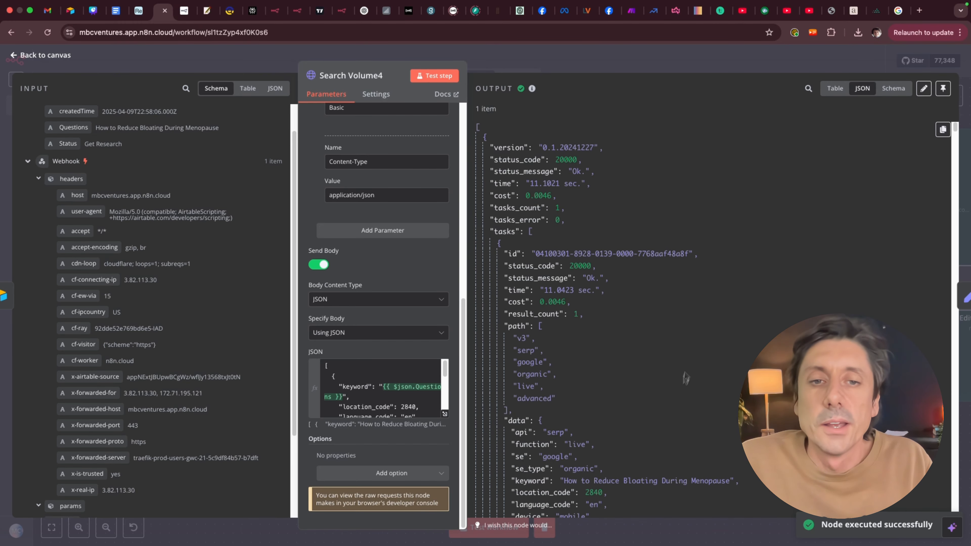
# Step: Look through Search Volume4's JSON output, including the item types and AI overview elements, and return to its beginning
pyautogui.scroll(-15, 649, 336)
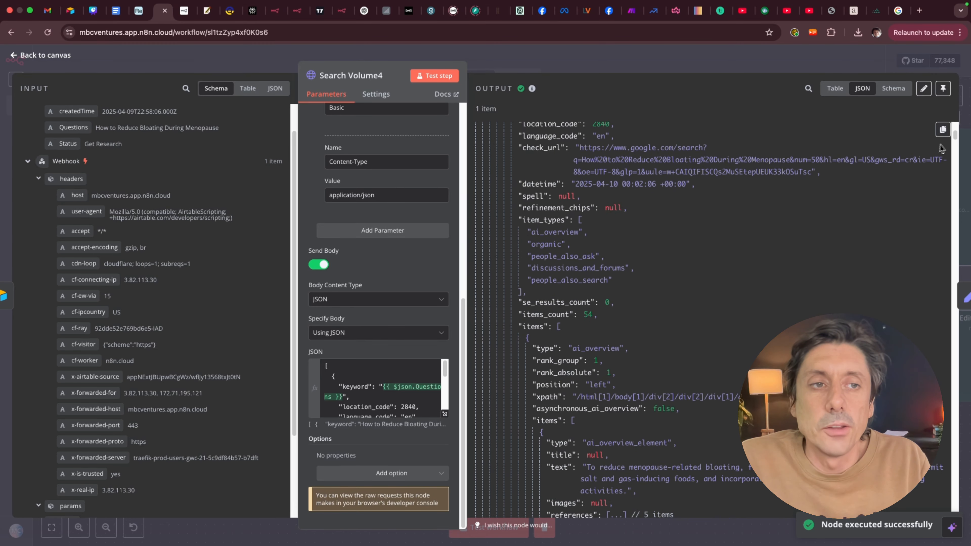
pyautogui.scroll(-10, 954, 141)
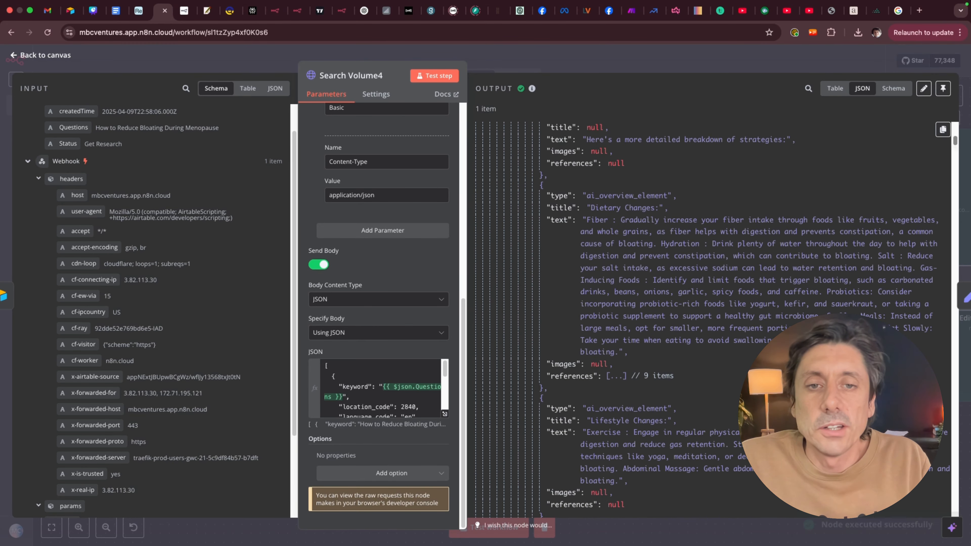
pyautogui.moveTo(953, 144)
pyautogui.mouseDown()
pyautogui.moveTo(937, 270)
pyautogui.moveTo(953, 128)
pyautogui.mouseUp()
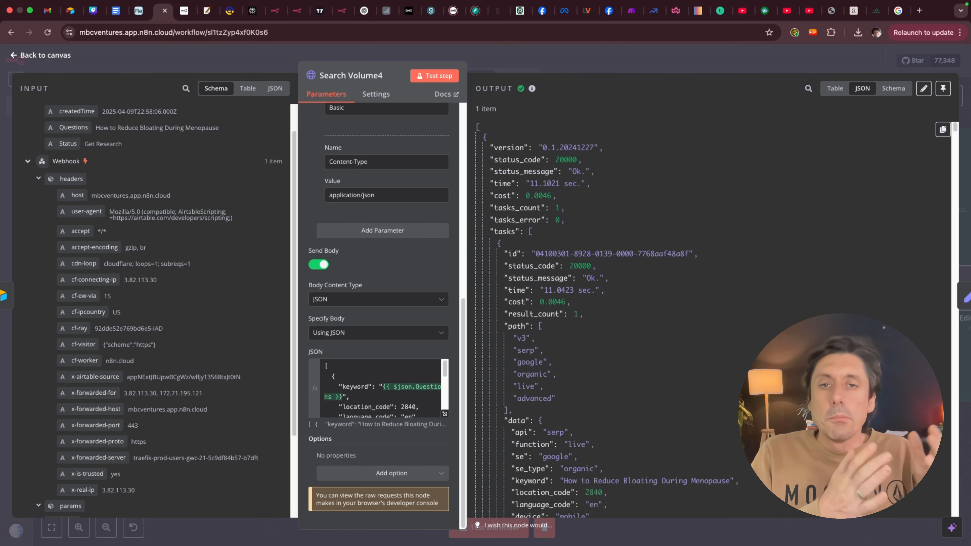
# Step: Return to the canvas and move the Search Volume4 node above the line between Airtable and Edit Fields
pyautogui.click(55, 60)
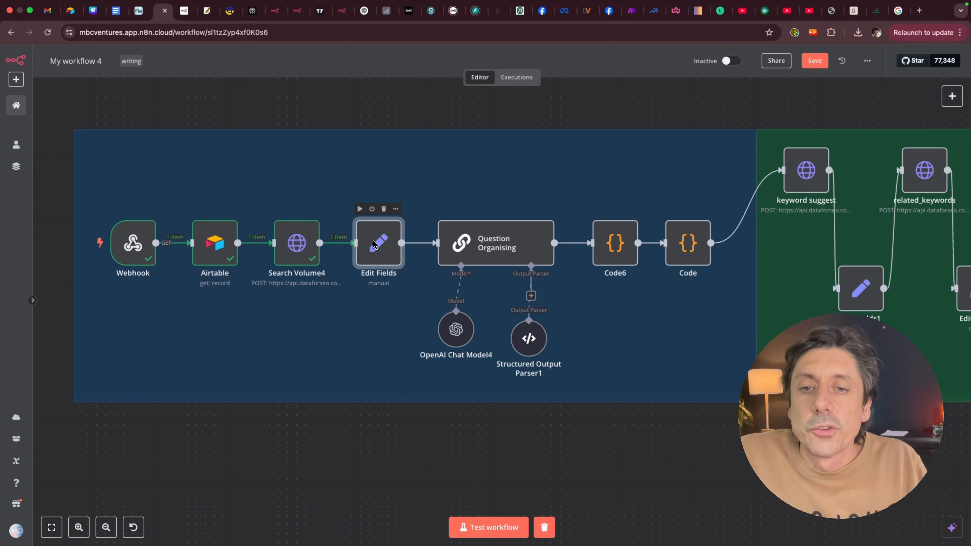
pyautogui.moveTo(305, 258); pyautogui.dragTo(305, 204)
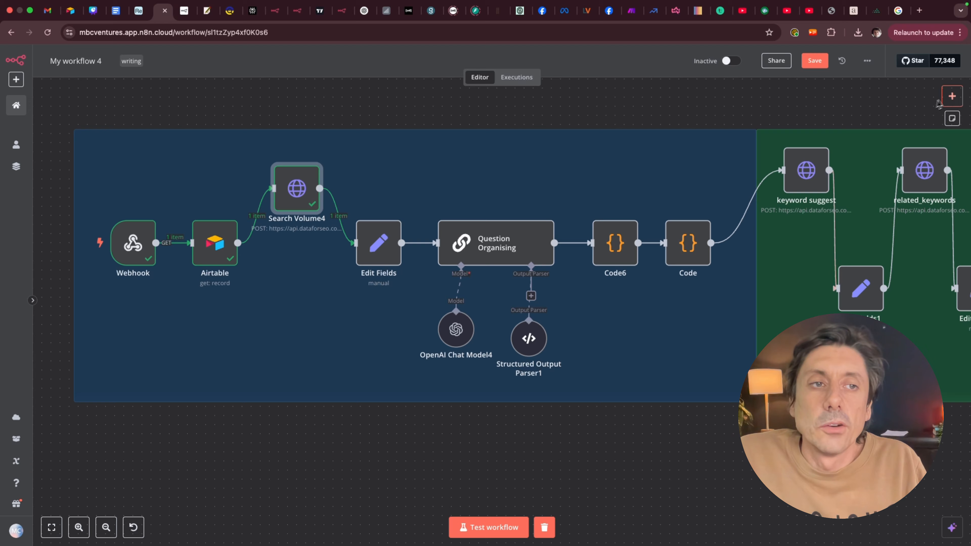
# Step: Search the available nodes for "edit" to locate Edit Fields (Set), and close the list without adding one
pyautogui.click(952, 98)
pyautogui.write('edit')
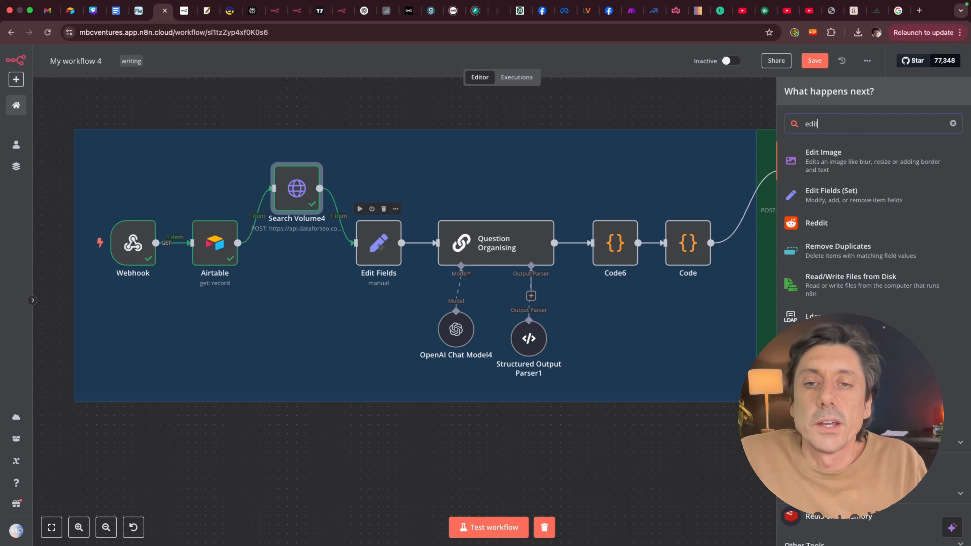
pyautogui.click(379, 247)
# Step: Open the existing Edit Fields node and look through the Search Volume4 input data, including the AI overview references
pyautogui.doubleClick(379, 245)
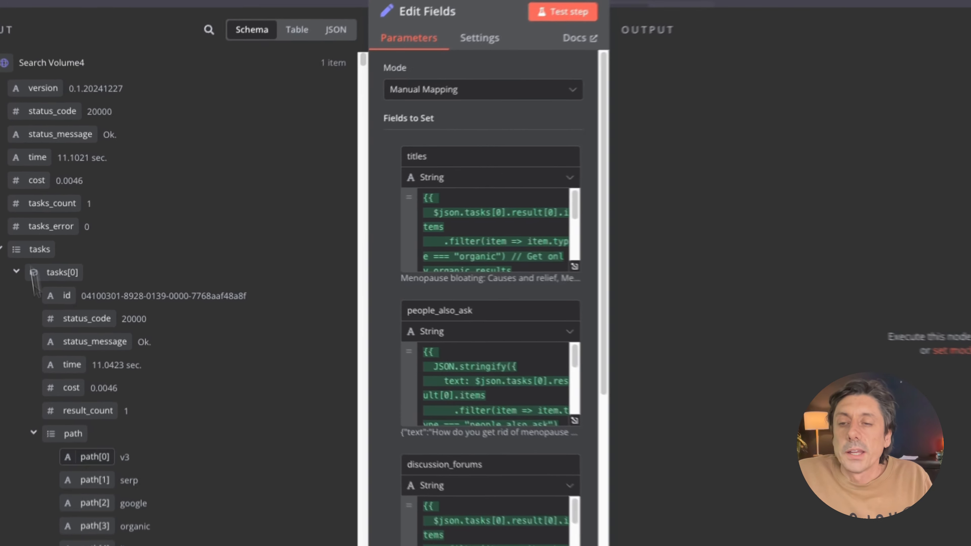
pyautogui.scroll(-15, 137, 360)
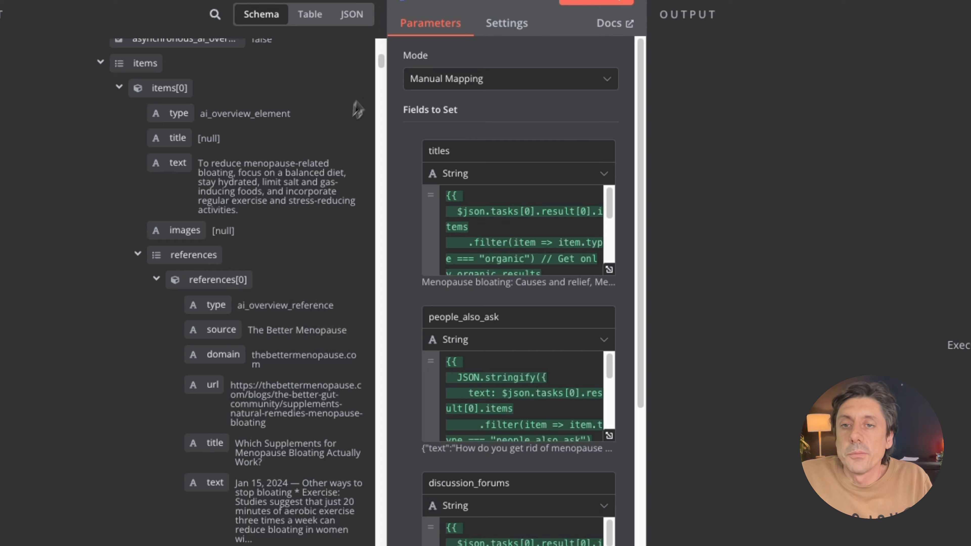
pyautogui.scroll(-15, 198, 329)
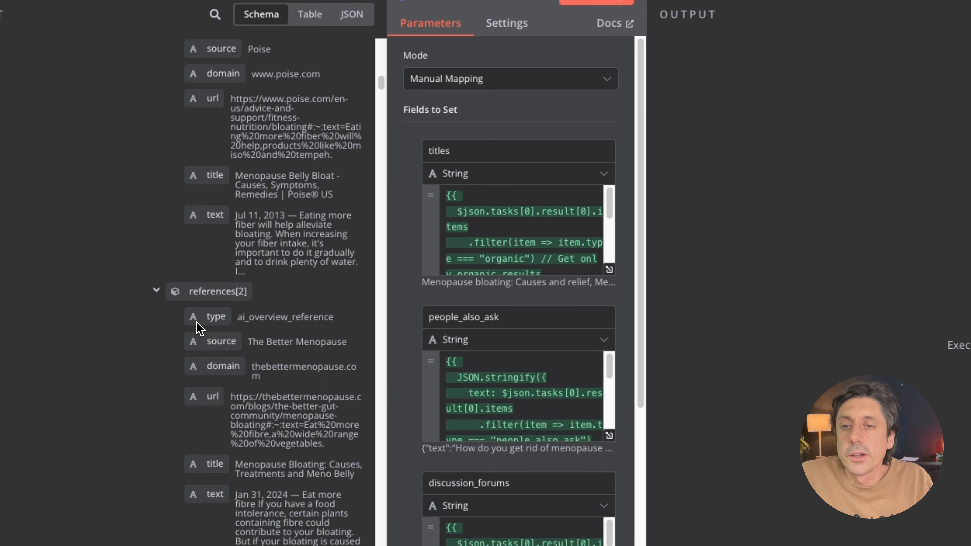
pyautogui.scroll(20, 195, 344)
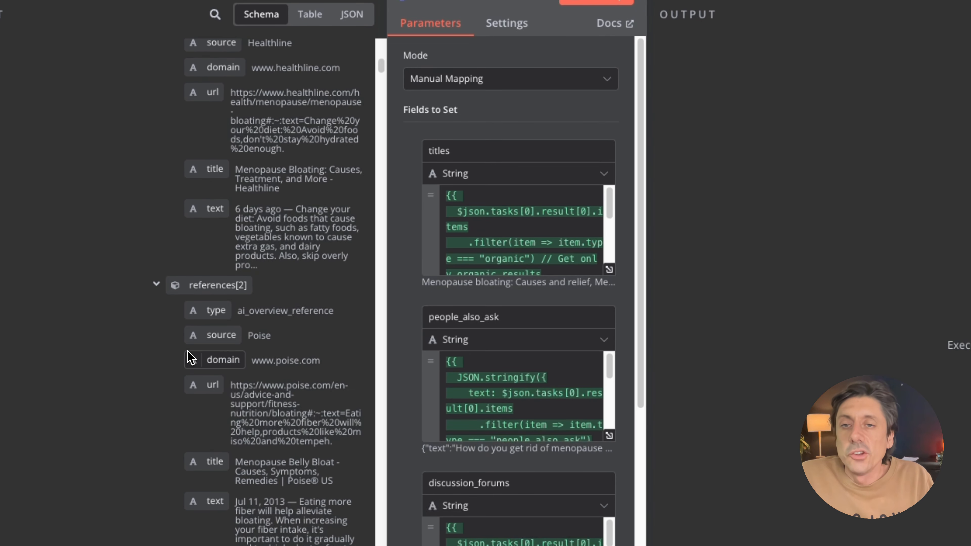
pyautogui.scroll(5, 190, 362)
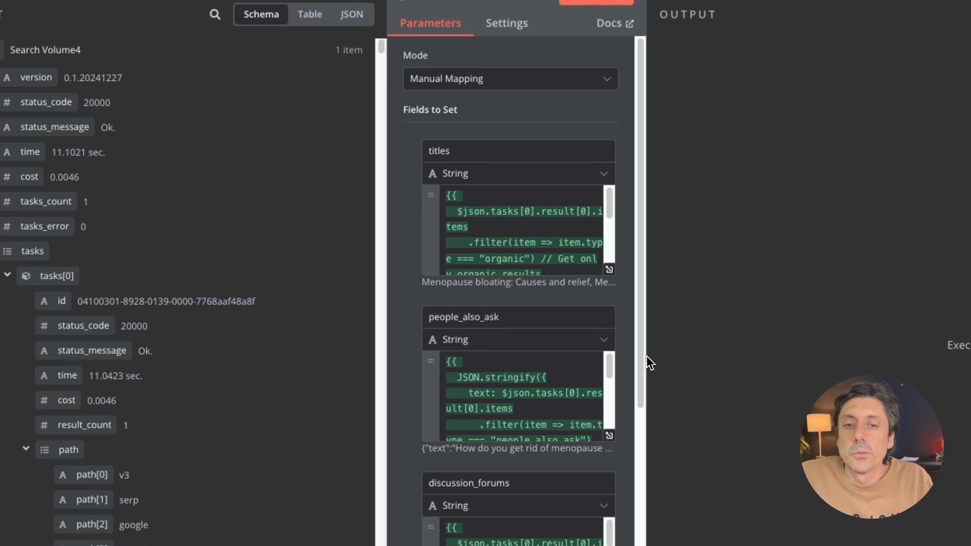
# Step: Widen the Edit Fields parameters and look through the titles, people_also_ask, discussion_forums, people_also_search and URLs expressions
pyautogui.moveTo(646, 359); pyautogui.dragTo(799, 364)
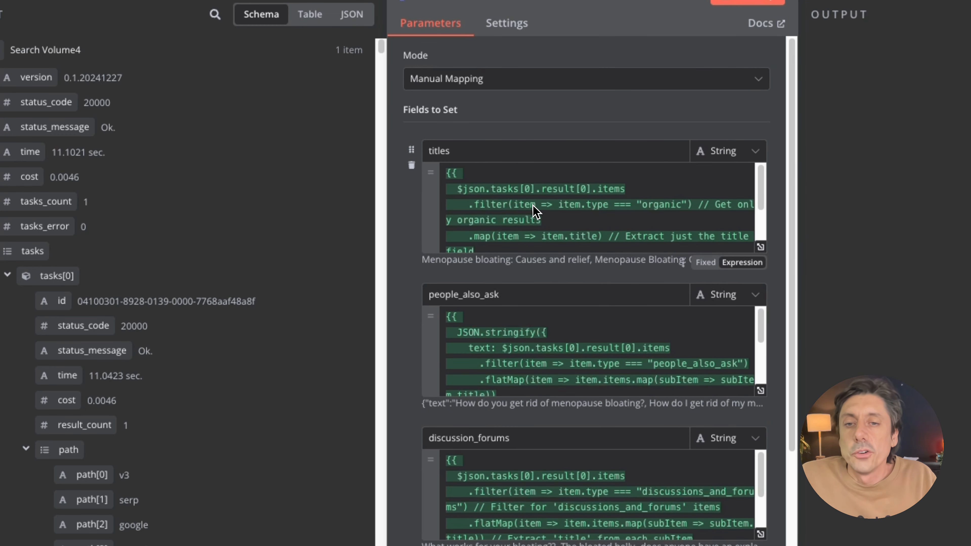
pyautogui.scroll(-1, 588, 208)
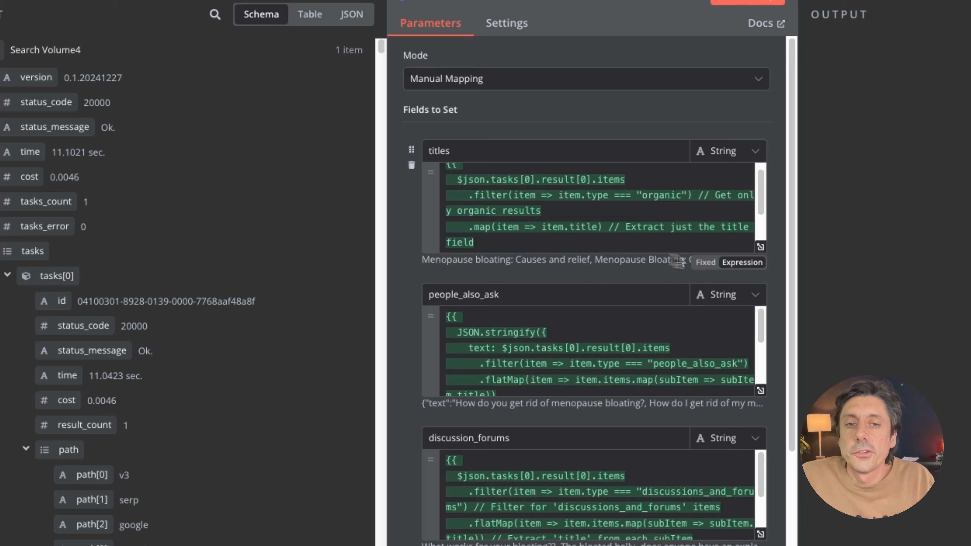
pyautogui.scroll(-5, 417, 306)
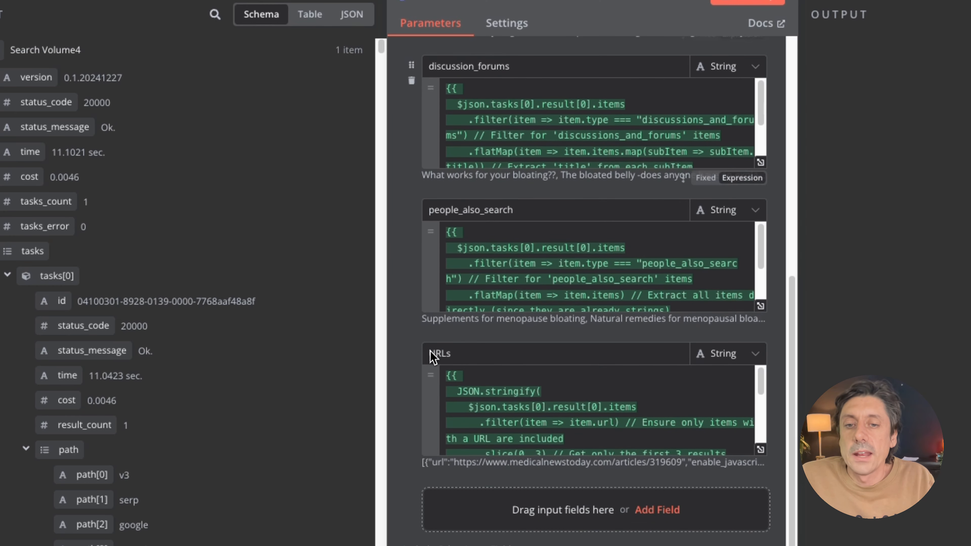
pyautogui.scroll(5, 416, 399)
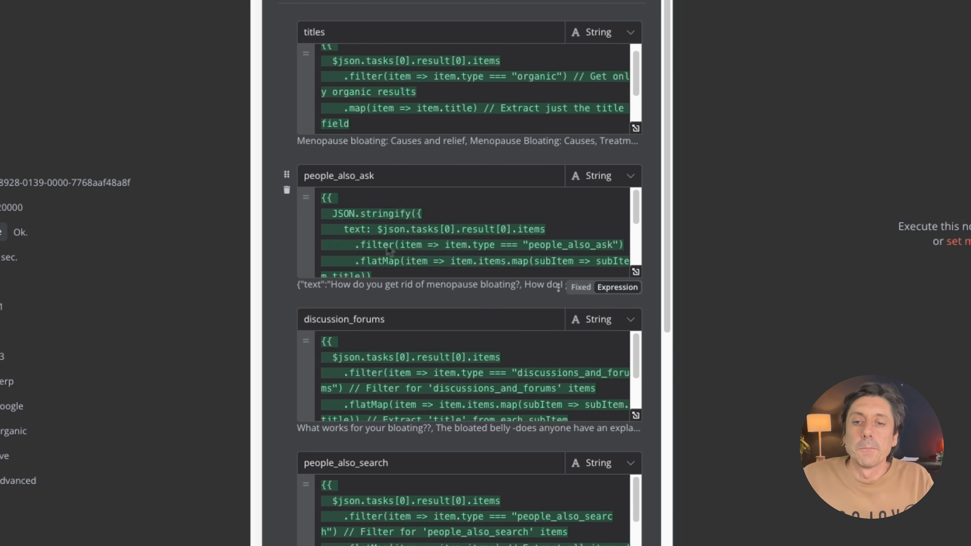
pyautogui.scroll(-2, 290, 385)
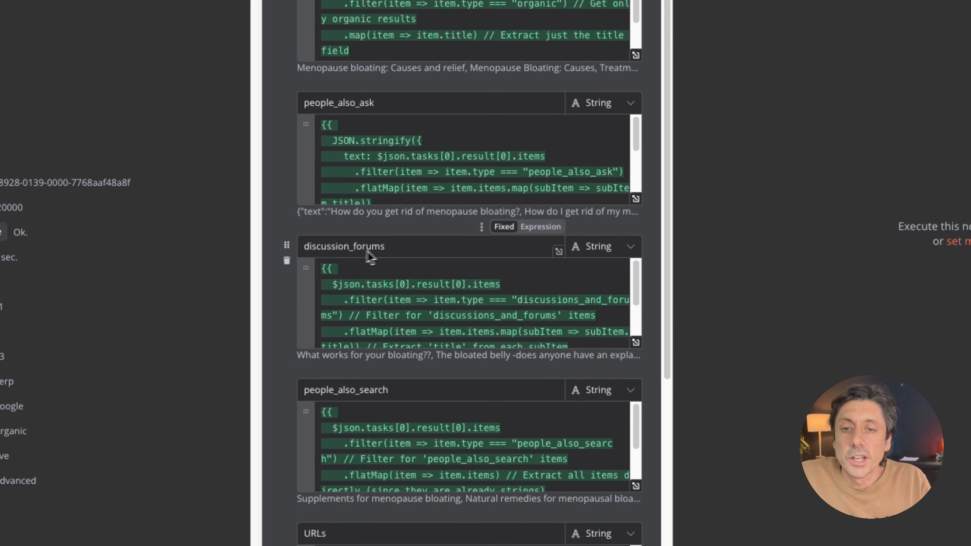
pyautogui.scroll(-3, 278, 396)
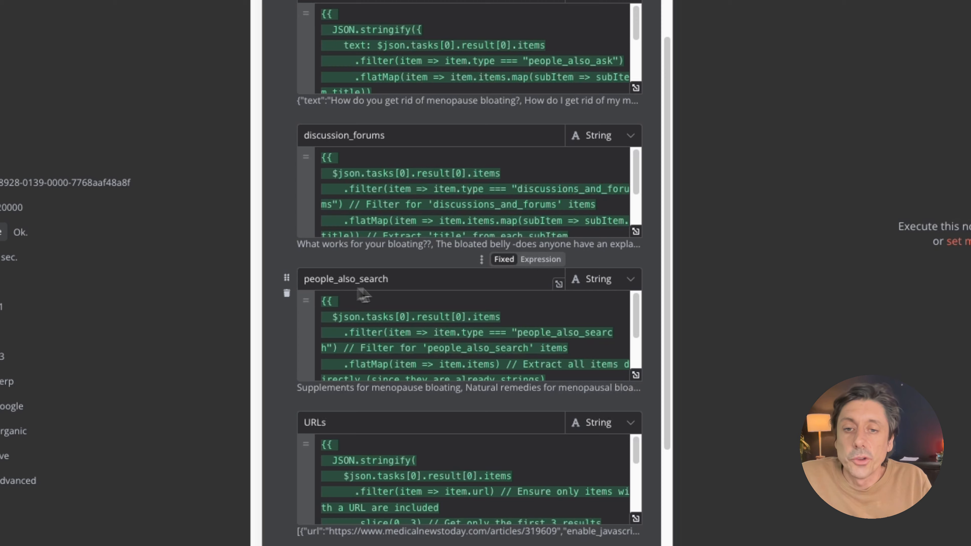
pyautogui.scroll(-2, 321, 352)
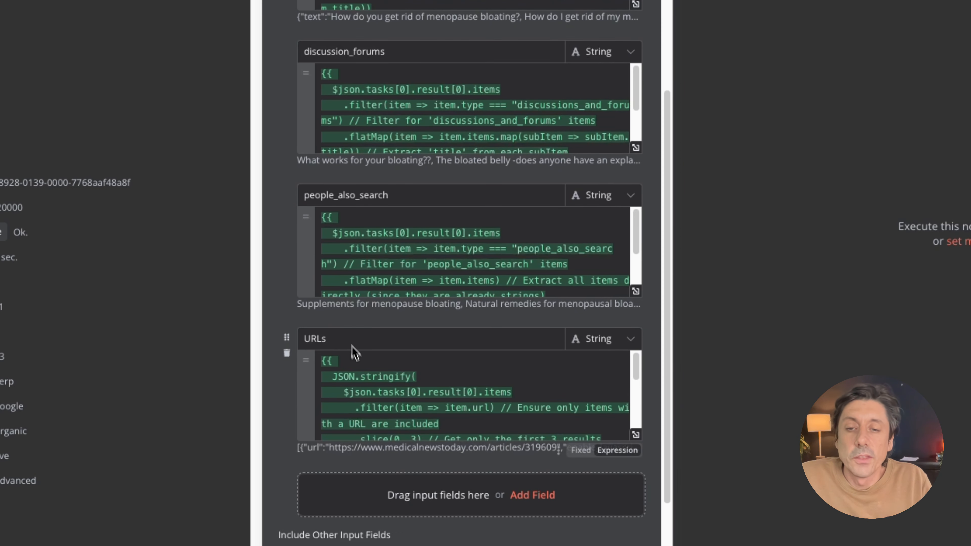
pyautogui.scroll(-1, 345, 416)
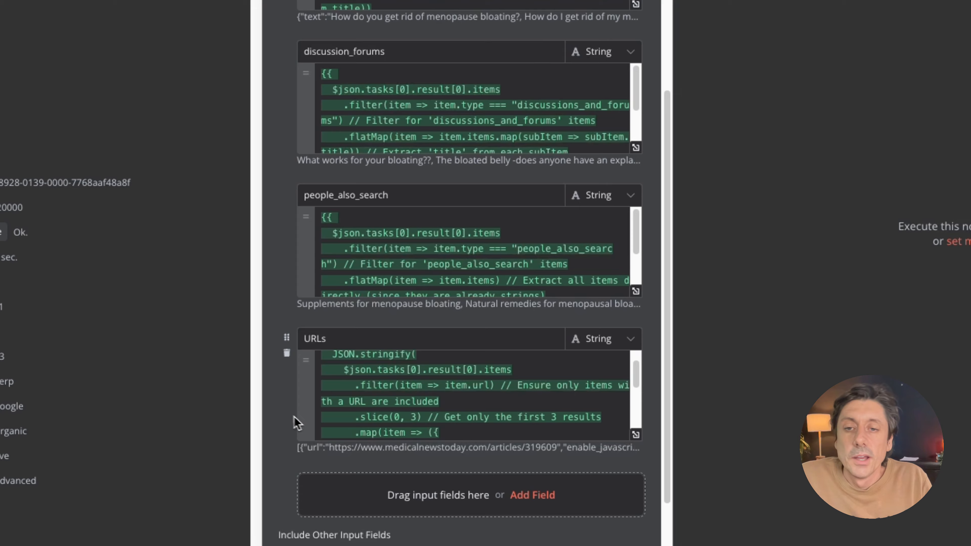
pyautogui.scroll(6, 285, 418)
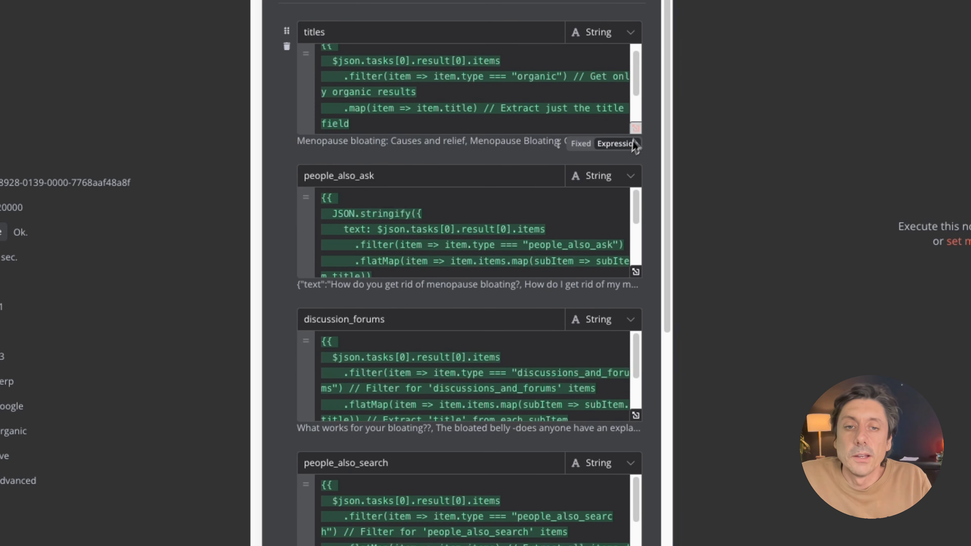
pyautogui.scroll(-5, 595, 482)
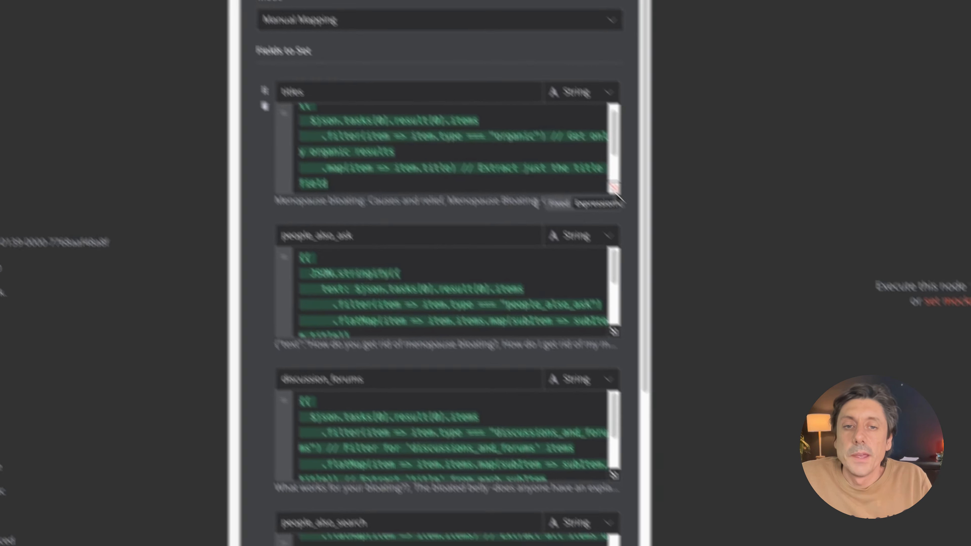
# Step: Expand the titles expression, highlight its result and its organic-title extraction code, and close the expanded editor
pyautogui.click(535, 115)
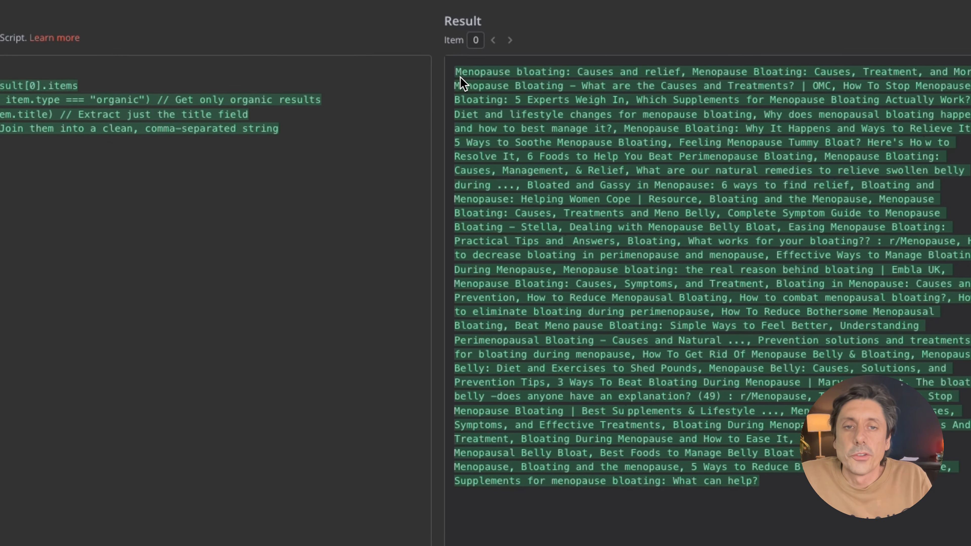
pyautogui.moveTo(459, 75); pyautogui.dragTo(747, 442)
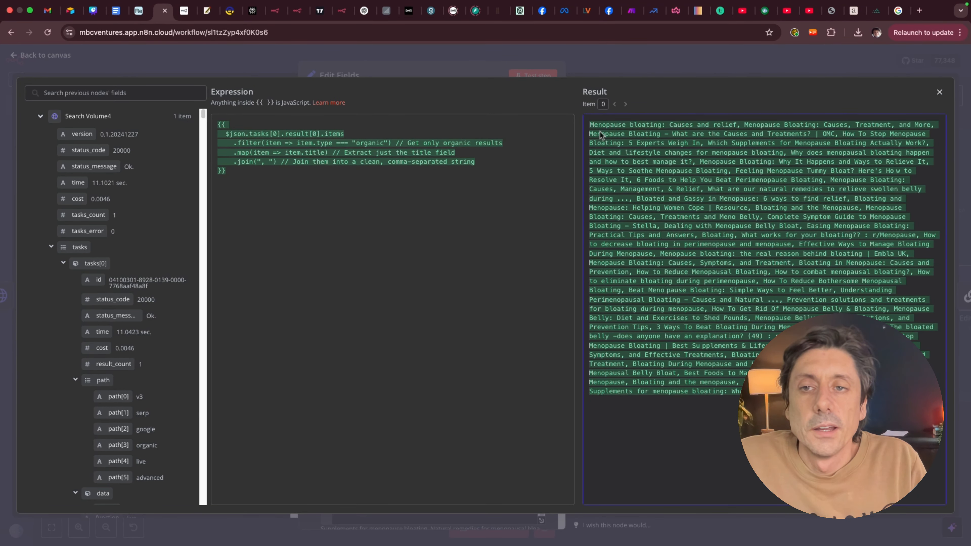
pyautogui.click(315, 197)
pyautogui.moveTo(249, 186); pyautogui.dragTo(213, 124)
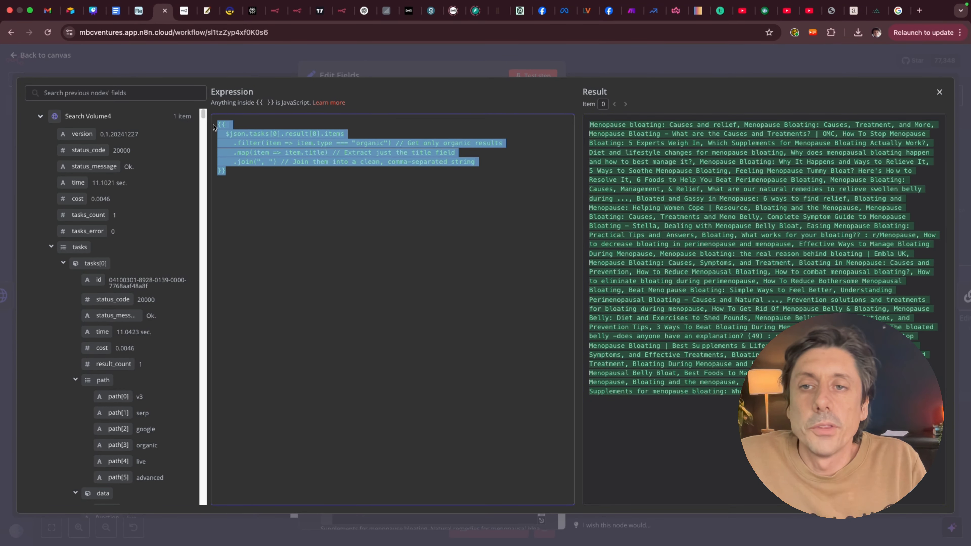
pyautogui.click(250, 185)
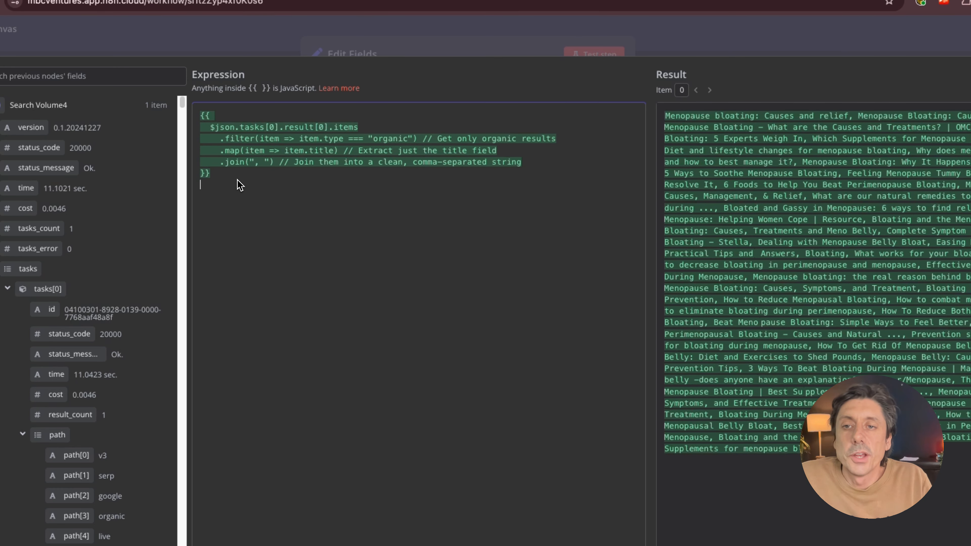
pyautogui.moveTo(240, 186); pyautogui.dragTo(199, 117)
pyautogui.click(233, 186)
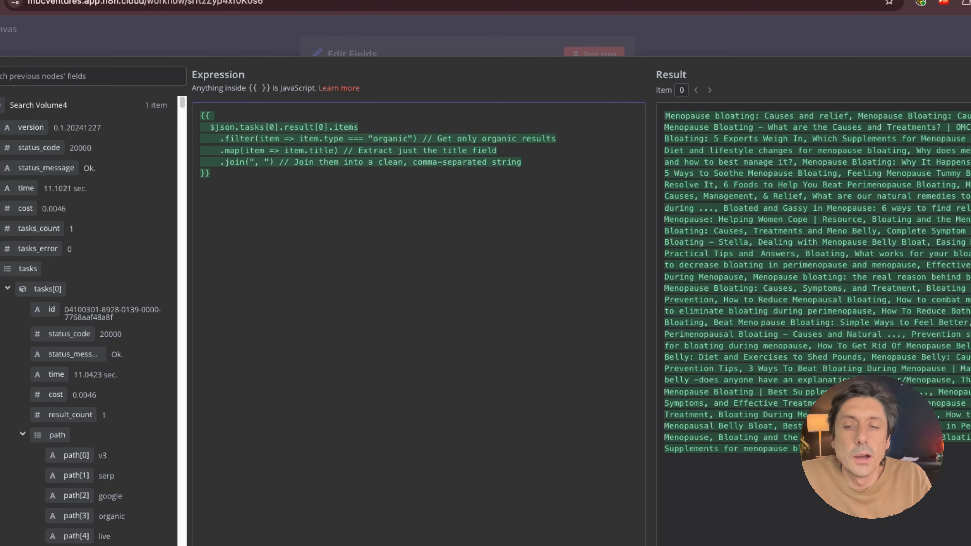
pyautogui.press('Escape')
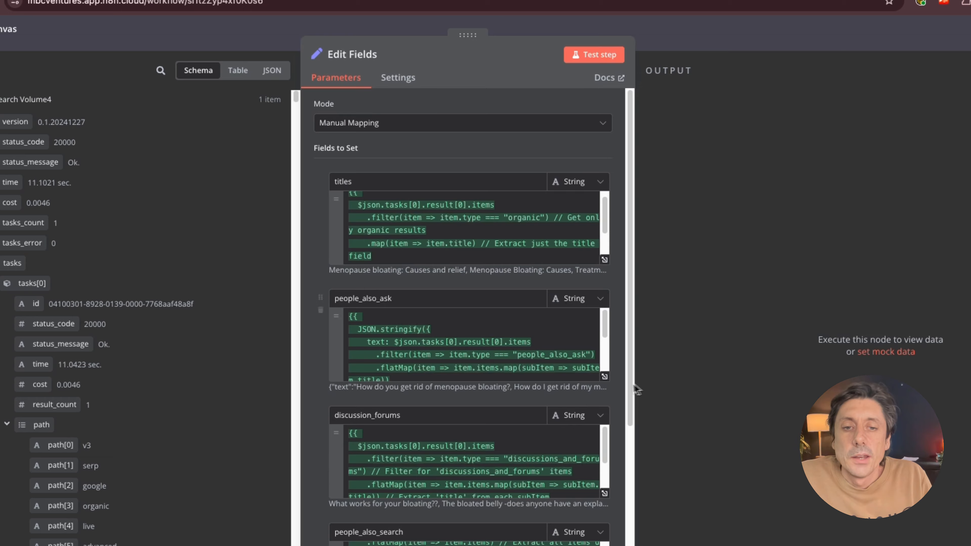
# Step: Expand the people_also_ask expression, highlight the questions in its result, and close the expanded editor
pyautogui.click(604, 377)
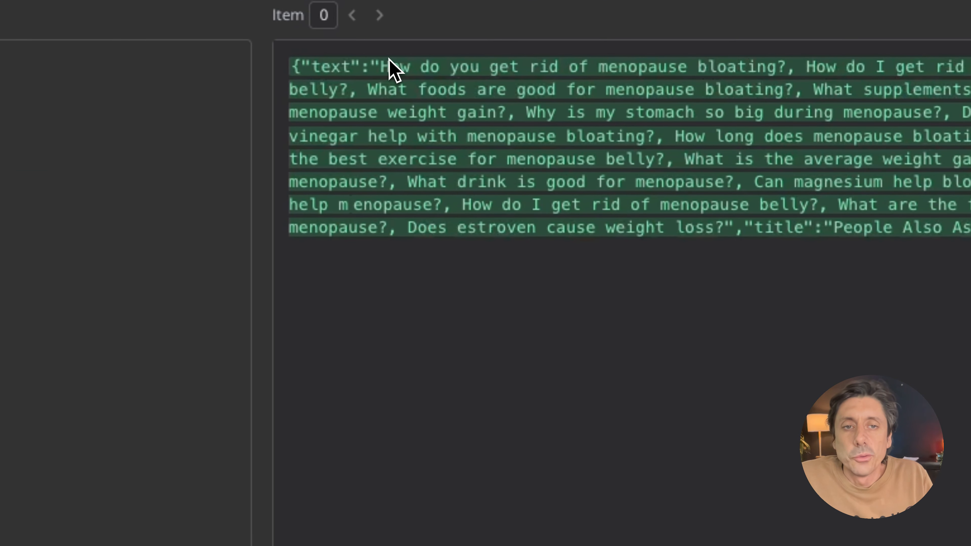
pyautogui.moveTo(389, 61); pyautogui.dragTo(917, 230)
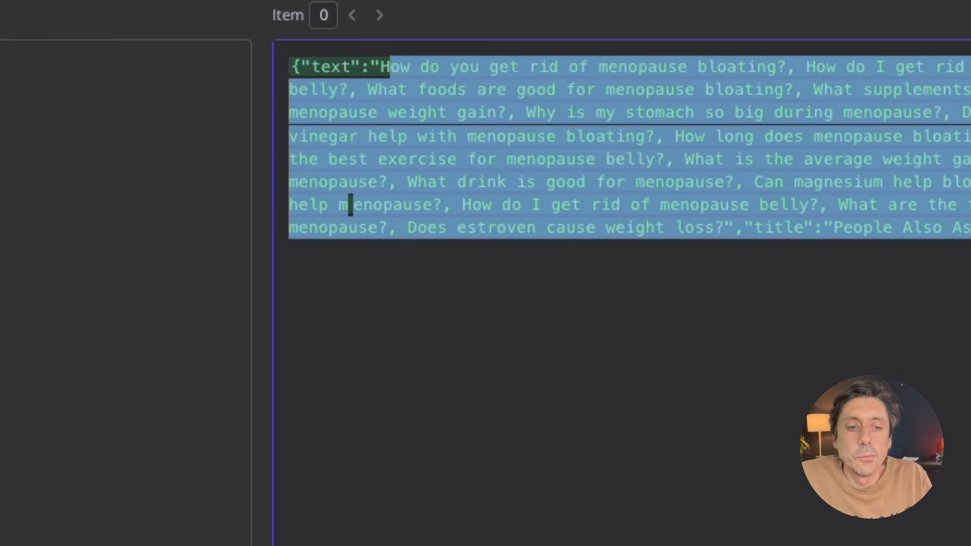
pyautogui.click(722, 391)
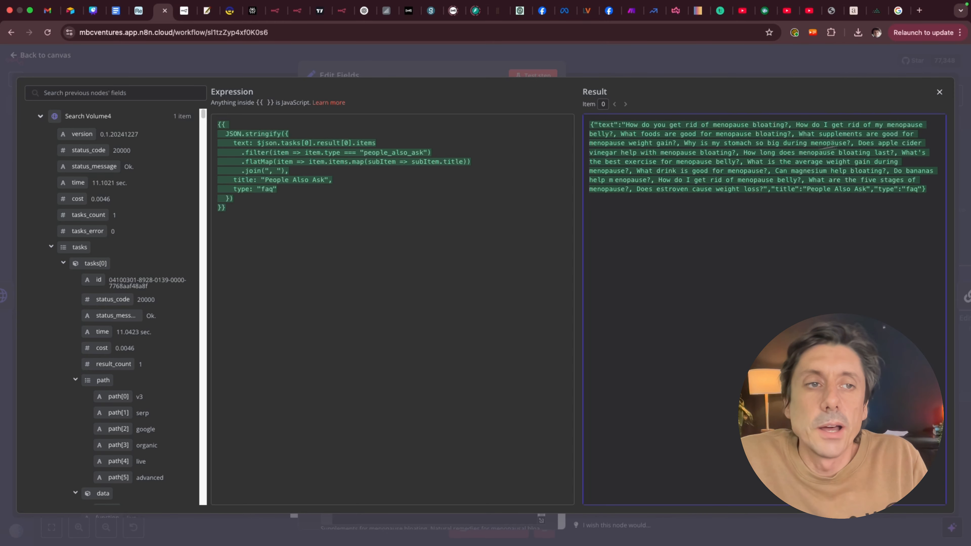
pyautogui.click(939, 92)
# Step: Examine the expanded expressions and results of the discussion_forums and people_also_search fields, highlighting the people_also_search result
pyautogui.scroll(-5, 327, 398)
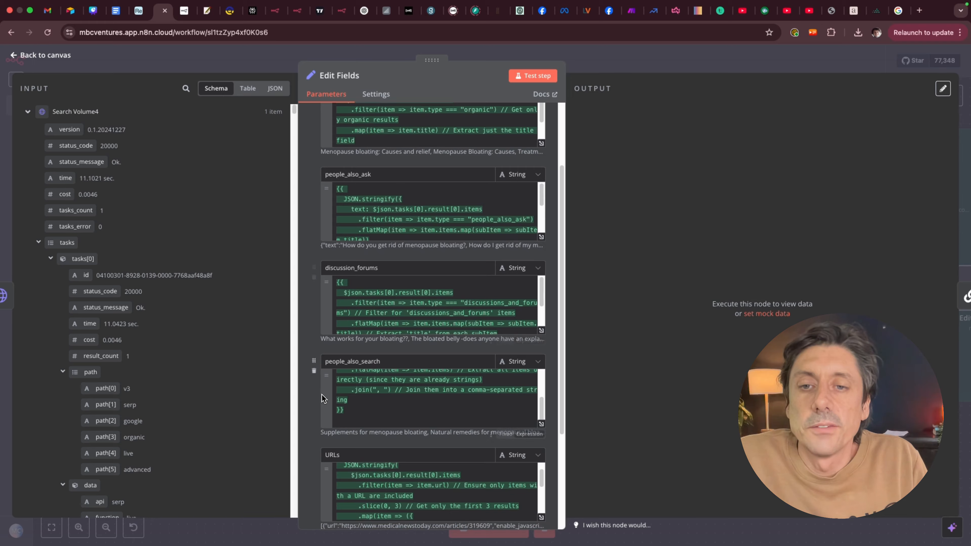
pyautogui.click(541, 328)
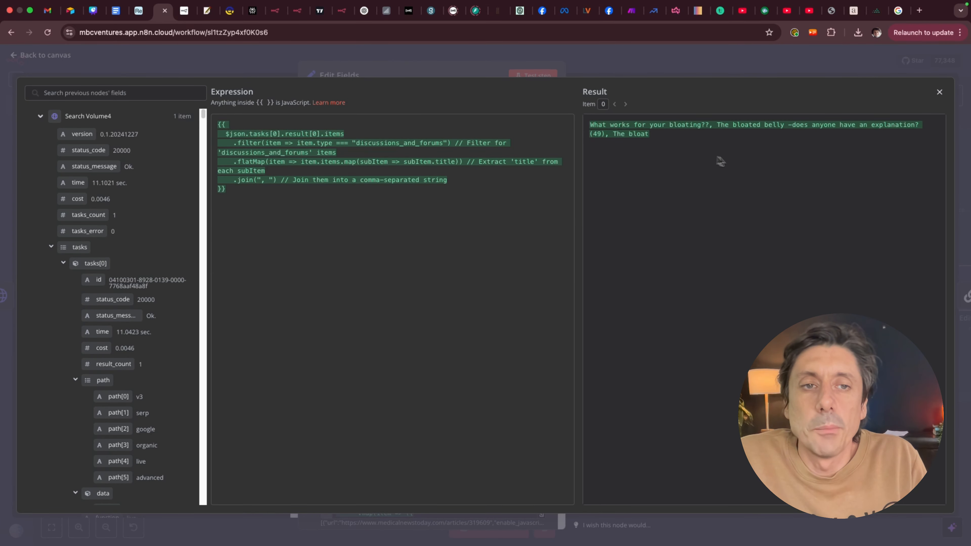
pyautogui.scroll(-4, 382, 396)
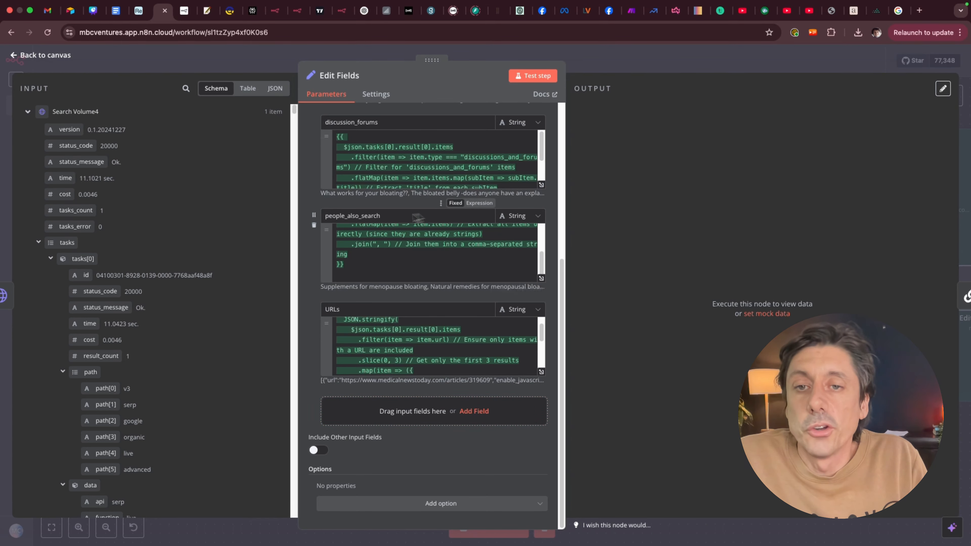
pyautogui.click(542, 279)
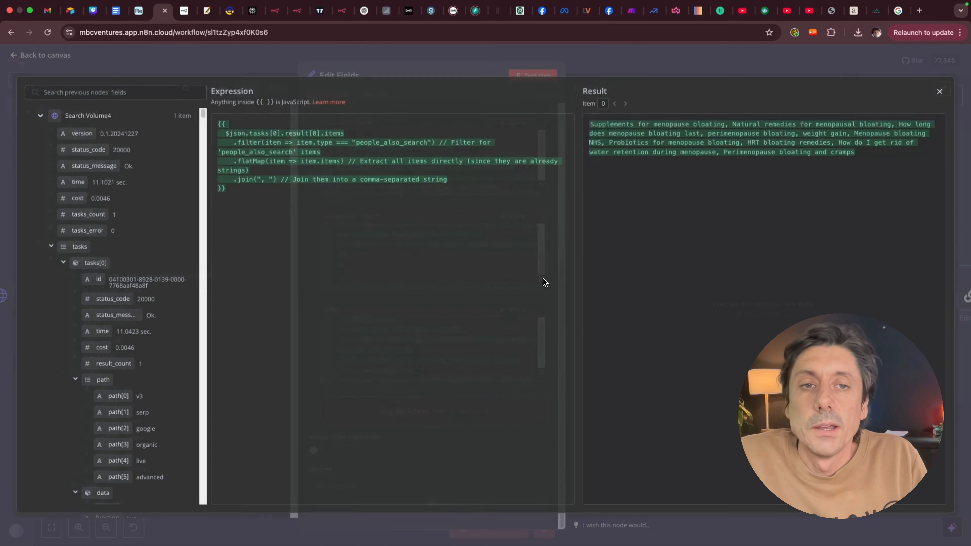
pyautogui.moveTo(581, 122); pyautogui.dragTo(890, 170)
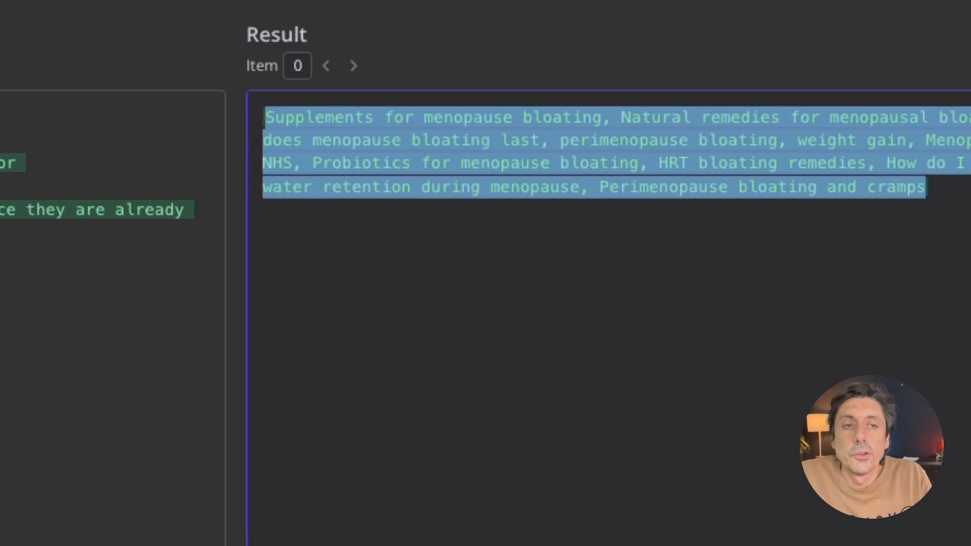
pyautogui.click(938, 208)
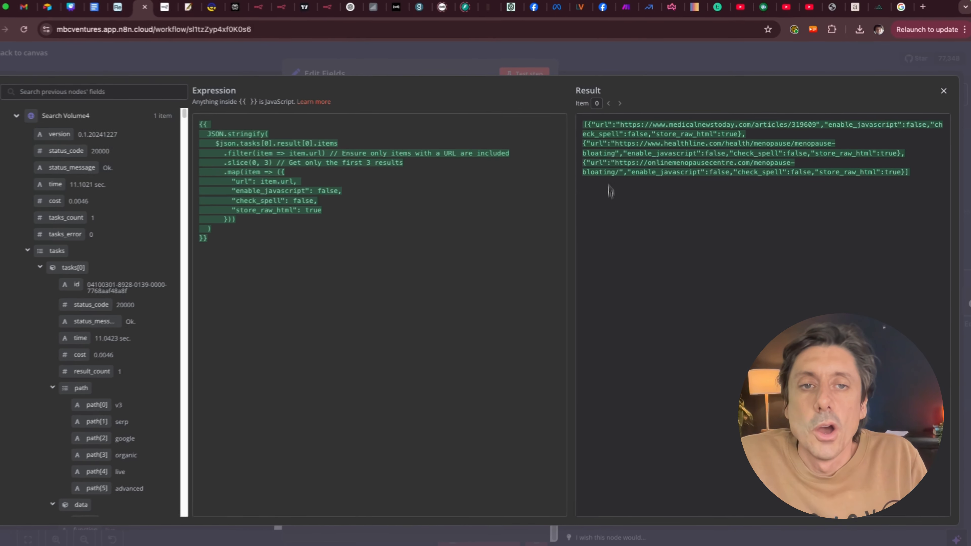
# Step: Highlight the URL objects in the URLs field's expression result and close the expanded editor
pyautogui.tripleClick(700, 162)
pyautogui.moveTo(699, 162); pyautogui.dragTo(851, 182)
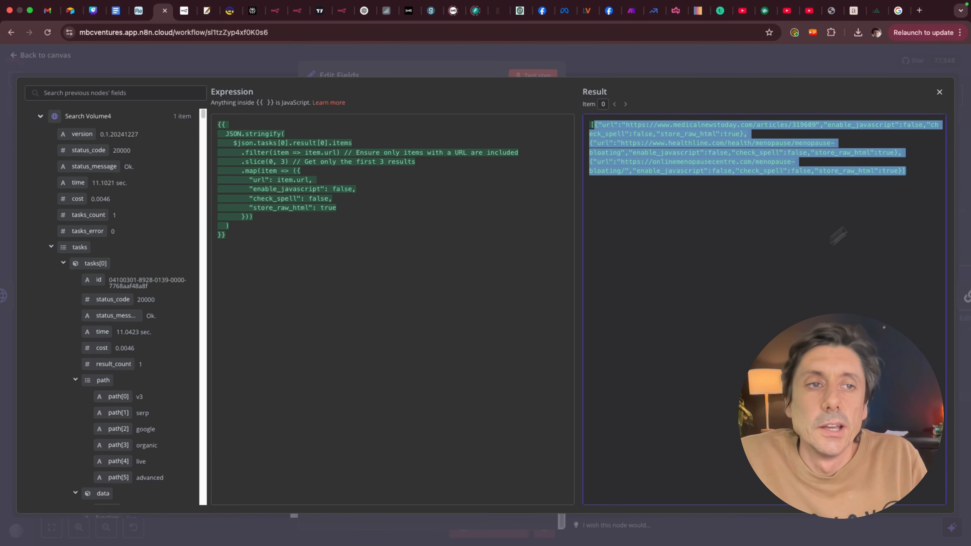
pyautogui.click(939, 92)
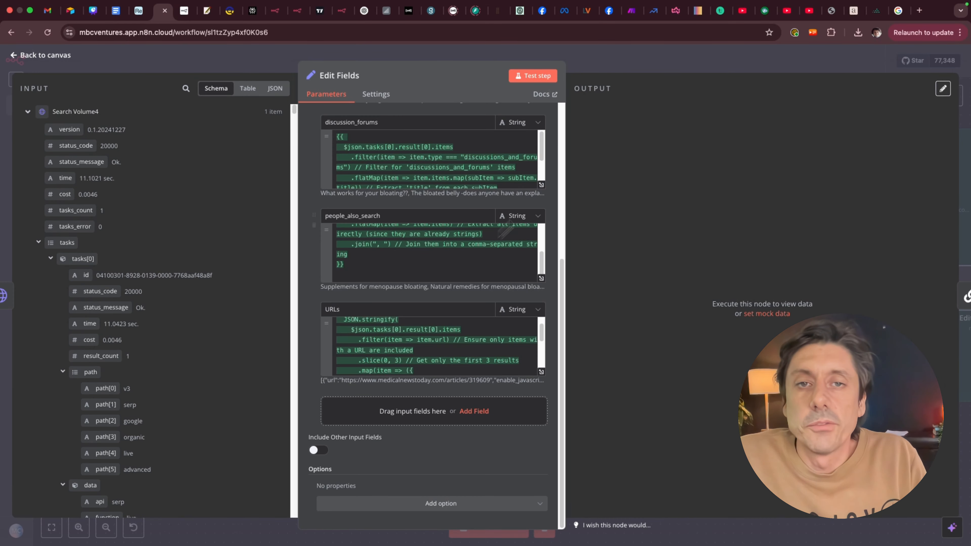
# Step: Test the Edit Fields node and look through its JSON output, returning to the titles at its beginning
pyautogui.click(533, 76)
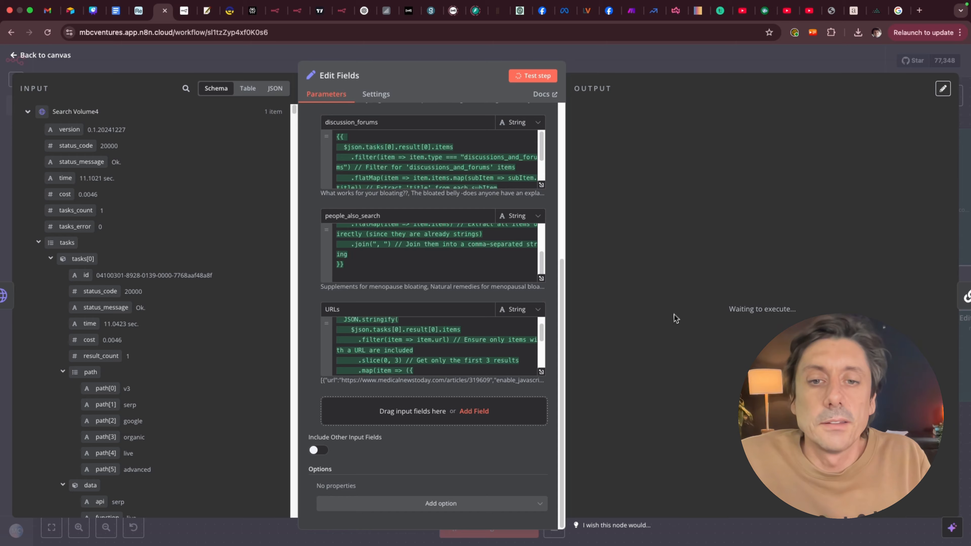
pyautogui.scroll(-10, 675, 341)
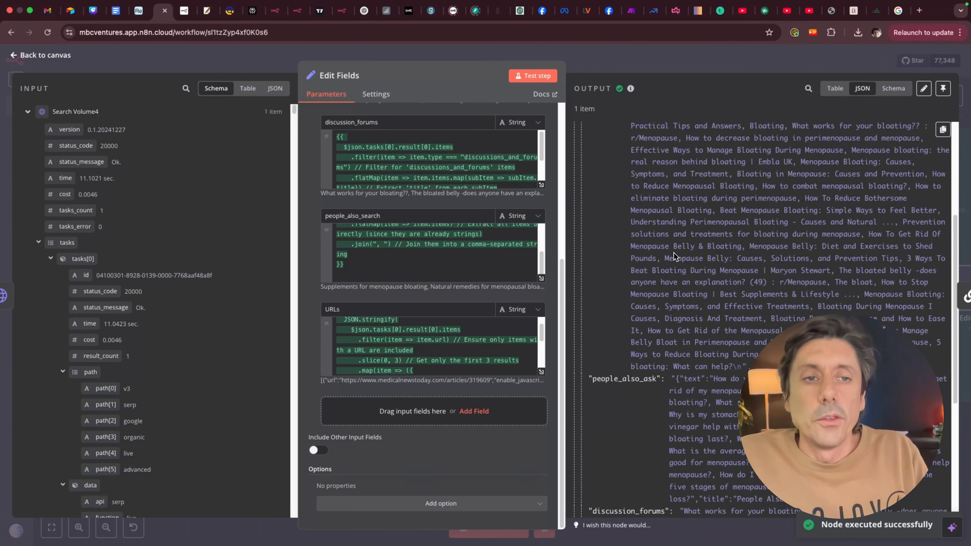
pyautogui.scroll(10, 680, 294)
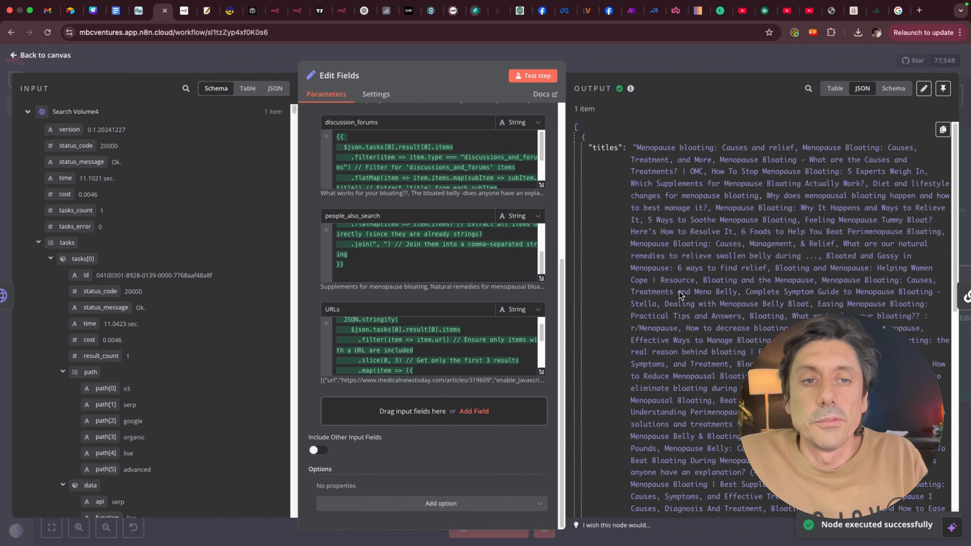
pyautogui.scroll(-10, 682, 296)
pyautogui.scroll(15, 699, 343)
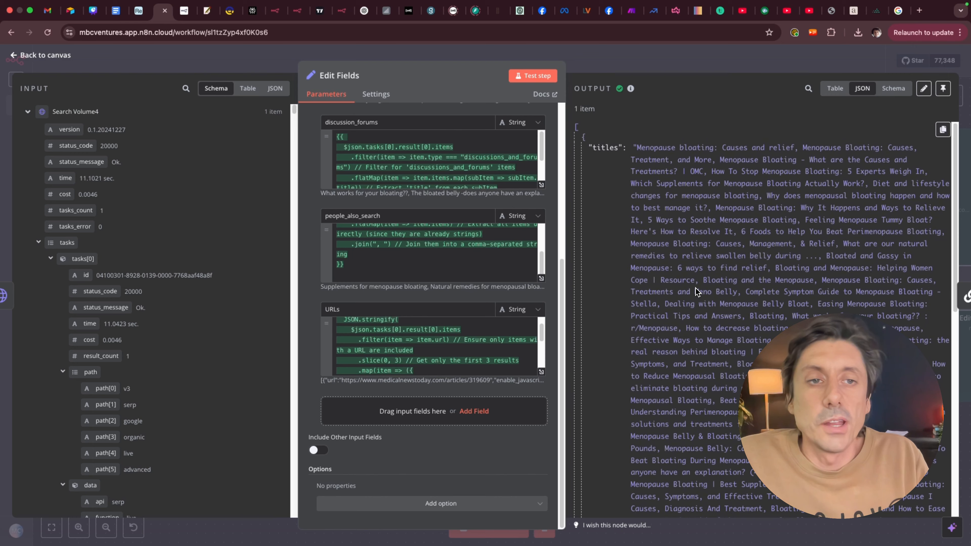
# Step: Return to the canvas and move the Question Organising node slightly farther from Edit Fields along the same row
pyautogui.click(37, 57)
pyautogui.moveTo(499, 203); pyautogui.dragTo(497, 240)
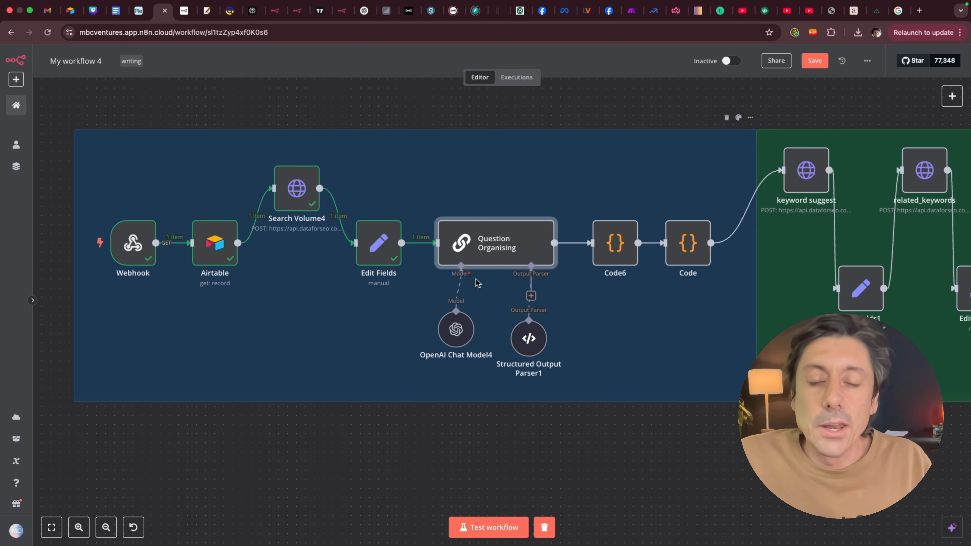
pyautogui.moveTo(491, 256)
pyautogui.mouseDown()
pyautogui.moveTo(500, 192)
pyautogui.moveTo(494, 252)
pyautogui.moveTo(503, 252)
pyautogui.mouseUp()
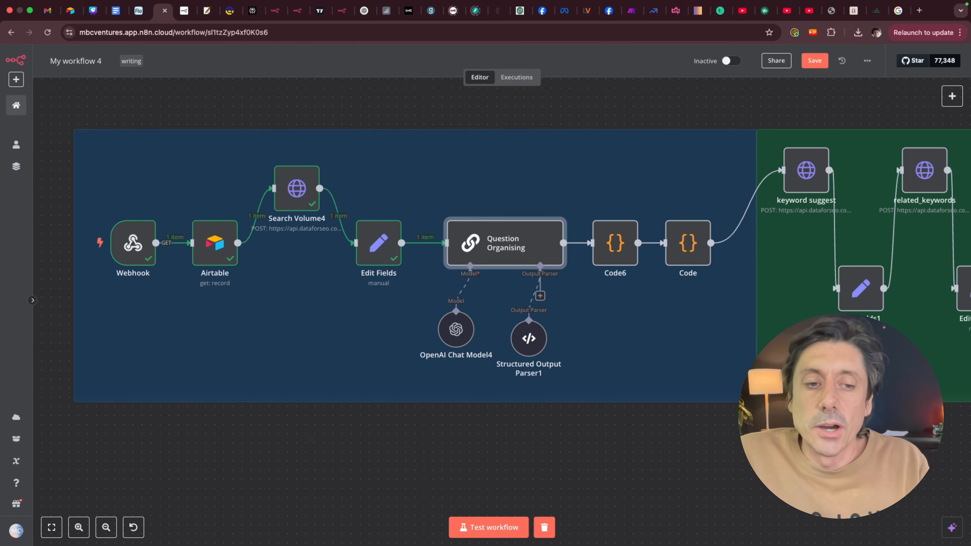
# Step: Search the node library for "basic" to find the Basic LLM Chain, and view the Question Organising node's parameters
pyautogui.moveTo(534, 246)
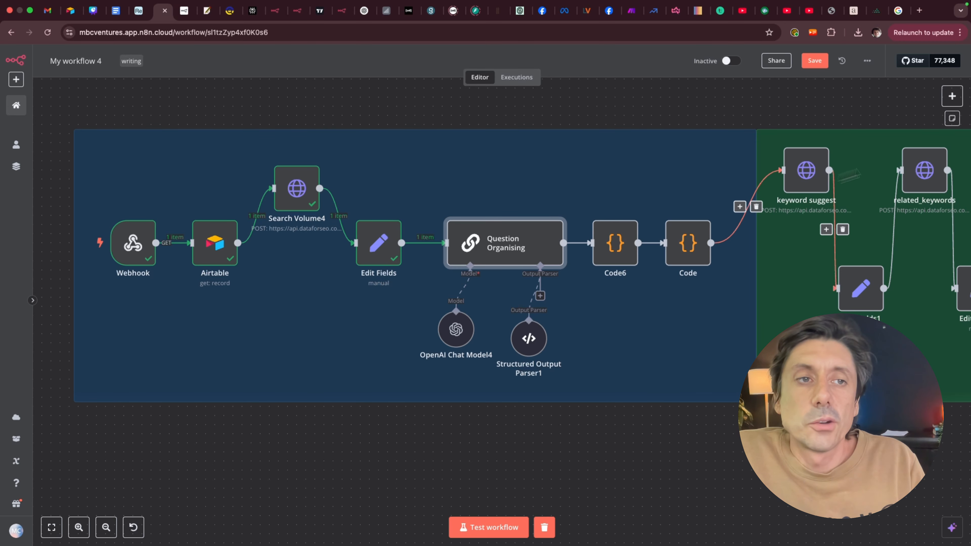
pyautogui.click(951, 96)
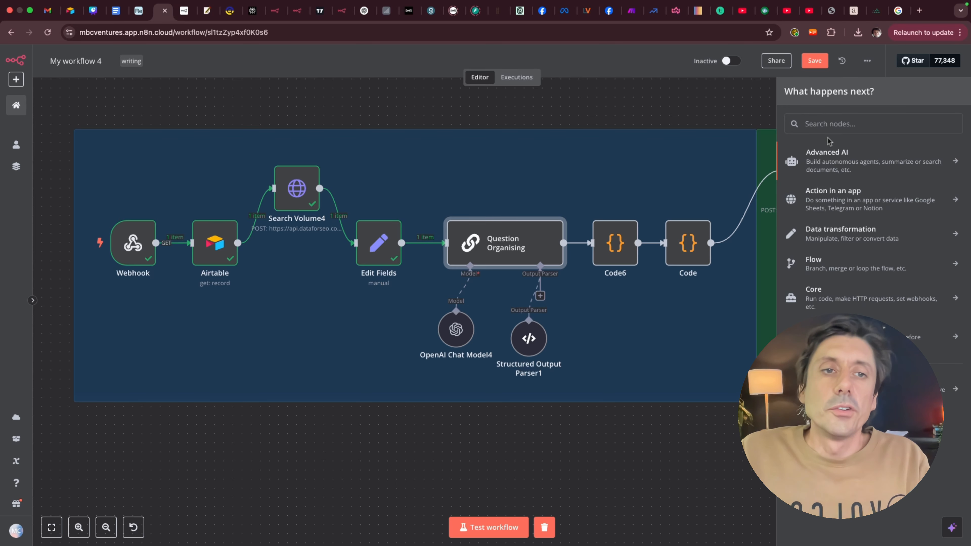
pyautogui.write('basic')
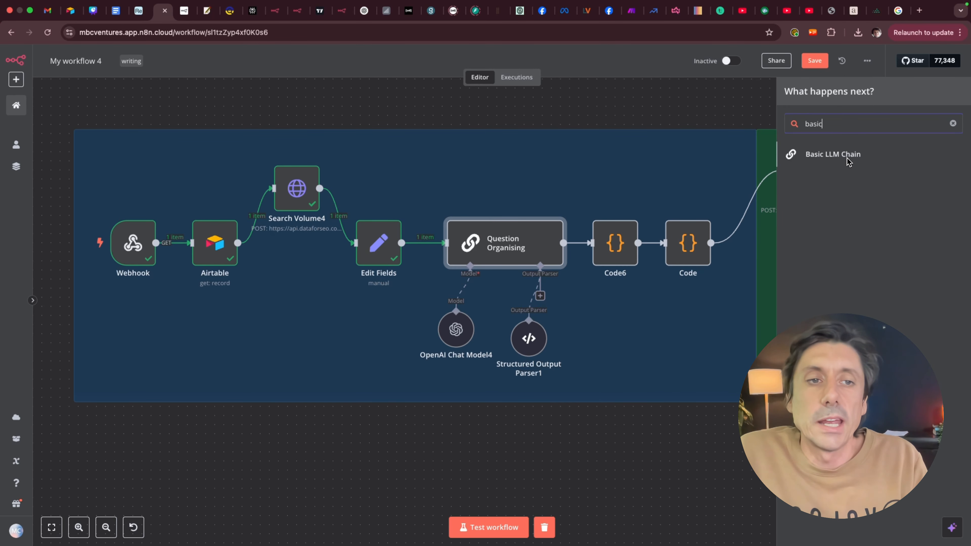
pyautogui.click(433, 434)
pyautogui.doubleClick(496, 249)
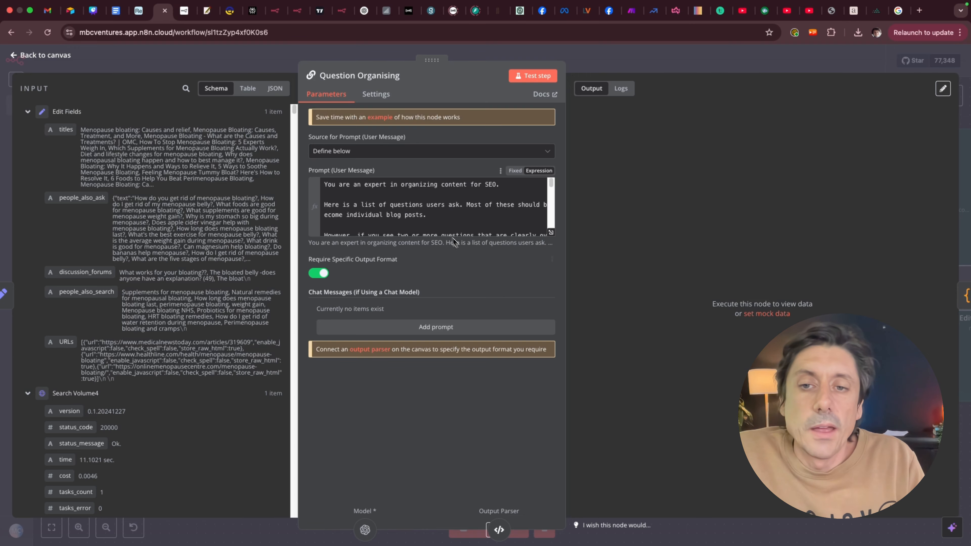
pyautogui.click(32, 57)
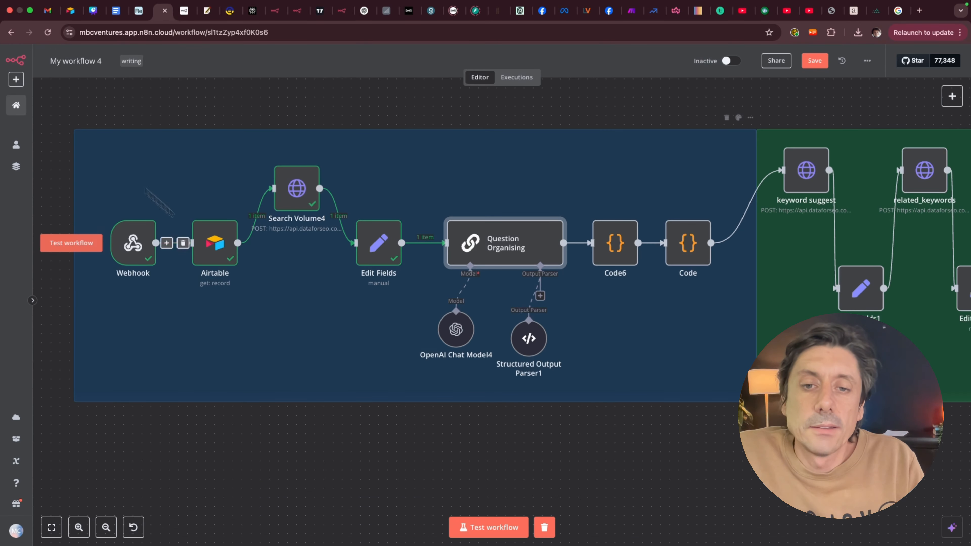
# Step: Move OpenAI Chat Model4 farther from the output parser and review its credential and available models
pyautogui.moveTo(488, 272); pyautogui.dragTo(431, 340)
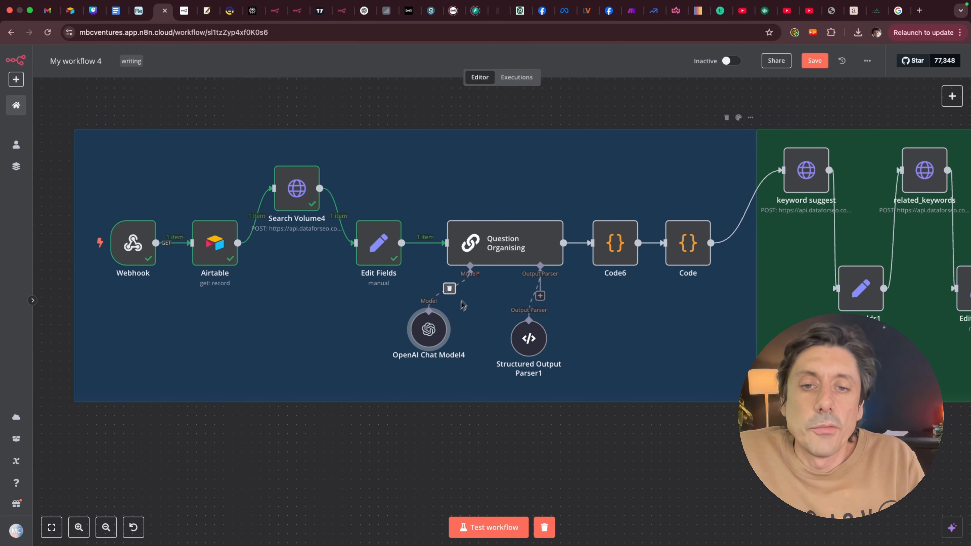
pyautogui.doubleClick(432, 330)
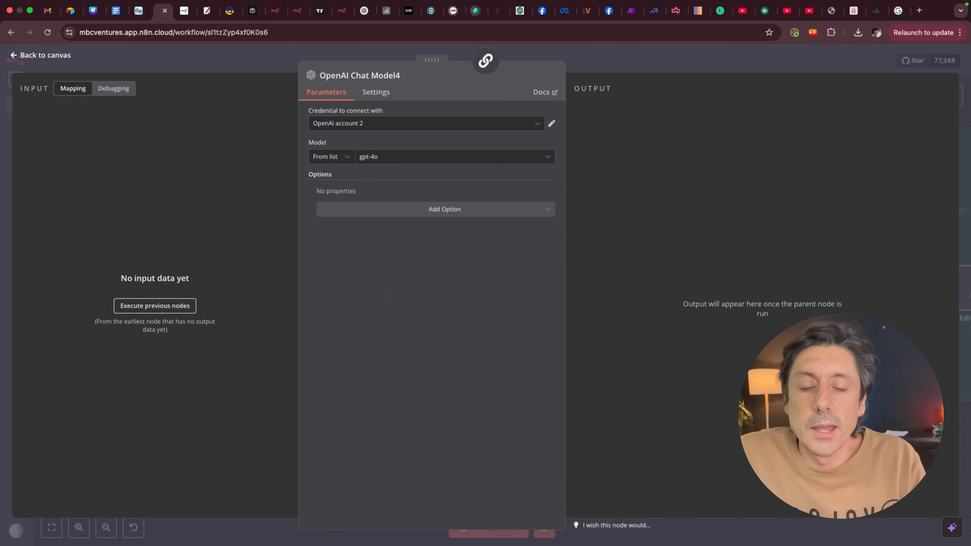
pyautogui.click(539, 128)
pyautogui.click(427, 318)
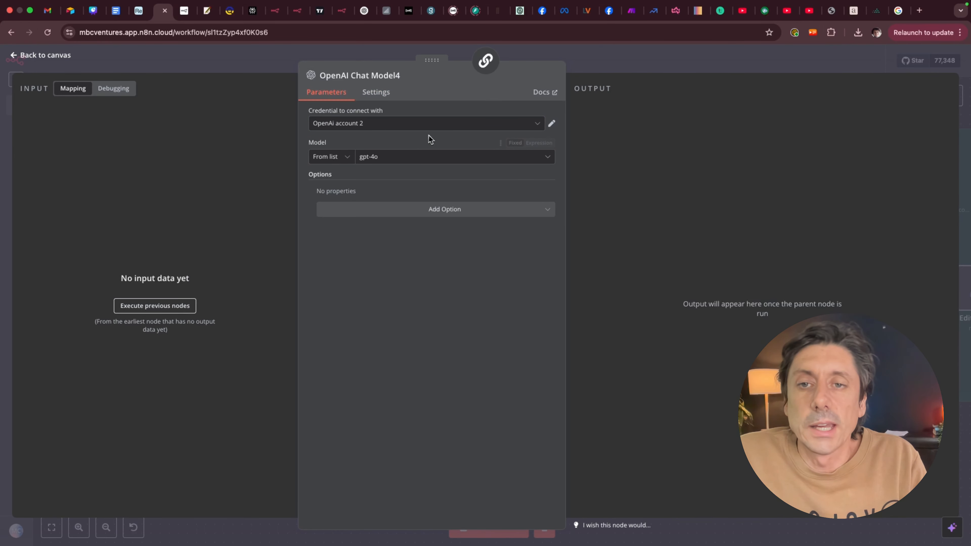
pyautogui.click(385, 159)
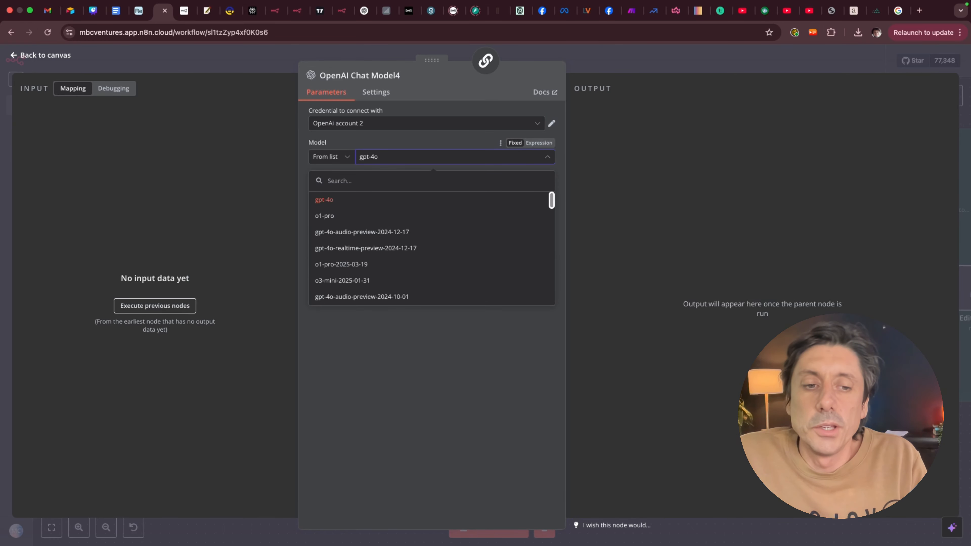
pyautogui.scroll(-5, 373, 263)
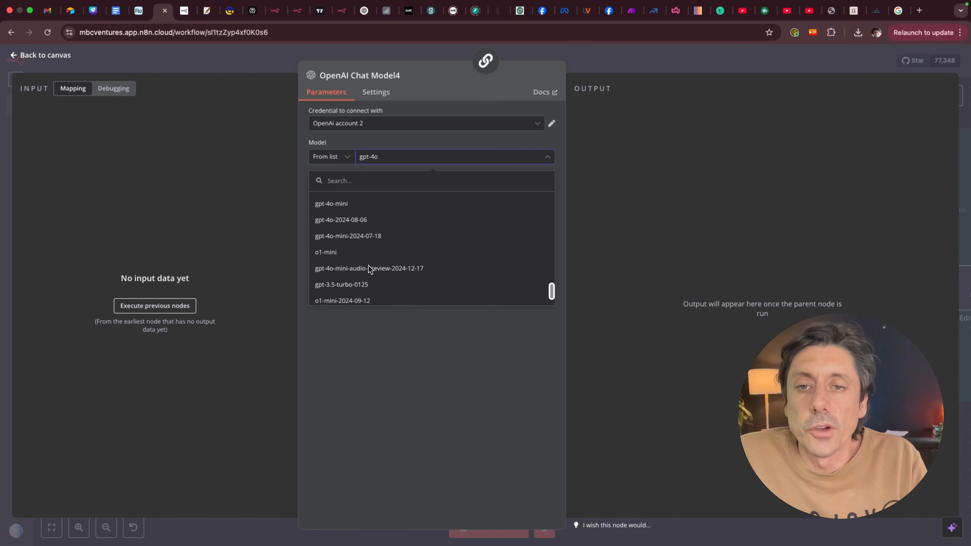
pyautogui.click(375, 329)
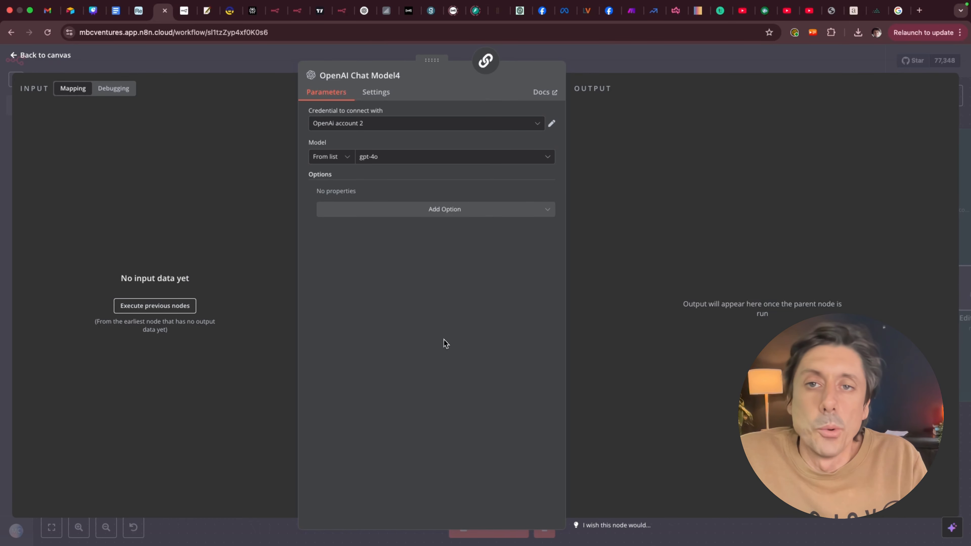
pyautogui.press('Escape')
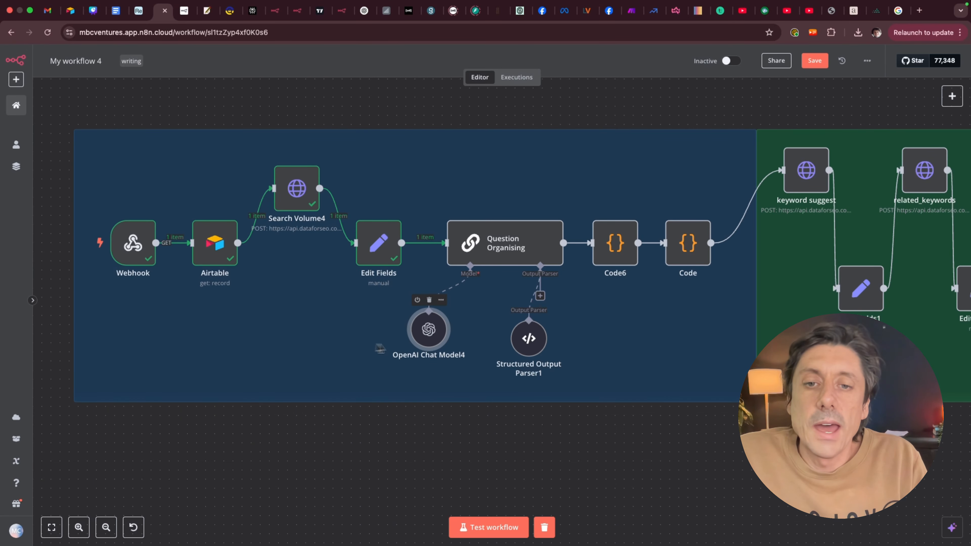
# Step: Move Question Organising slightly closer to Edit Fields and shift Structured Output Parser1 slightly away from the chat model
pyautogui.moveTo(498, 243); pyautogui.dragTo(489, 243)
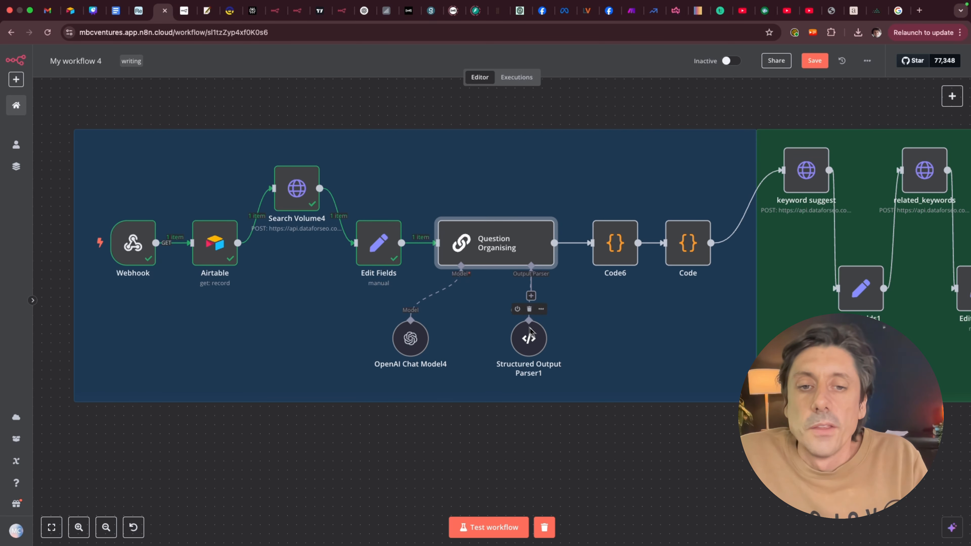
pyautogui.moveTo(537, 344)
pyautogui.mouseDown()
pyautogui.moveTo(555, 335)
pyautogui.moveTo(544, 337)
pyautogui.mouseUp()
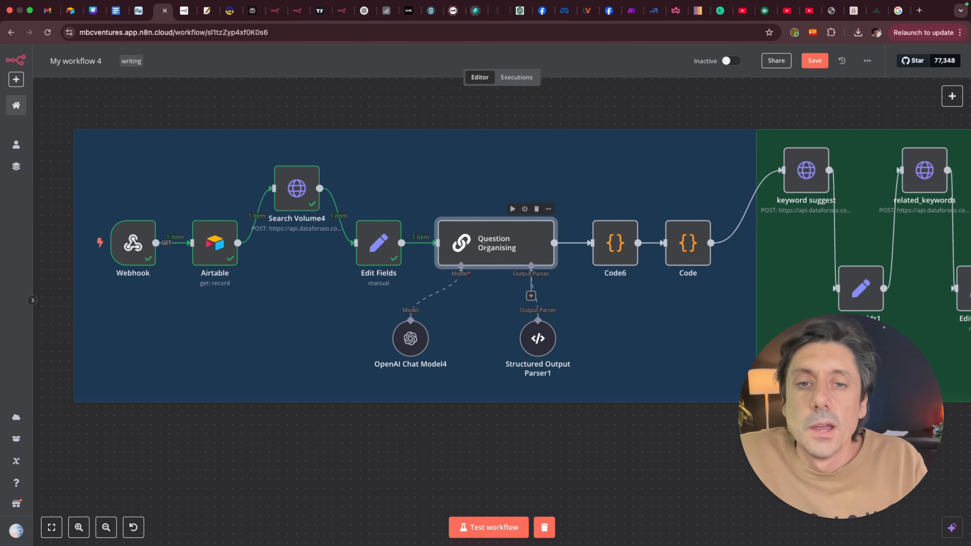
# Step: Expand the Question Organising prompt and highlight "questions users ask" in its instructions
pyautogui.doubleClick(484, 241)
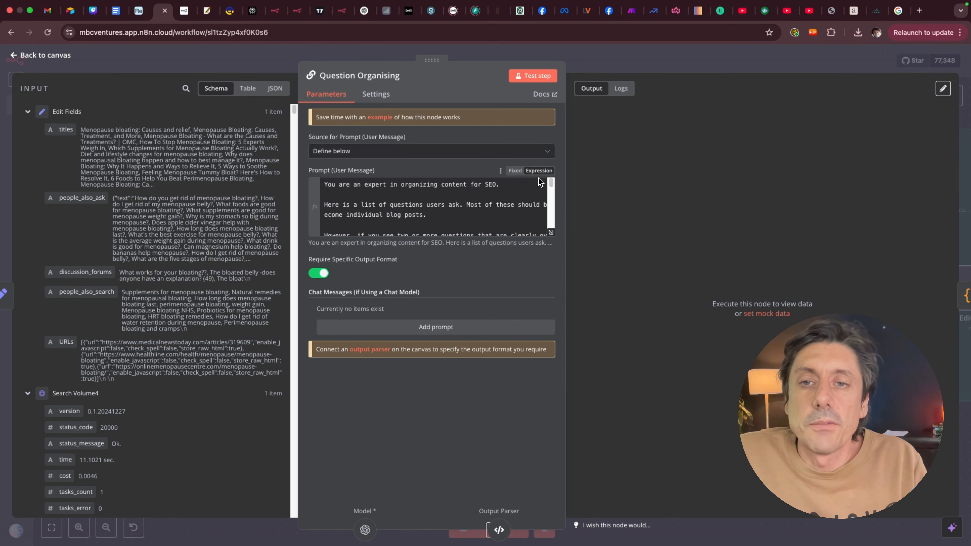
pyautogui.click(551, 232)
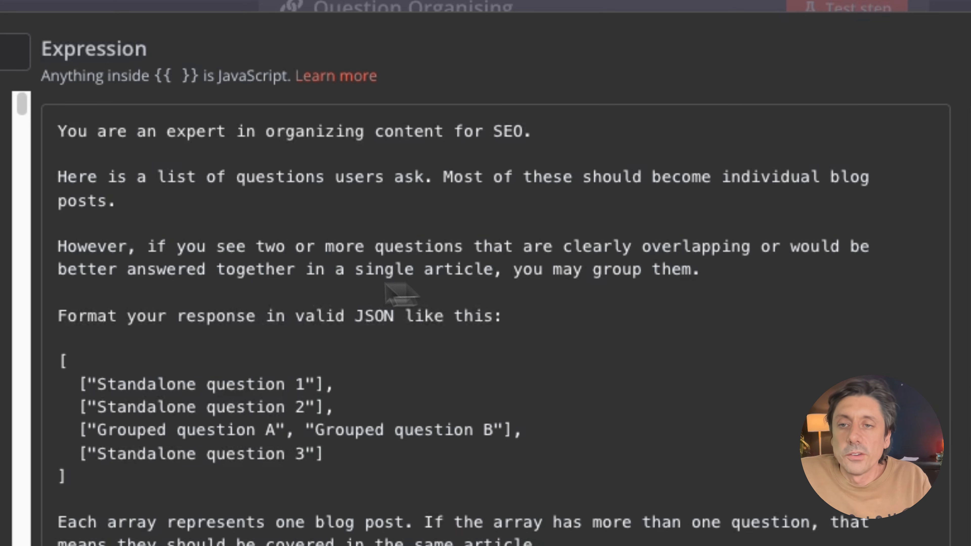
pyautogui.moveTo(237, 177); pyautogui.dragTo(425, 187)
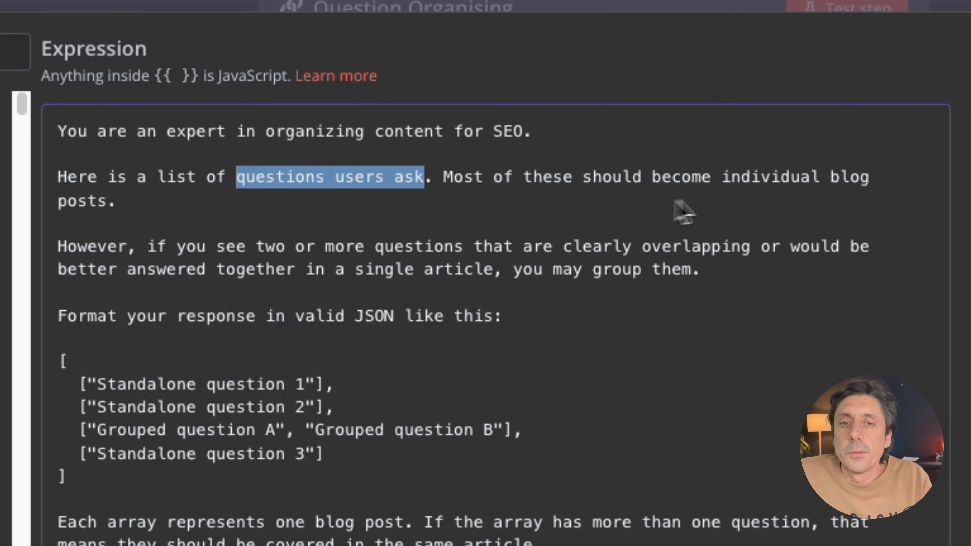
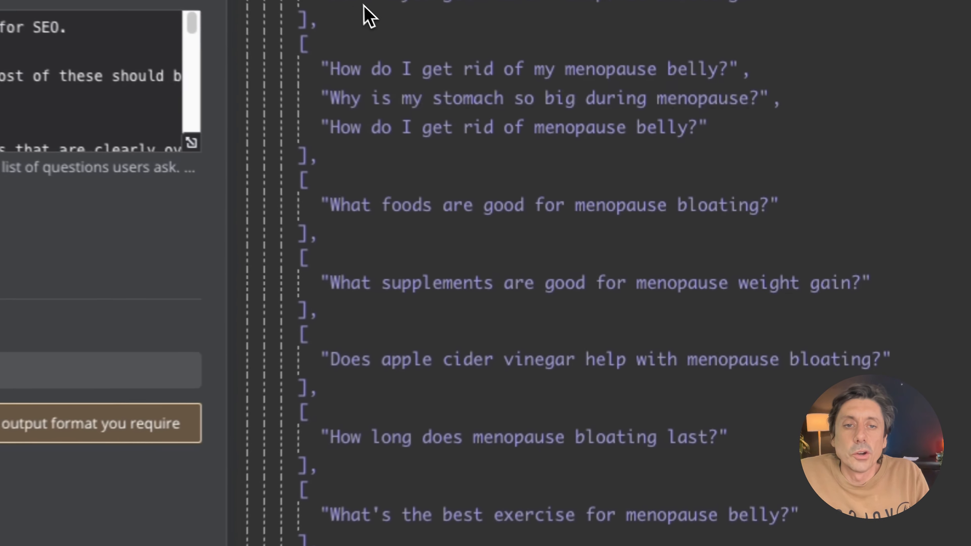
# Step: Highlight and compare the grouped menopause belly questions in the Question Organising JSON output, then return to the canvas
pyautogui.moveTo(320, 62); pyautogui.dragTo(686, 123)
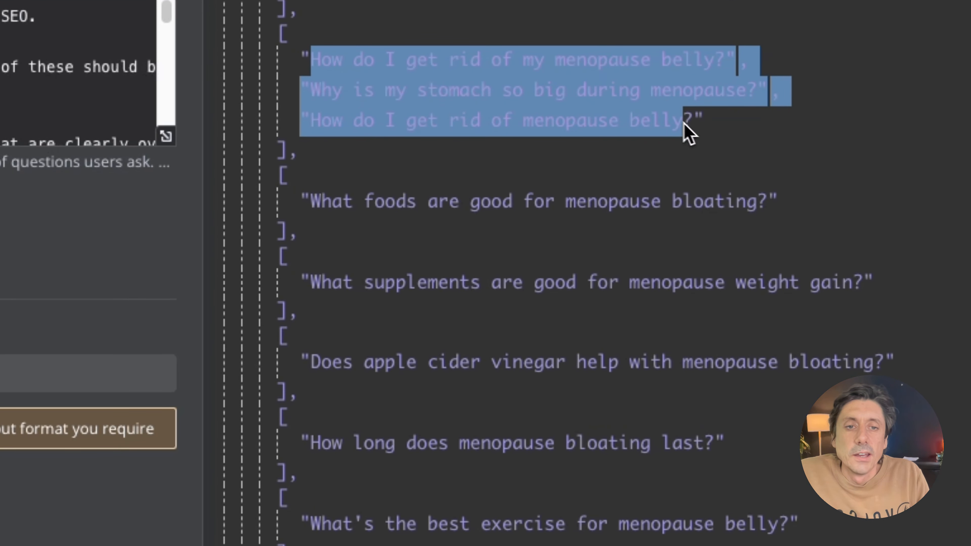
pyautogui.click(516, 95)
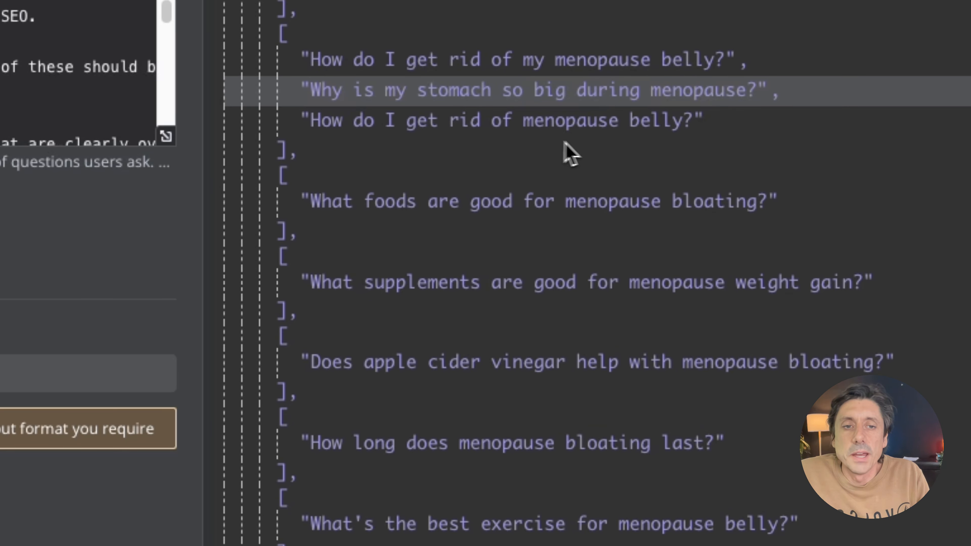
pyautogui.click(529, 62)
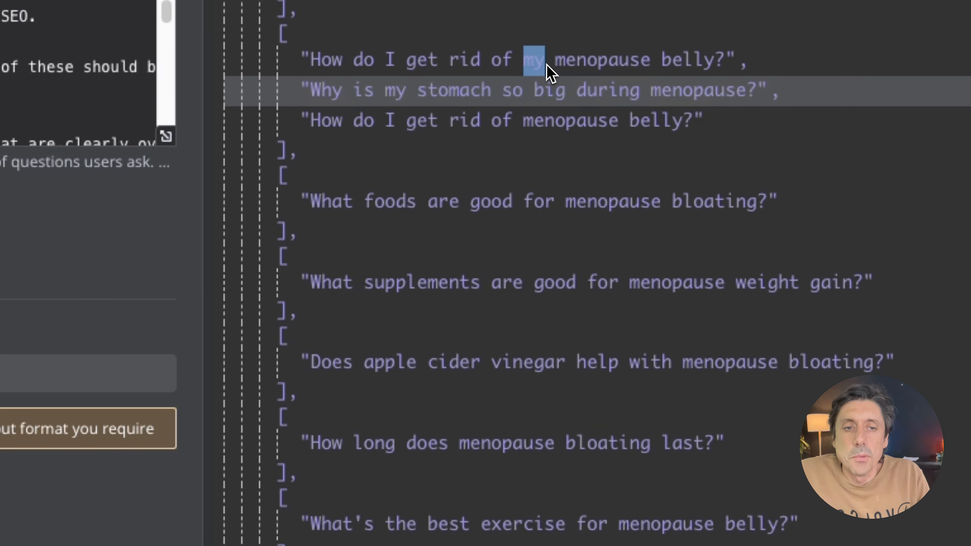
pyautogui.click(544, 123)
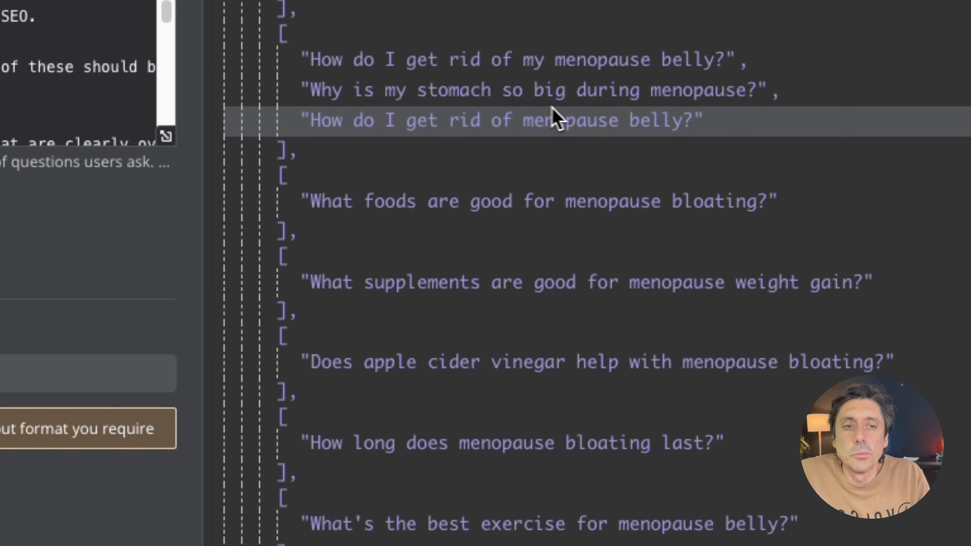
pyautogui.moveTo(303, 61); pyautogui.dragTo(705, 122)
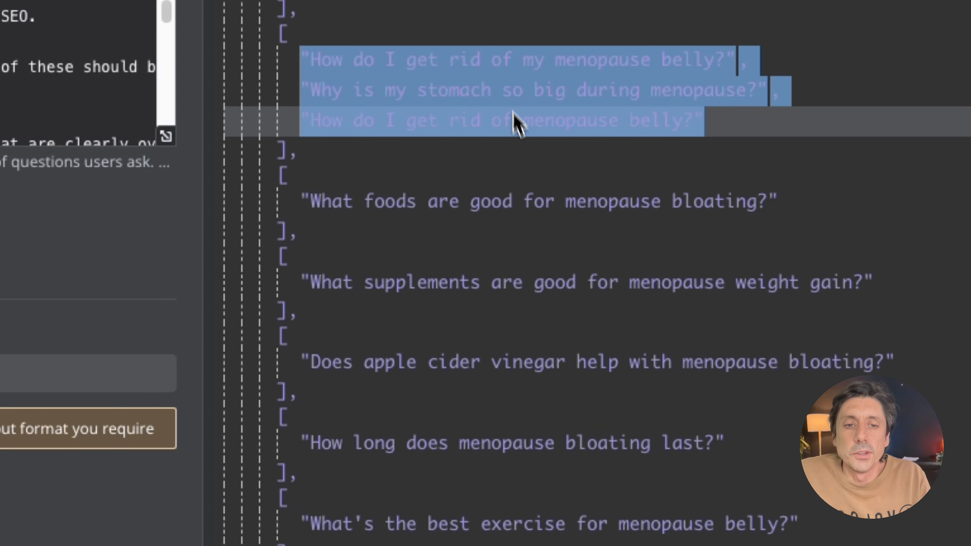
pyautogui.scroll(-5, 527, 476)
pyautogui.scroll(3, 521, 461)
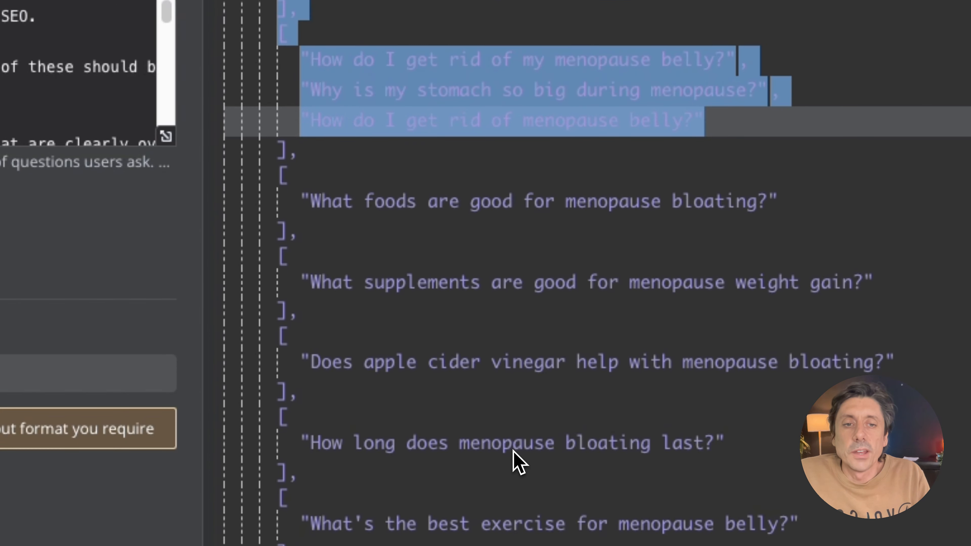
pyautogui.scroll(2, 477, 348)
pyautogui.click(472, 411)
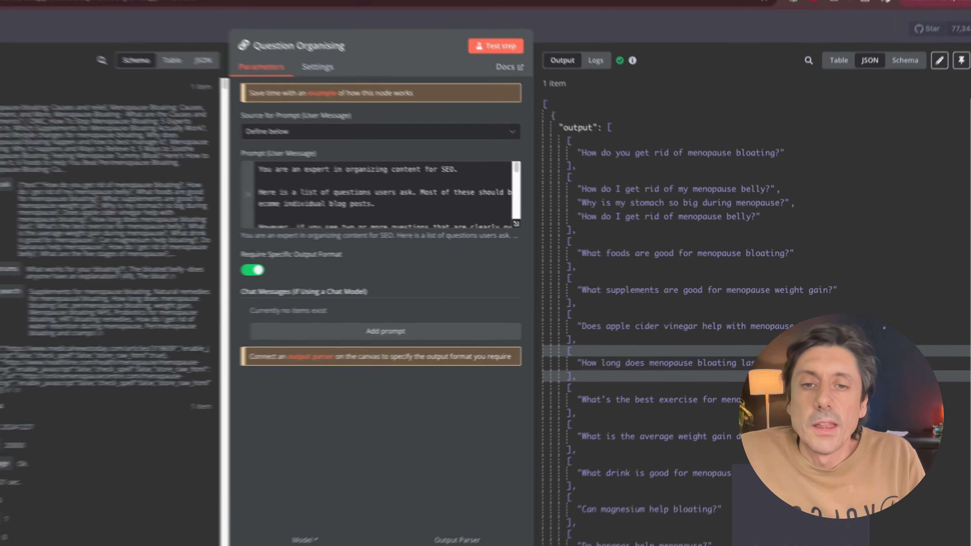
pyautogui.press('Escape')
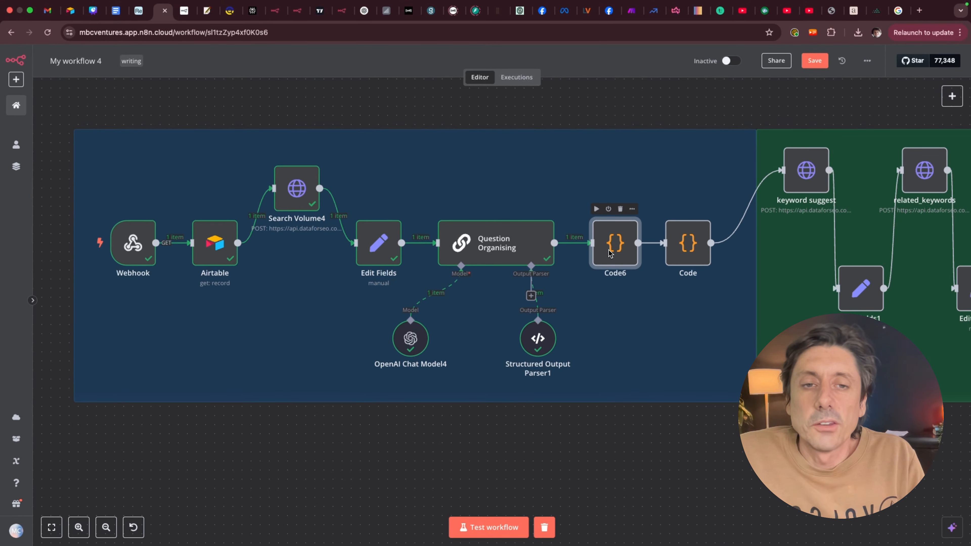
# Step: Test the Code6 node and review its JSON output, highlighting the first main question and the second item's supporting questions
pyautogui.doubleClick(613, 253)
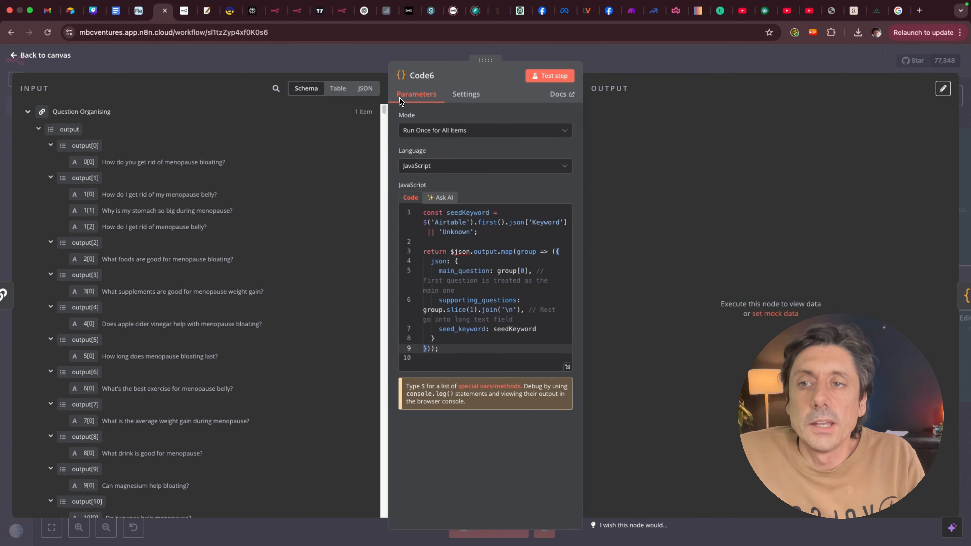
pyautogui.click(550, 75)
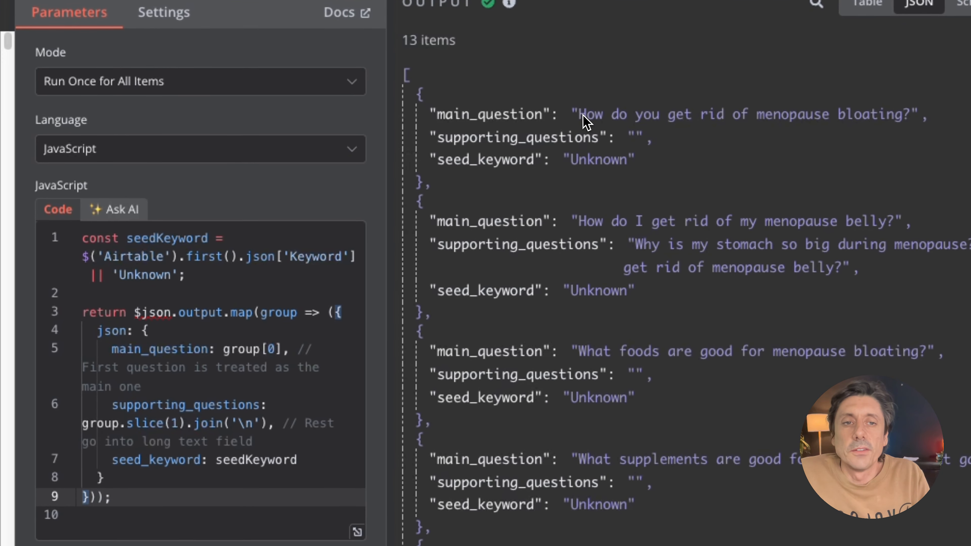
pyautogui.moveTo(579, 115); pyautogui.dragTo(914, 120)
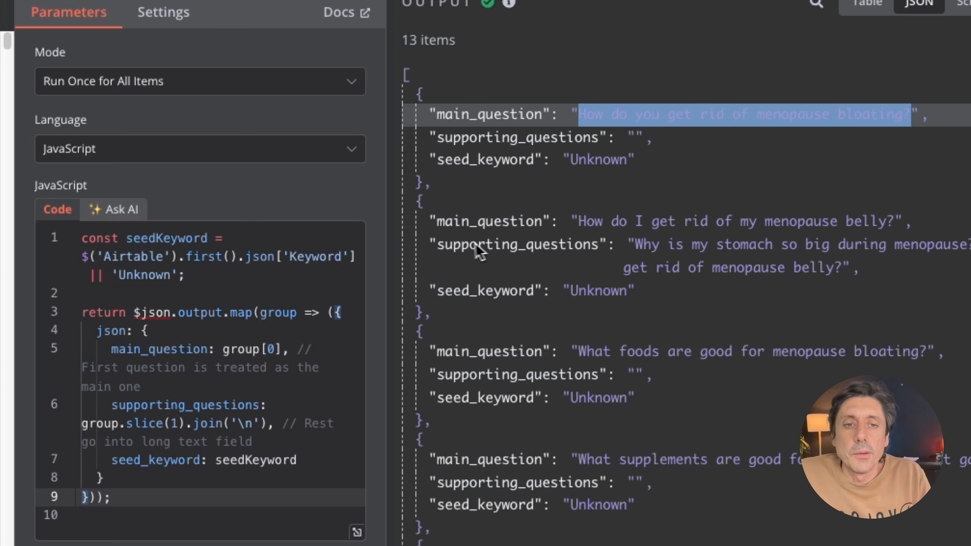
pyautogui.moveTo(635, 245); pyautogui.dragTo(846, 268)
pyautogui.scroll(-6, 709, 475)
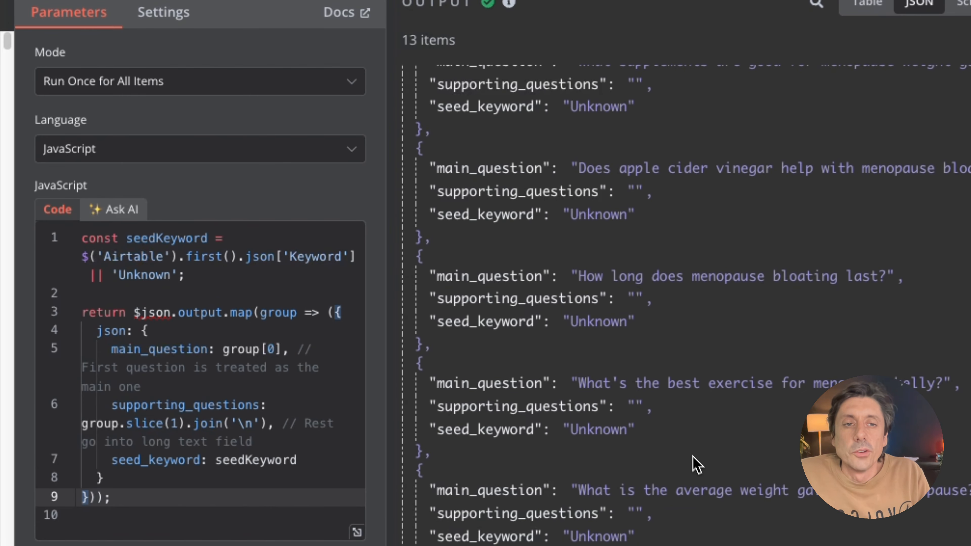
pyautogui.scroll(7, 693, 464)
# Step: View Code6's JavaScript in the expanded editor, select all of the code, and return to the canvas
pyautogui.click(357, 531)
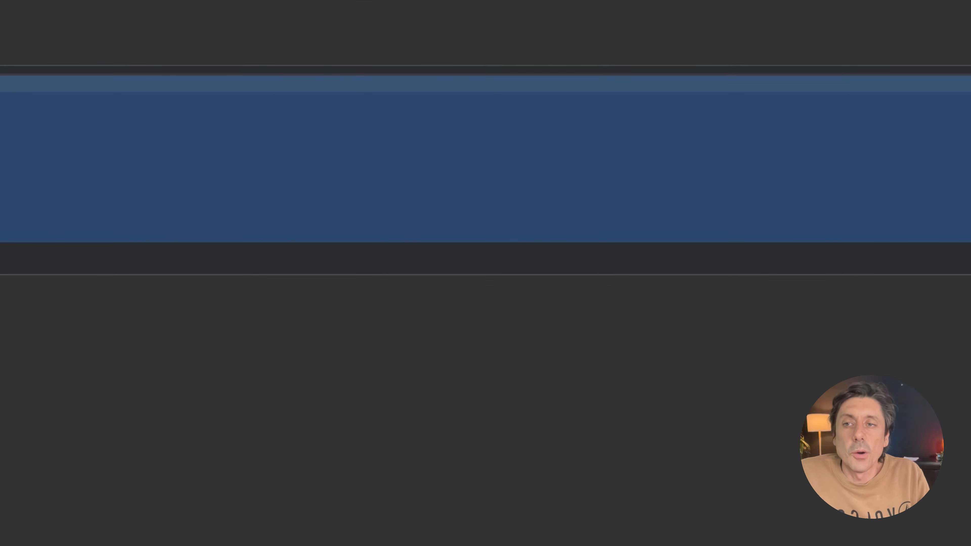
pyautogui.click(935, 94)
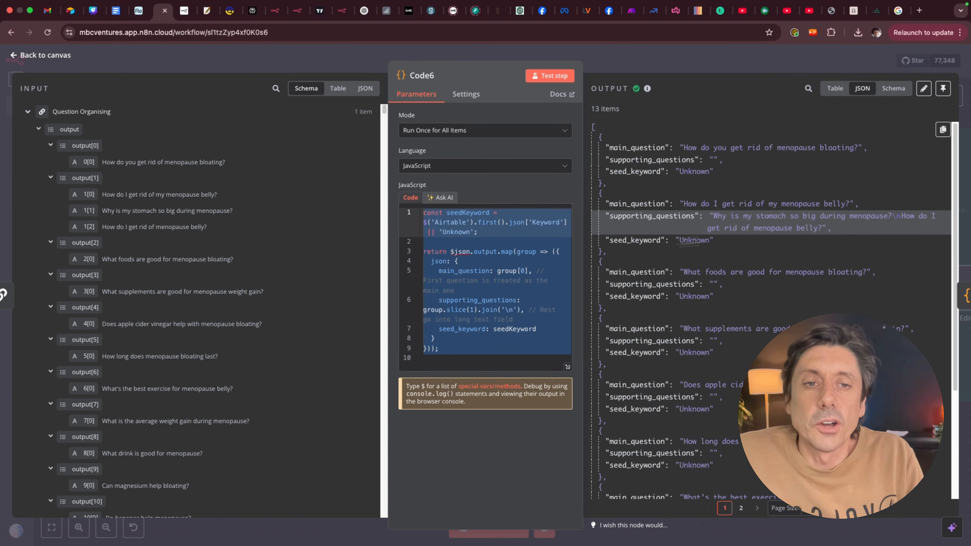
pyautogui.click(38, 57)
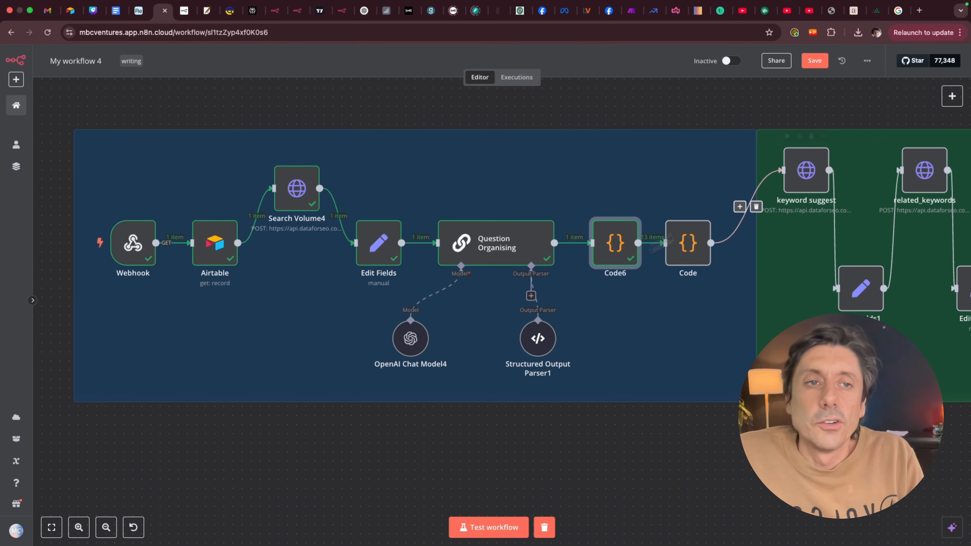
# Step: Search the node library for "code"
pyautogui.click(945, 98)
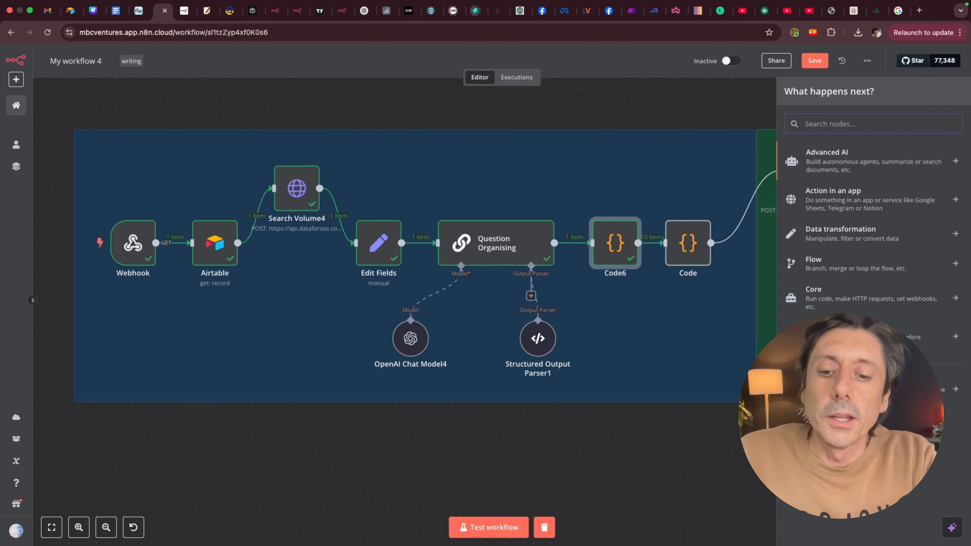
pyautogui.write('code')
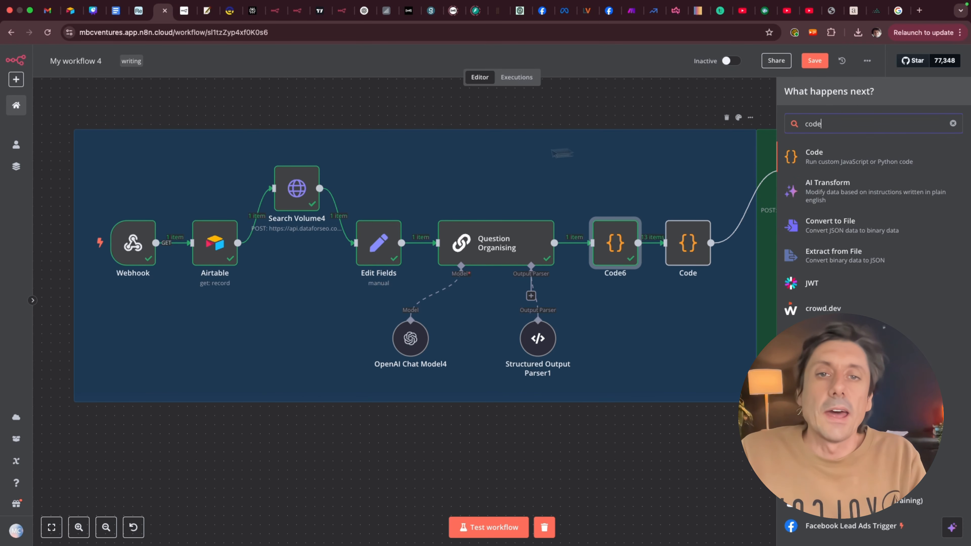
# Step: Test the Code node after Code6, return to the canvas, and shift the Edit Fields node slightly down and left
pyautogui.click(464, 148)
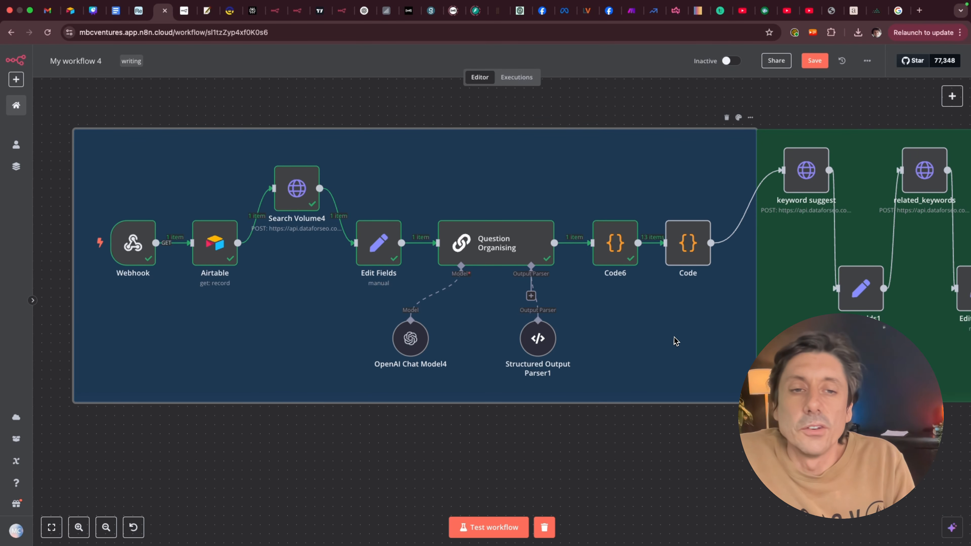
pyautogui.doubleClick(681, 249)
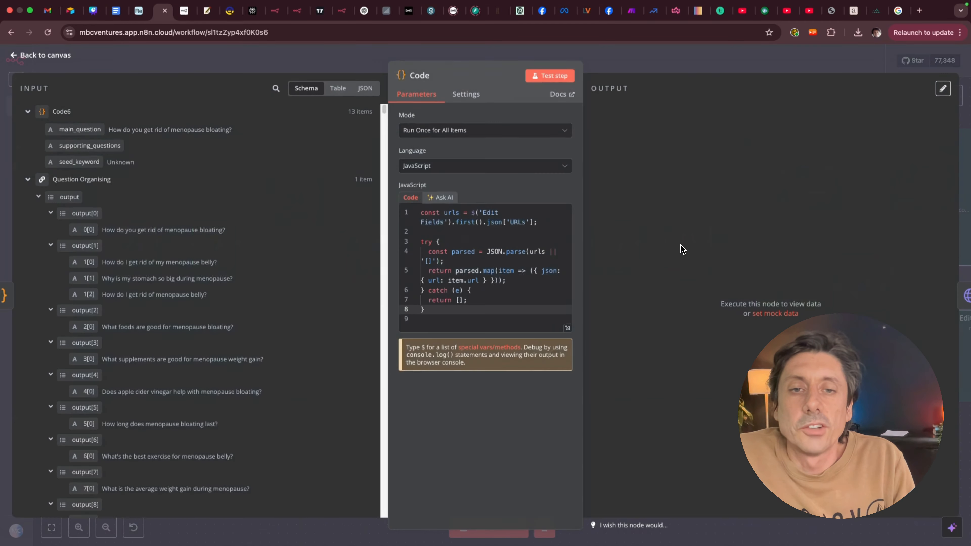
pyautogui.click(552, 76)
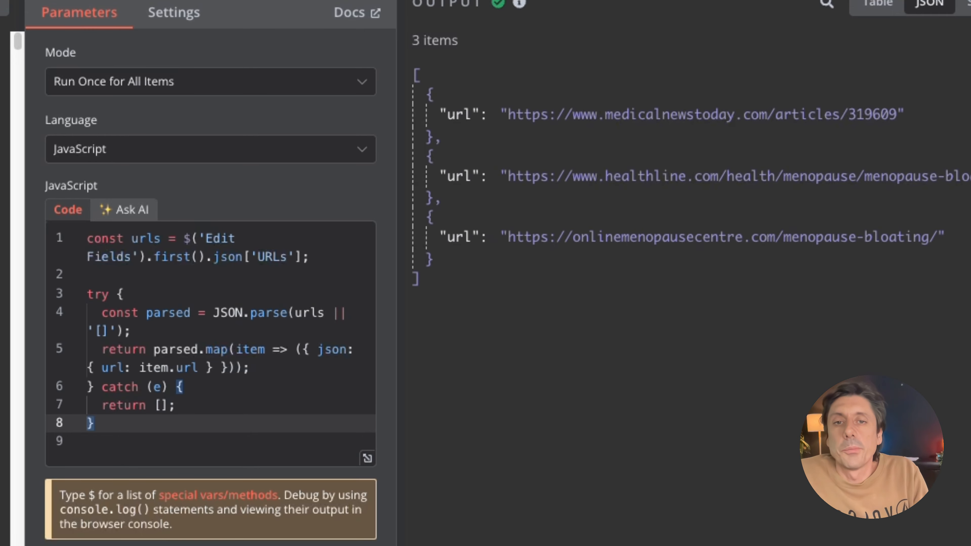
pyautogui.press('Escape')
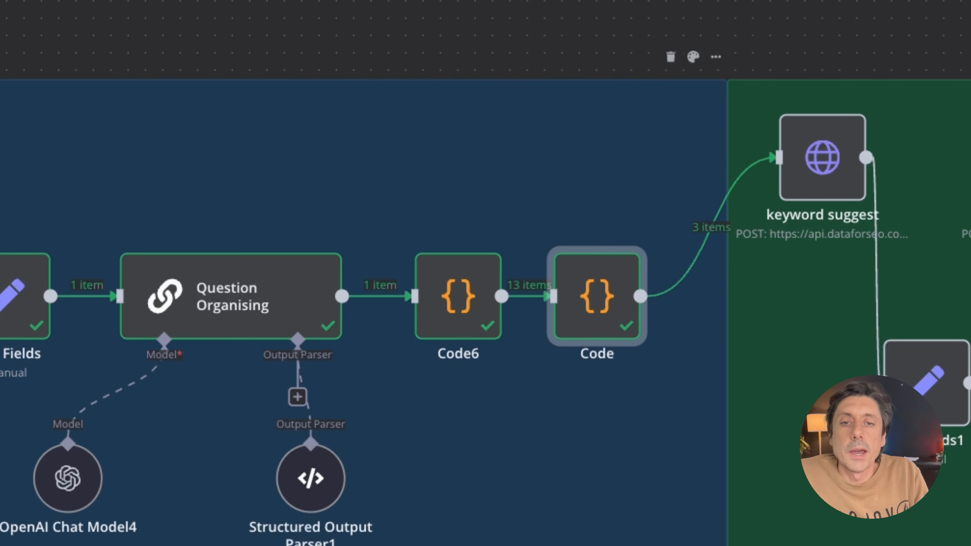
pyautogui.moveTo(11, 310); pyautogui.dragTo(1, 327)
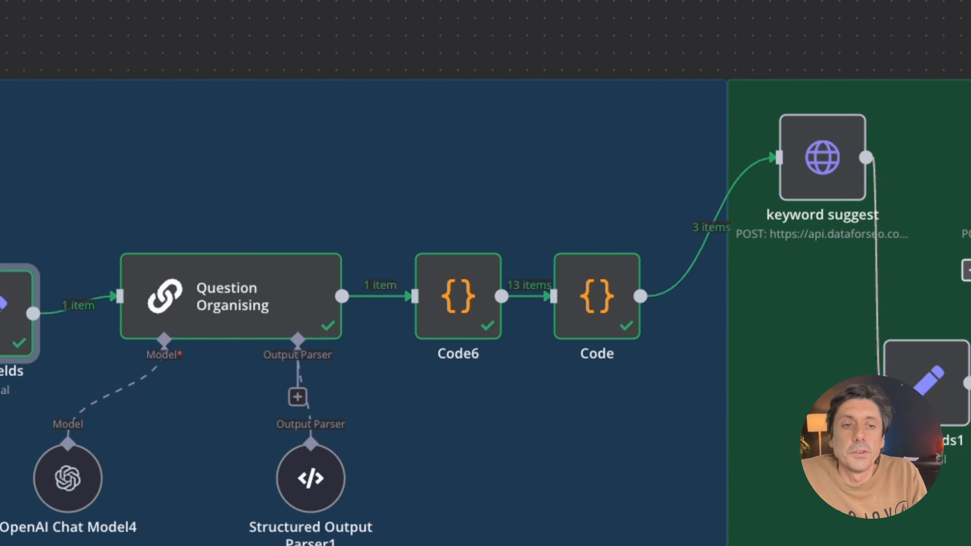
# Step: View the Code node's URL-parsing JavaScript in the expanded editor and return to the canvas
pyautogui.doubleClick(593, 319)
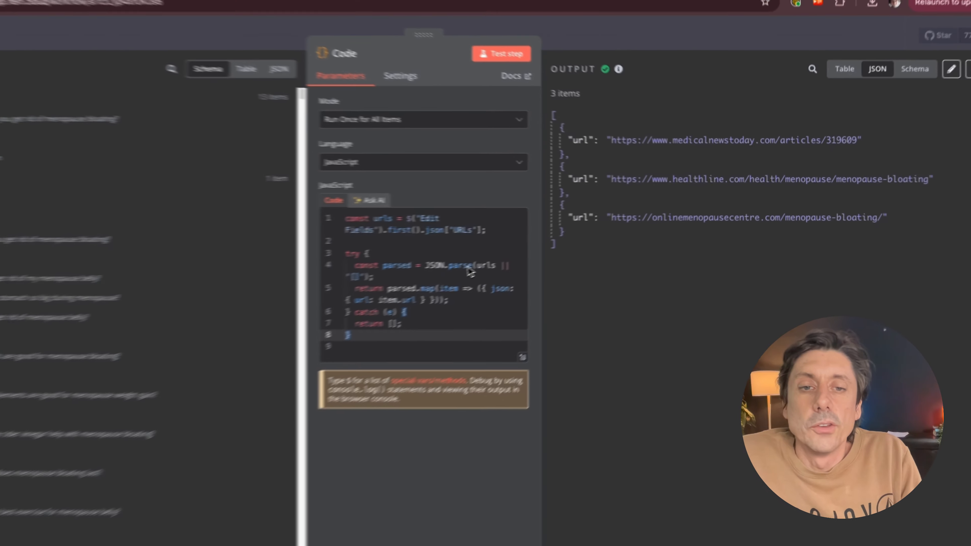
pyautogui.click(563, 331)
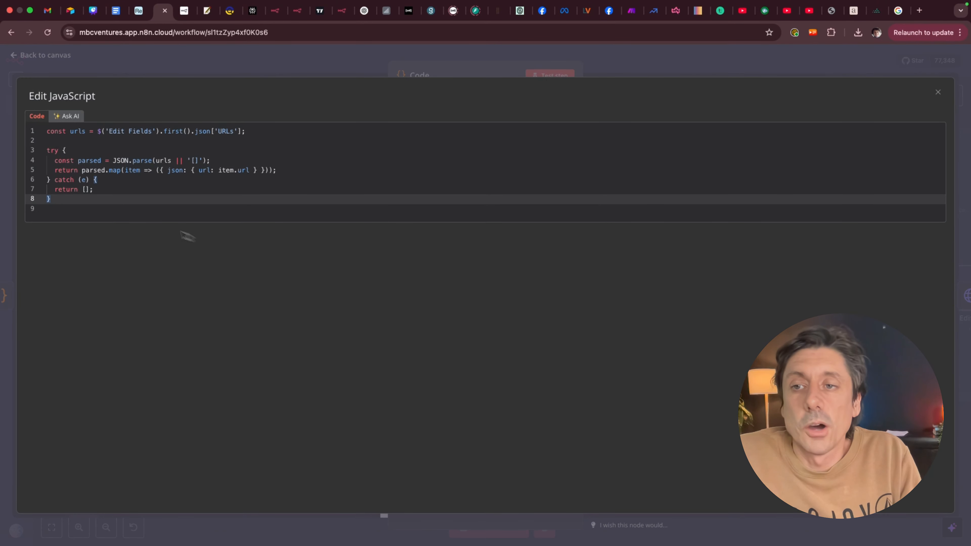
pyautogui.click(938, 92)
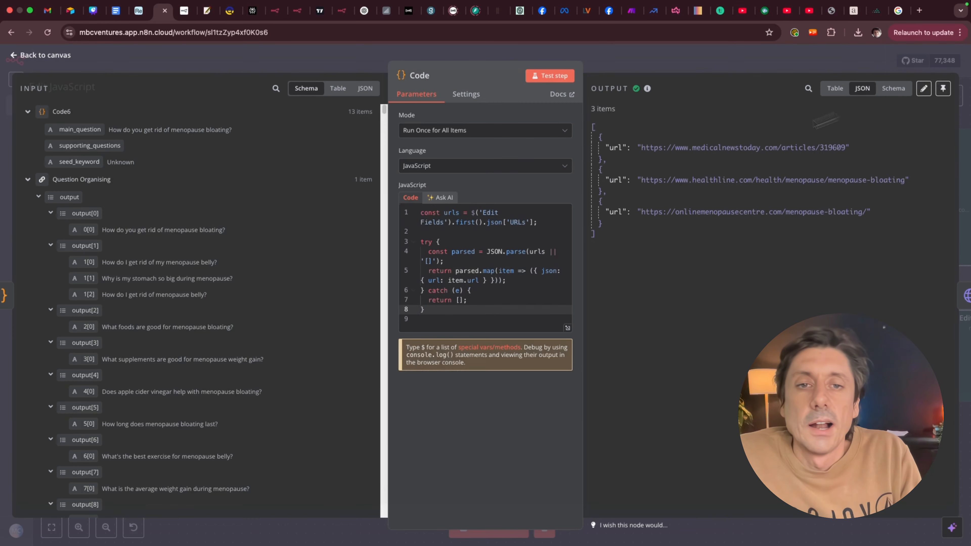
pyautogui.click(46, 55)
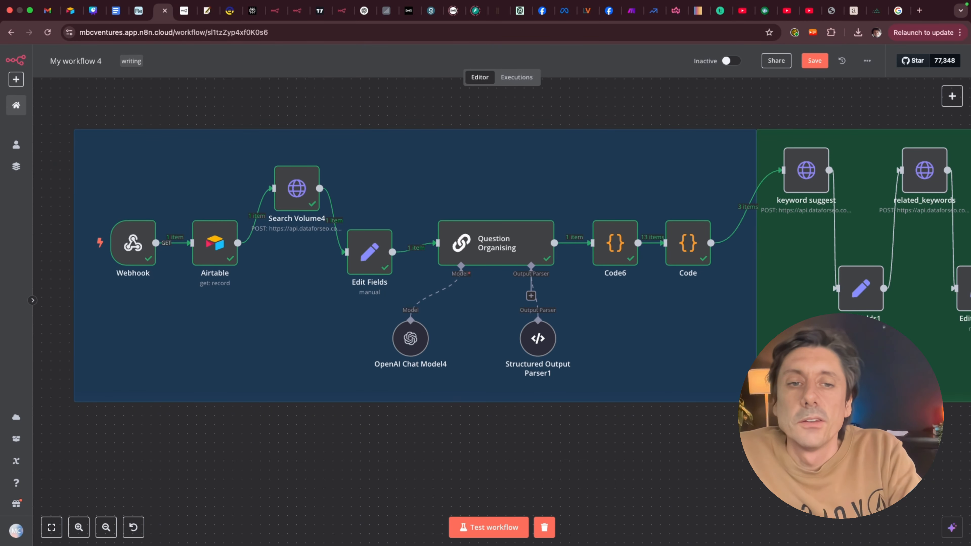
# Step: Compare the DataForSEO request nodes in the green keyword section with the earlier Search Volume4 node
pyautogui.hscroll(15, 497, 263)
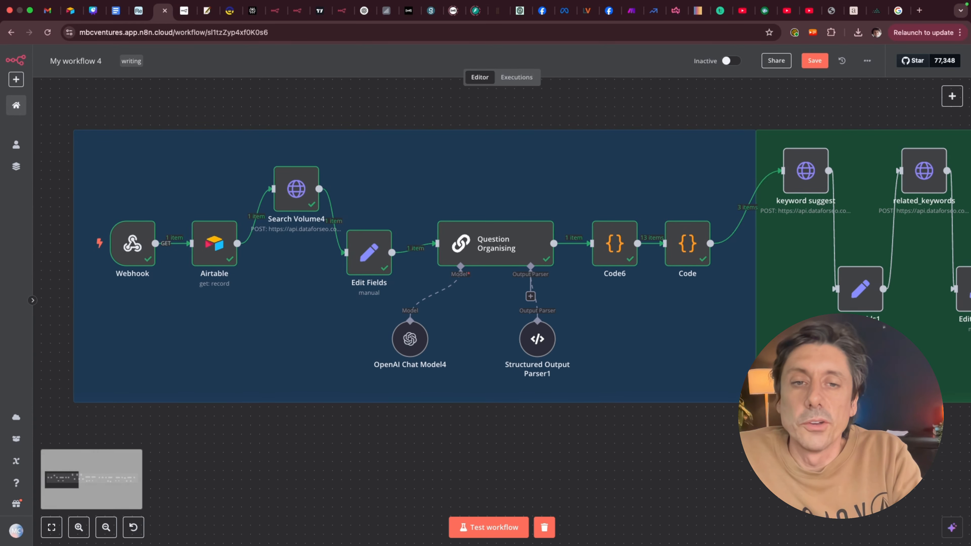
pyautogui.hscroll(1, 496, 264)
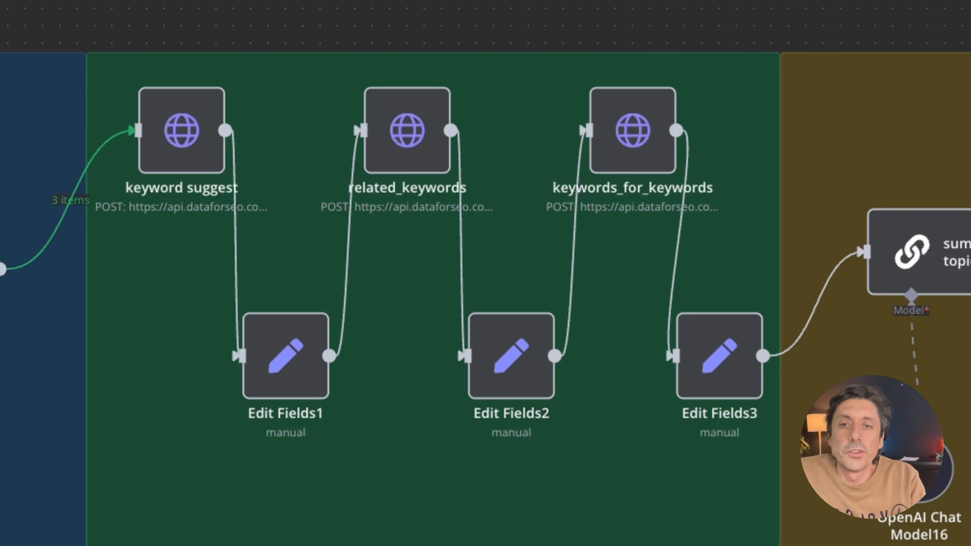
pyautogui.hscroll(-15, 467, 260)
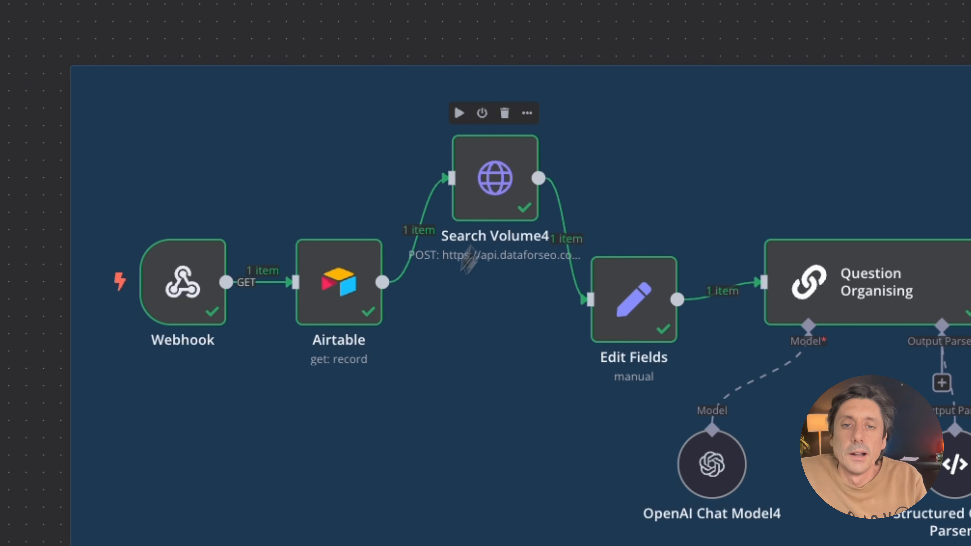
pyautogui.click(526, 112)
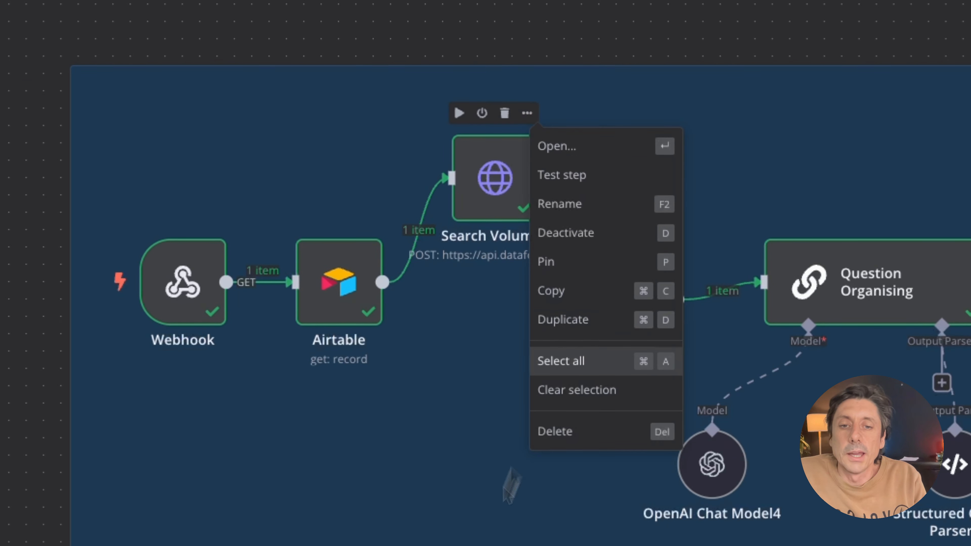
pyautogui.press('Escape')
pyautogui.hscroll(20, 485, 302)
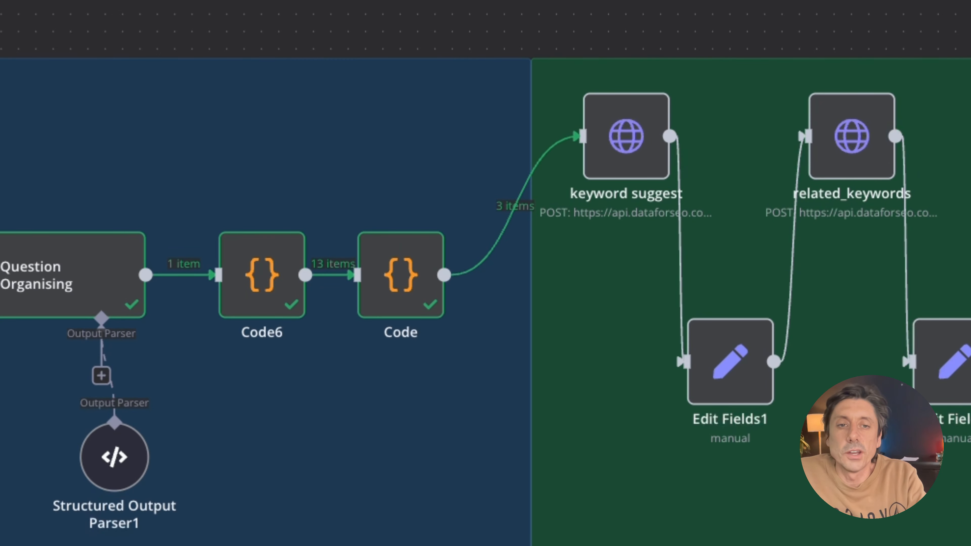
pyautogui.hscroll(10, 384, 225)
# Step: Open the keyword suggest node and highlight its full DataForSEO keyword_suggestions/live endpoint URL in the expanded editor
pyautogui.moveTo(384, 226)
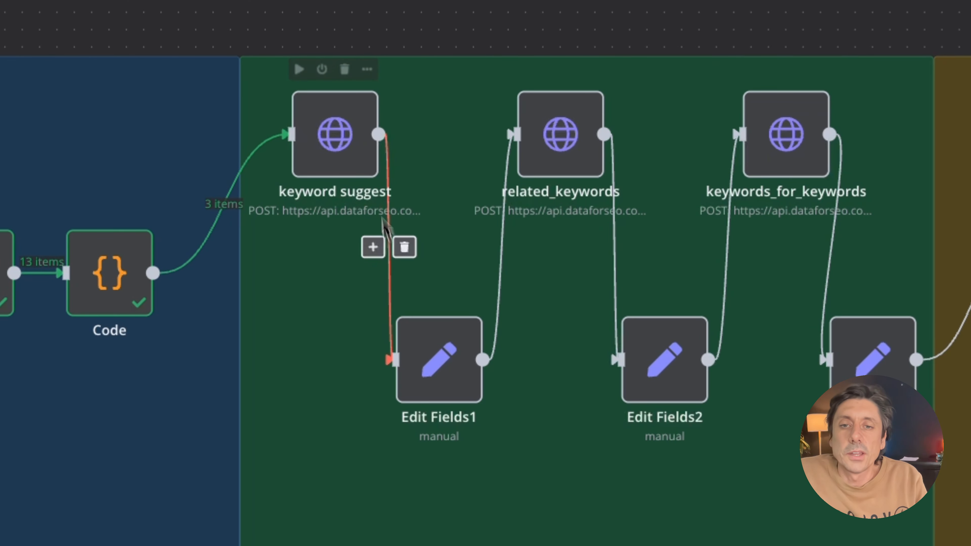
pyautogui.doubleClick(353, 155)
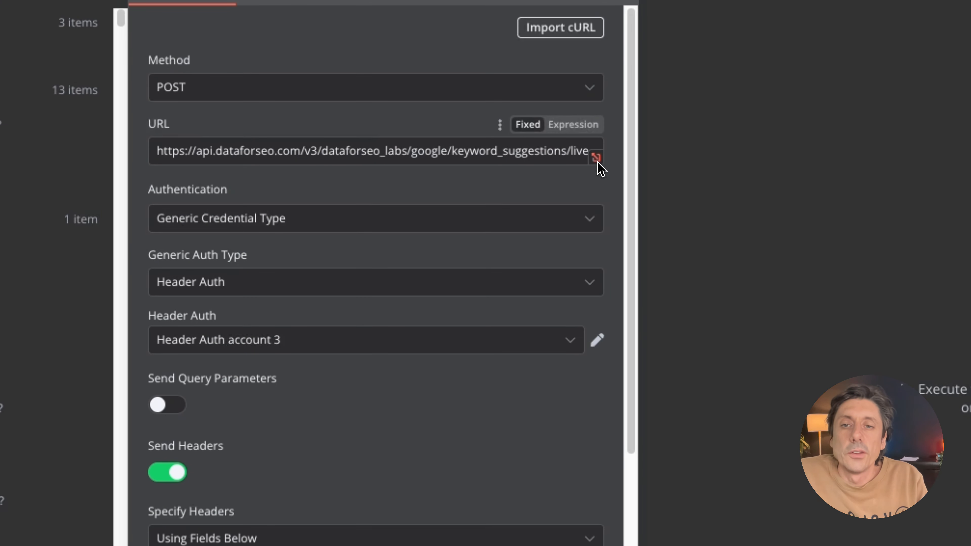
pyautogui.click(596, 160)
pyautogui.moveTo(117, 228); pyautogui.dragTo(435, 233)
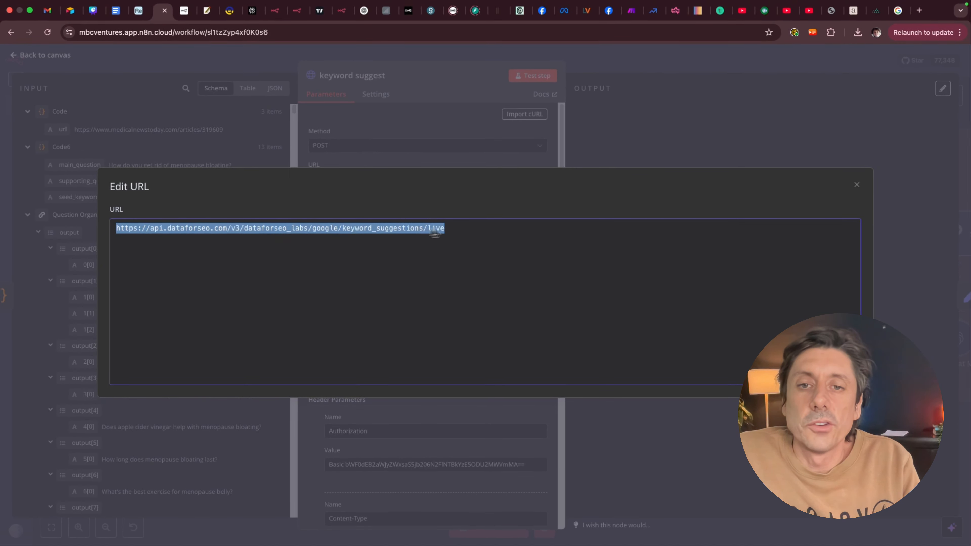
pyautogui.click(483, 235)
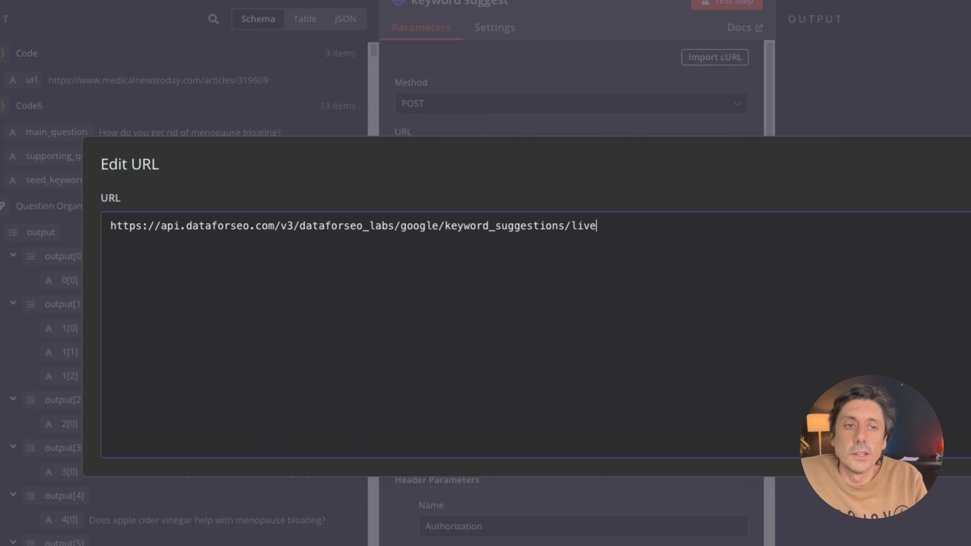
pyautogui.press('Escape')
# Step: Inspect keyword suggest's JSON body expression, collapsing the earlier nodes' fields to locate the Airtable Questions field it uses
pyautogui.scroll(-10, 661, 376)
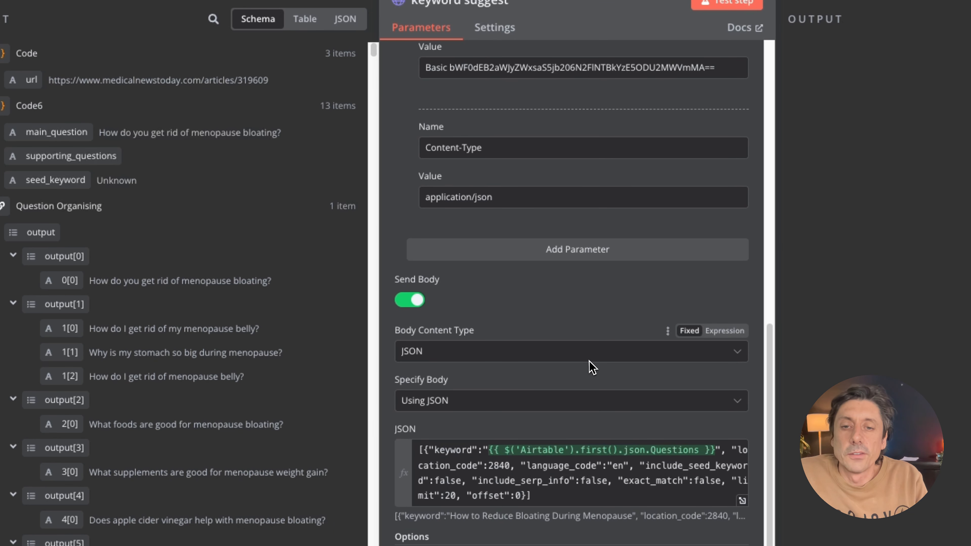
pyautogui.click(743, 502)
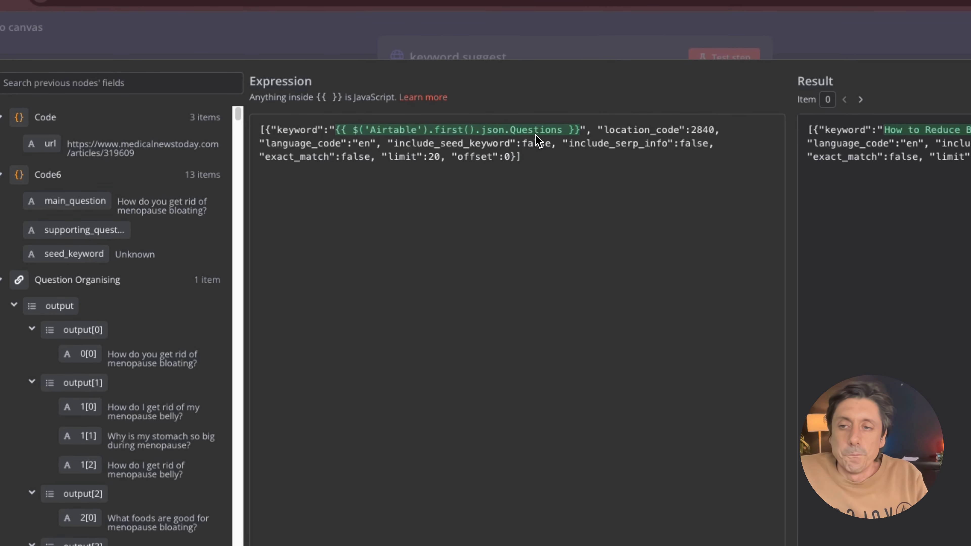
pyautogui.click(2, 122)
pyautogui.click(2, 150)
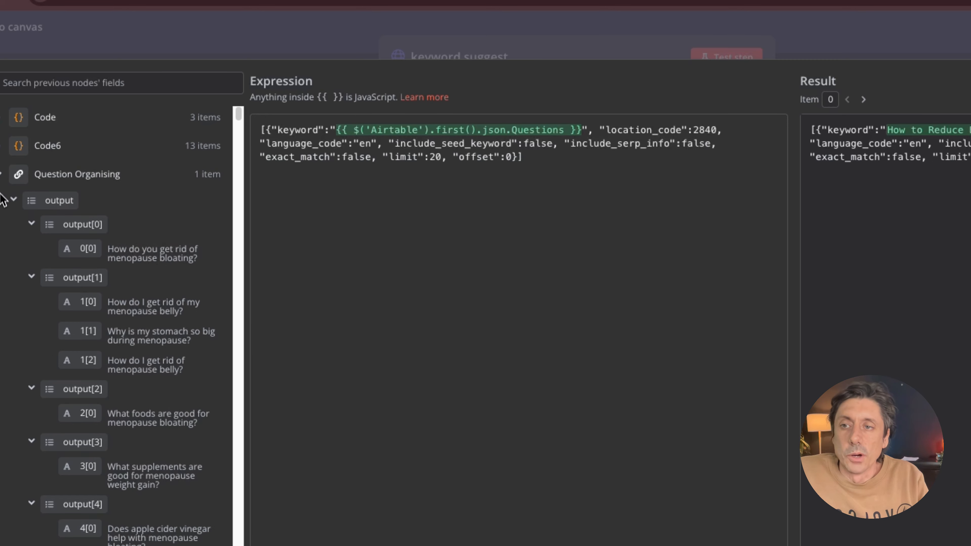
pyautogui.click(2, 178)
pyautogui.click(2, 203)
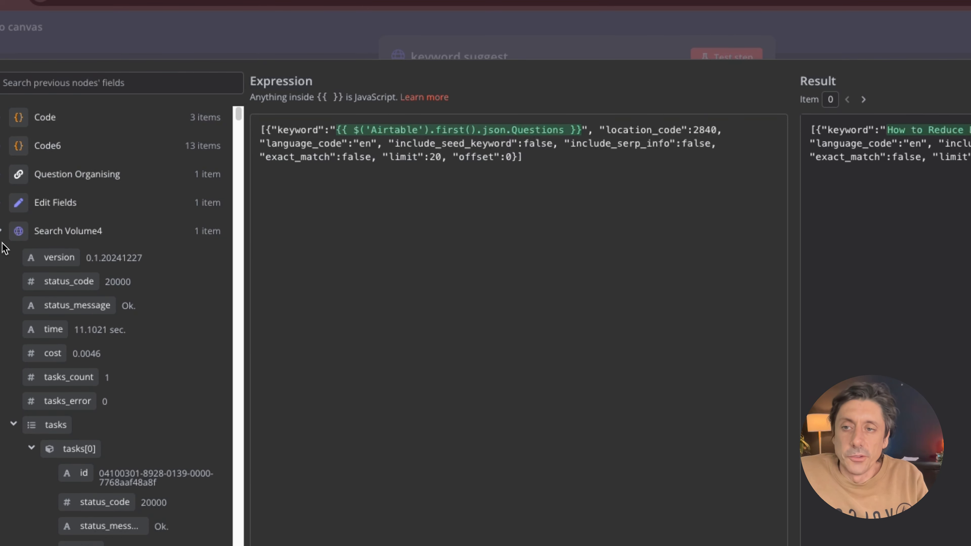
pyautogui.click(2, 231)
pyautogui.moveTo(58, 333); pyautogui.dragTo(78, 271)
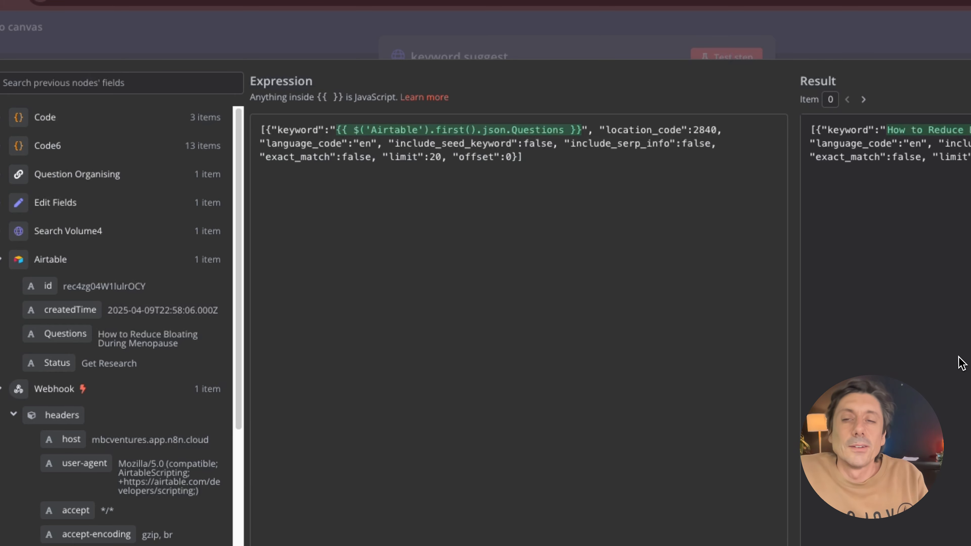
pyautogui.press('Escape')
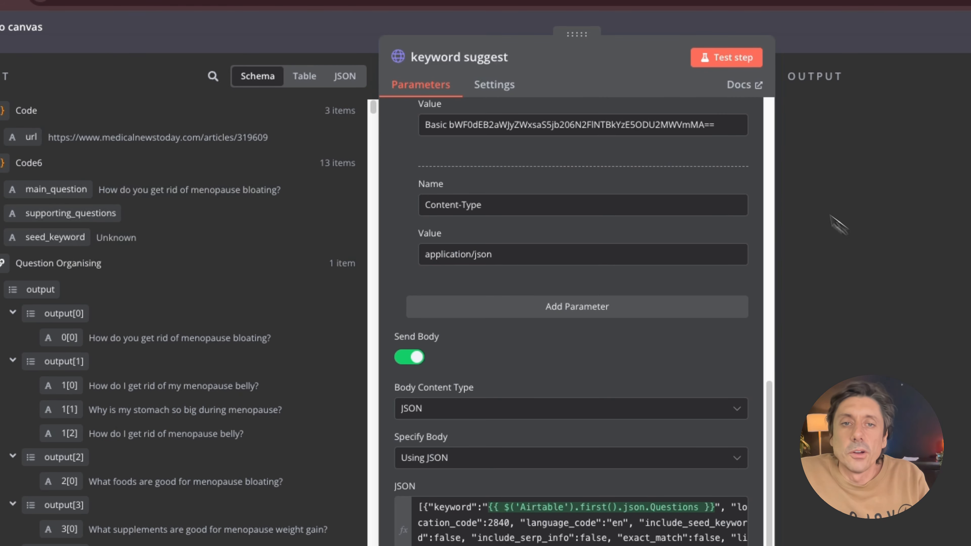
# Step: Test the keyword suggest node and review the keyword, search volume and search intent data in its JSON output
pyautogui.click(726, 57)
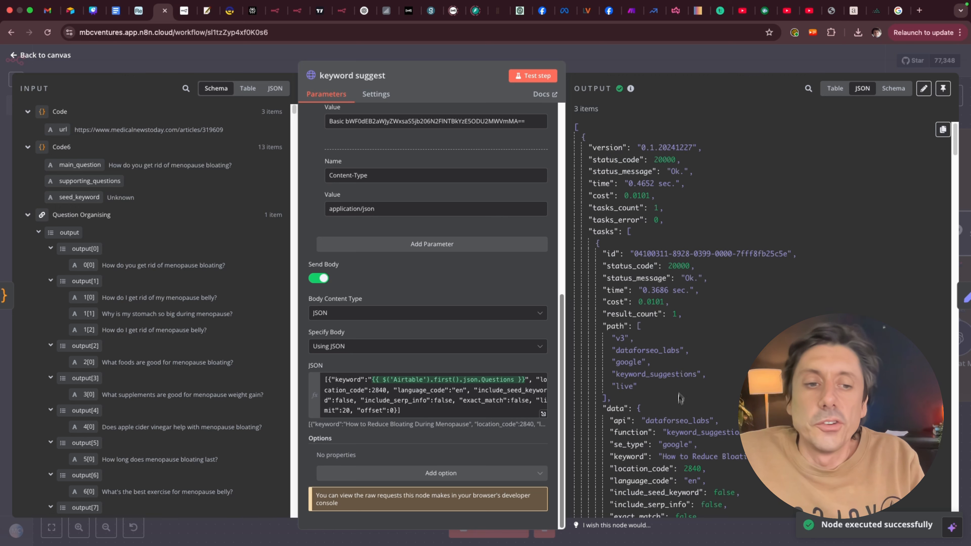
pyautogui.scroll(-7, 761, 317)
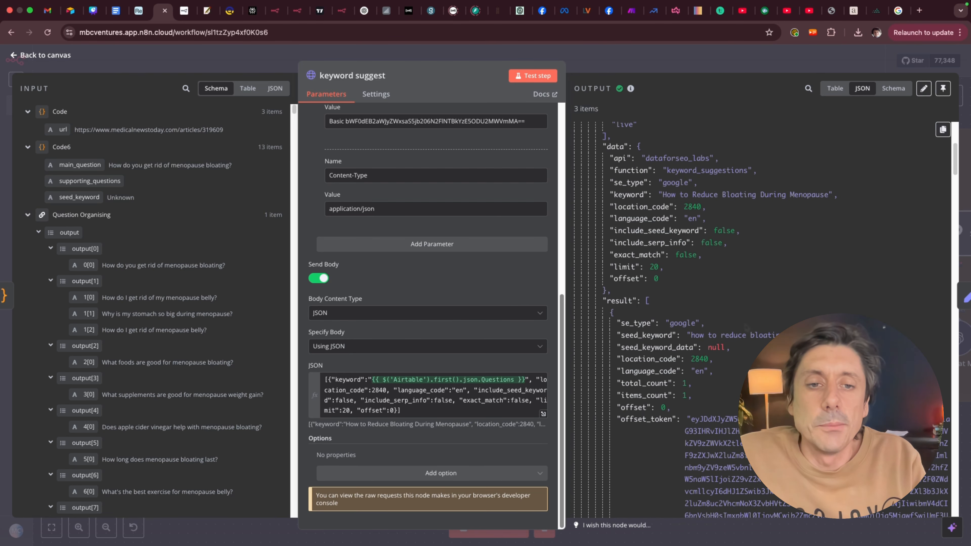
pyautogui.scroll(-5, 745, 325)
pyautogui.scroll(-10, 761, 206)
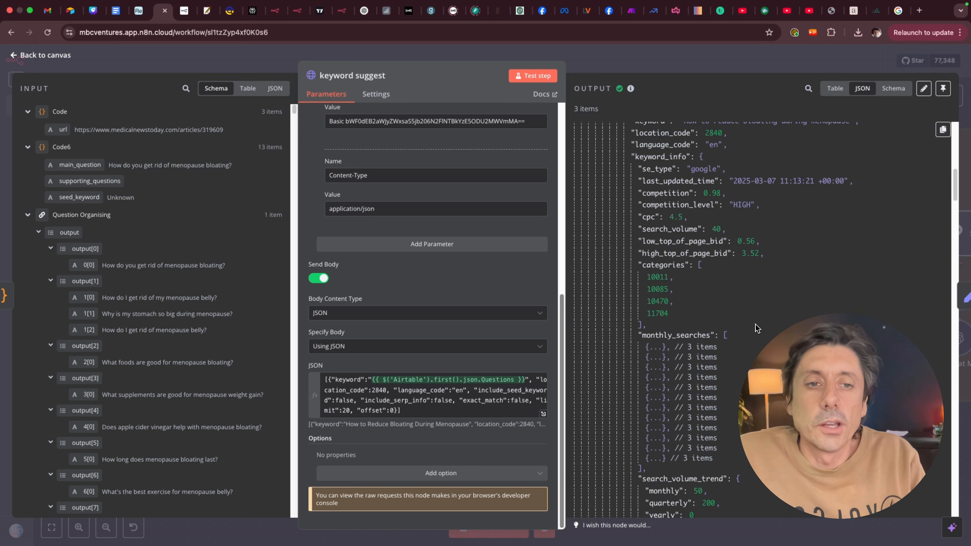
pyautogui.scroll(6, 756, 330)
pyautogui.scroll(-6, 724, 340)
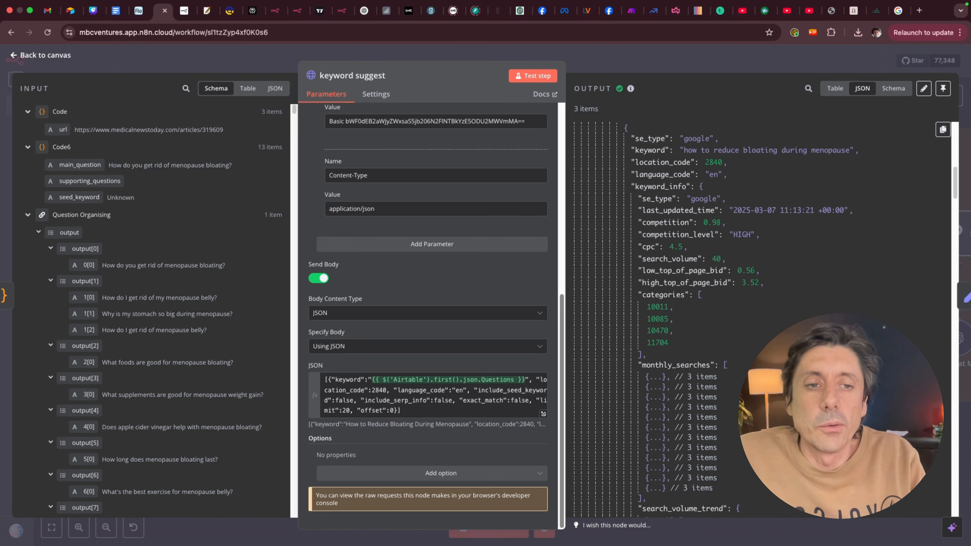
pyautogui.scroll(1, 765, 229)
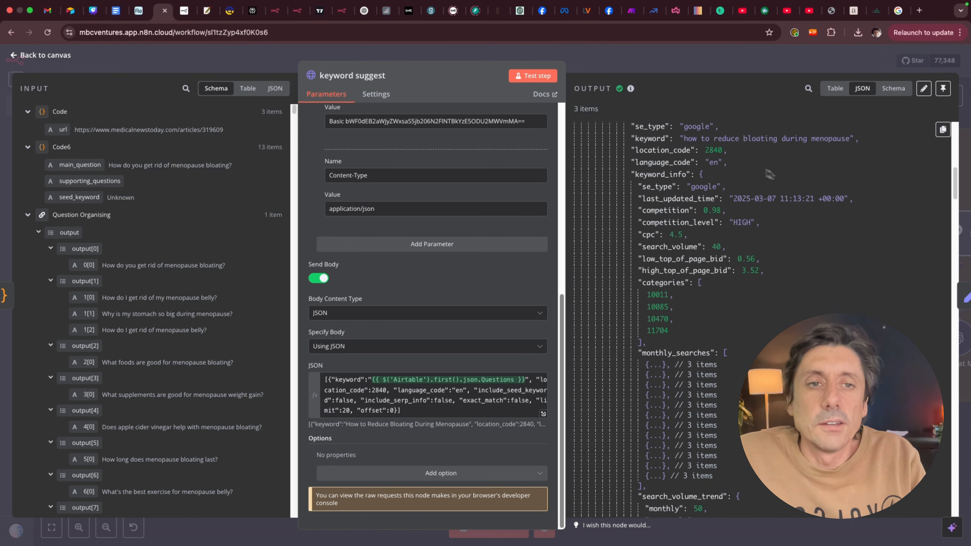
pyautogui.scroll(-15, 769, 174)
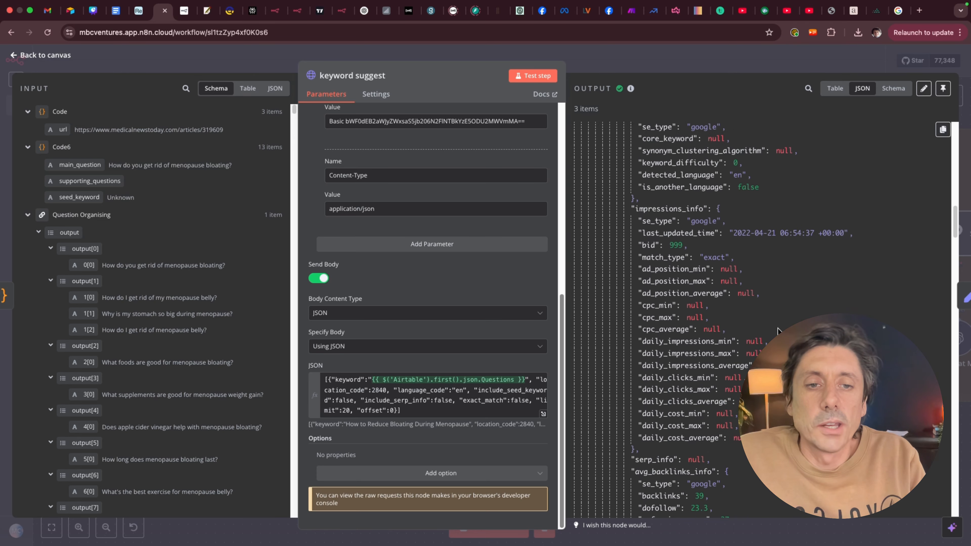
pyautogui.scroll(-15, 777, 329)
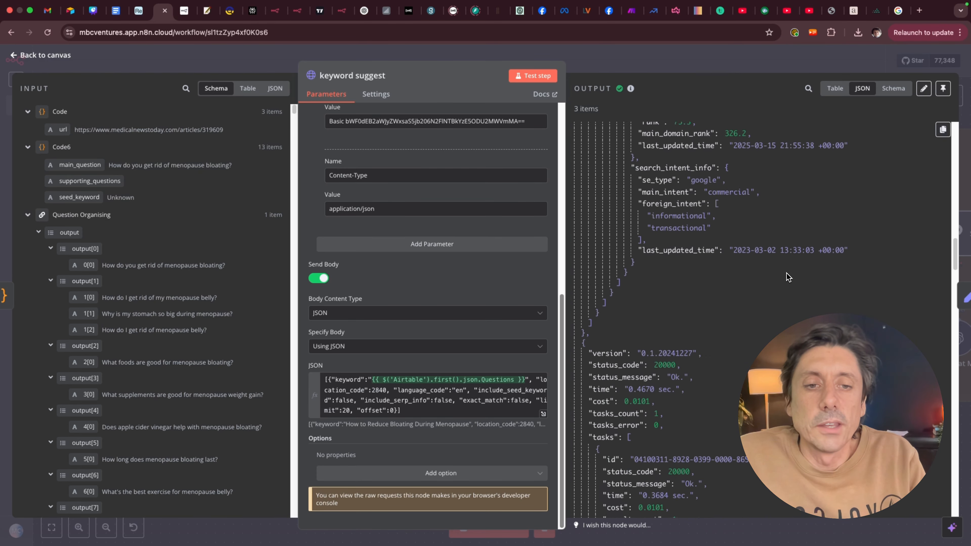
pyautogui.scroll(-12, 765, 275)
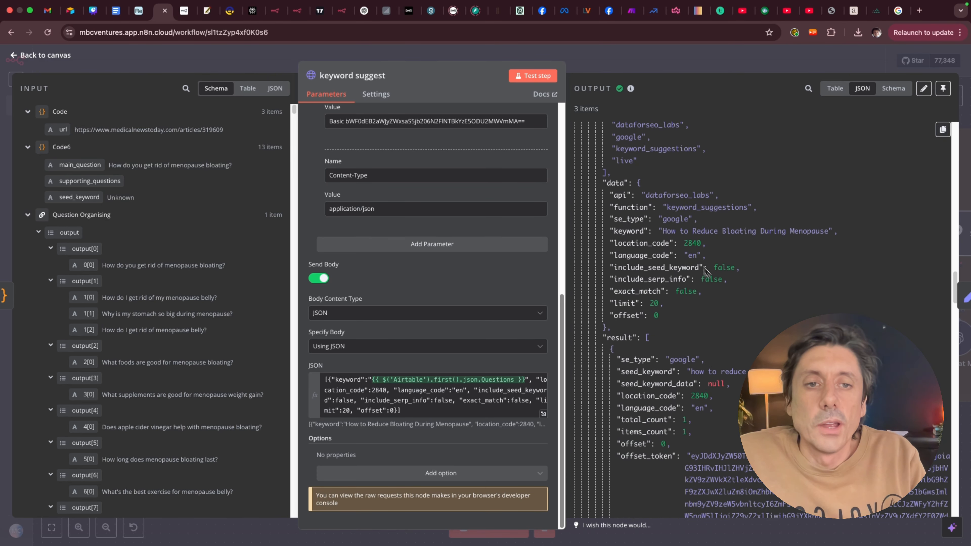
pyautogui.scroll(-2, 795, 271)
pyautogui.scroll(-12, 735, 349)
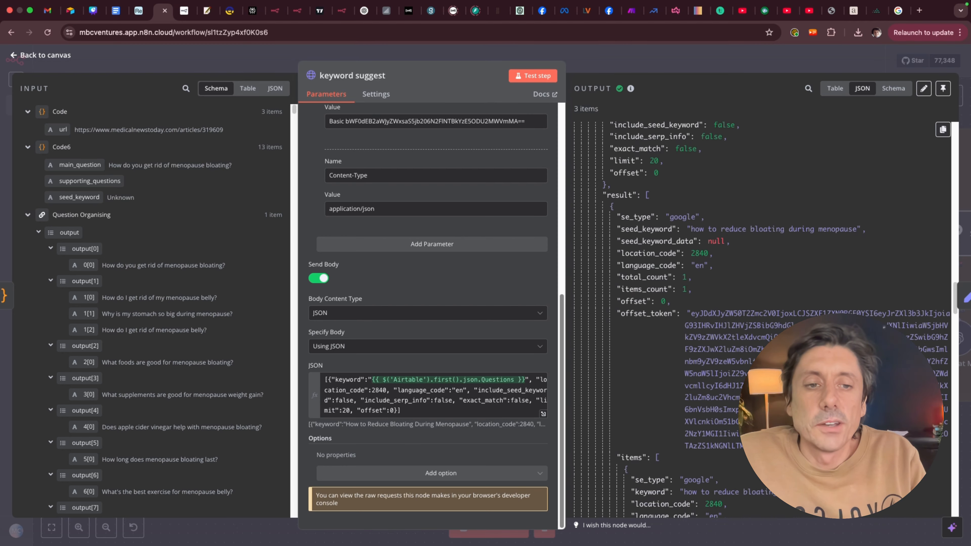
pyautogui.scroll(-15, 763, 336)
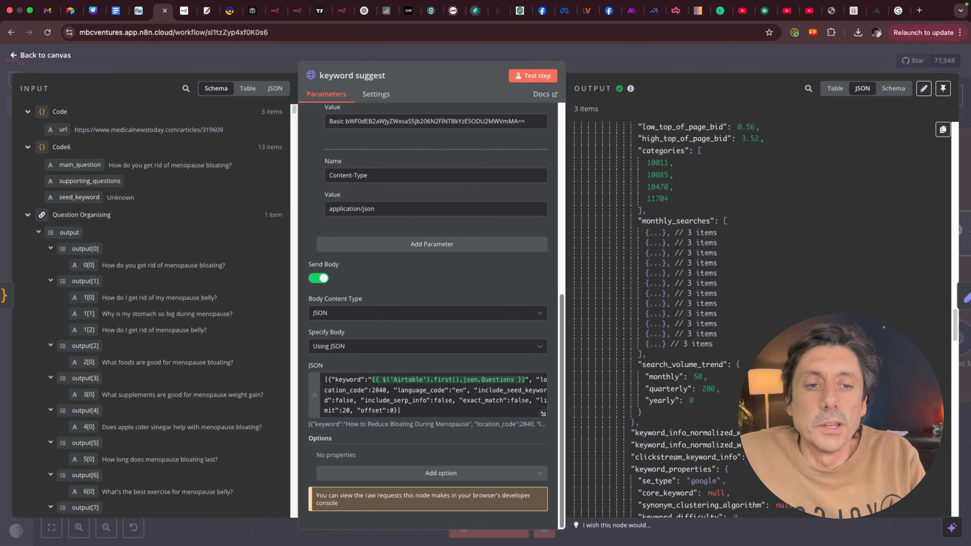
pyautogui.scroll(-15, 762, 335)
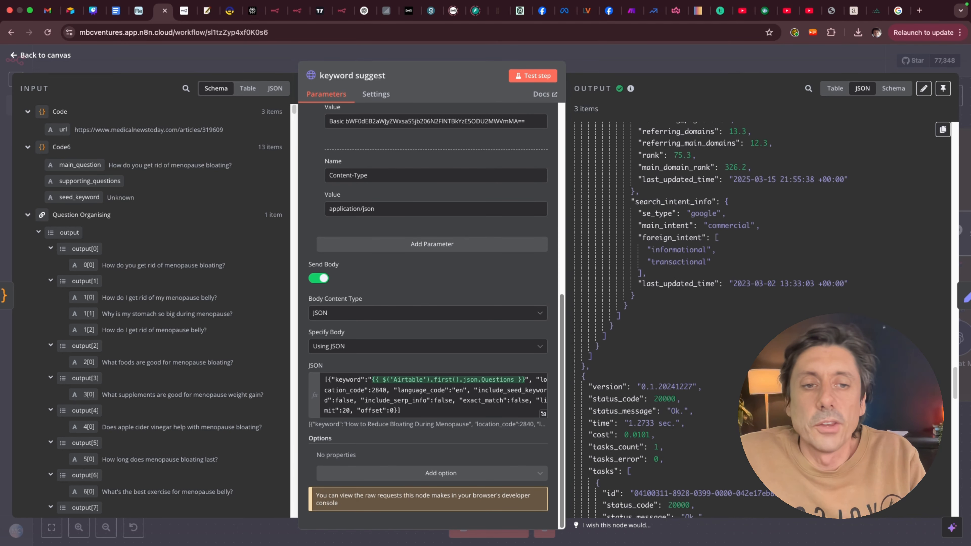
# Step: Inspect Edit Fields1's unique-keywords expression, then test the node and highlight the keywords value in its output
pyautogui.scroll(-12, 762, 336)
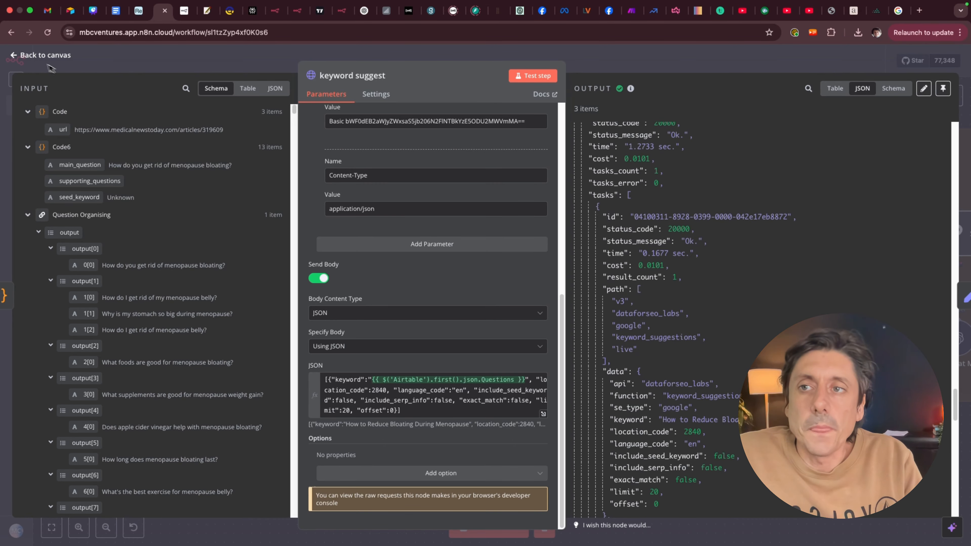
pyautogui.click(45, 56)
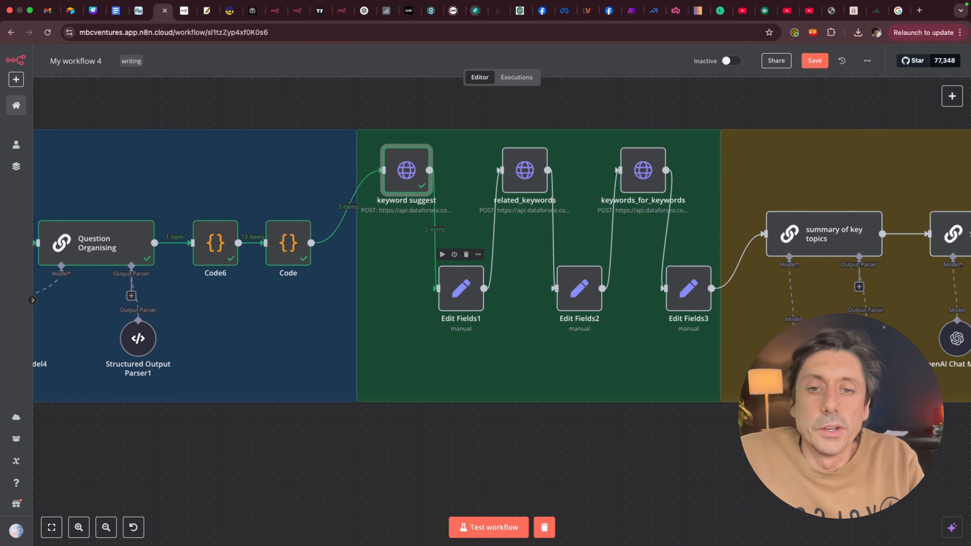
pyautogui.doubleClick(461, 290)
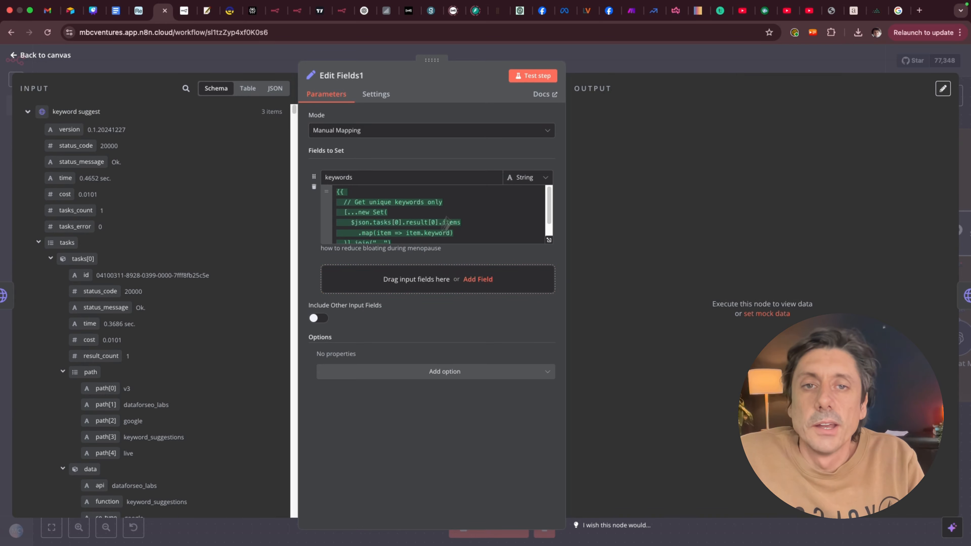
pyautogui.click(547, 239)
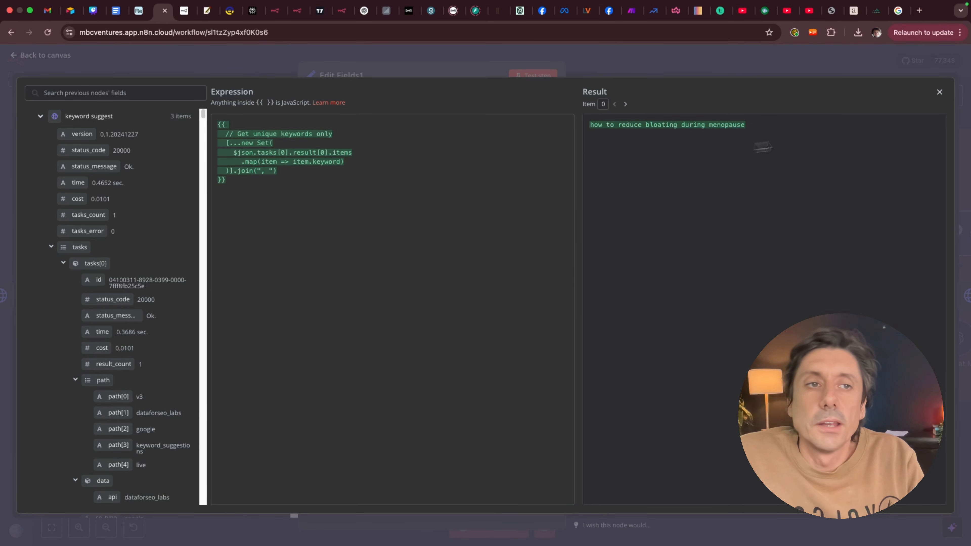
pyautogui.click(940, 92)
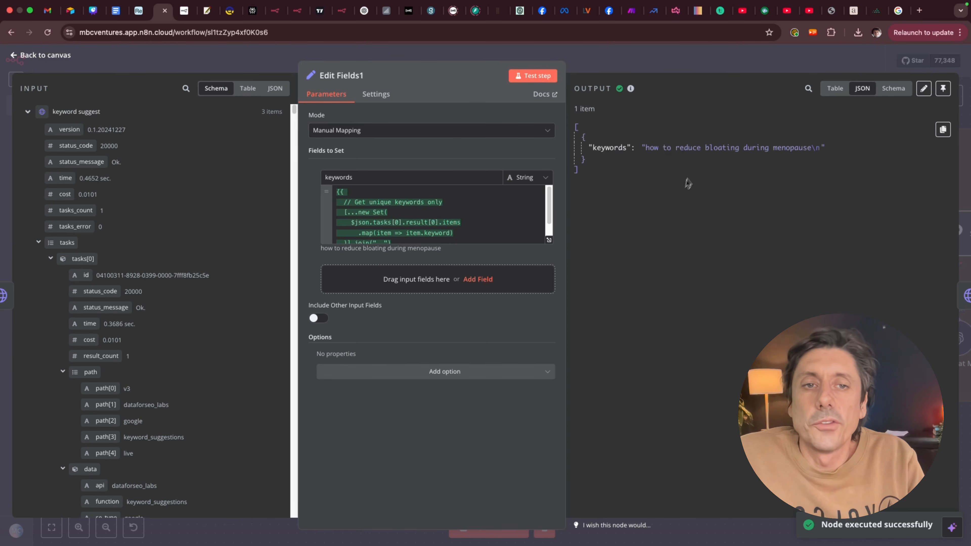
pyautogui.moveTo(646, 149); pyautogui.dragTo(821, 152)
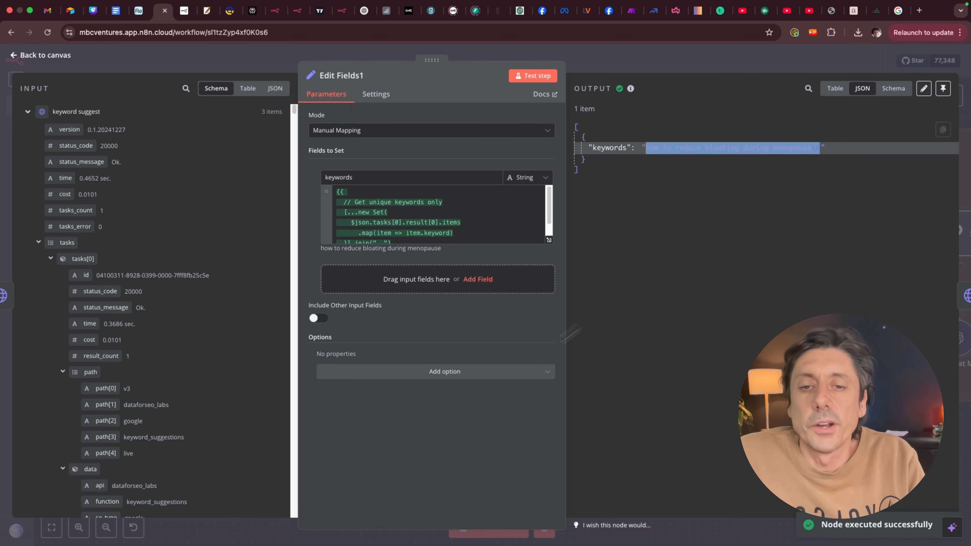
pyautogui.click(445, 421)
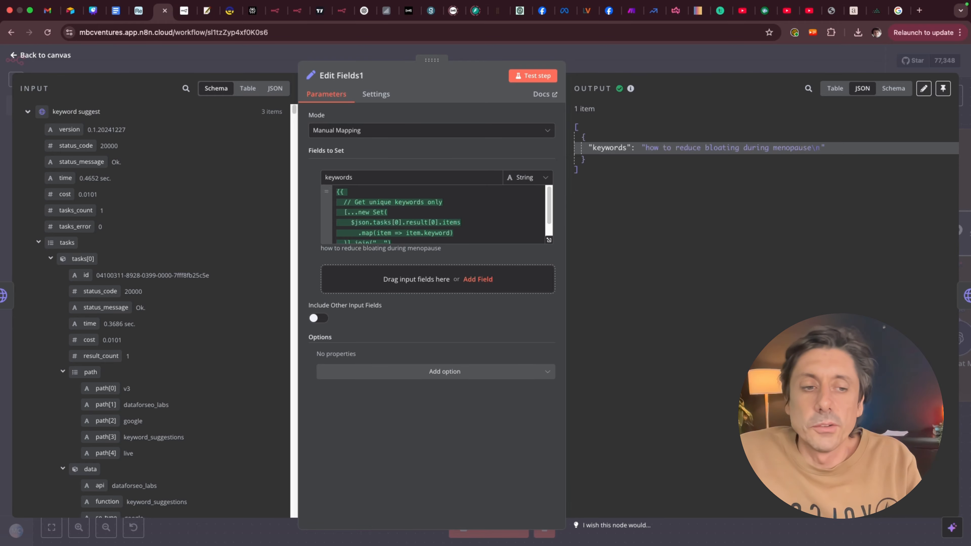
pyautogui.click(34, 57)
# Step: Inspect the related_keywords node's full DataForSEO endpoint URL and its JSON body expression in the expanded editors
pyautogui.doubleClick(523, 181)
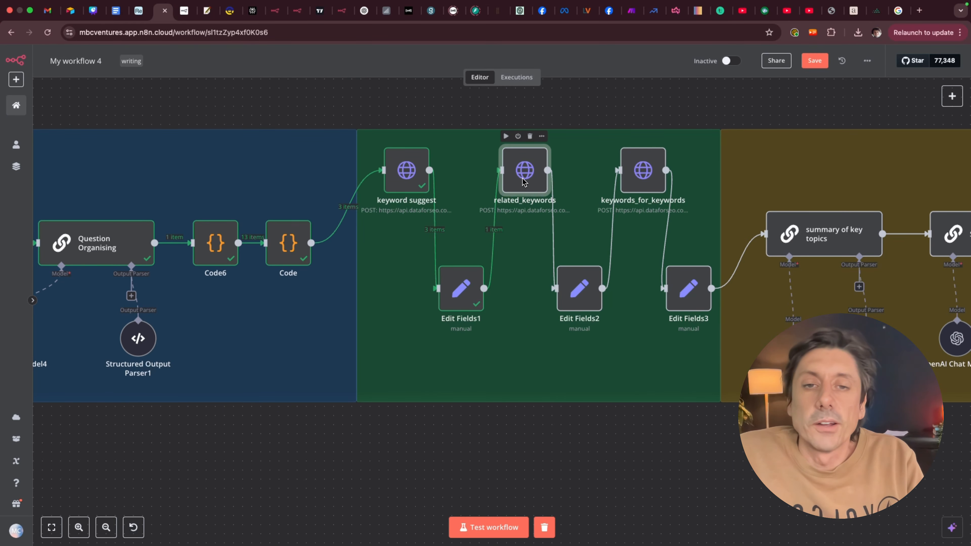
pyautogui.click(543, 182)
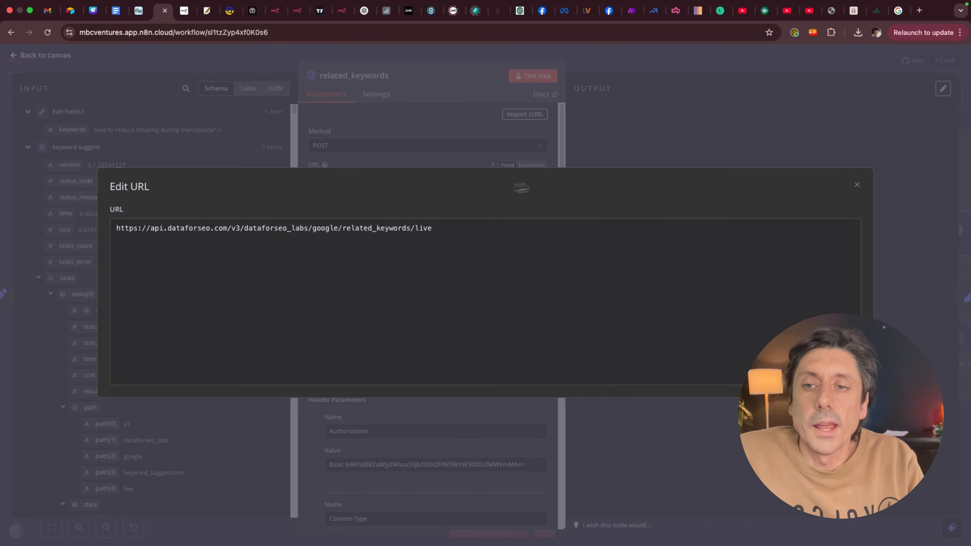
pyautogui.click(856, 184)
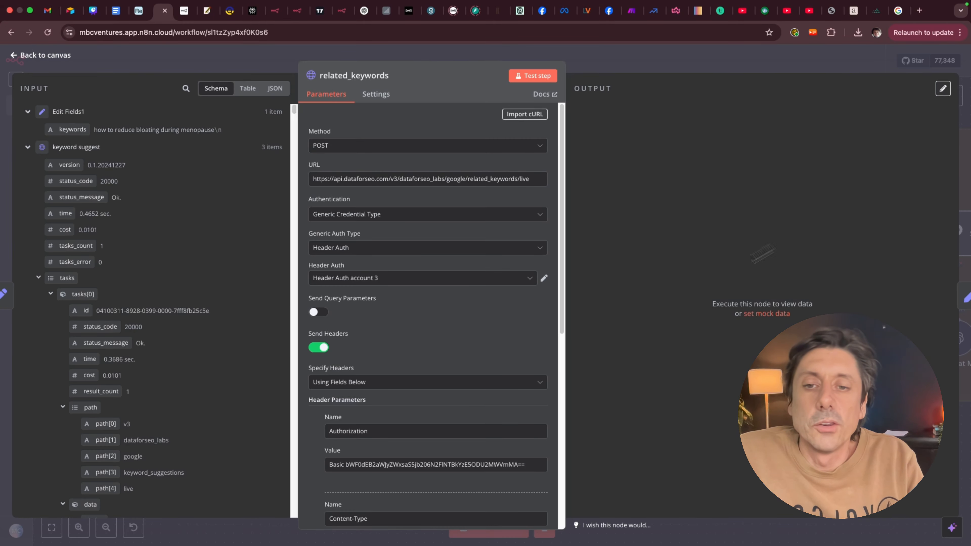
pyautogui.scroll(-8, 504, 354)
pyautogui.click(540, 412)
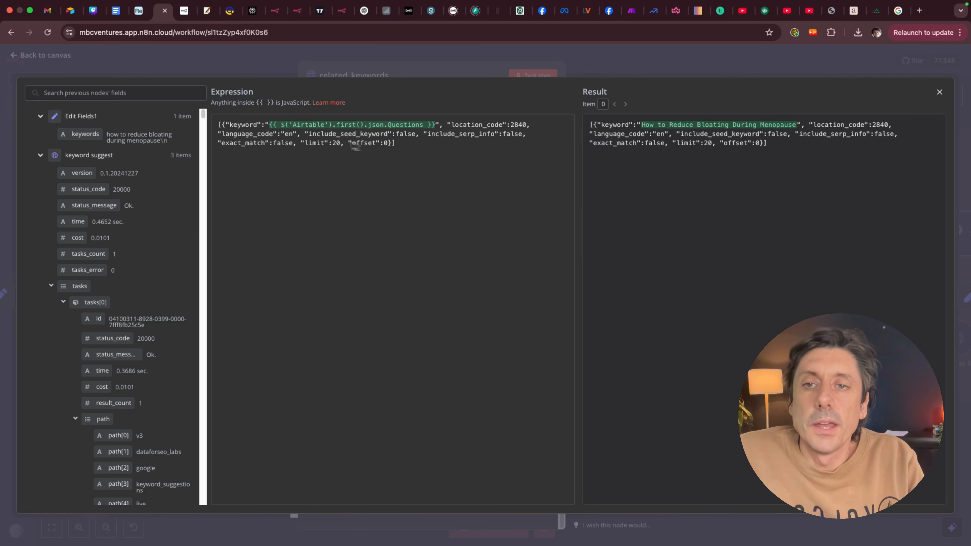
pyautogui.click(940, 93)
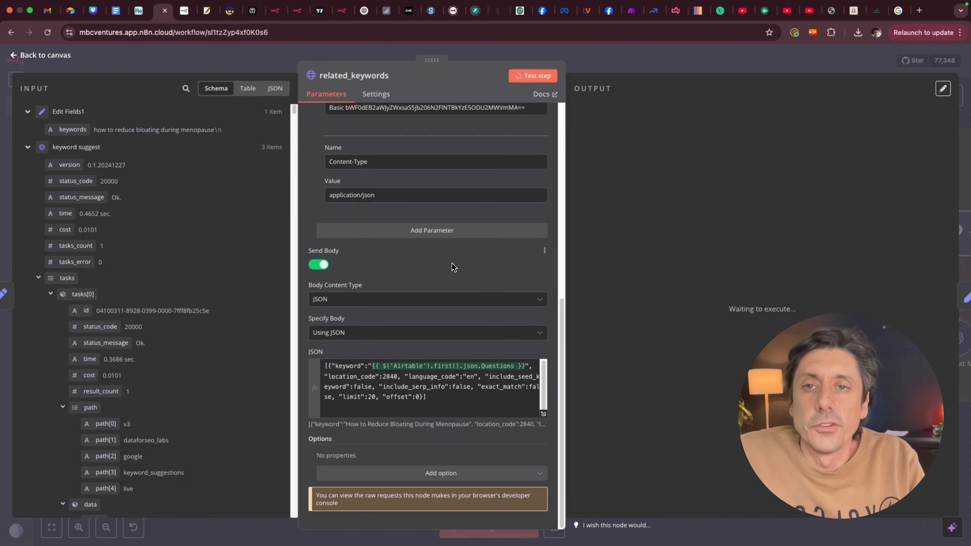
# Step: Test the related_keywords node and review the returned keyword data in its JSON output
pyautogui.scroll(-10, 722, 353)
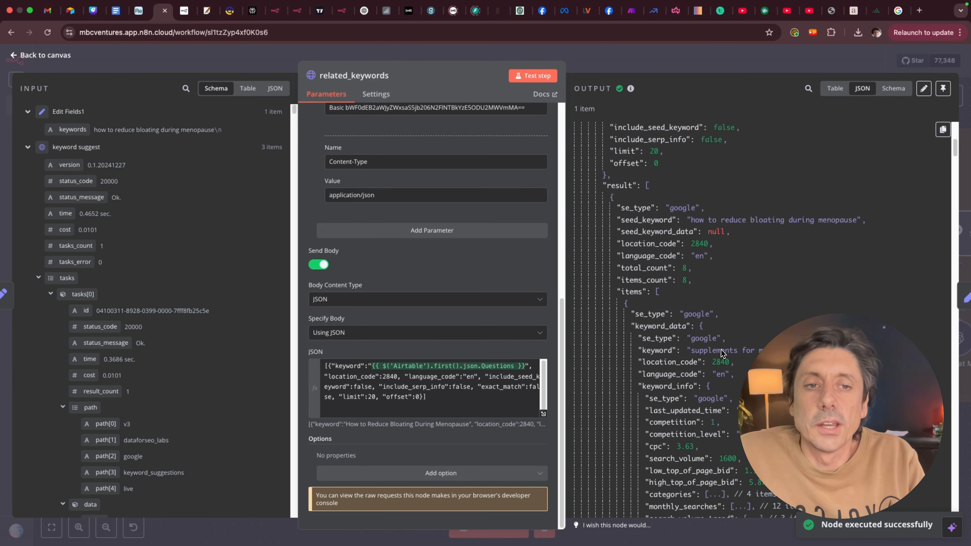
pyautogui.scroll(-15, 750, 325)
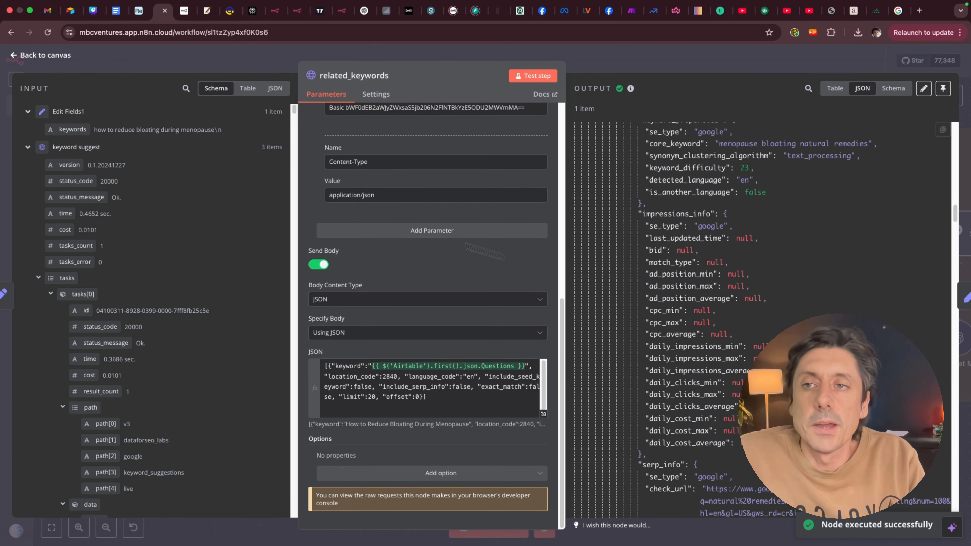
pyautogui.click(65, 67)
# Step: Inspect Edit Fields2's keyword deduplication expression, then test the node and highlight the combined keywords list in its output
pyautogui.doubleClick(577, 293)
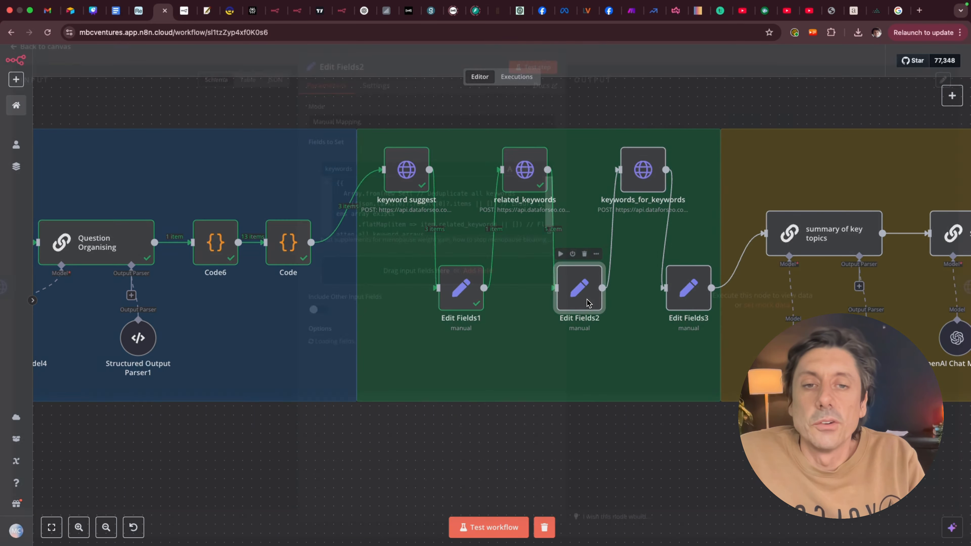
pyautogui.click(548, 240)
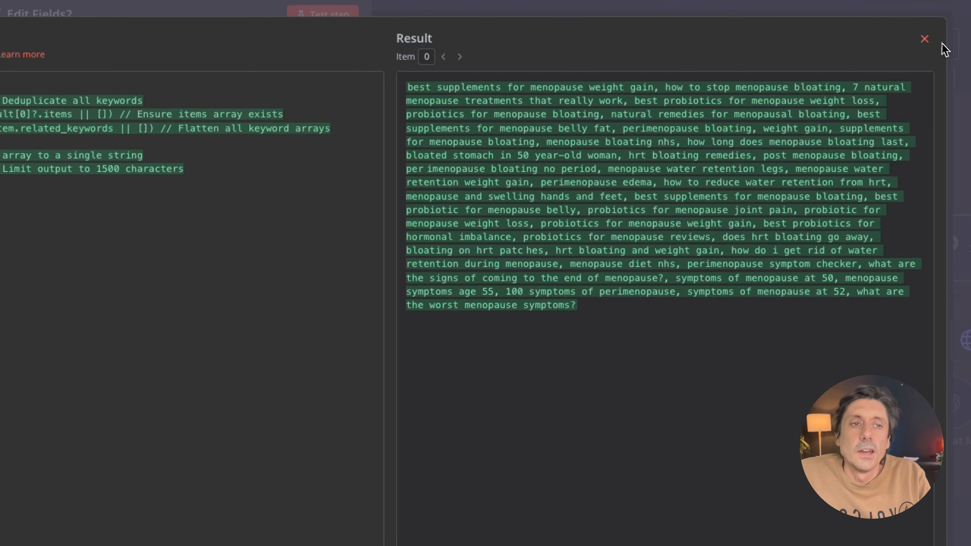
pyautogui.click(924, 39)
pyautogui.click(323, 14)
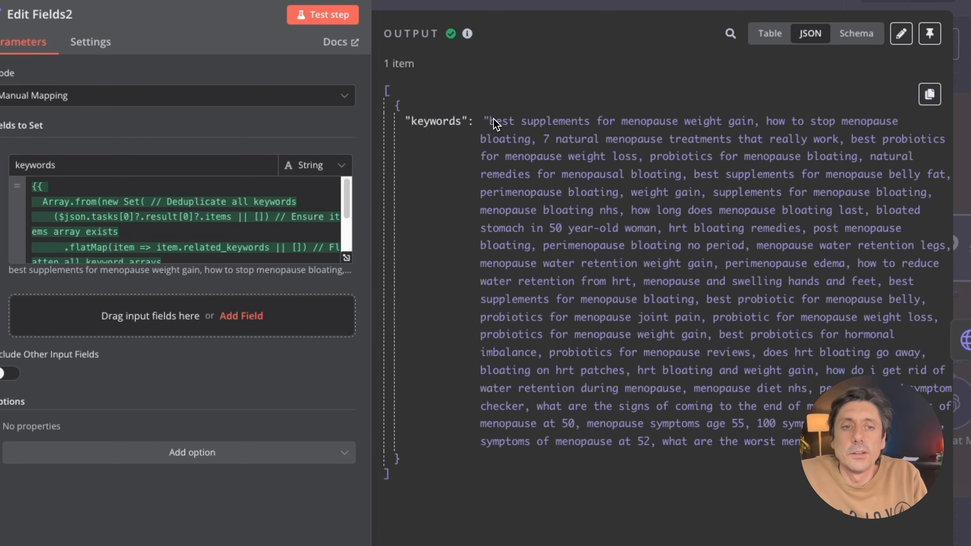
pyautogui.moveTo(494, 123); pyautogui.dragTo(879, 442)
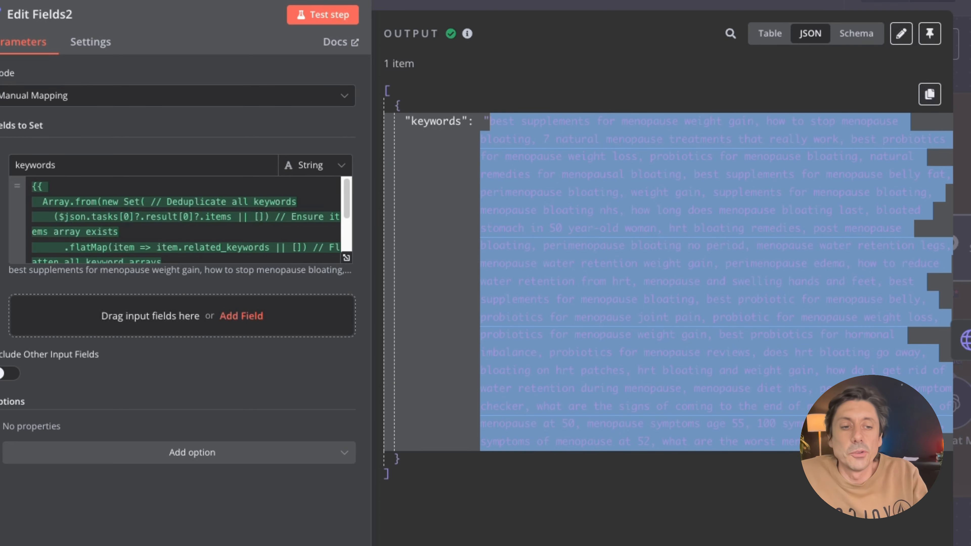
pyautogui.click(629, 246)
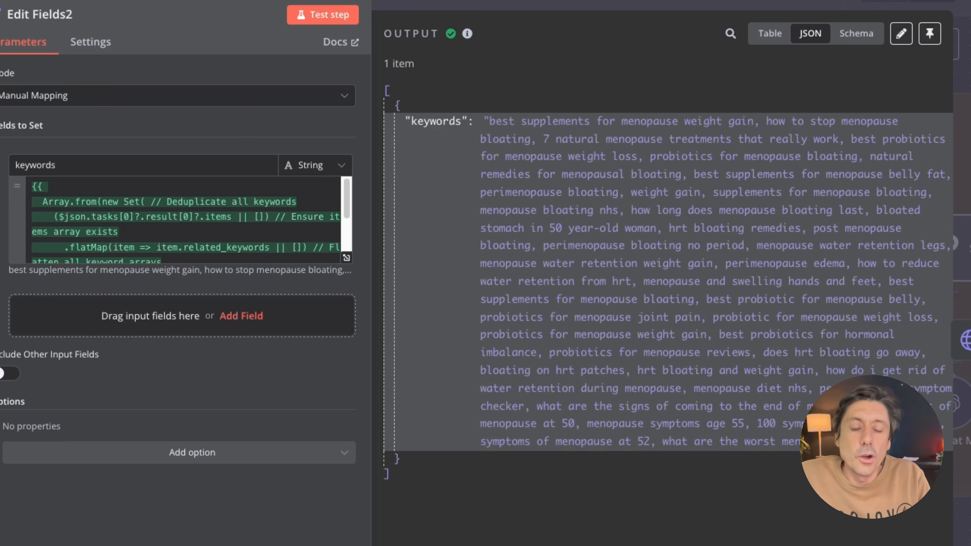
pyautogui.press('Escape')
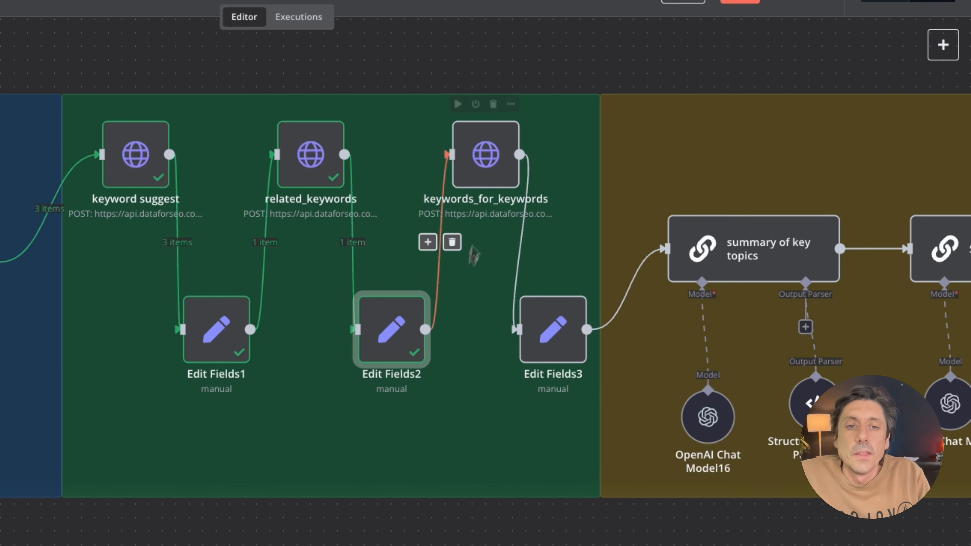
# Step: Inspect the keywords_for_keywords node's full endpoint URL and the JSON body expression that uses the Airtable Questions field
pyautogui.doubleClick(490, 181)
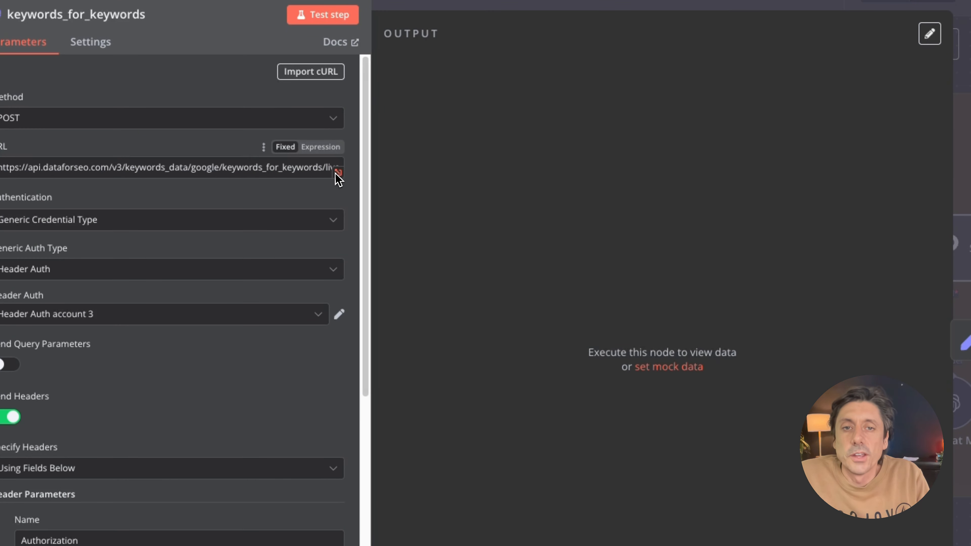
pyautogui.click(338, 178)
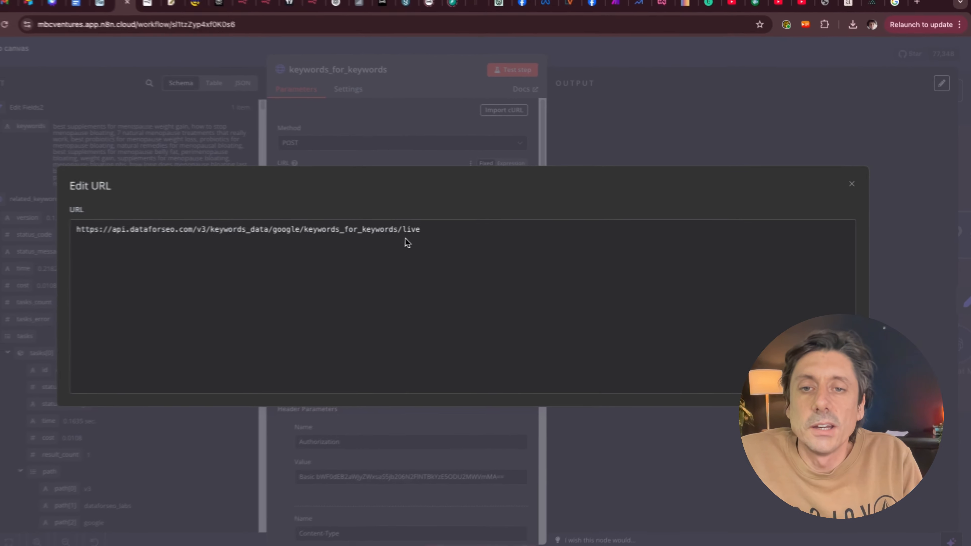
pyautogui.click(855, 191)
pyautogui.scroll(-10, 497, 363)
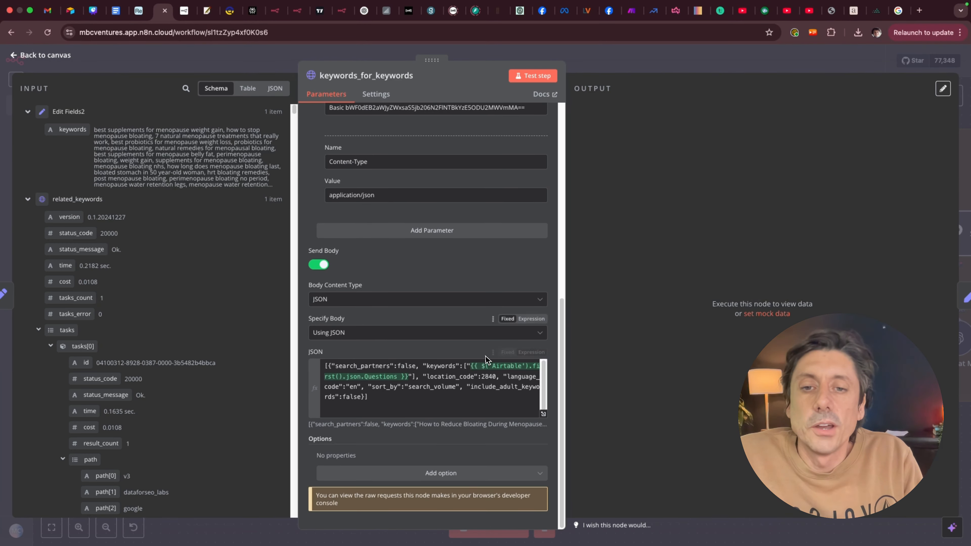
pyautogui.click(543, 415)
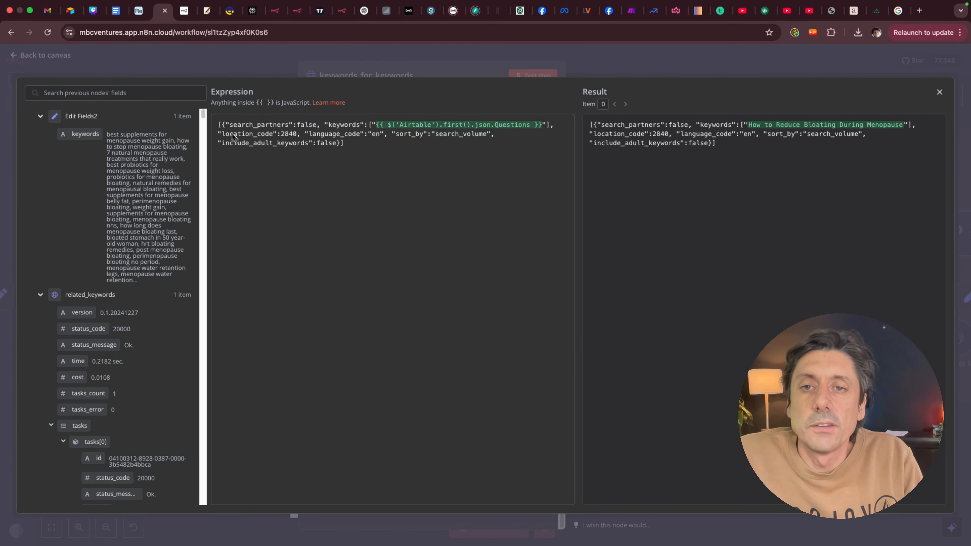
pyautogui.click(939, 92)
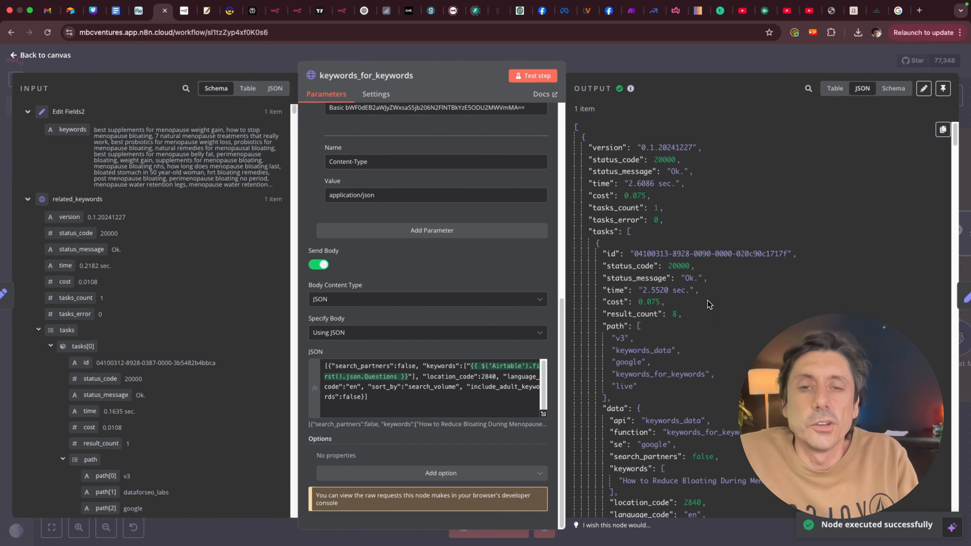
# Step: Test the keywords_for_keywords node and review the monthly search volumes in its JSON output
pyautogui.scroll(-15, 707, 302)
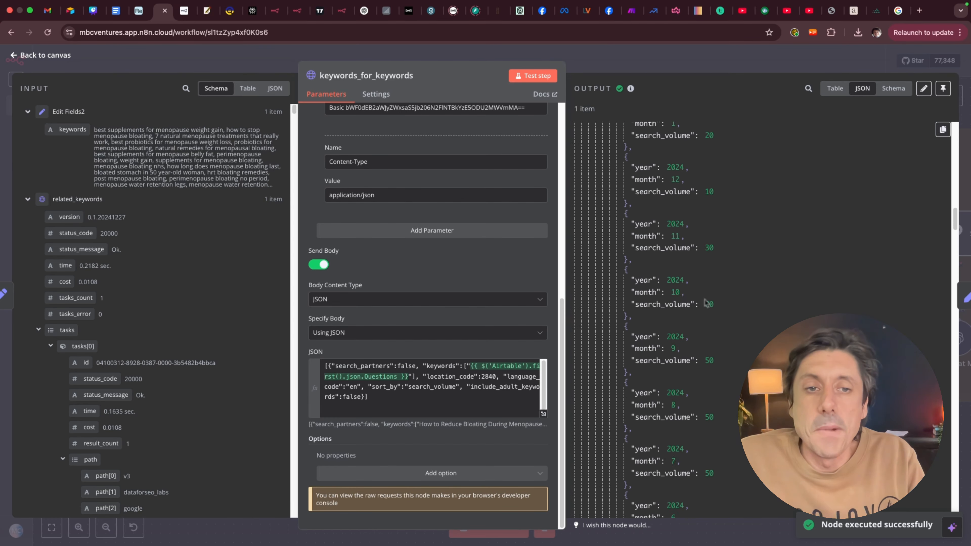
pyautogui.click(50, 64)
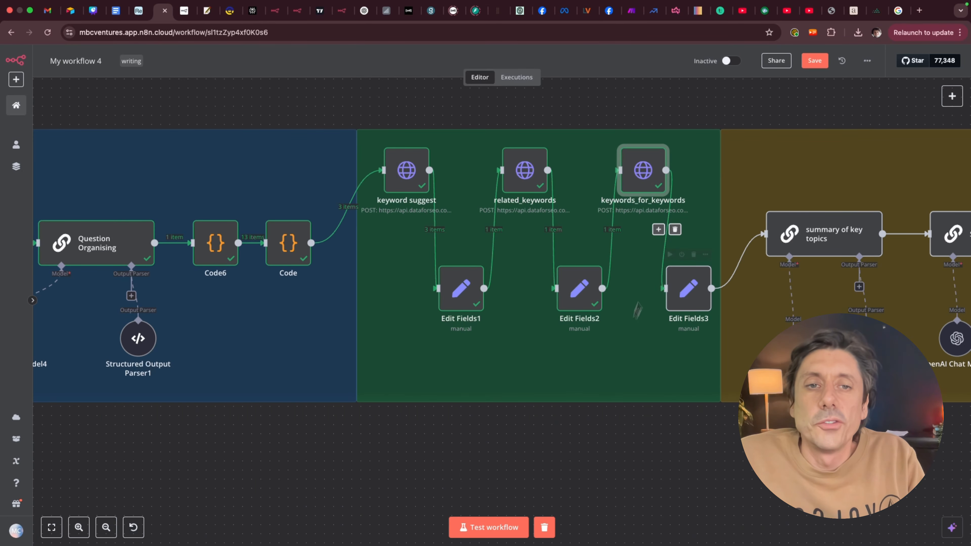
# Step: Test the Edit Fields3 node and highlight the comma-separated keywords_for_keywords value in its output
pyautogui.doubleClick(686, 289)
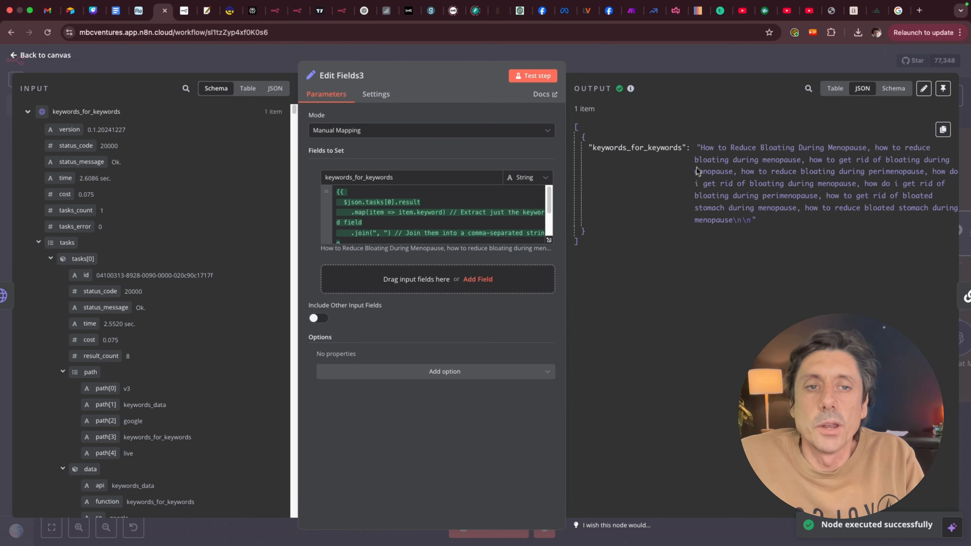
pyautogui.moveTo(696, 148); pyautogui.dragTo(753, 229)
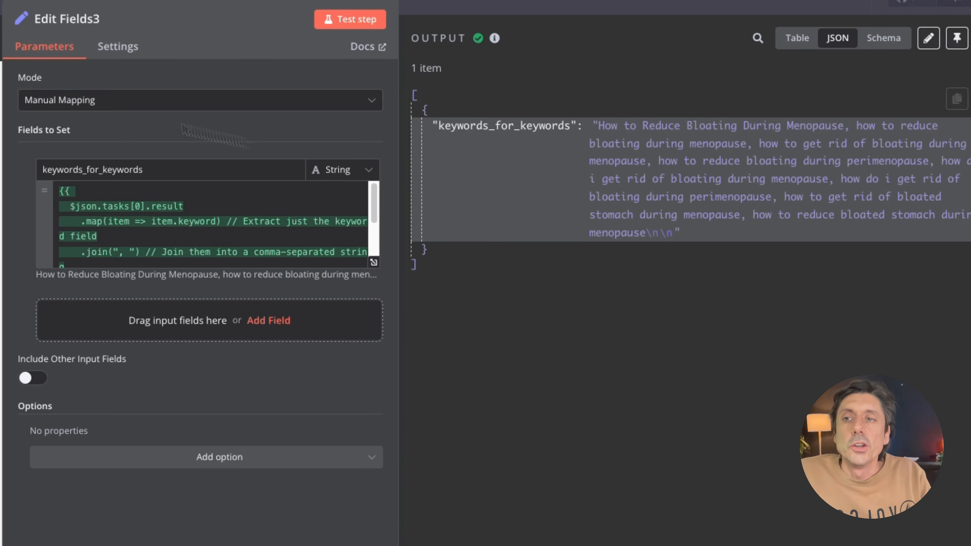
pyautogui.press('Escape')
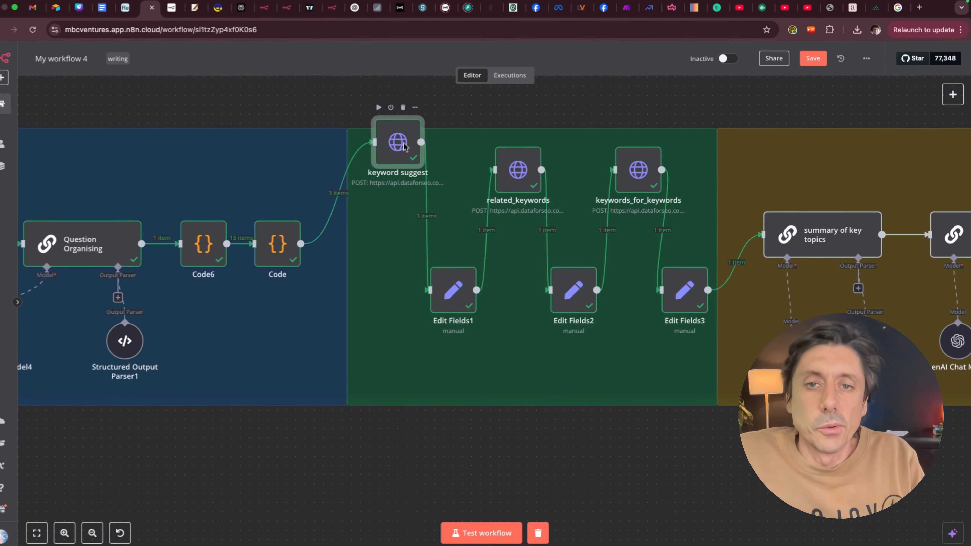
# Step: Survey the summary of key topics and Search Intent nodes in the yellow section, then return to the blue question-organising section
pyautogui.moveTo(413, 187); pyautogui.dragTo(417, 176)
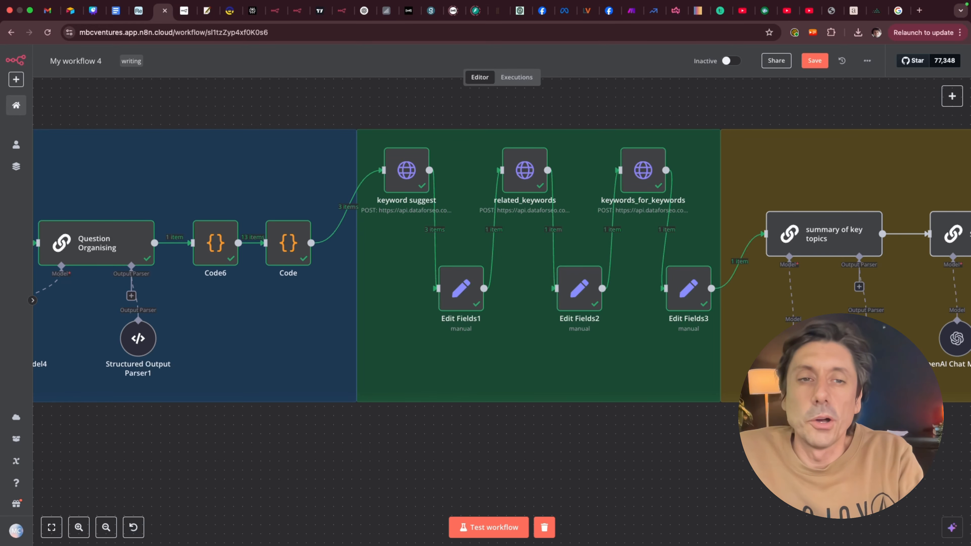
pyautogui.hscroll(15, 501, 267)
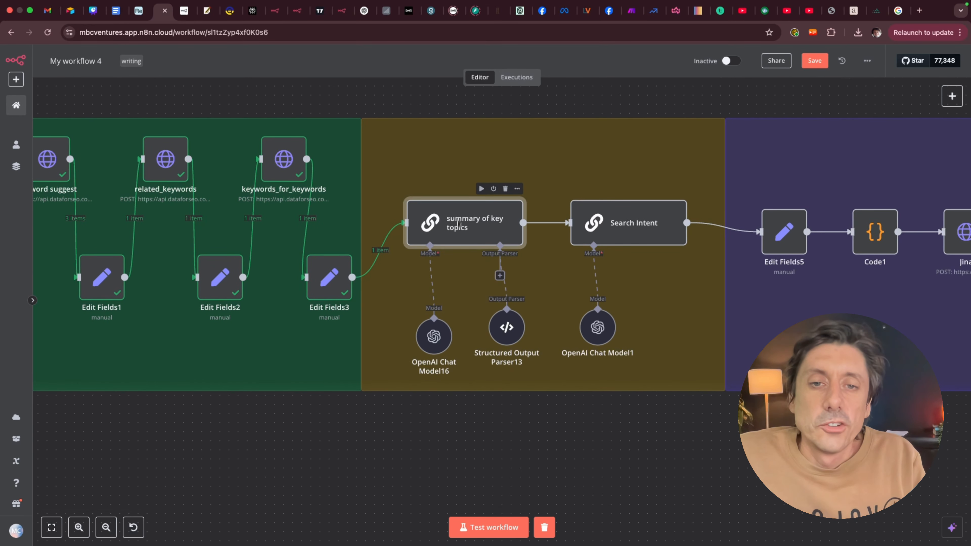
pyautogui.moveTo(633, 241)
pyautogui.mouseDown()
pyautogui.moveTo(642, 195)
pyautogui.moveTo(636, 240)
pyautogui.mouseUp()
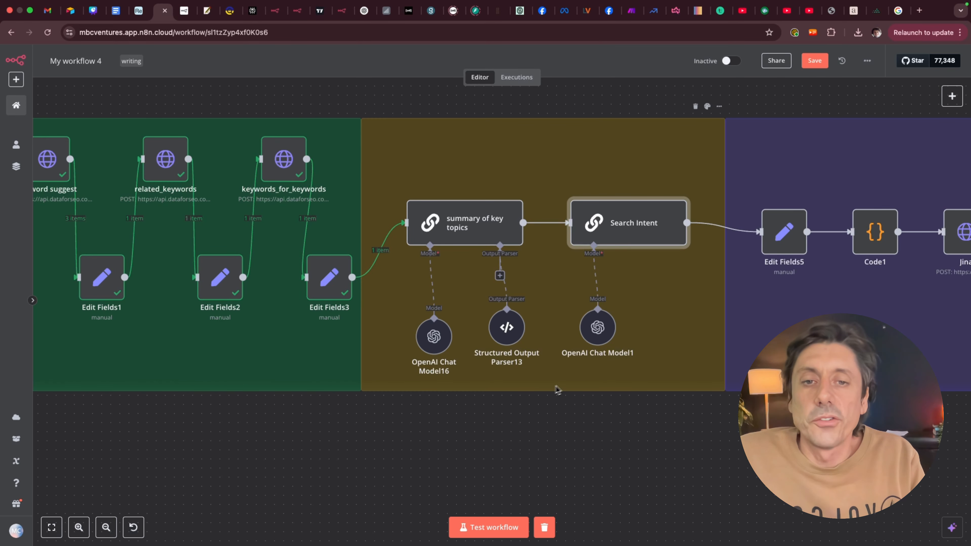
pyautogui.click(323, 436)
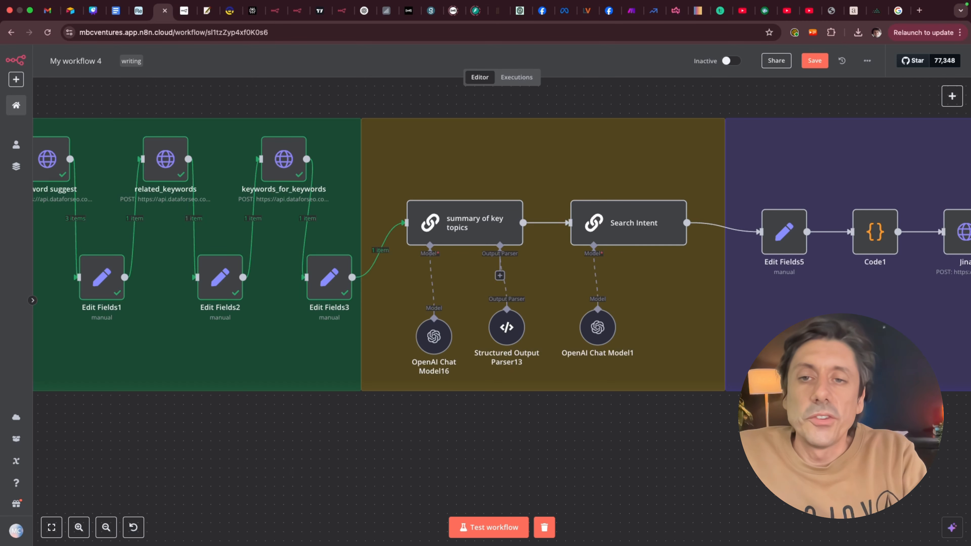
pyautogui.hscroll(-15, 497, 256)
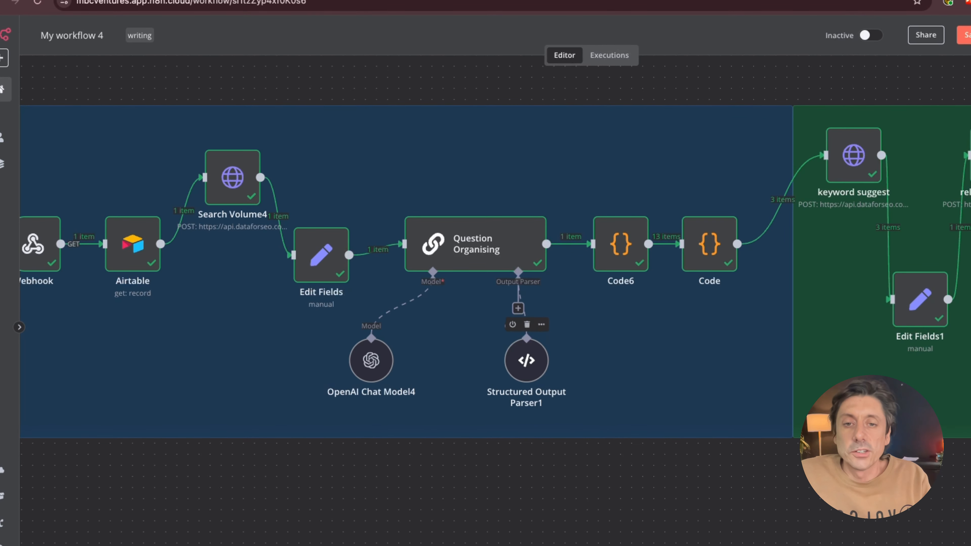
# Step: Check the Question Organising node, then expand the JSON example in its Structured Output Parser1 node and highlight the whole array of questions
pyautogui.doubleClick(466, 242)
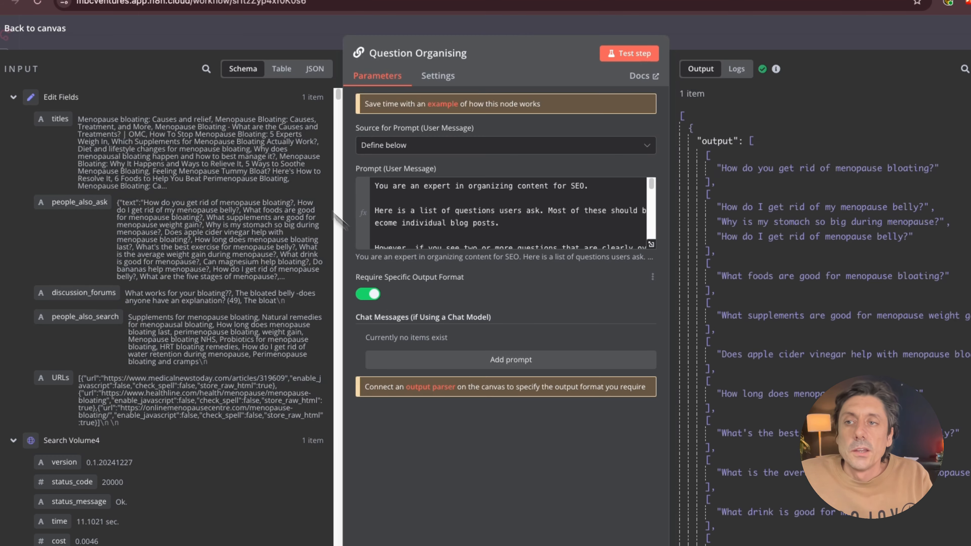
pyautogui.click(57, 46)
pyautogui.doubleClick(531, 367)
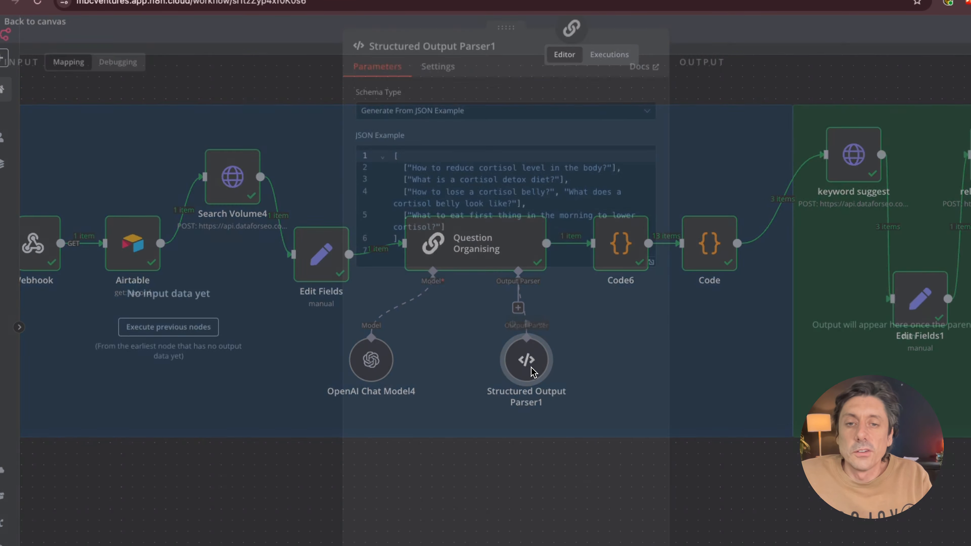
pyautogui.click(651, 269)
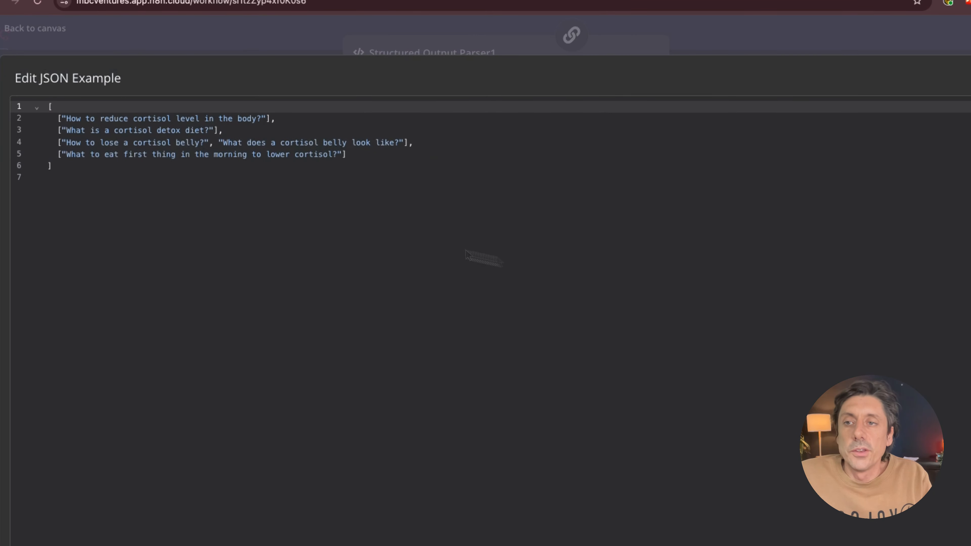
pyautogui.moveTo(68, 201); pyautogui.dragTo(43, 105)
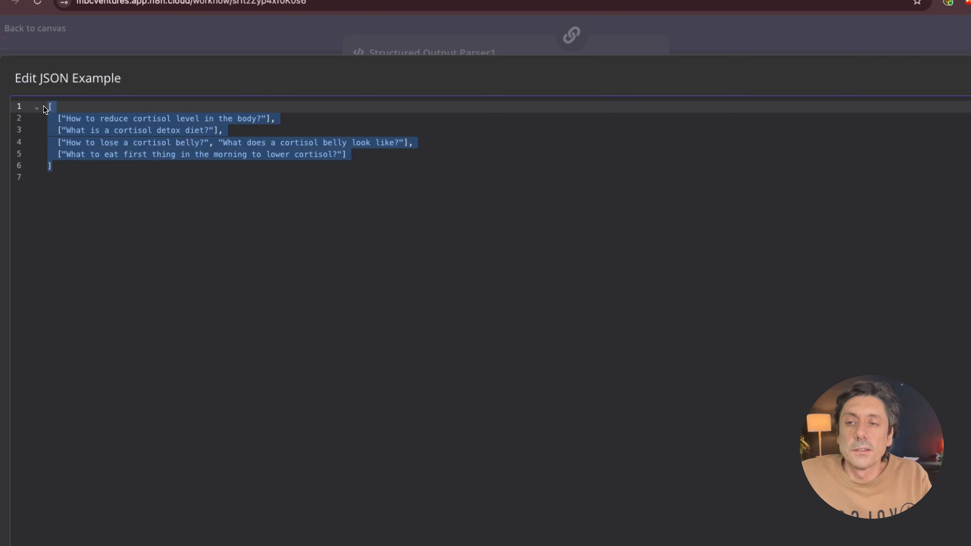
pyautogui.click(92, 260)
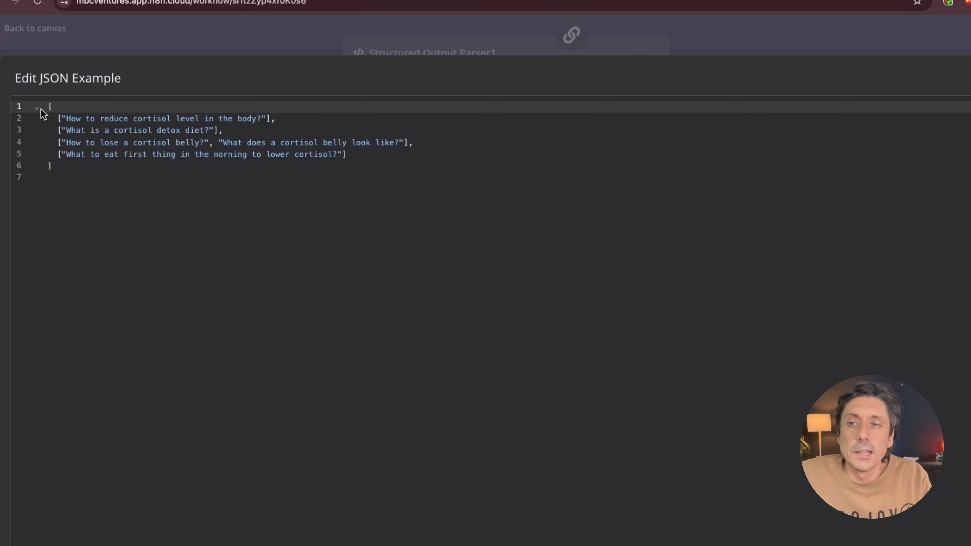
pyautogui.click(948, 100)
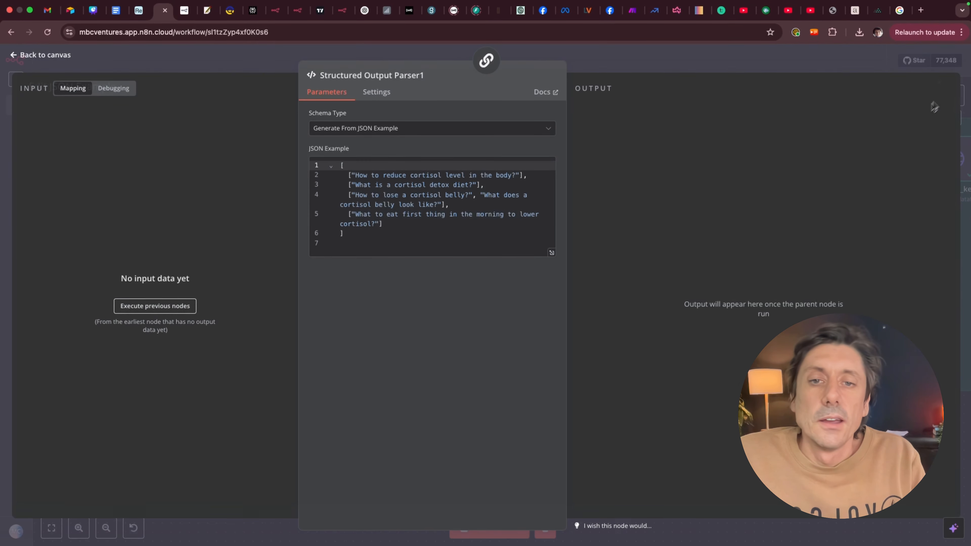
pyautogui.press('Escape')
# Step: Move the OpenAI Chat Model16 node in the yellow section so it lines up level with the Structured Output Parser13 node
pyautogui.moveTo(429, 234)
pyautogui.mouseDown()
pyautogui.moveTo(419, 188)
pyautogui.moveTo(437, 243)
pyautogui.mouseUp()
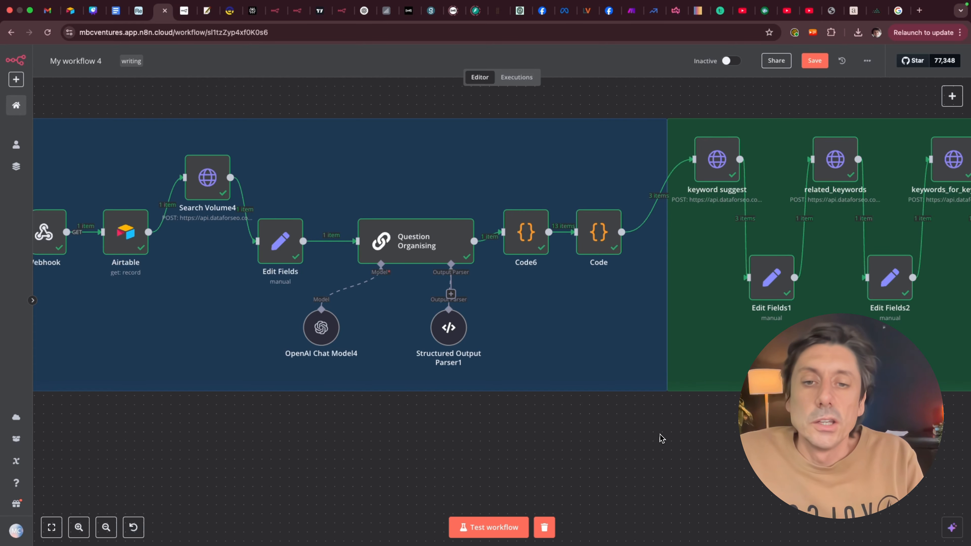
pyautogui.hscroll(5, 661, 438)
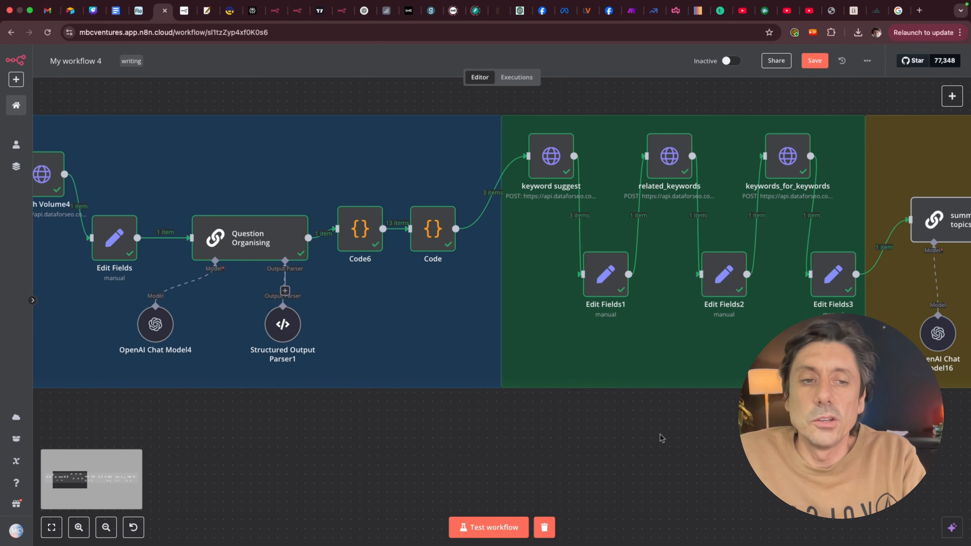
pyautogui.hscroll(15, 662, 438)
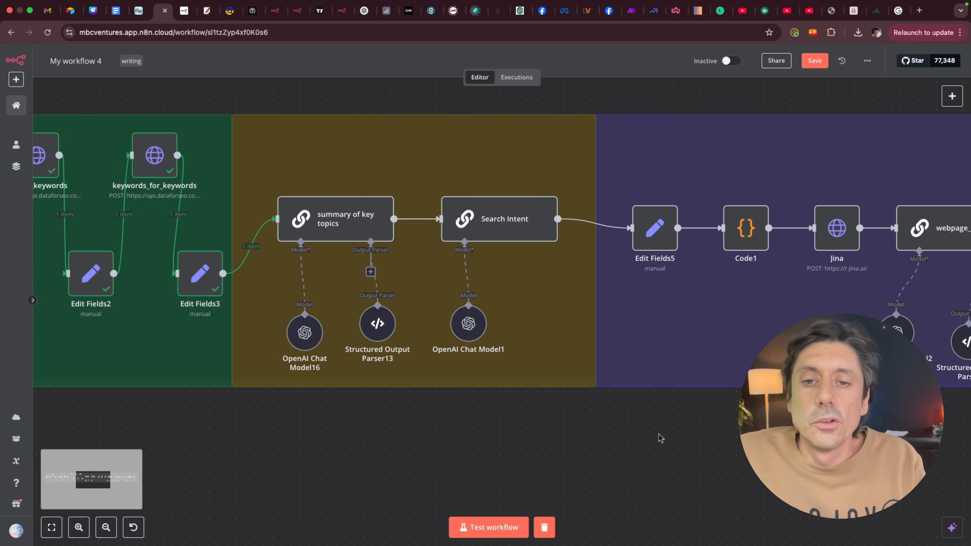
pyautogui.moveTo(376, 322)
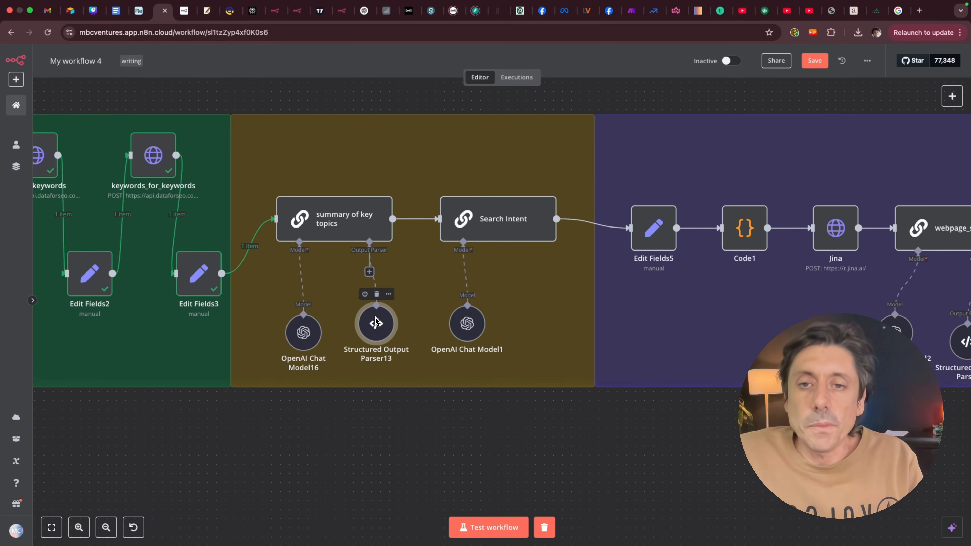
pyautogui.moveTo(305, 342); pyautogui.dragTo(268, 333)
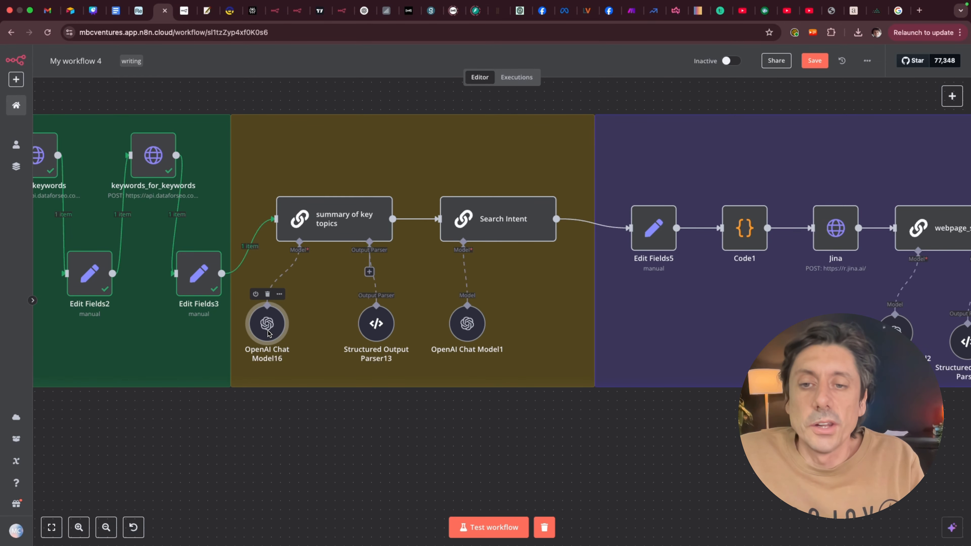
# Step: Open the summary of key topics node and expand its full user prompt expression to examine the research fields it uses
pyautogui.doubleClick(337, 230)
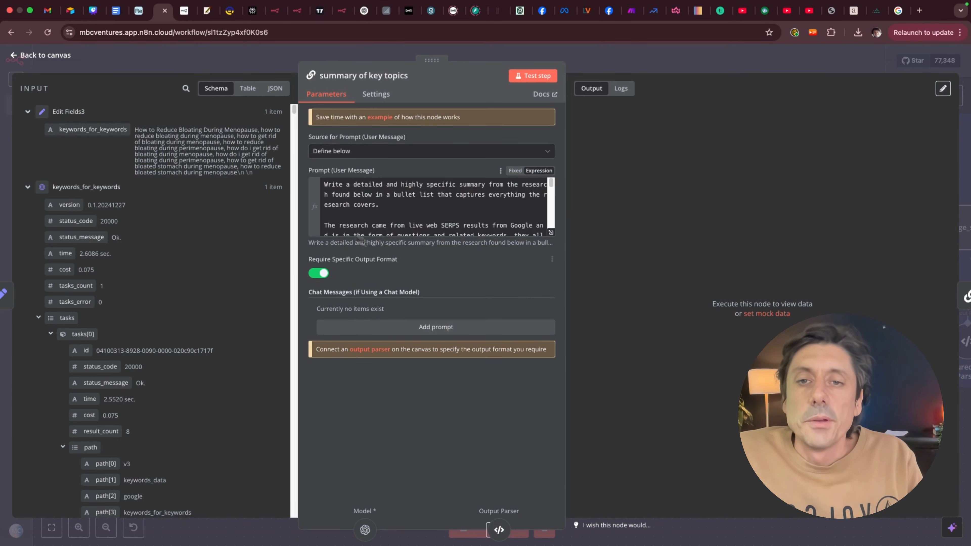
pyautogui.click(551, 232)
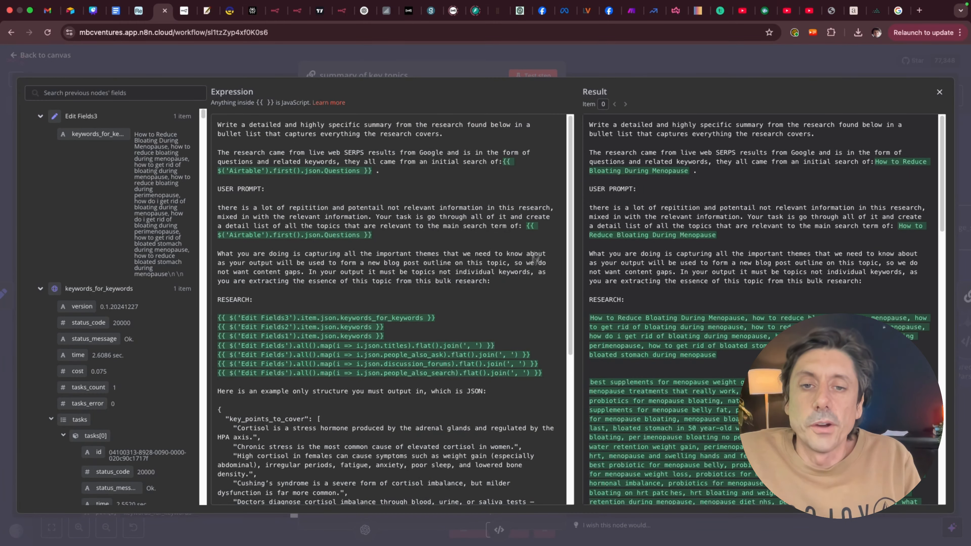
# Step: Read through the summary of key topics prompt, including its research expressions and the example JSON structure, and close the expression editor
pyautogui.scroll(-6, 366, 350)
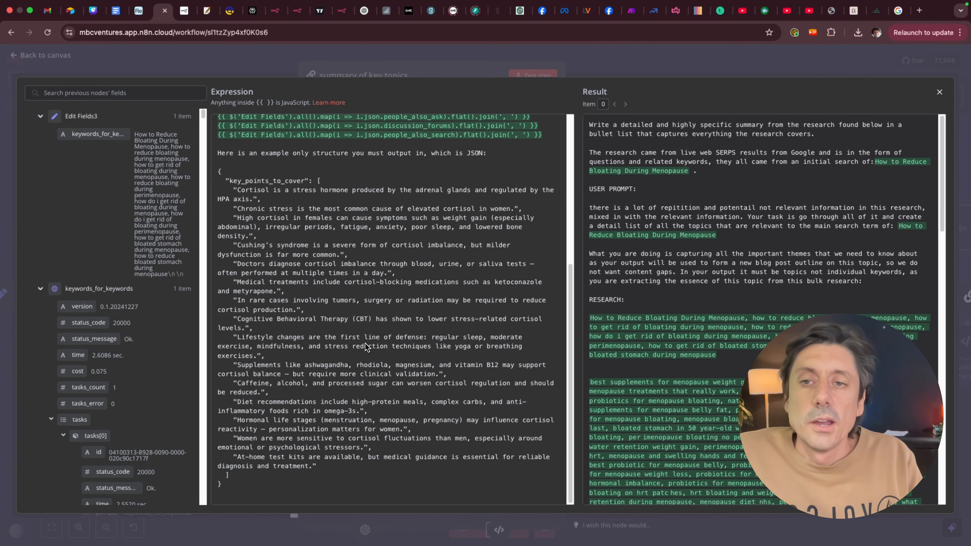
pyautogui.scroll(6, 365, 346)
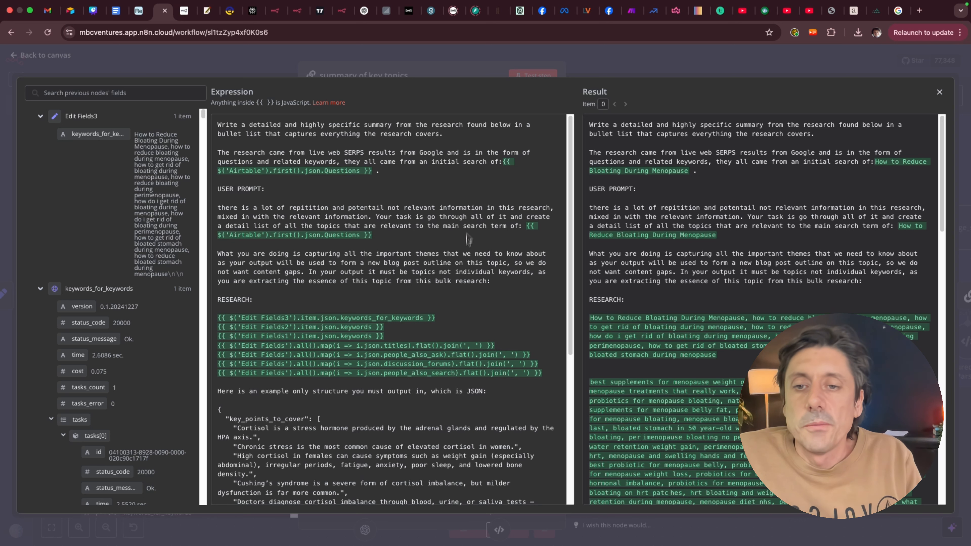
pyautogui.scroll(-3, 459, 286)
pyautogui.moveTo(542, 248); pyautogui.dragTo(226, 197)
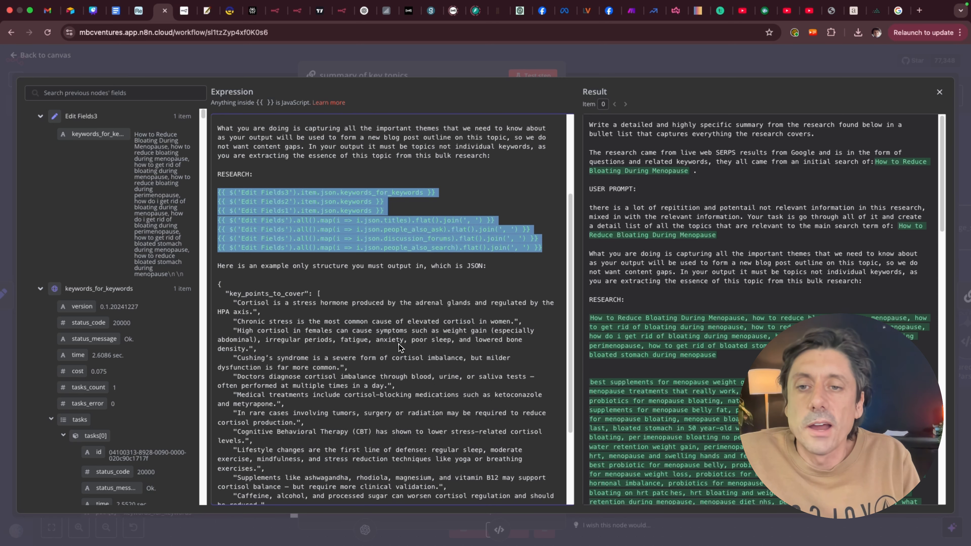
pyautogui.scroll(-3, 305, 354)
pyautogui.moveTo(219, 206); pyautogui.dragTo(293, 529)
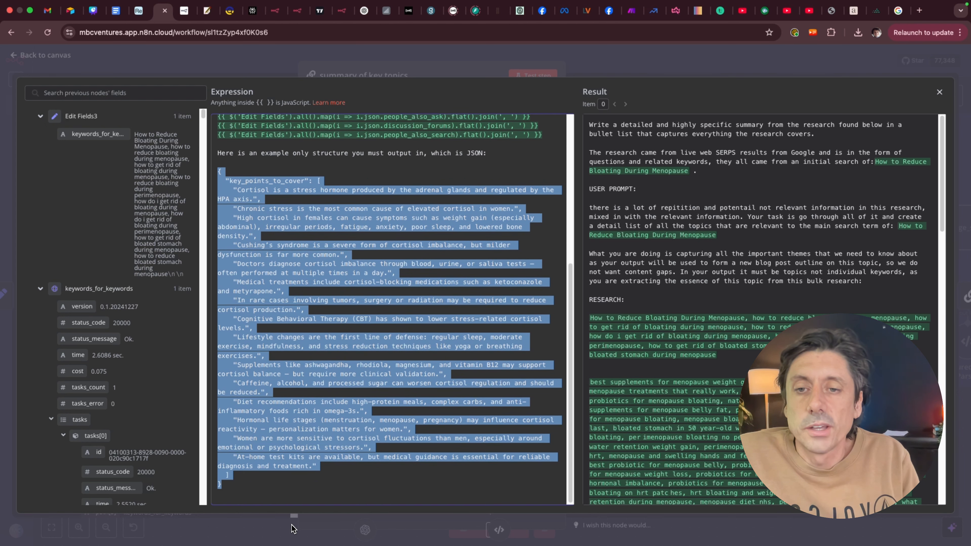
pyautogui.click(399, 484)
pyautogui.scroll(9, 383, 340)
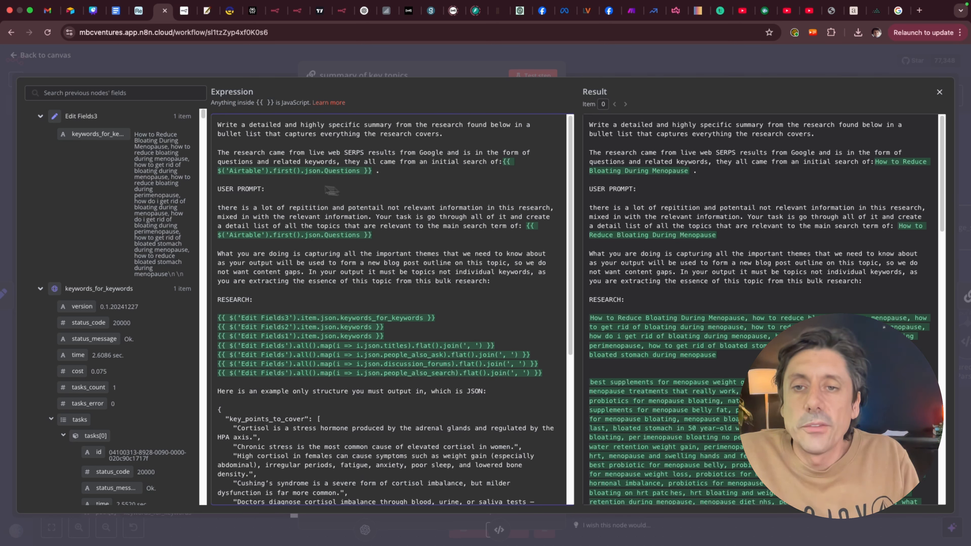
pyautogui.scroll(-5, 418, 411)
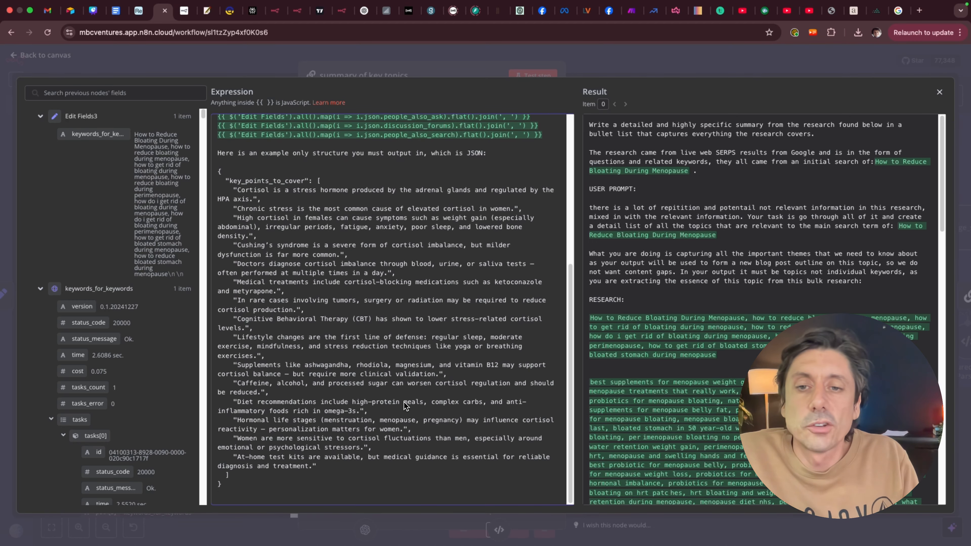
pyautogui.scroll(5, 405, 397)
pyautogui.click(940, 91)
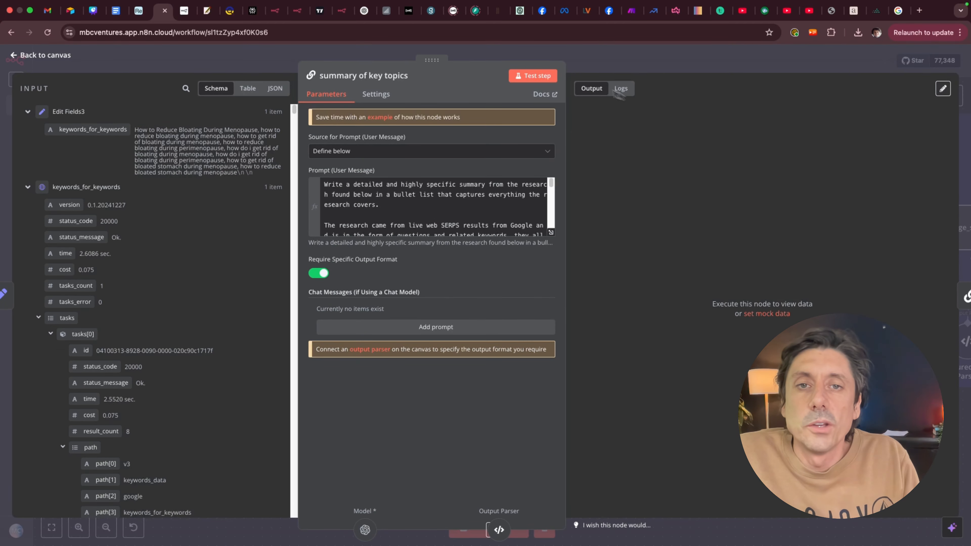
# Step: Test the summary of key topics node and review the key_points_to_cover entries in its output
pyautogui.click(536, 76)
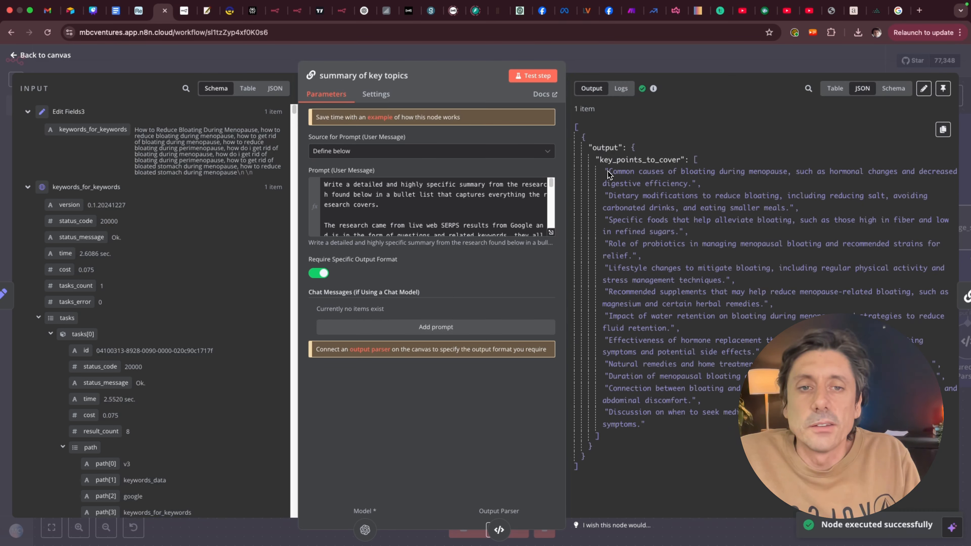
pyautogui.moveTo(607, 177); pyautogui.dragTo(646, 411)
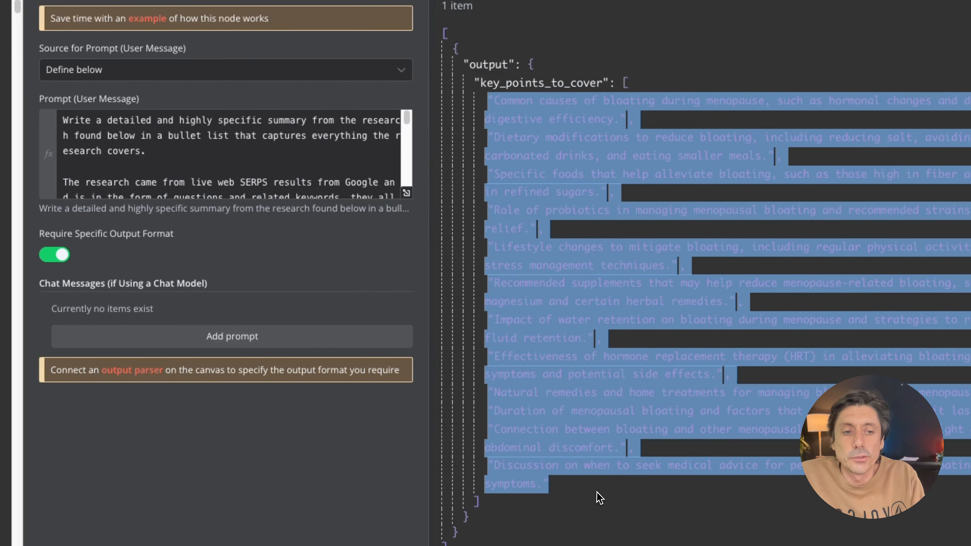
pyautogui.click(608, 485)
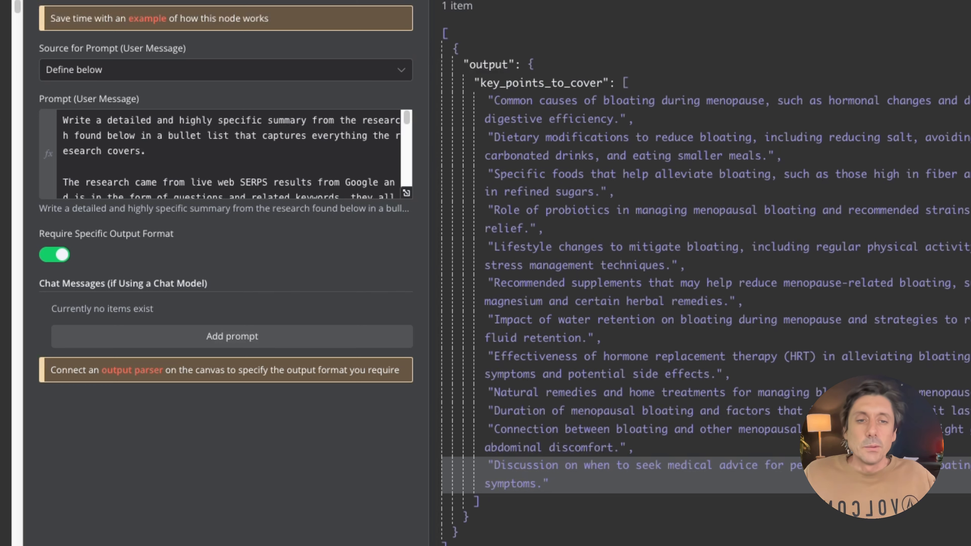
pyautogui.moveTo(489, 100); pyautogui.dragTo(554, 495)
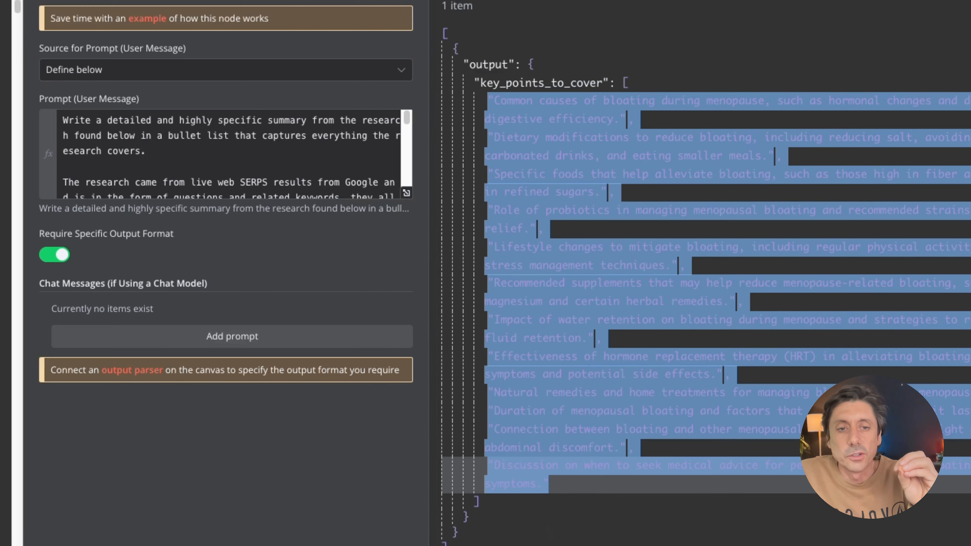
pyautogui.click(560, 531)
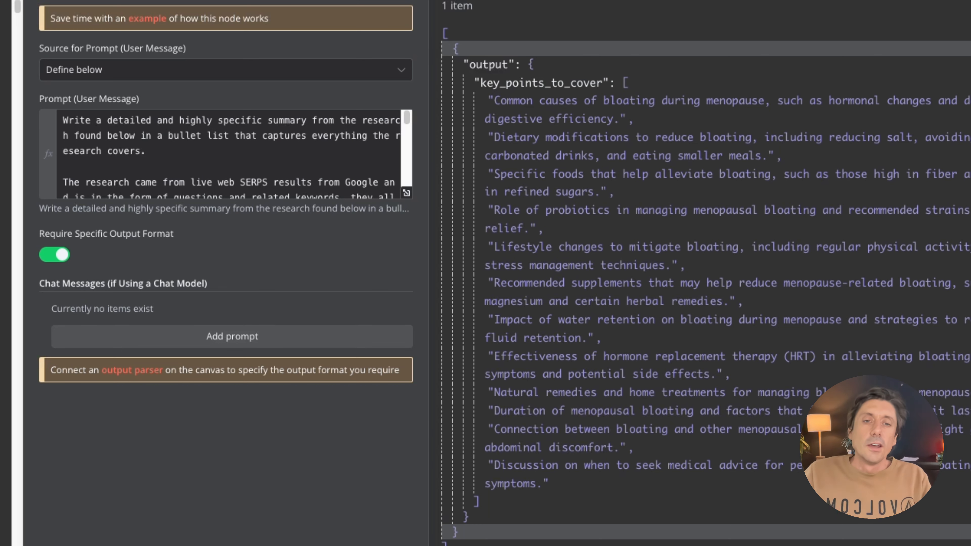
pyautogui.moveTo(492, 100); pyautogui.dragTo(564, 495)
pyautogui.click(333, 435)
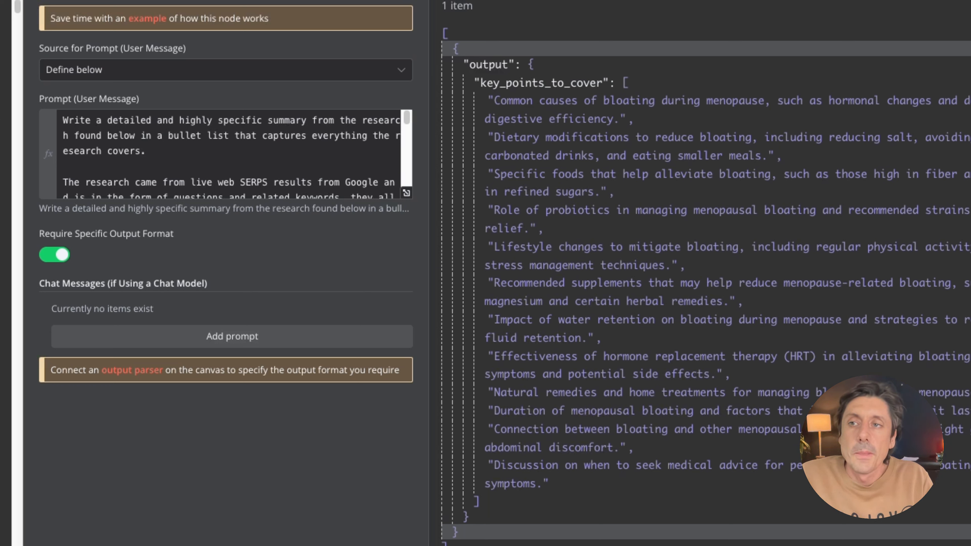
pyautogui.press('Escape')
# Step: Examine the full JSON example in Structured Output Parser13 and return to the canvas
pyautogui.doubleClick(151, 337)
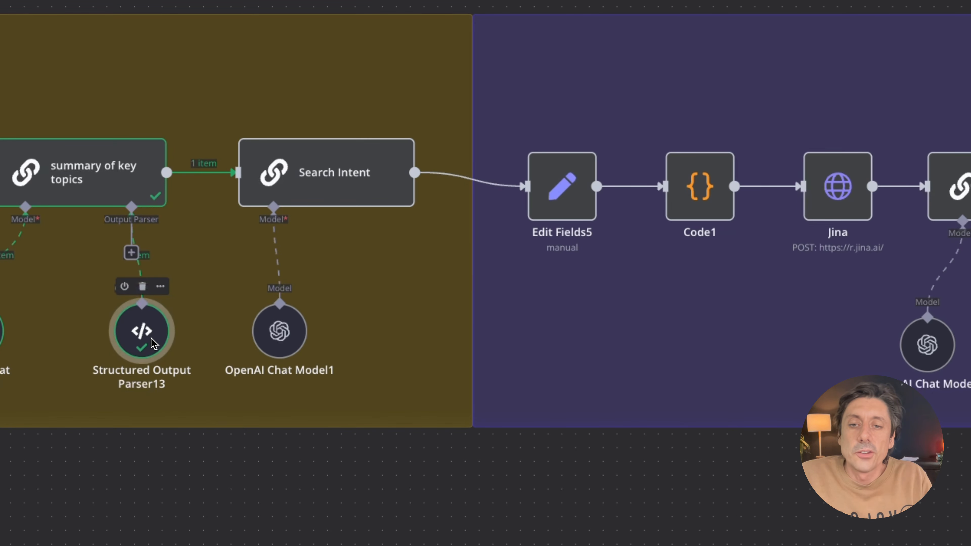
pyautogui.click(406, 377)
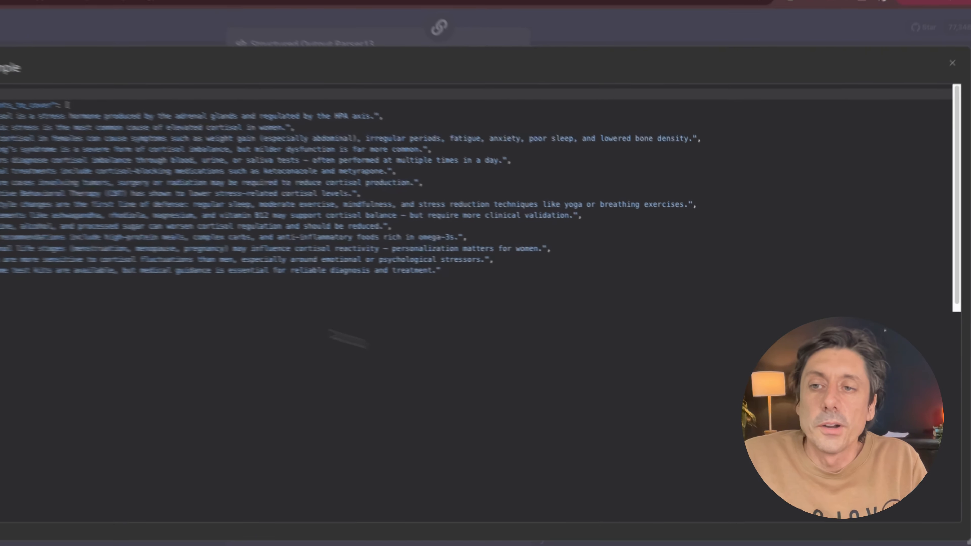
pyautogui.moveTo(63, 308); pyautogui.dragTo(42, 117)
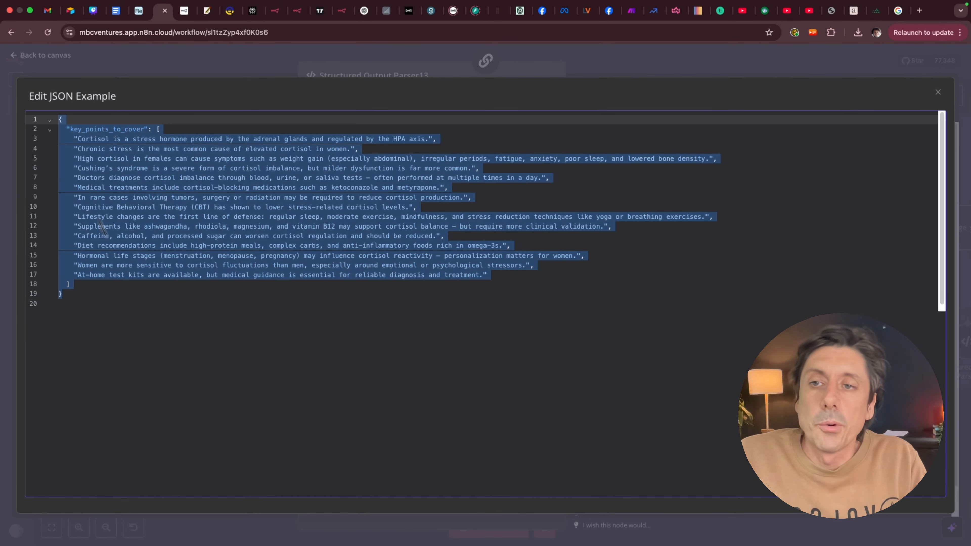
pyautogui.click(151, 326)
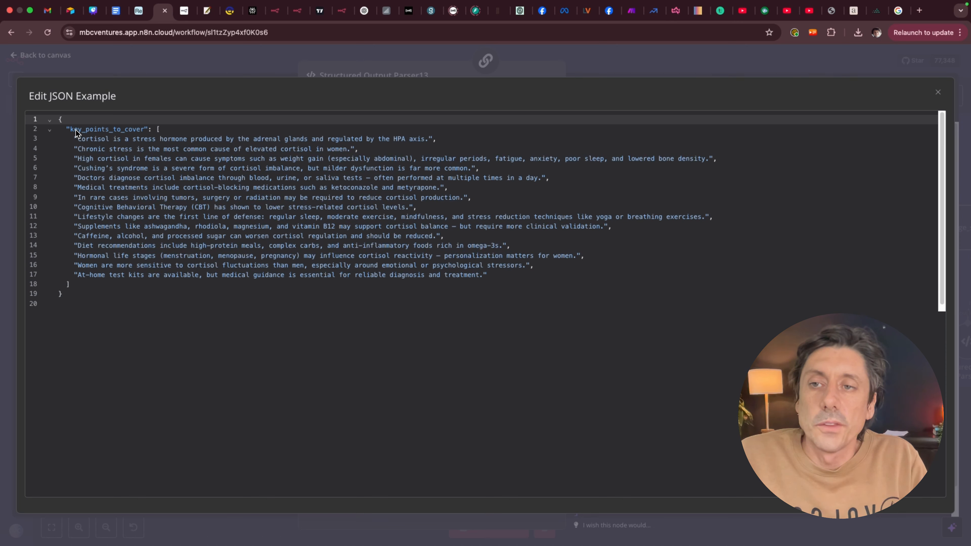
pyautogui.moveTo(76, 143); pyautogui.dragTo(117, 273)
pyautogui.click(86, 329)
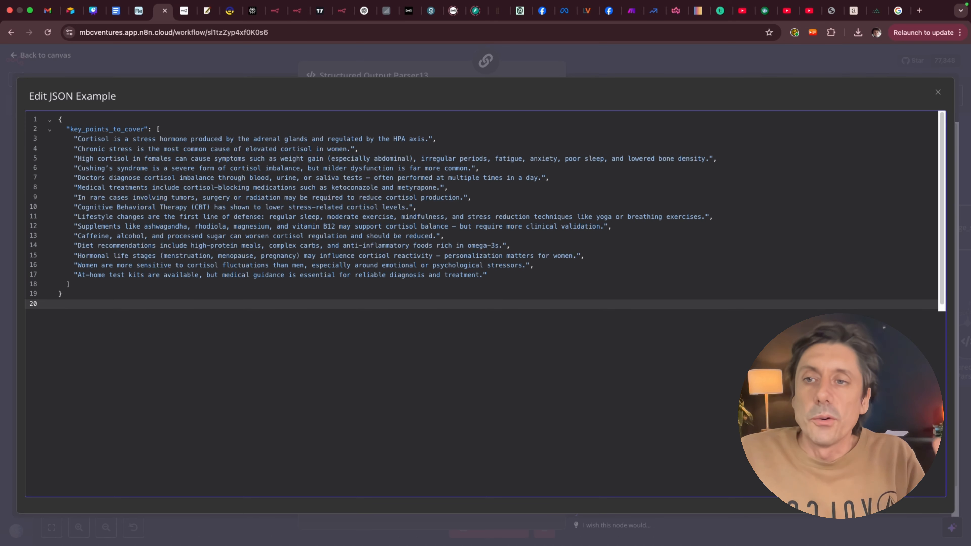
pyautogui.moveTo(74, 138); pyautogui.dragTo(120, 274)
pyautogui.click(116, 309)
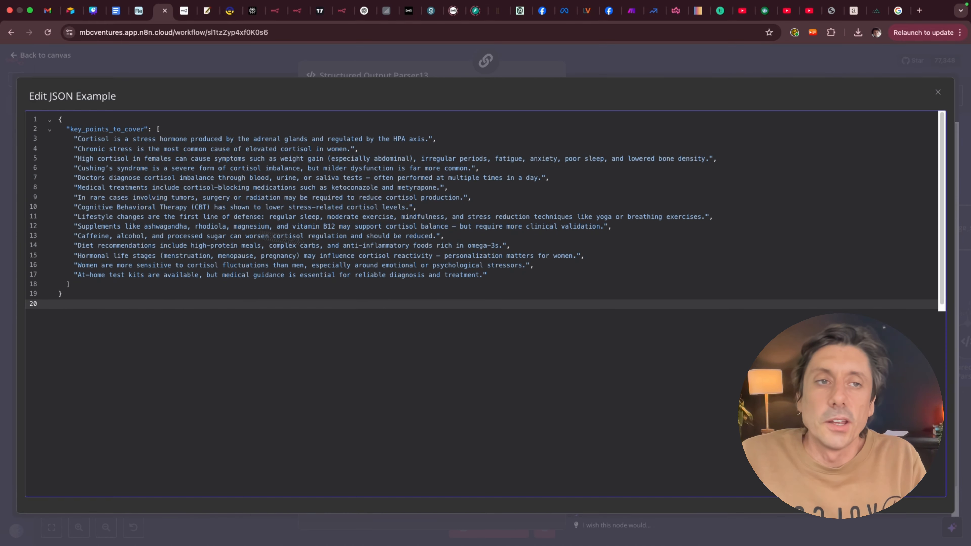
pyautogui.click(937, 95)
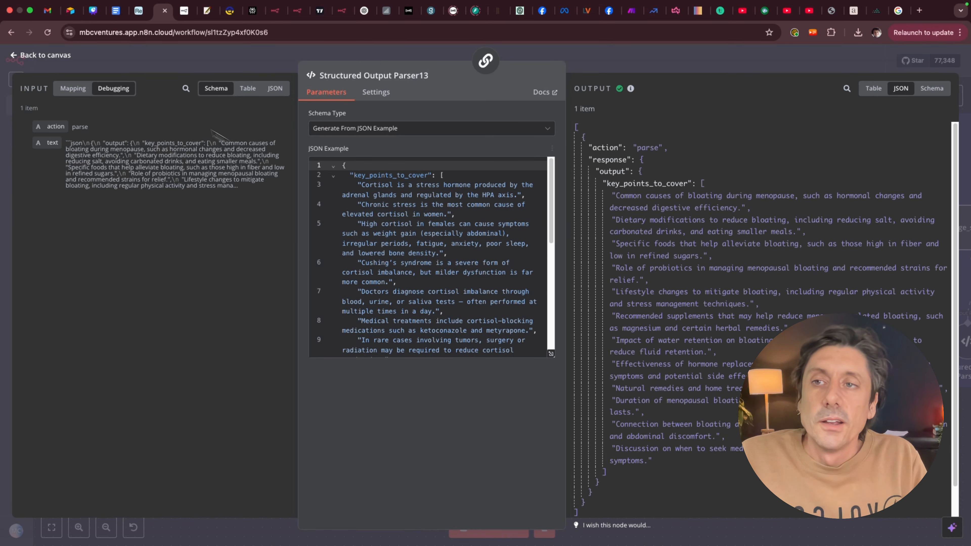
pyautogui.click(49, 57)
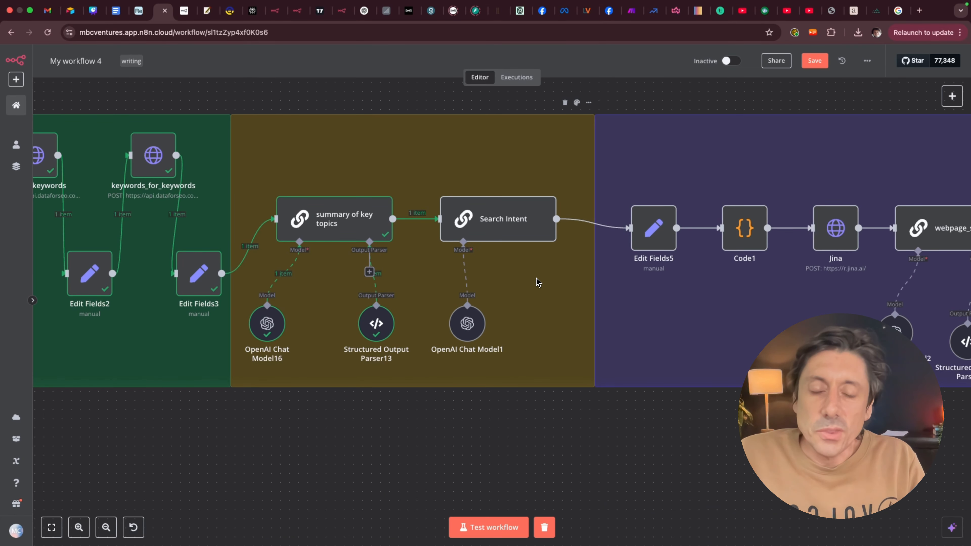
# Step: Review the Search Intent node's prompt with its resolved keyword, test the node and return to the canvas
pyautogui.moveTo(425, 221)
pyautogui.moveTo(490, 222)
pyautogui.mouseDown()
pyautogui.moveTo(461, 221)
pyautogui.moveTo(508, 221)
pyautogui.mouseUp()
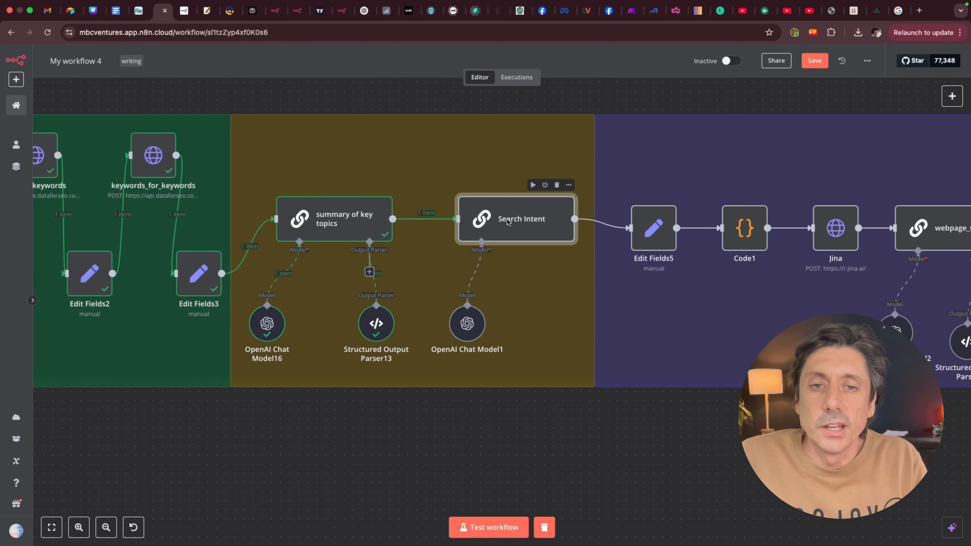
pyautogui.doubleClick(509, 221)
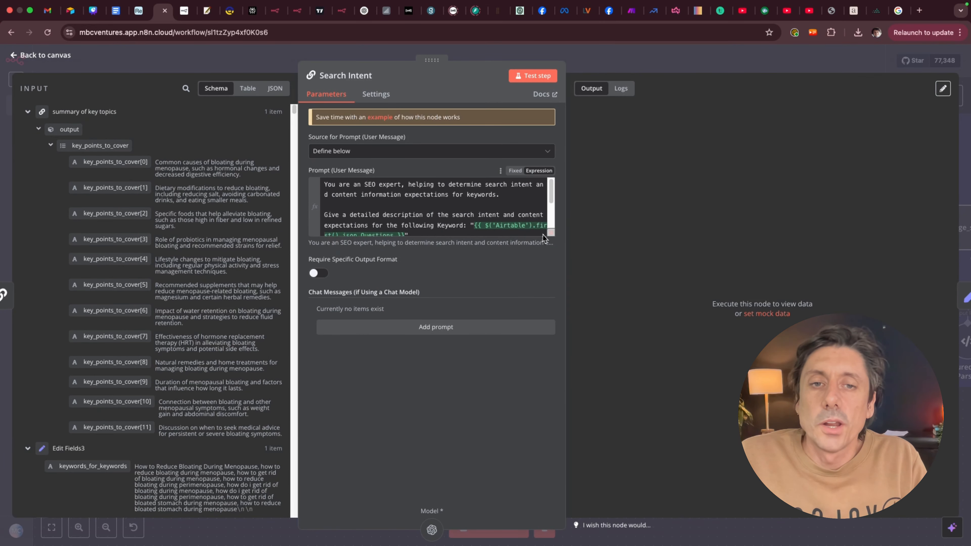
pyautogui.click(550, 232)
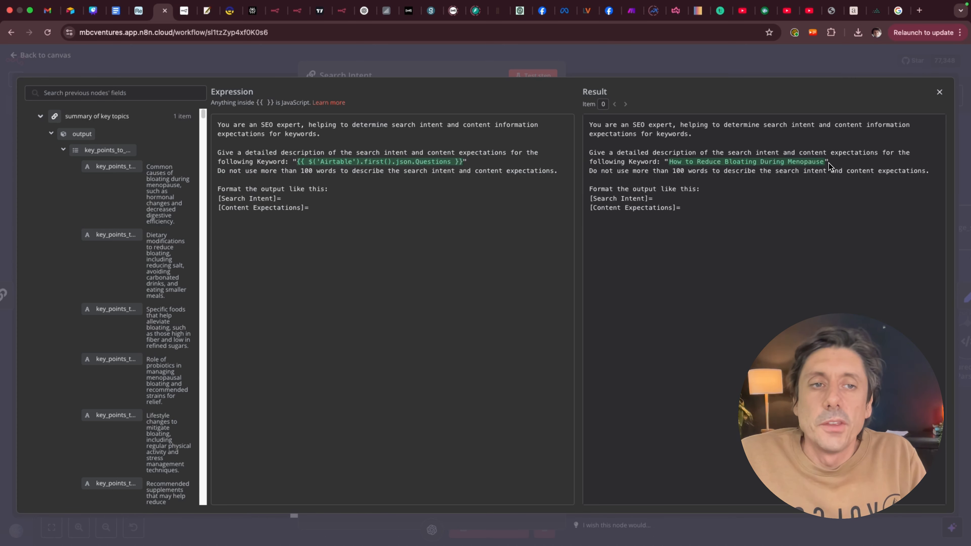
pyautogui.moveTo(825, 164); pyautogui.dragTo(670, 164)
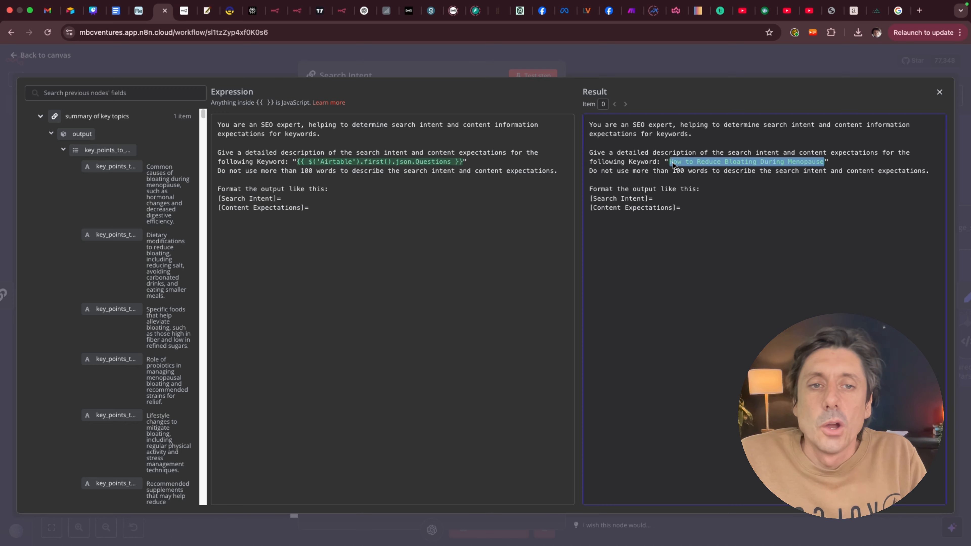
pyautogui.click(715, 220)
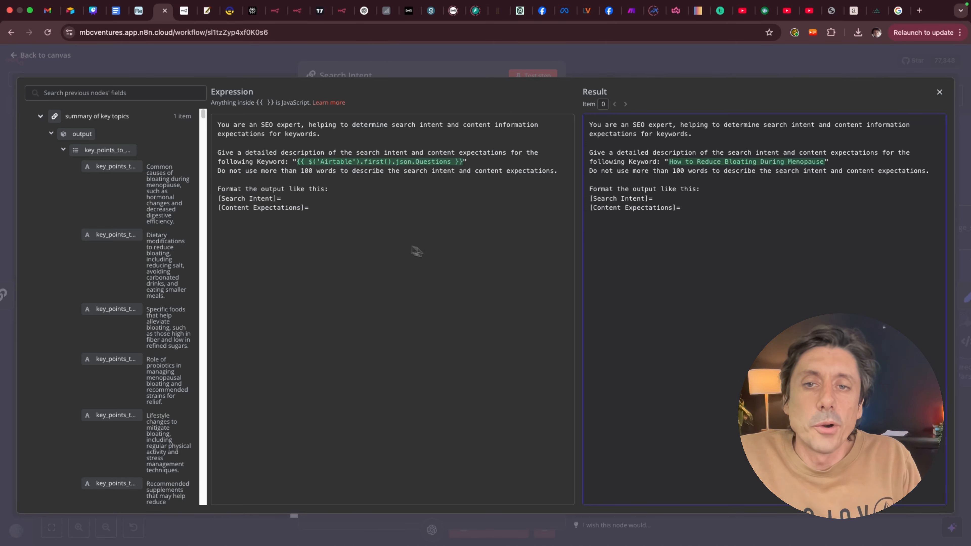
pyautogui.press('Escape')
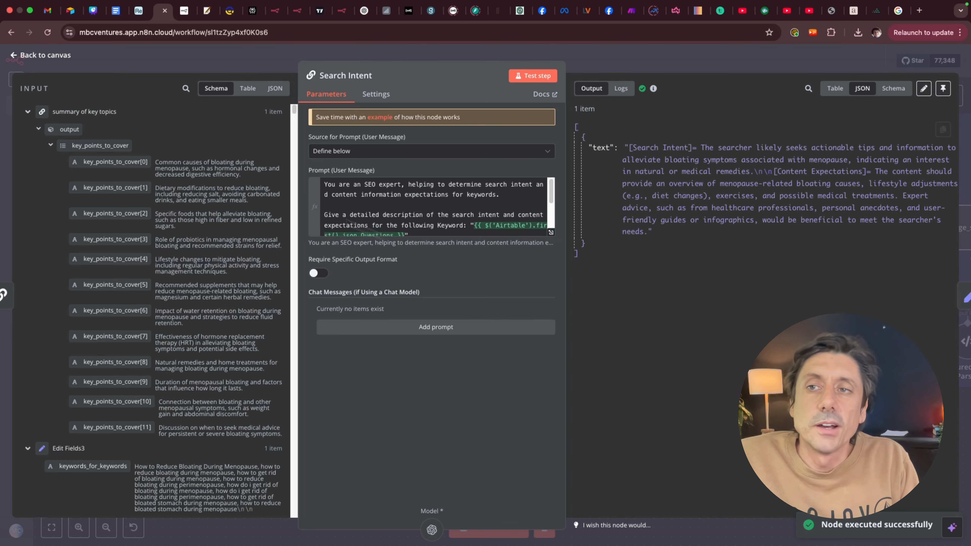
pyautogui.click(37, 56)
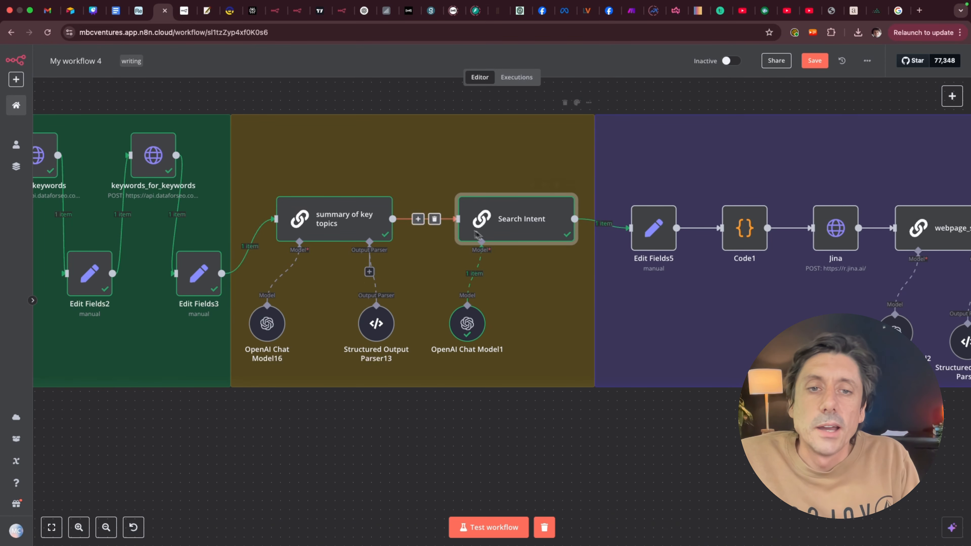
# Step: Move the Edit Fields5 node up in line with Search Intent and inspect its URLS field expression with the resolved URLs
pyautogui.moveTo(652, 233); pyautogui.dragTo(652, 224)
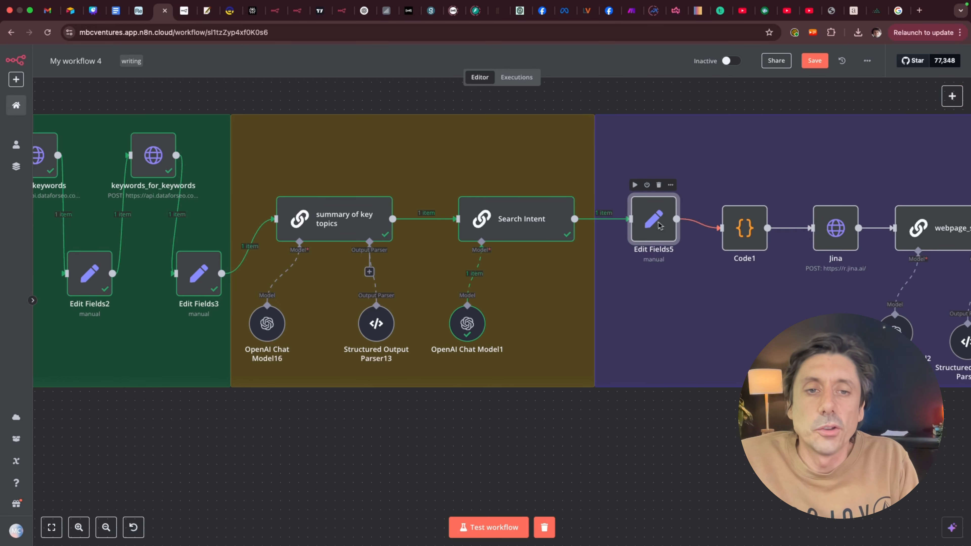
pyautogui.doubleClick(651, 225)
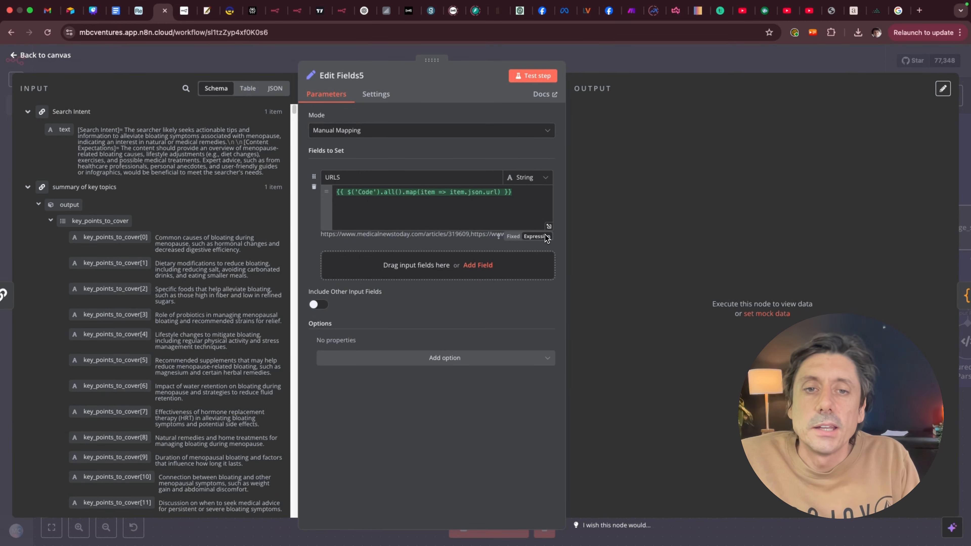
pyautogui.click(548, 226)
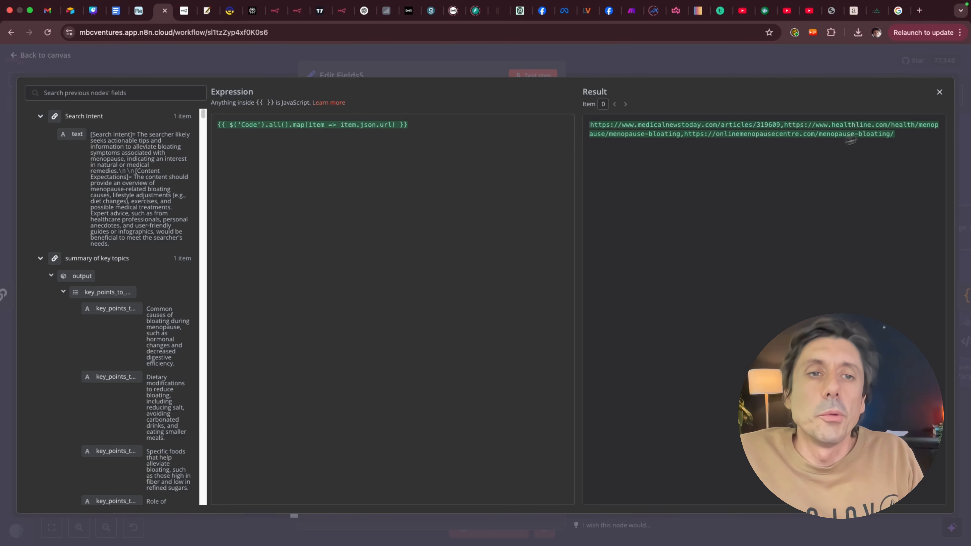
pyautogui.click(938, 93)
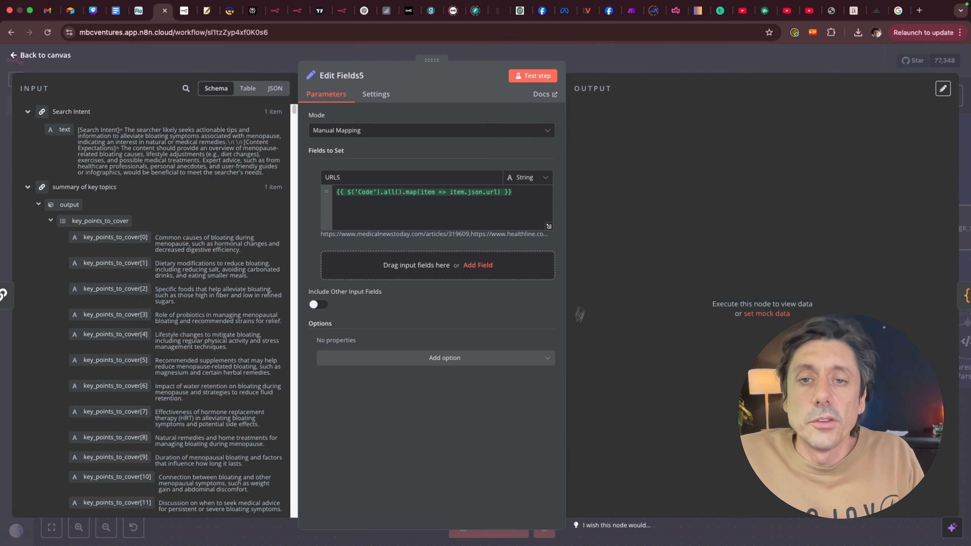
pyautogui.click(345, 226)
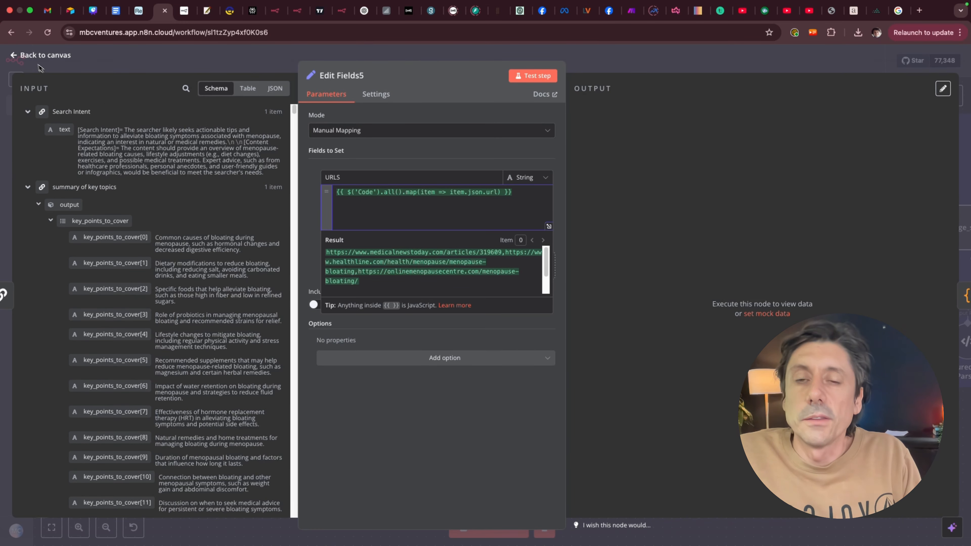
pyautogui.press('Escape')
# Step: Move the Search Intent and summary of key topics nodes slightly closer together on the canvas
pyautogui.moveTo(526, 245)
pyautogui.mouseDown()
pyautogui.moveTo(526, 181)
pyautogui.moveTo(526, 245)
pyautogui.moveTo(527, 230)
pyautogui.mouseUp()
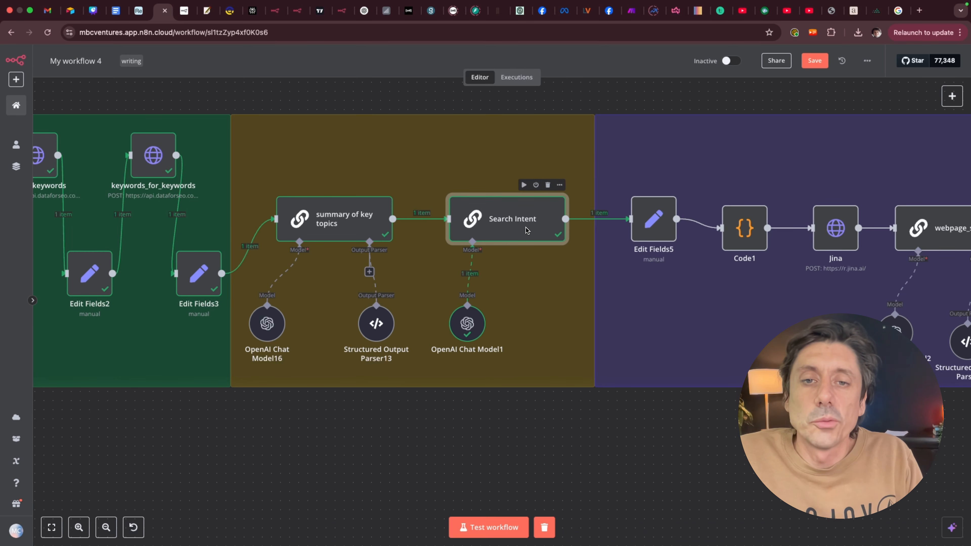
pyautogui.moveTo(337, 220); pyautogui.dragTo(345, 220)
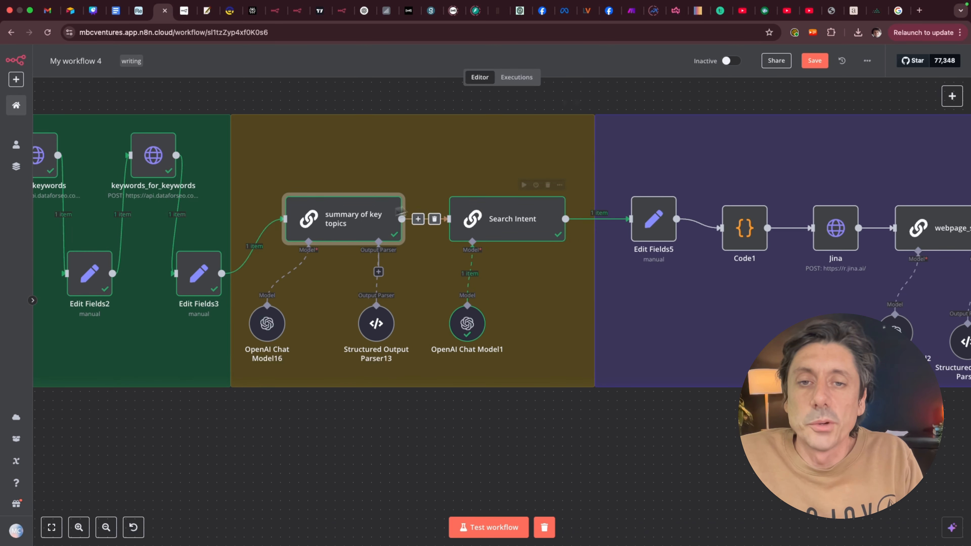
# Step: Test the Edit Fields5 node, inspect its resolved URLS expression in the expanded expression editor and return to the canvas
pyautogui.click(656, 226)
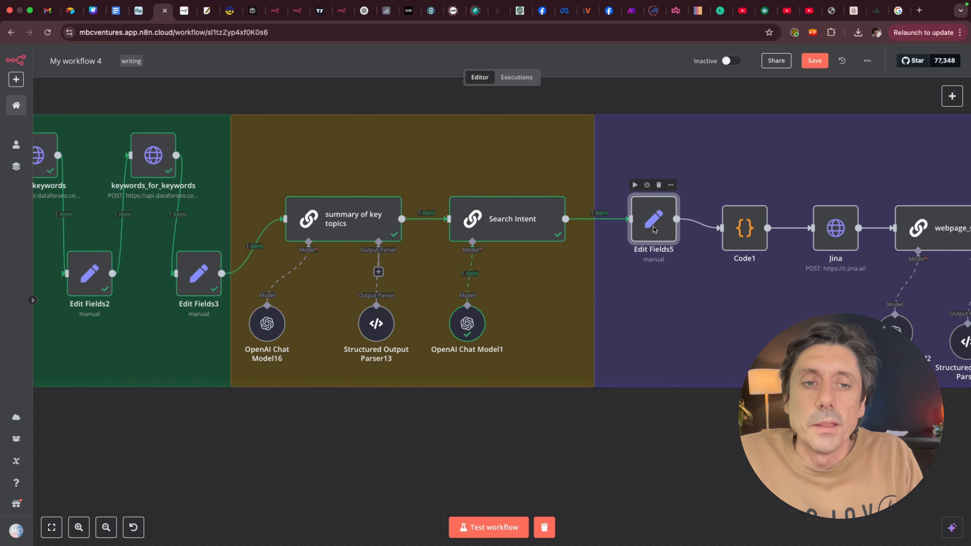
pyautogui.doubleClick(656, 226)
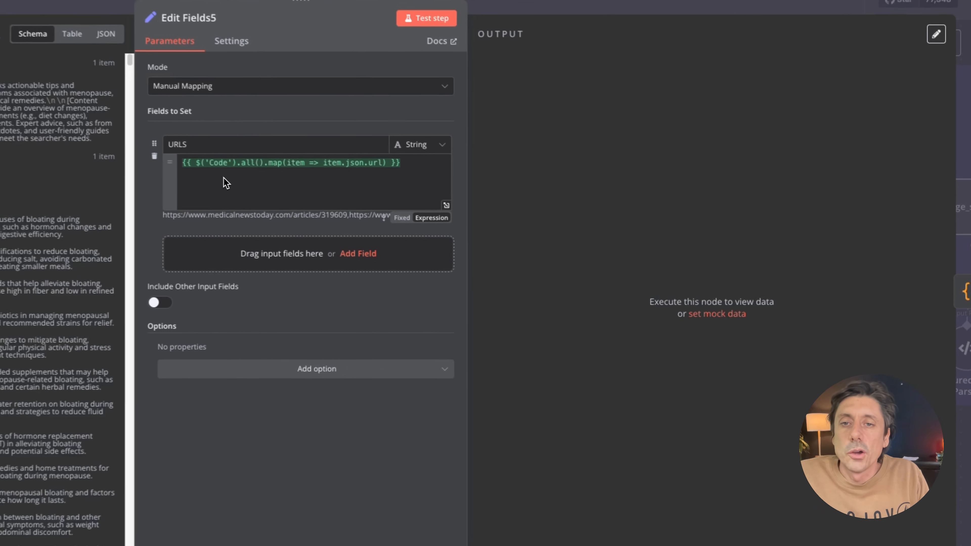
pyautogui.click(416, 12)
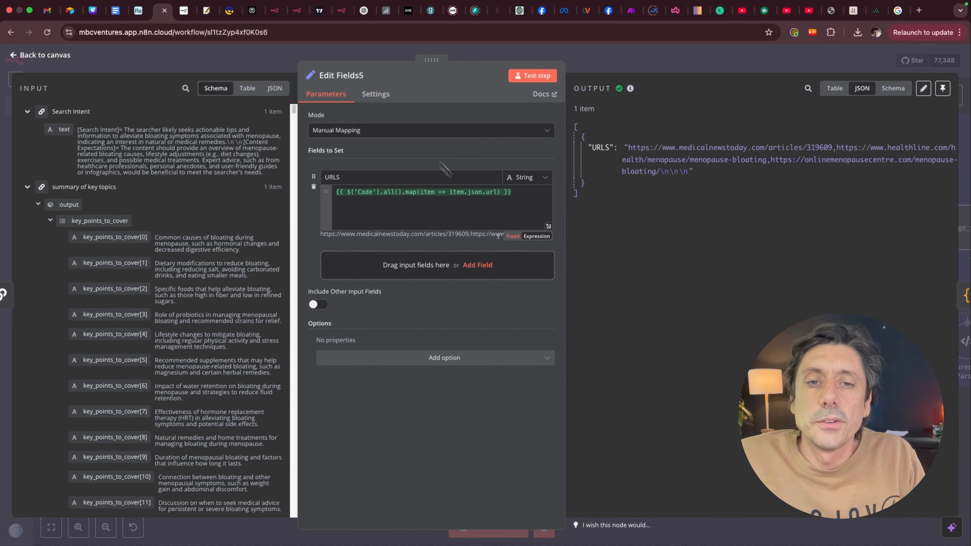
pyautogui.click(548, 226)
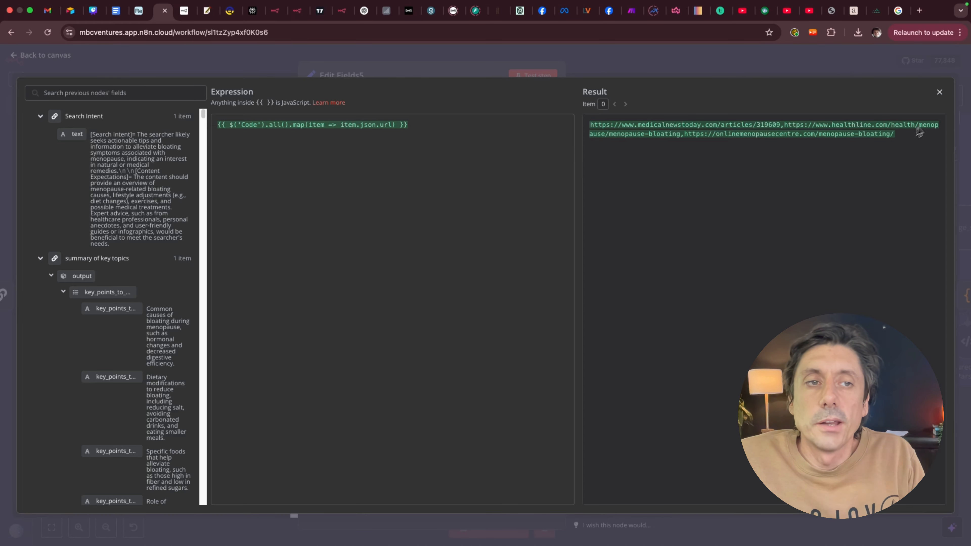
pyautogui.click(939, 92)
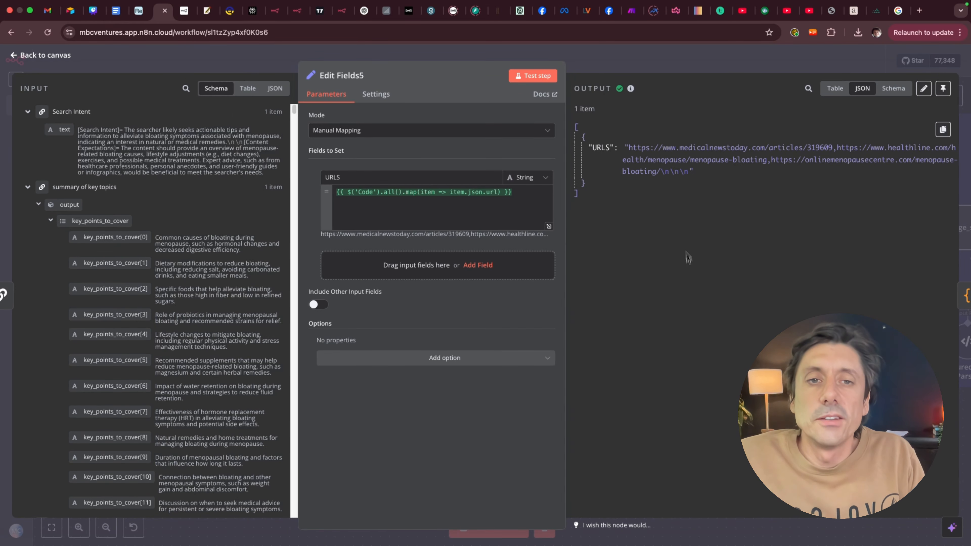
pyautogui.click(42, 55)
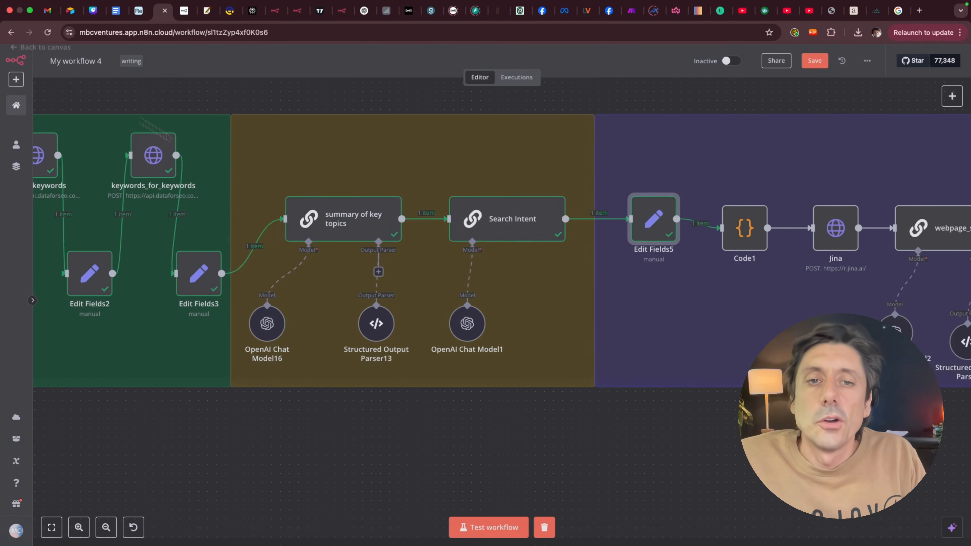
# Step: Test the Code1 node to split the URLS string into separate url items and return to the canvas
pyautogui.hscroll(10, 677, 344)
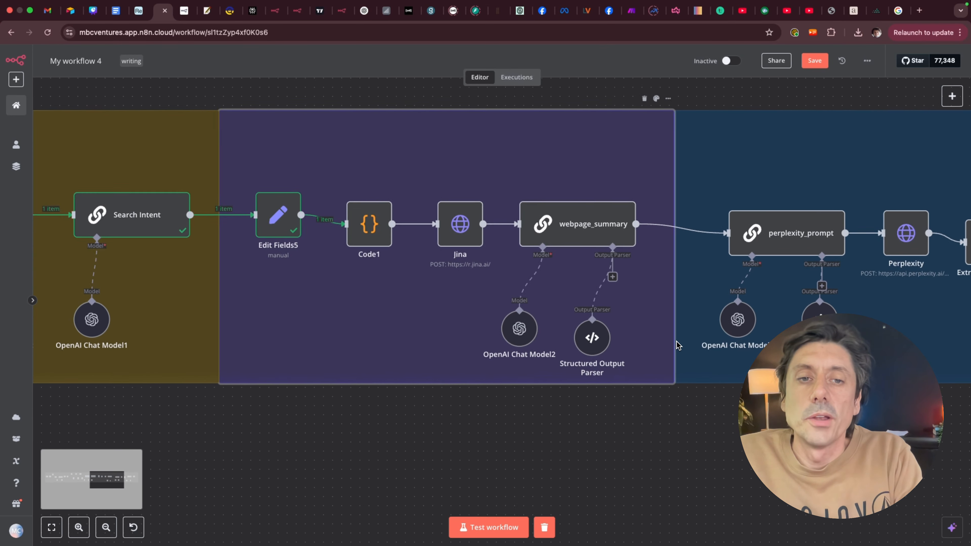
pyautogui.hscroll(2, 678, 345)
pyautogui.click(303, 229)
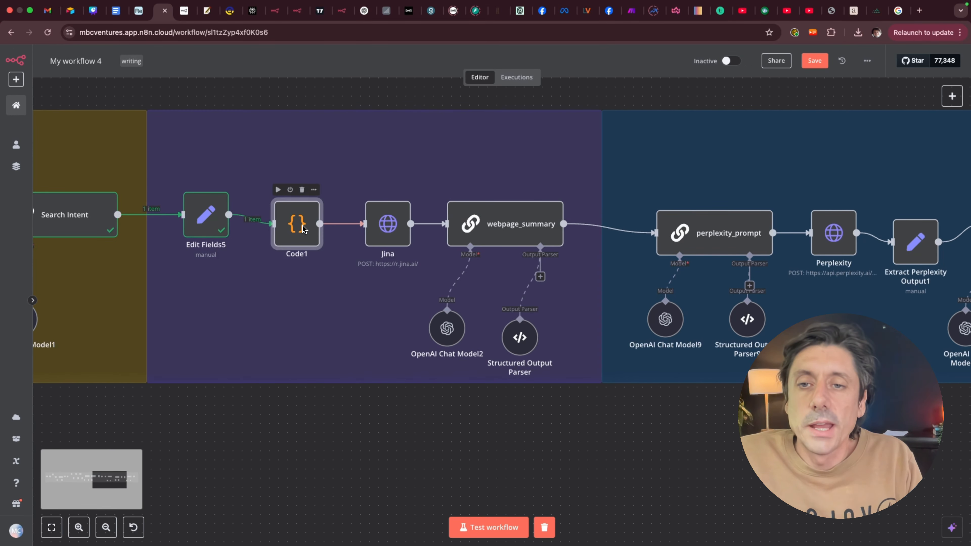
pyautogui.doubleClick(303, 229)
pyautogui.click(549, 80)
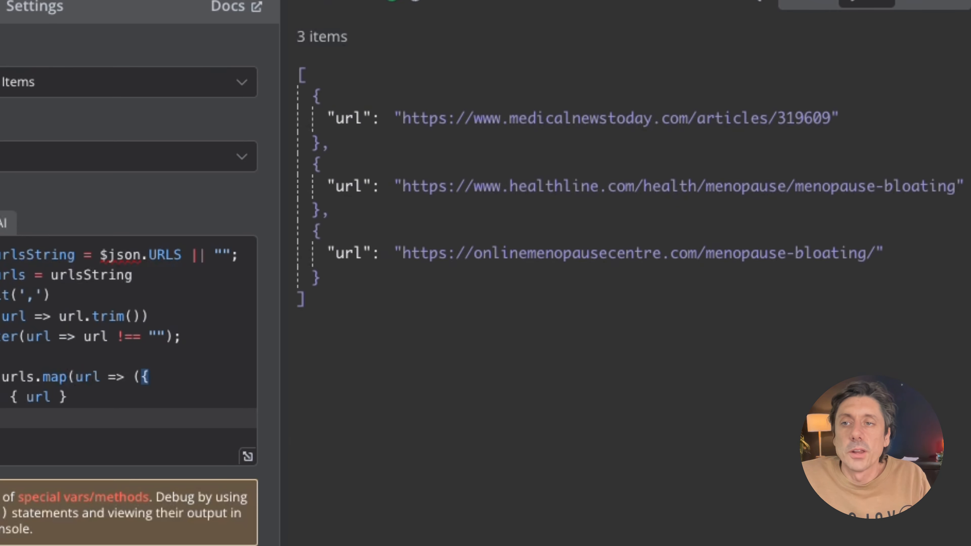
pyautogui.press('Escape')
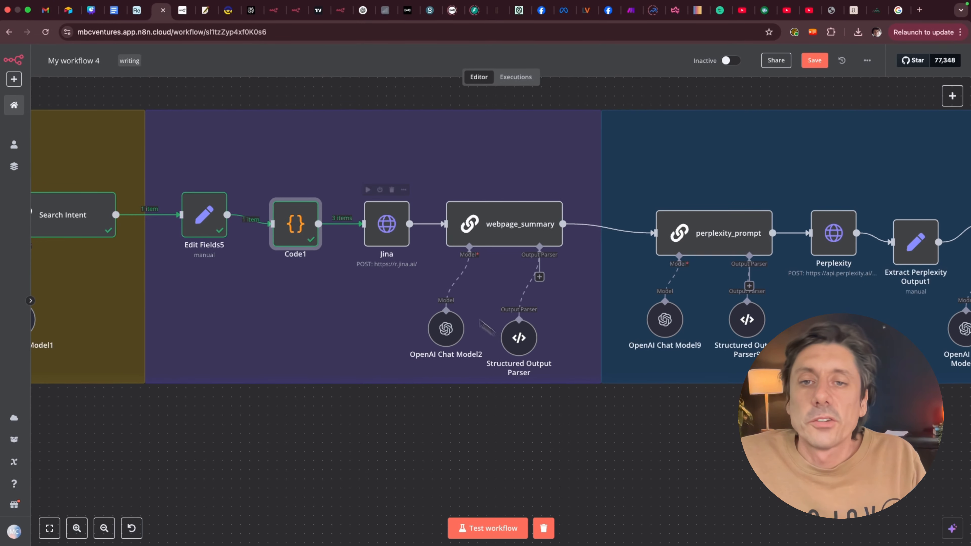
# Step: Reopen the Code1 node and copy the medicalnewstoday.com article URL from its output
pyautogui.click(389, 234)
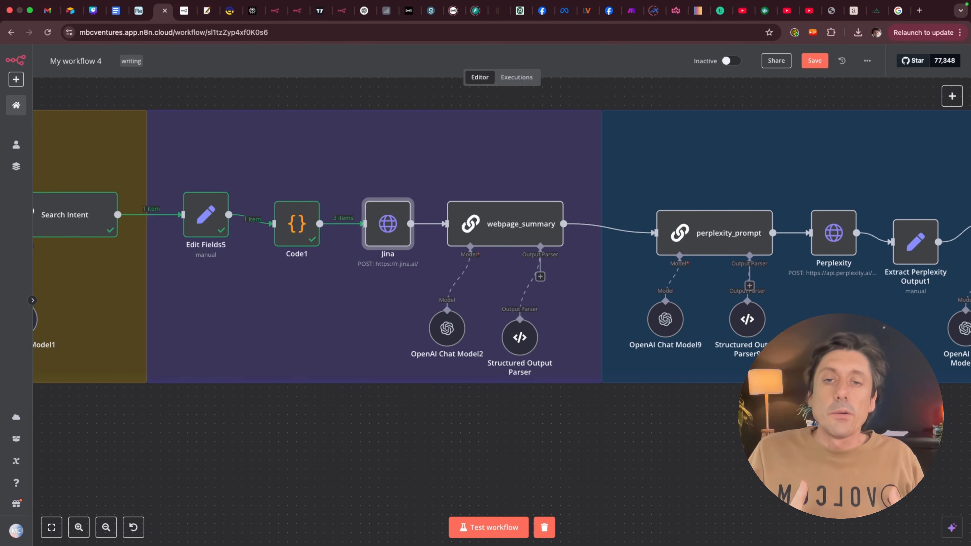
pyautogui.moveTo(503, 241); pyautogui.dragTo(512, 241)
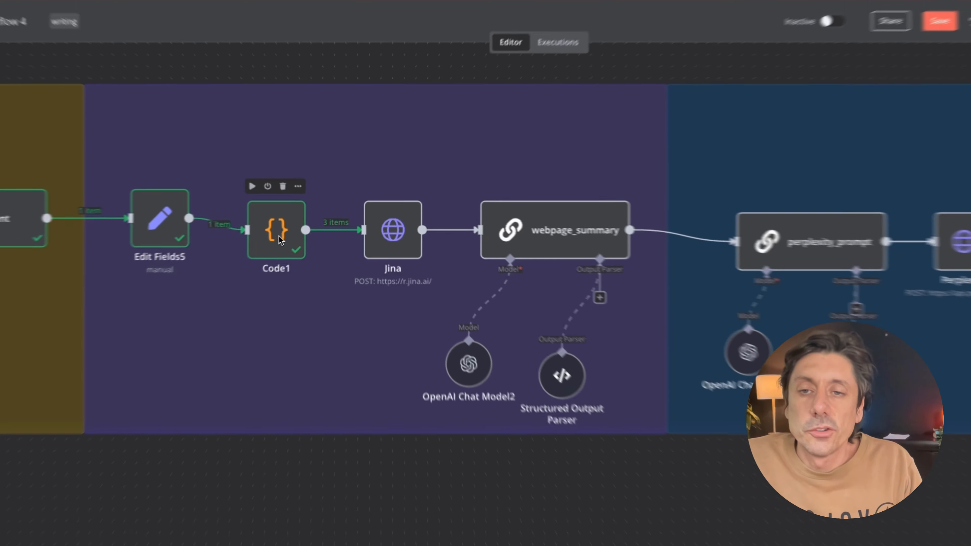
pyautogui.doubleClick(249, 238)
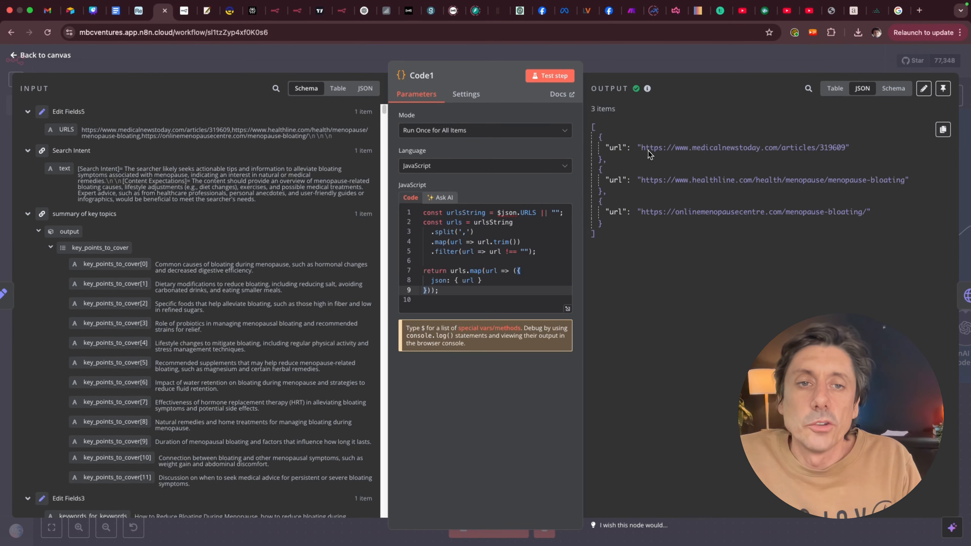
pyautogui.moveTo(642, 149); pyautogui.dragTo(846, 153)
pyautogui.rightClick(778, 149)
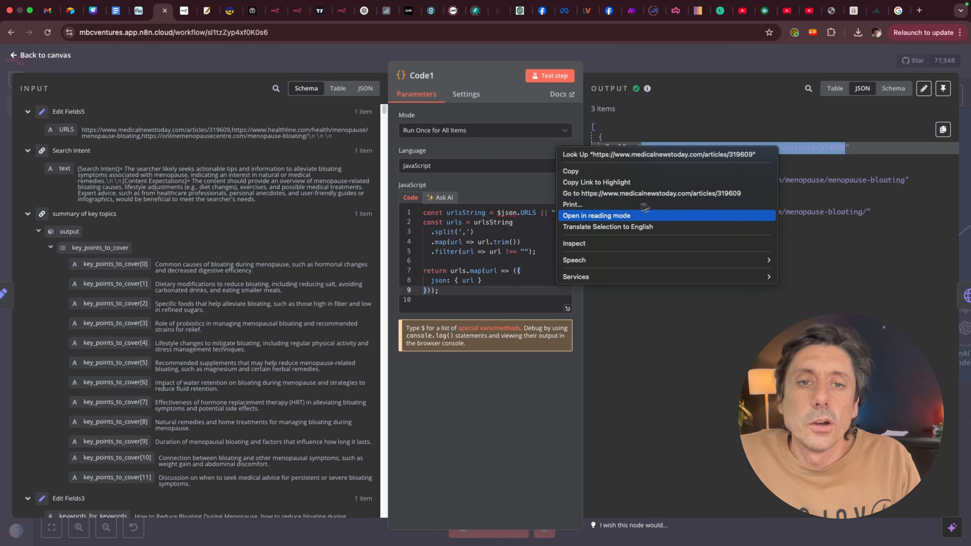
pyautogui.click(595, 176)
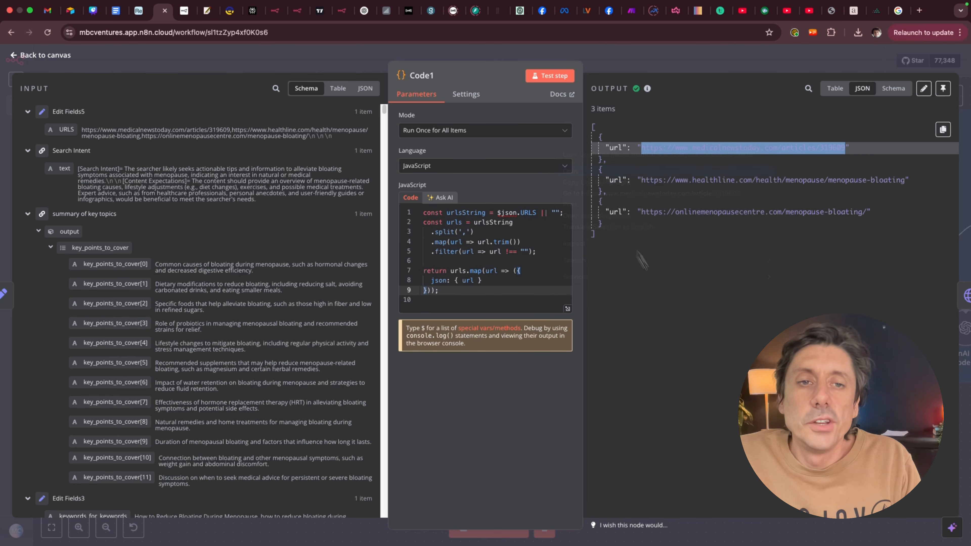
# Step: Open jina.ai in a new browser tab and go to its API dashboard
pyautogui.click(919, 10)
pyautogui.write('jina.ai')
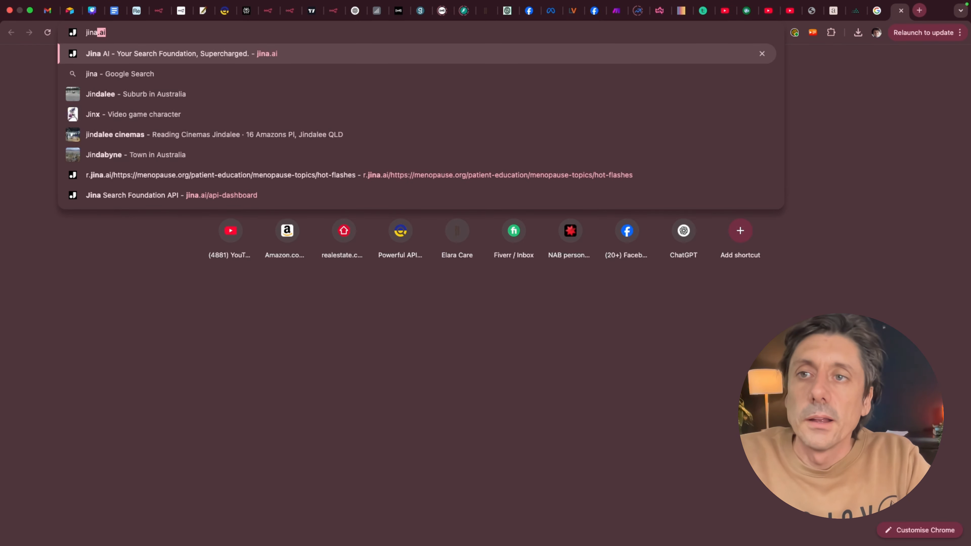
pyautogui.press('Return')
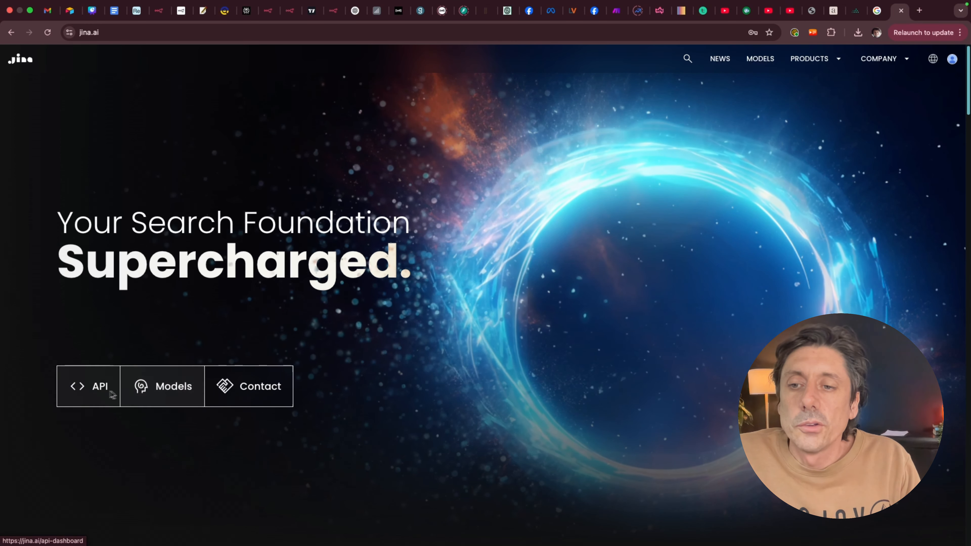
pyautogui.click(97, 386)
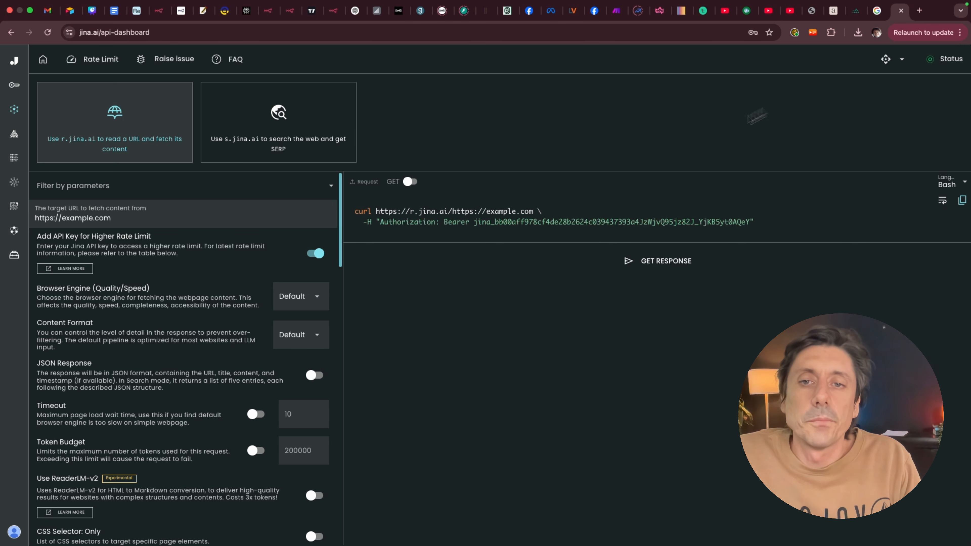
pyautogui.moveTo(378, 213); pyautogui.dragTo(536, 211)
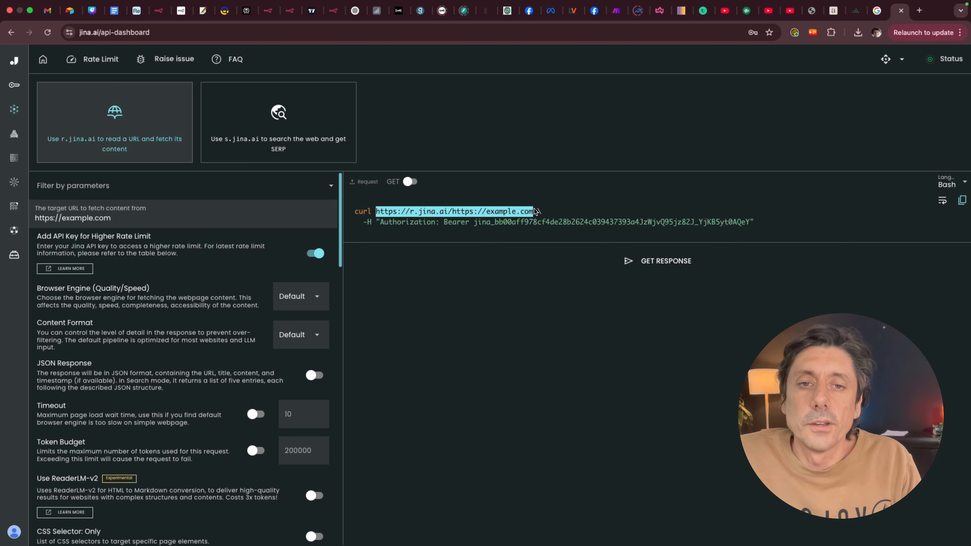
pyautogui.rightClick(522, 215)
pyautogui.click(532, 235)
pyautogui.press('super+t')
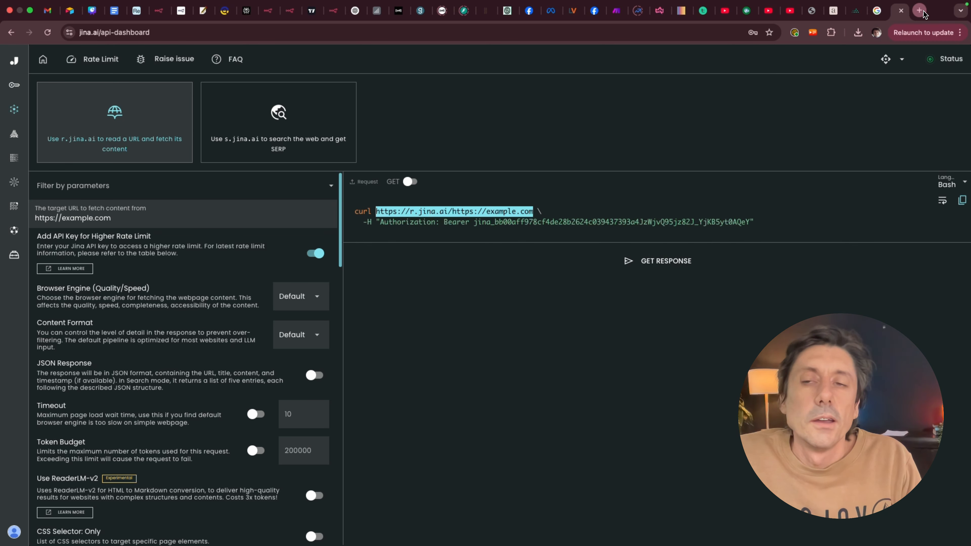
pyautogui.rightClick(163, 38)
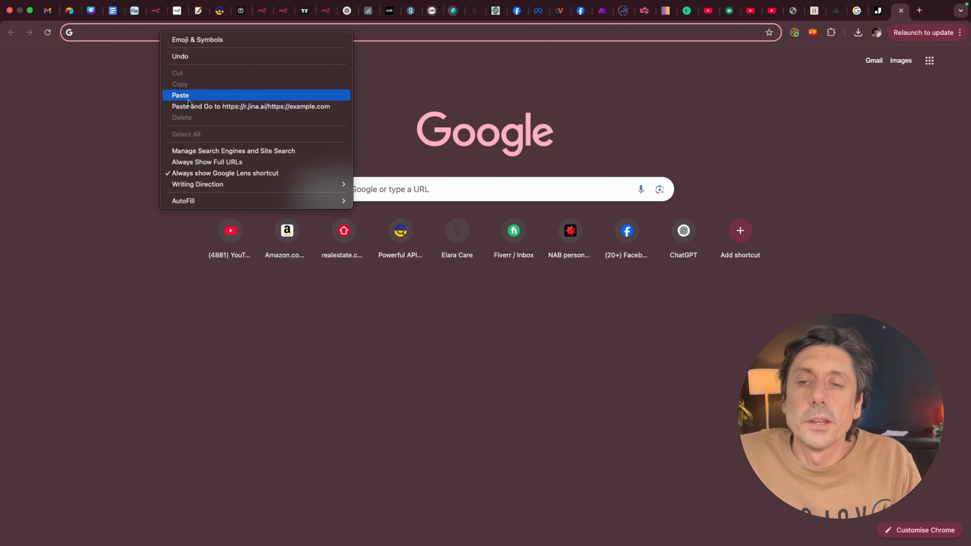
pyautogui.click(176, 93)
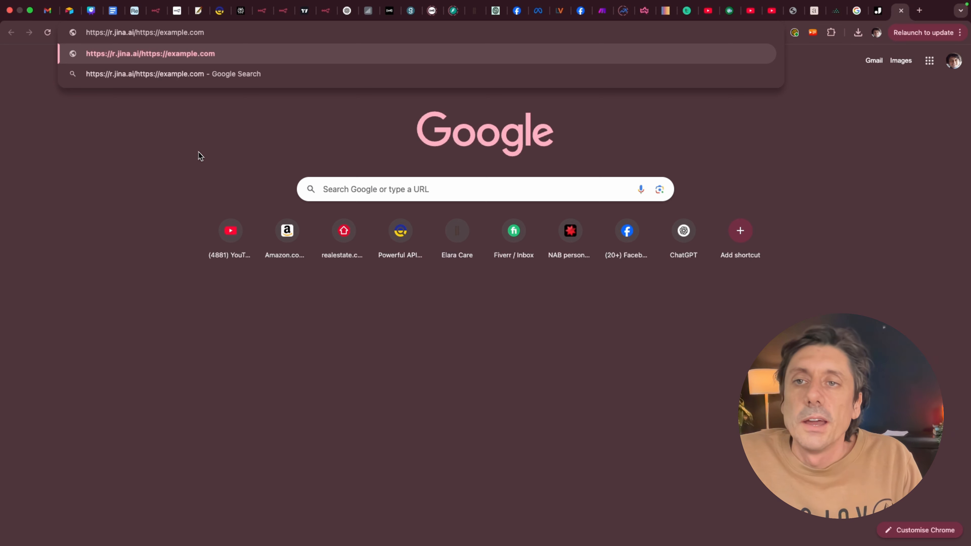
pyautogui.click(172, 173)
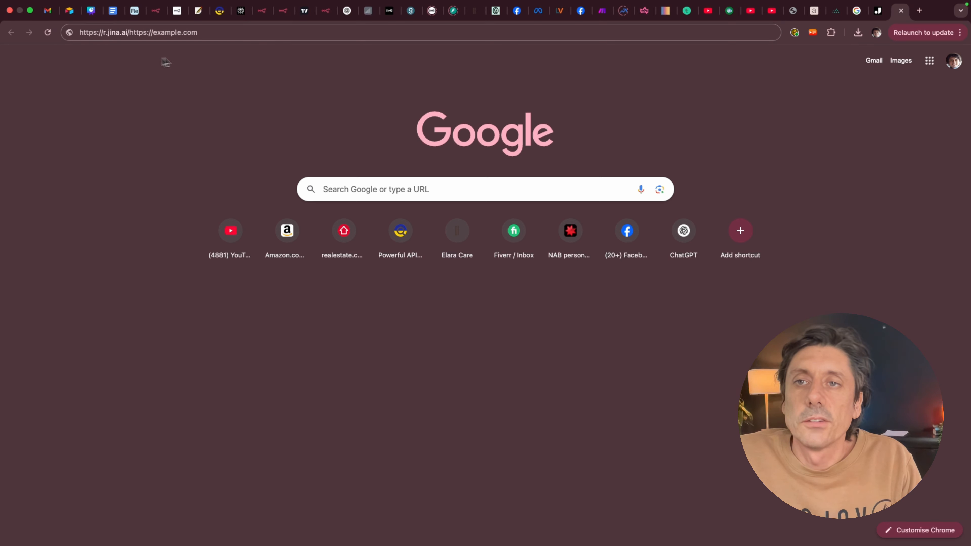
pyautogui.click(157, 10)
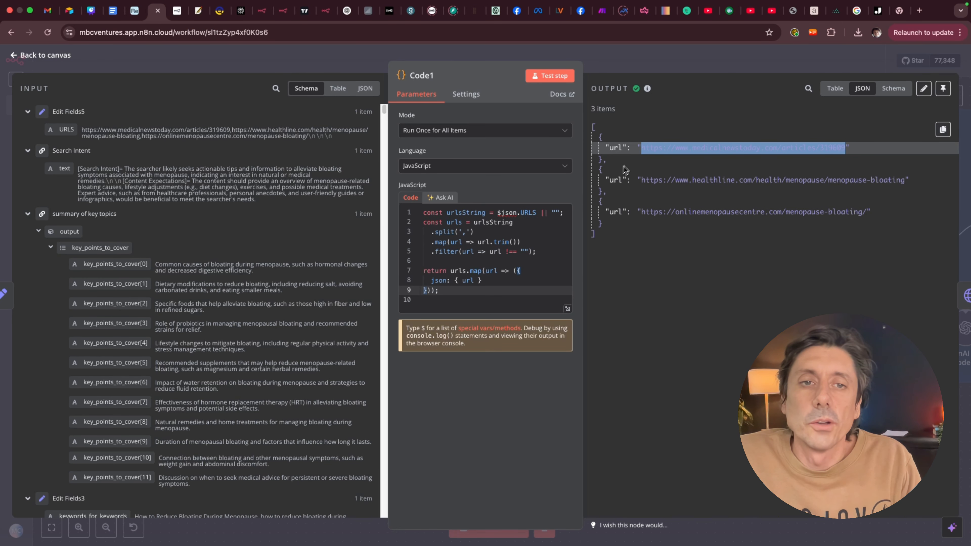
pyautogui.rightClick(660, 148)
pyautogui.click(689, 170)
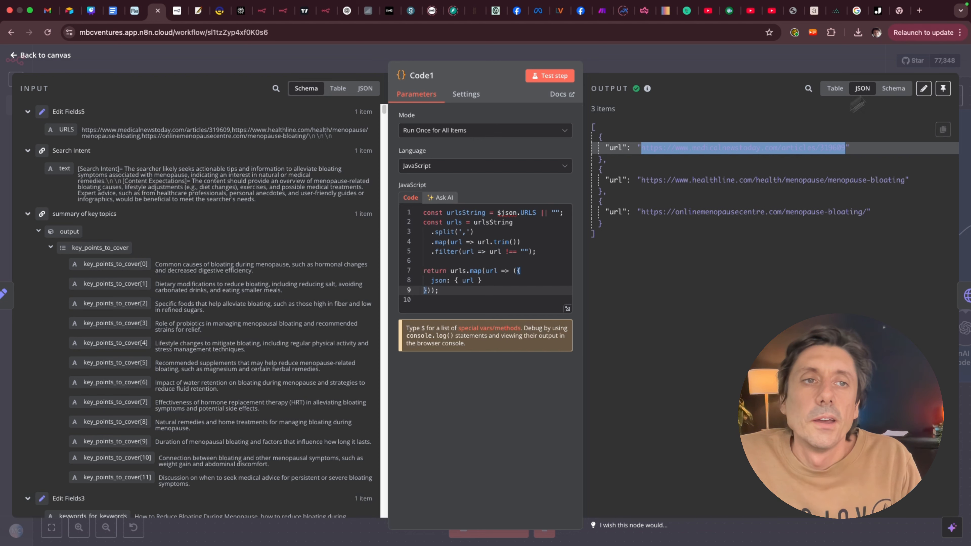
pyautogui.click(899, 10)
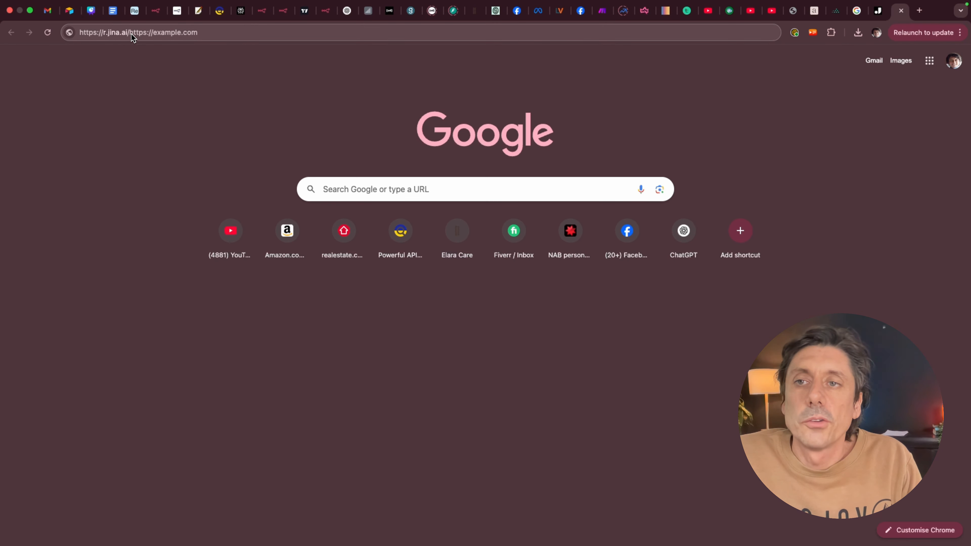
pyautogui.moveTo(131, 37); pyautogui.dragTo(206, 35)
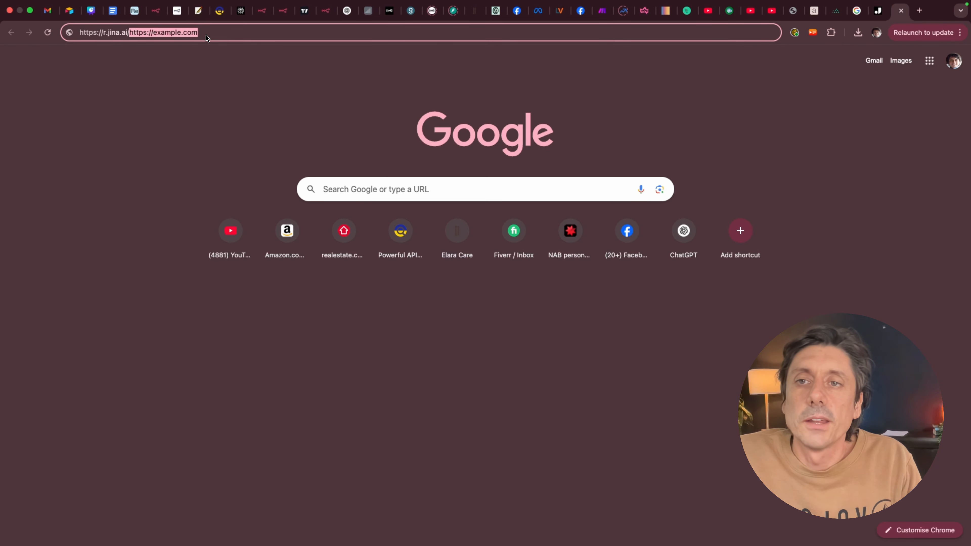
pyautogui.rightClick(188, 36)
pyautogui.click(206, 109)
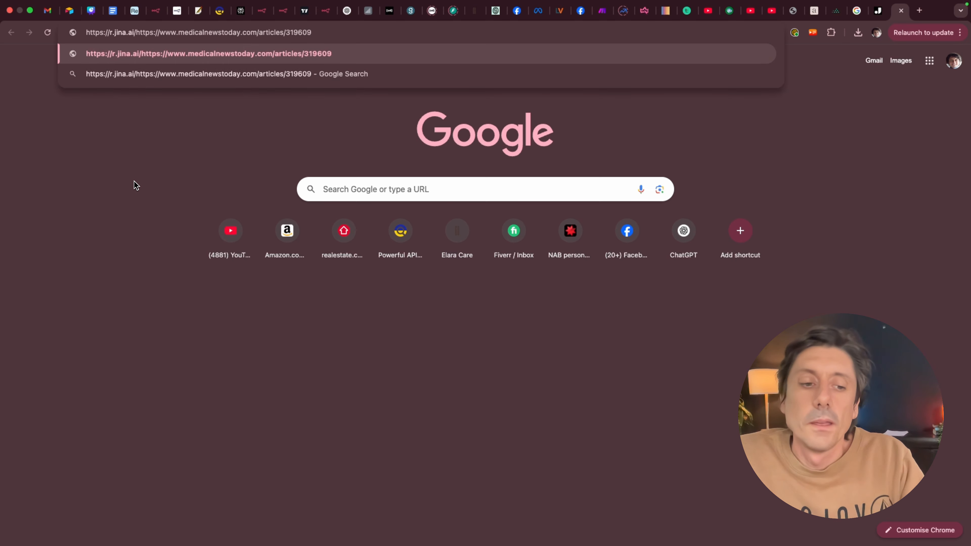
# Step: Load the combined r.jina.ai address and examine the markdown content scraped from the medicalnewstoday.com article
pyautogui.press('Return')
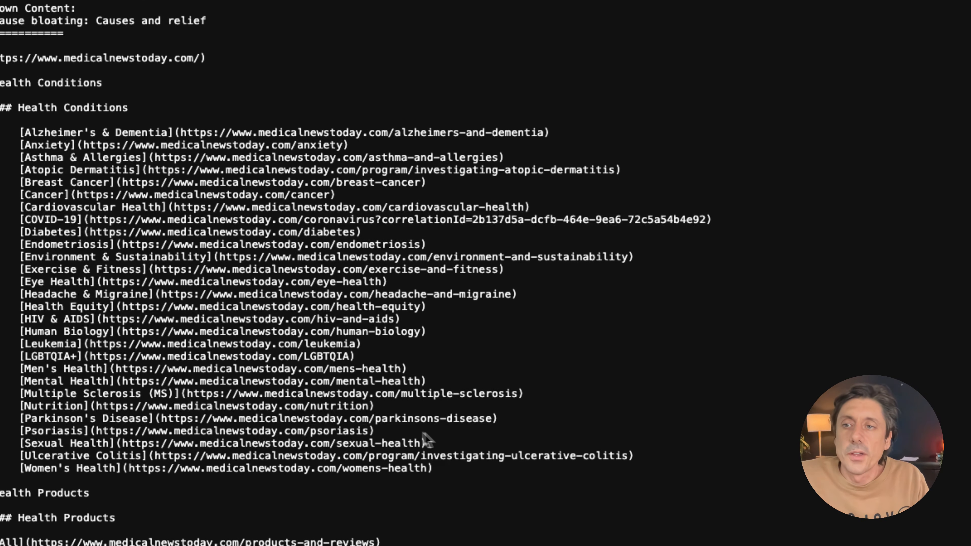
pyautogui.scroll(-8, 230, 405)
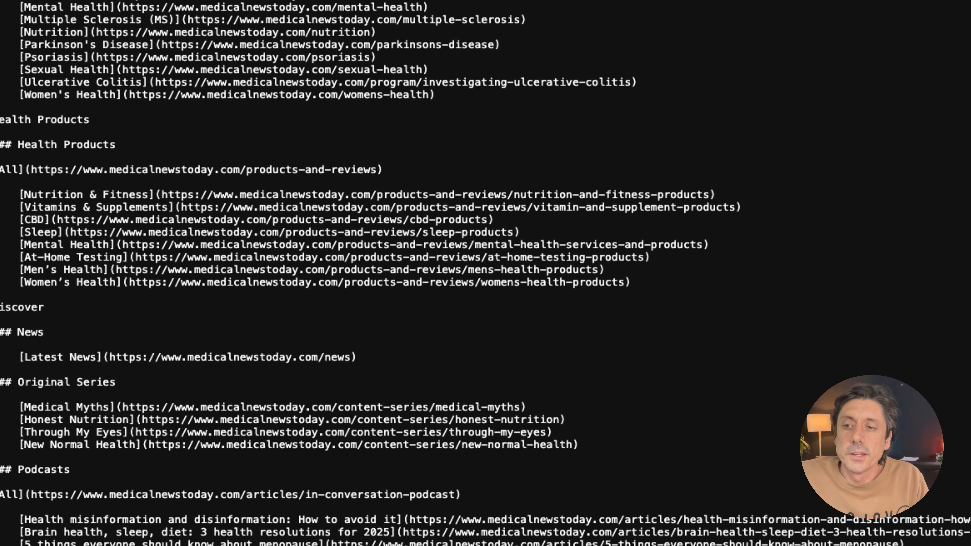
pyautogui.scroll(-7, 230, 406)
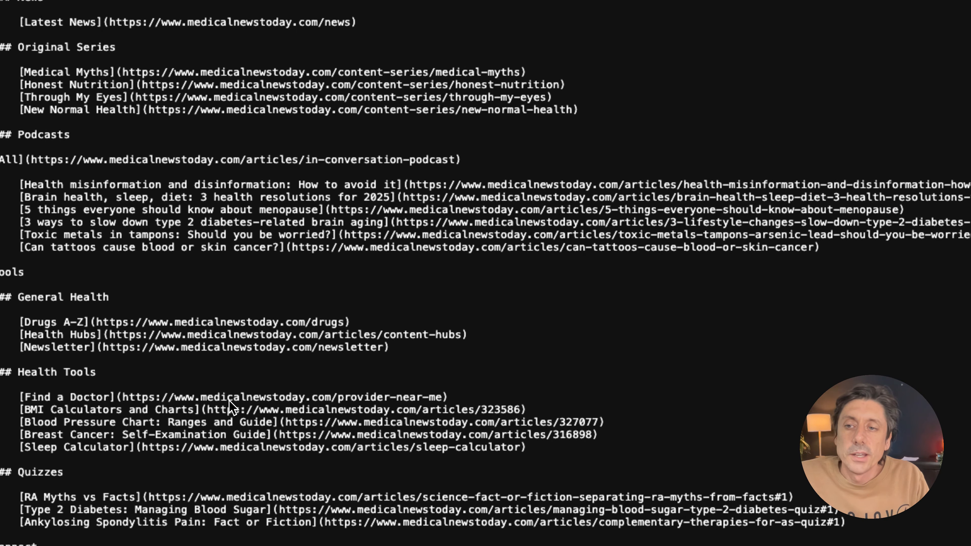
pyautogui.scroll(-20, 231, 405)
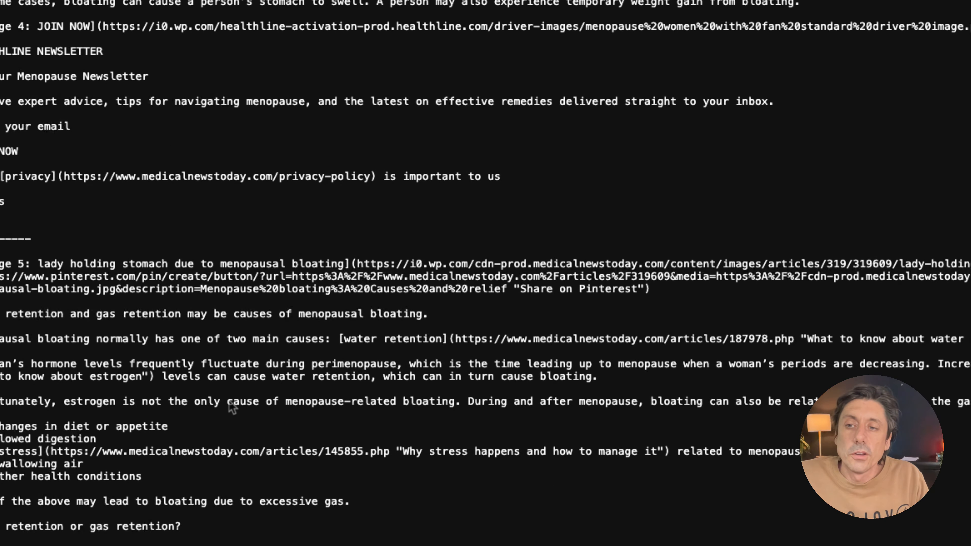
pyautogui.scroll(-6, 231, 408)
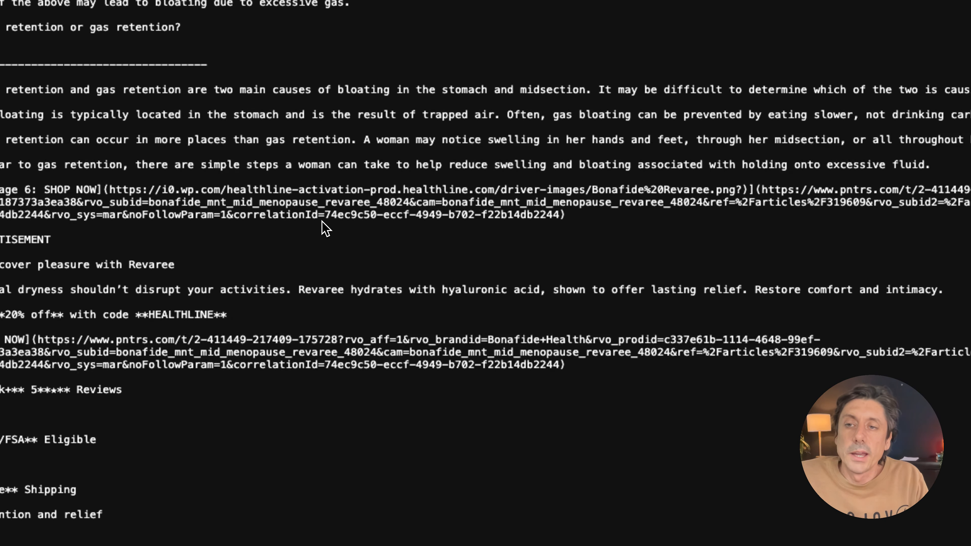
pyautogui.scroll(-12, 317, 400)
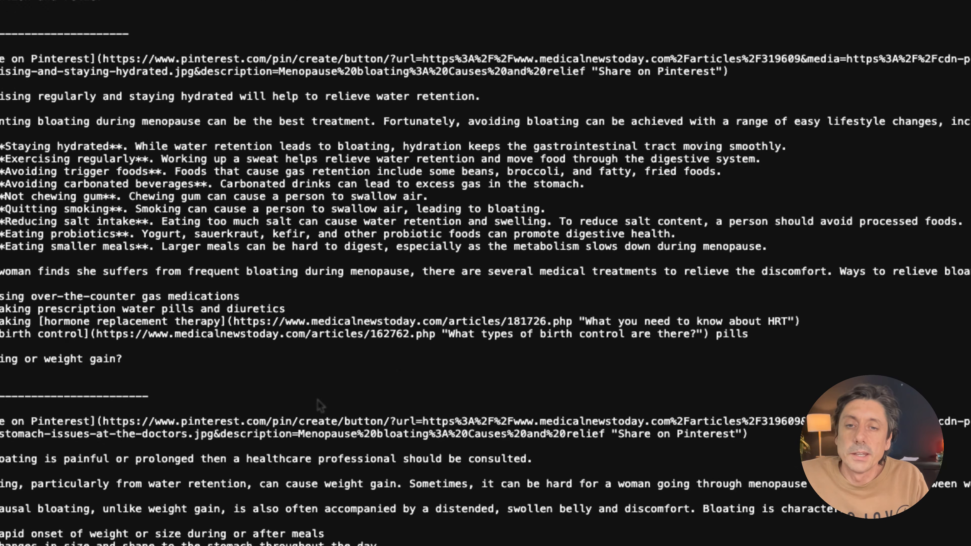
pyautogui.scroll(-15, 317, 400)
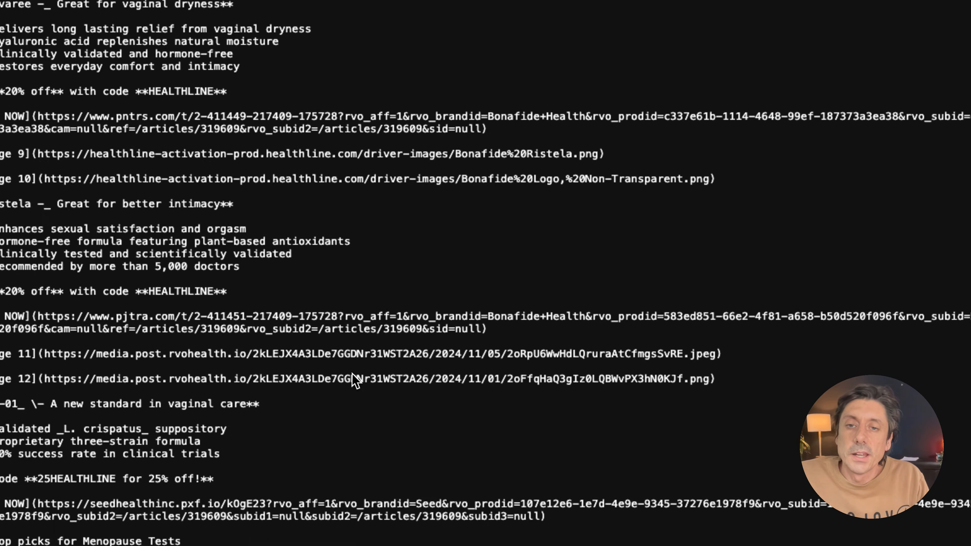
# Step: Examine the rest of the markdown scraped from the medicalnewstoday.com article, including its adverts, related links and footer
pyautogui.scroll(-15, 458, 364)
pyautogui.scroll(-15, 461, 381)
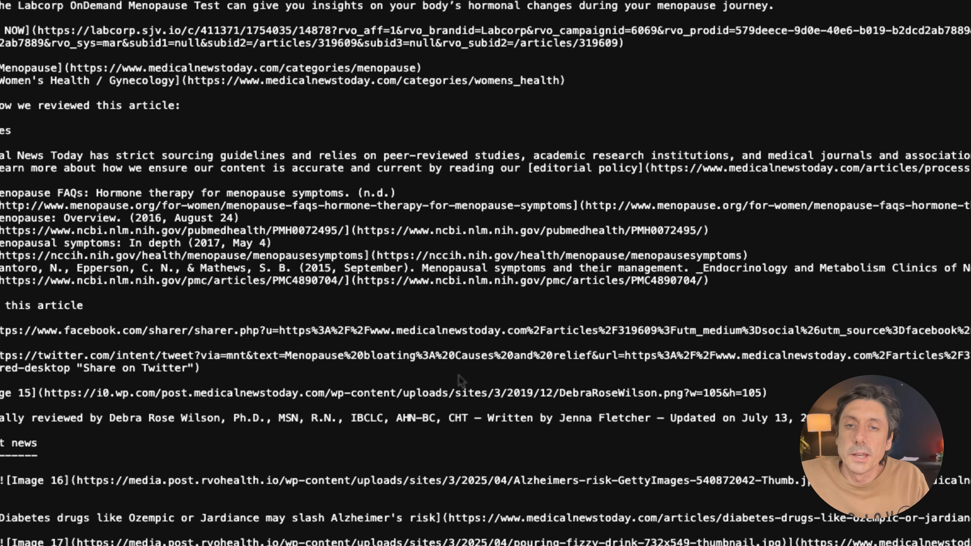
pyautogui.scroll(-7, 461, 381)
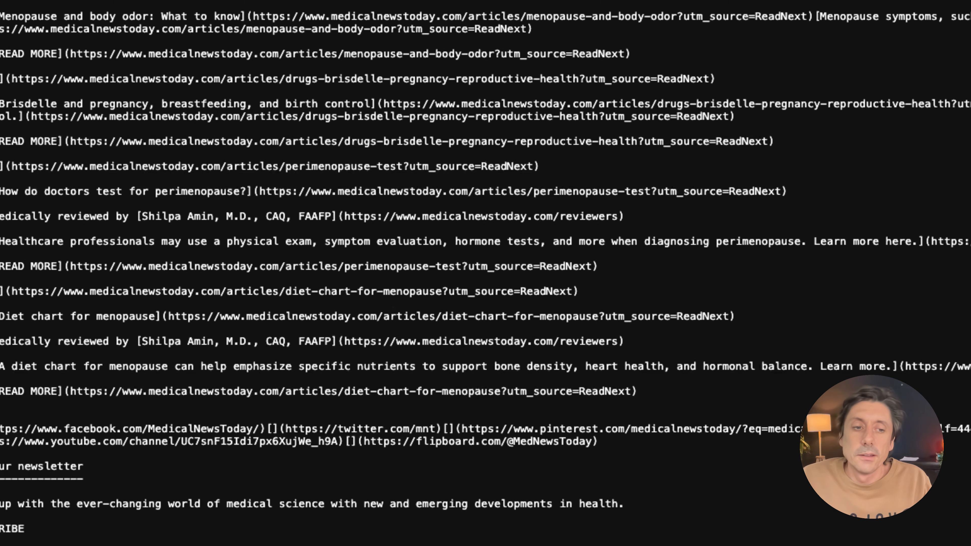
pyautogui.scroll(-8, 497, 464)
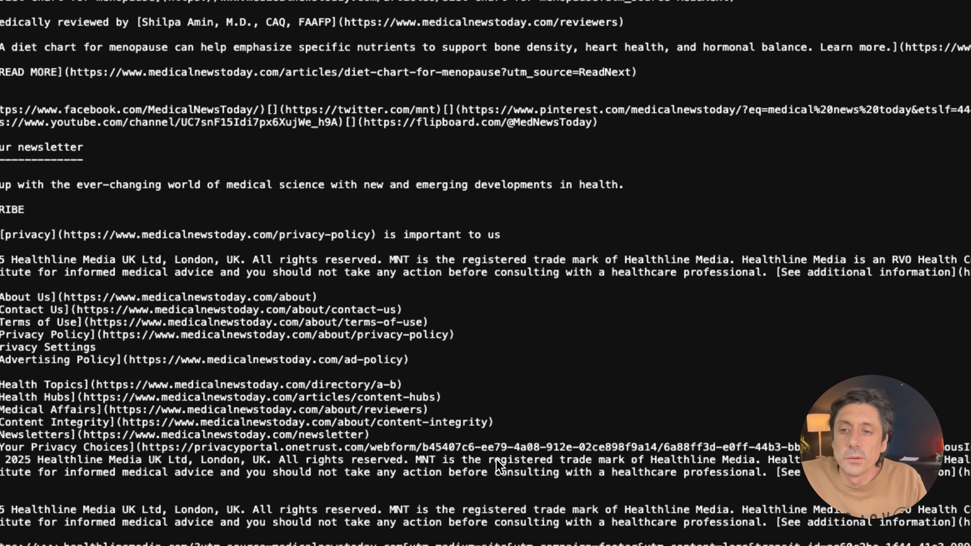
pyautogui.scroll(-1, 523, 397)
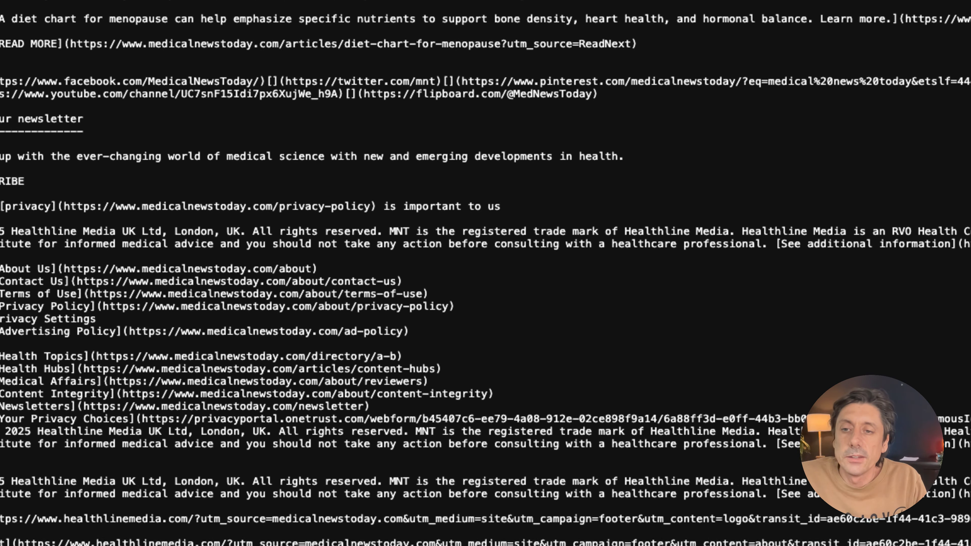
pyautogui.scroll(10, 523, 391)
pyautogui.scroll(15, 476, 367)
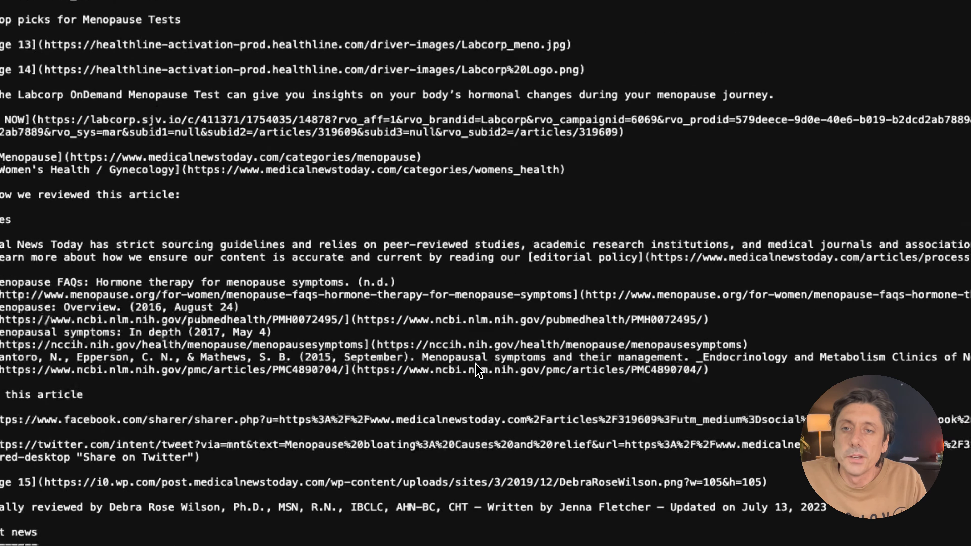
pyautogui.scroll(15, 477, 370)
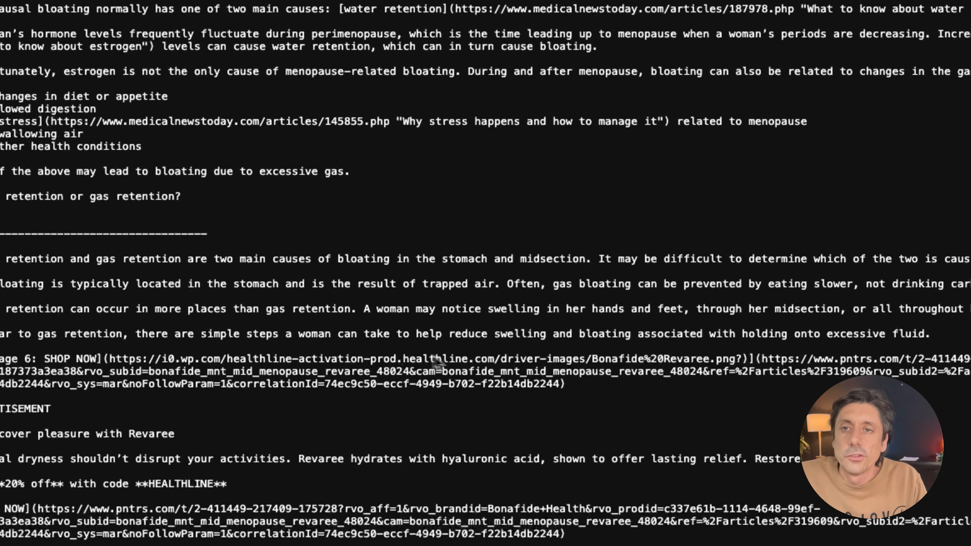
pyautogui.scroll(-20, 386, 344)
pyautogui.scroll(20, 384, 338)
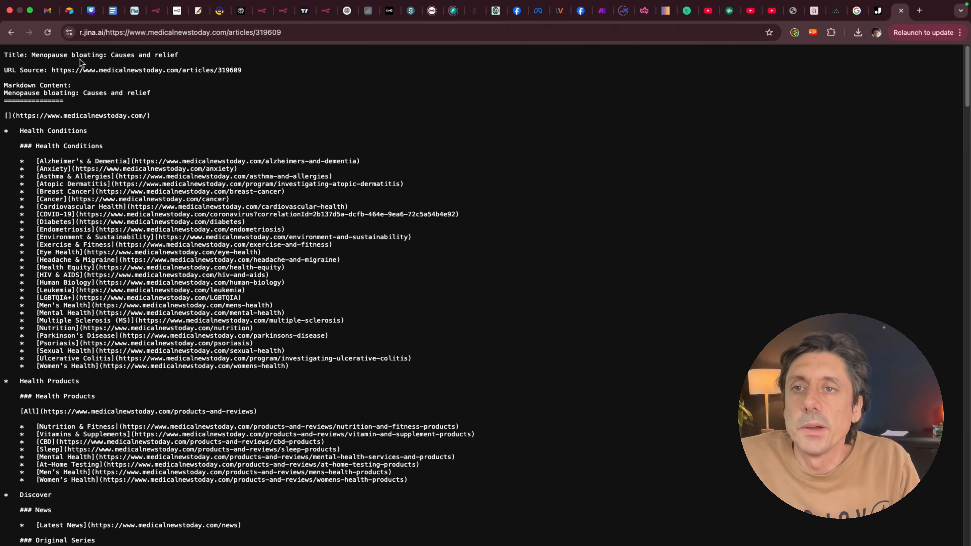
# Step: Return to the n8n workflow, close the Code1 node and open the Jina node's settings
pyautogui.click(155, 10)
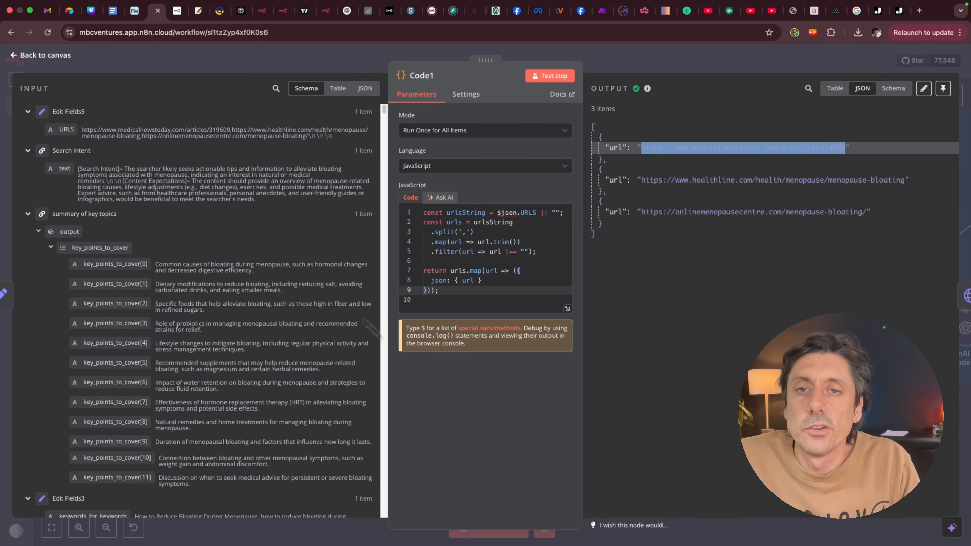
pyautogui.click(501, 458)
pyautogui.click(45, 57)
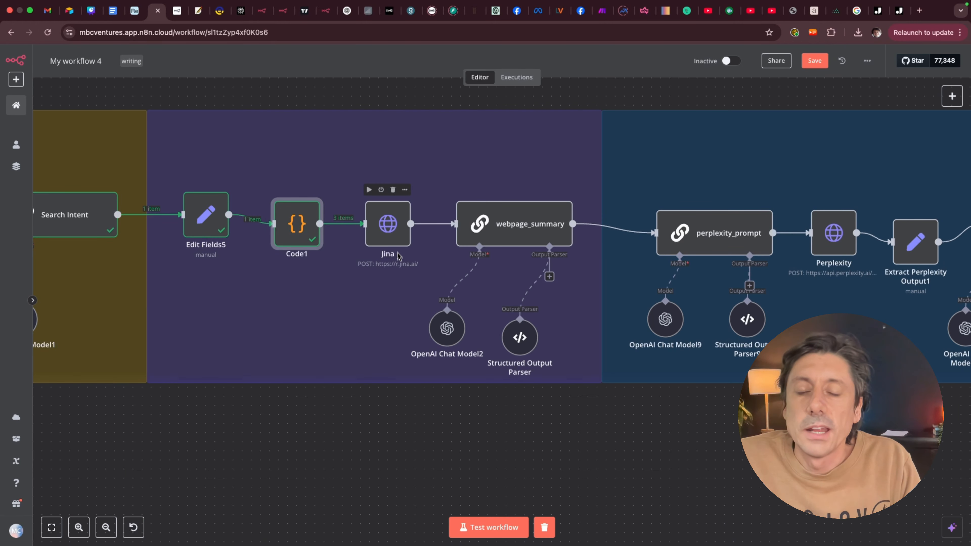
pyautogui.moveTo(386, 237)
pyautogui.mouseDown()
pyautogui.moveTo(384, 174)
pyautogui.moveTo(386, 242)
pyautogui.moveTo(390, 226)
pyautogui.mouseUp()
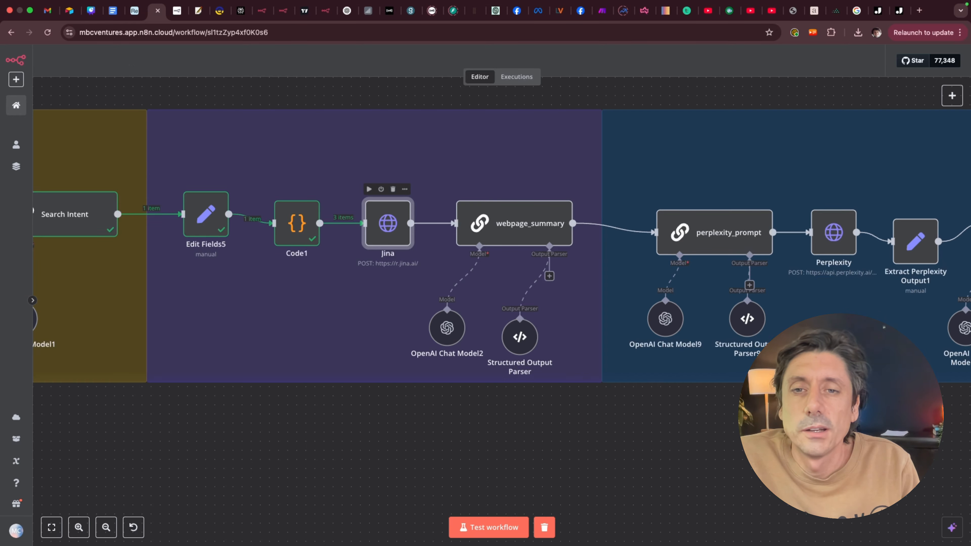
pyautogui.press('Return')
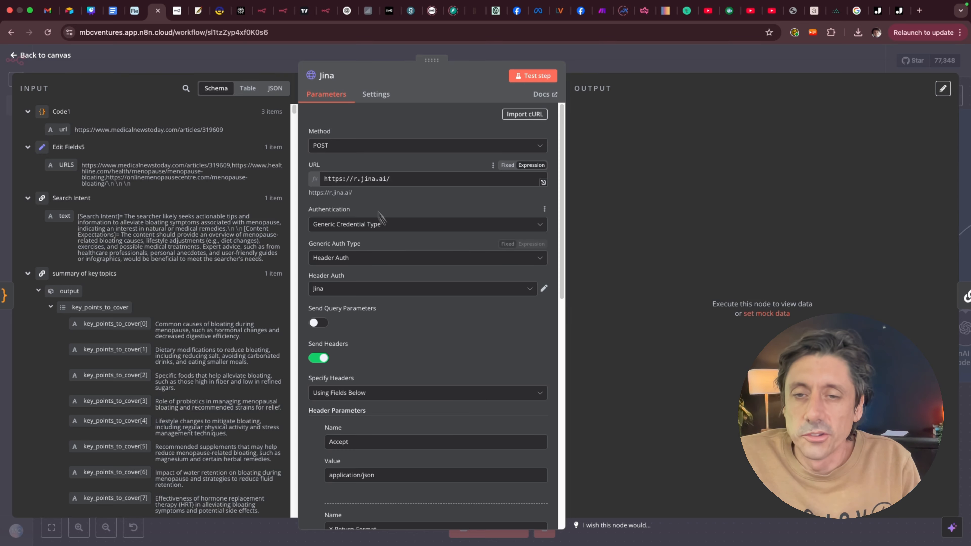
# Step: Review the Jina node's header and body parameters, and read the full instruction value for extracting only the main article content
pyautogui.scroll(-5, 433, 329)
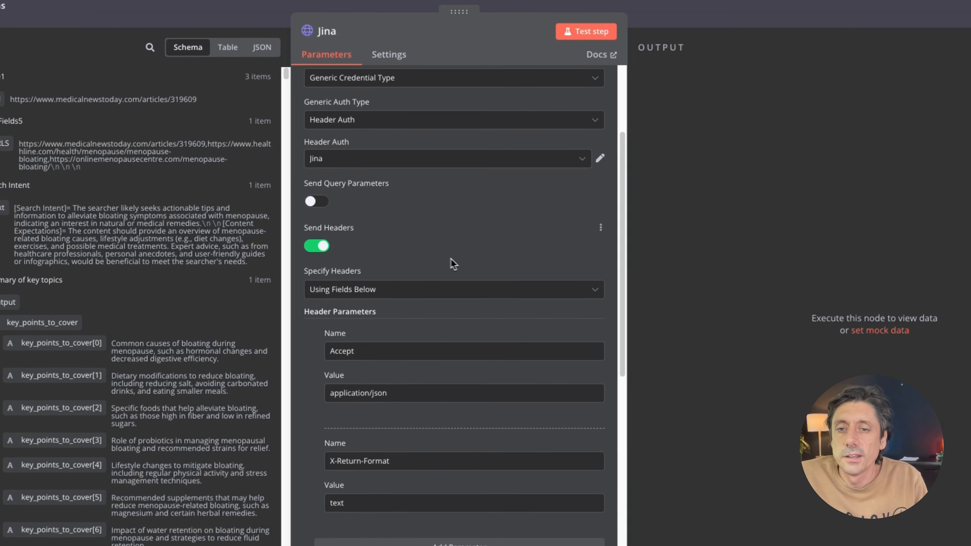
pyautogui.scroll(-6, 453, 264)
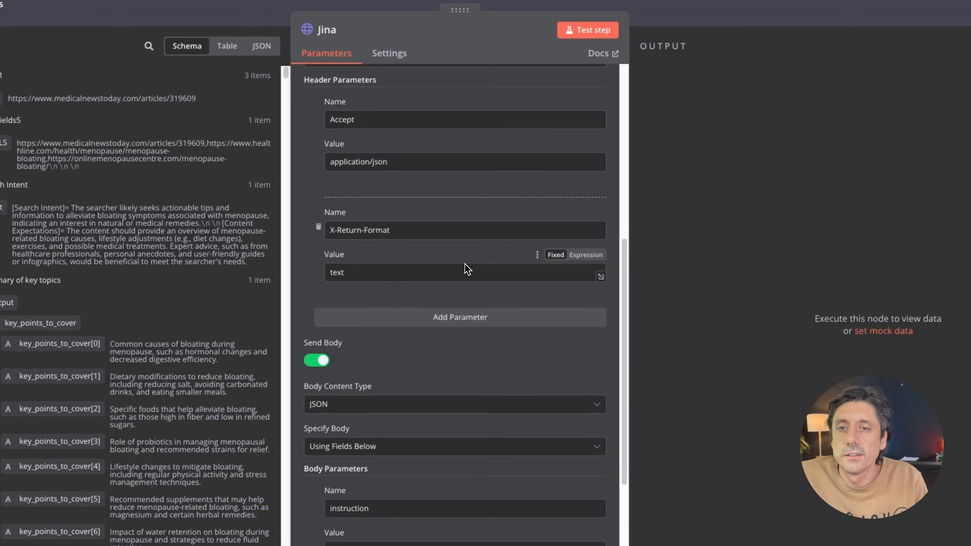
pyautogui.scroll(4, 464, 269)
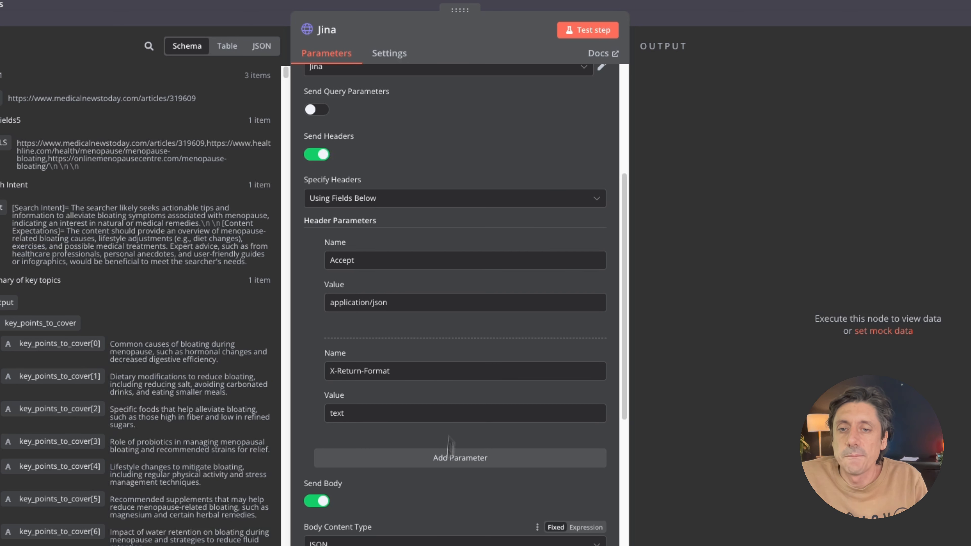
pyautogui.scroll(-10, 465, 305)
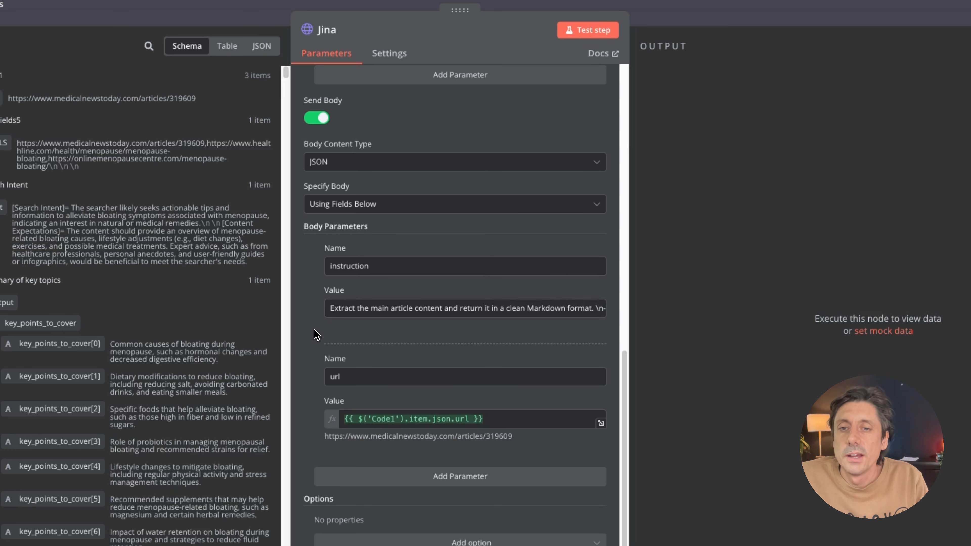
pyautogui.scroll(-1, 316, 335)
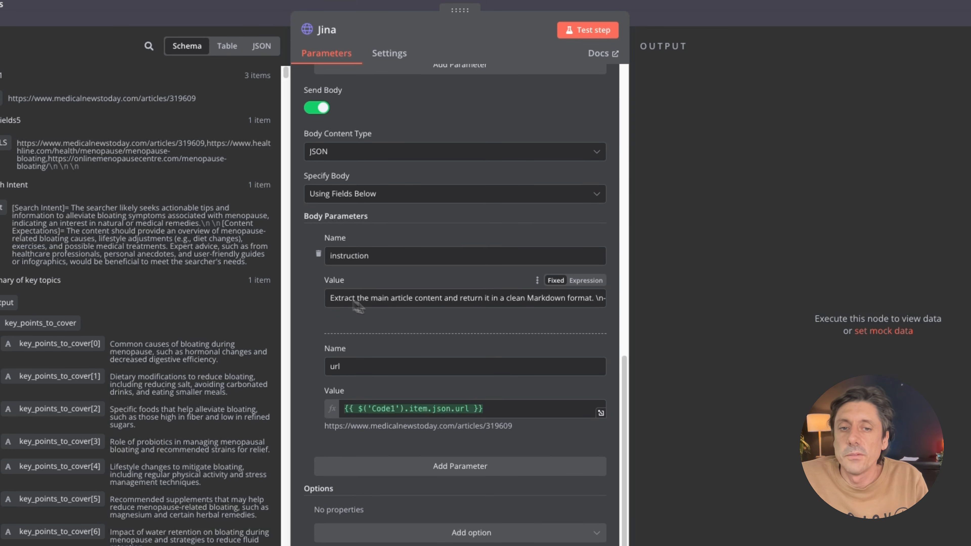
pyautogui.click(600, 303)
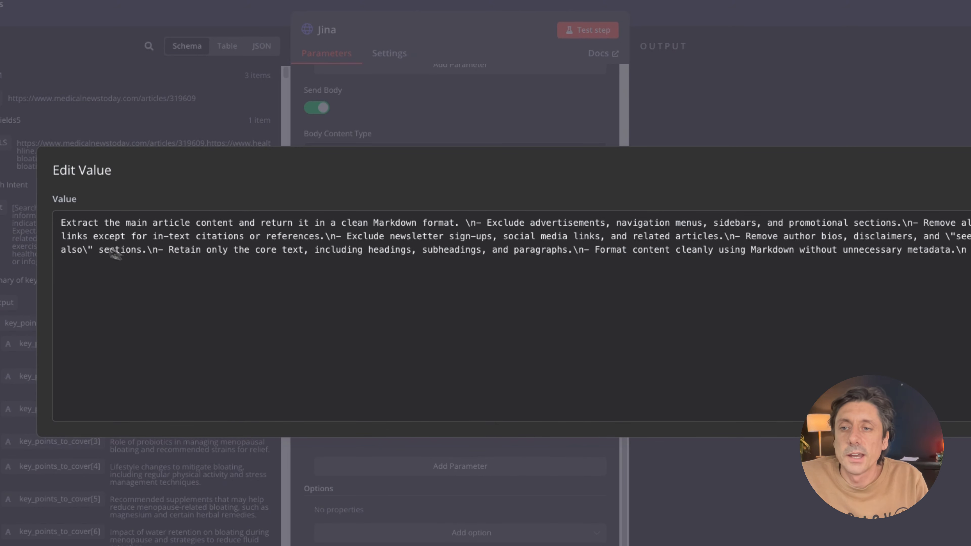
pyautogui.moveTo(63, 224); pyautogui.dragTo(870, 273)
pyautogui.click(872, 316)
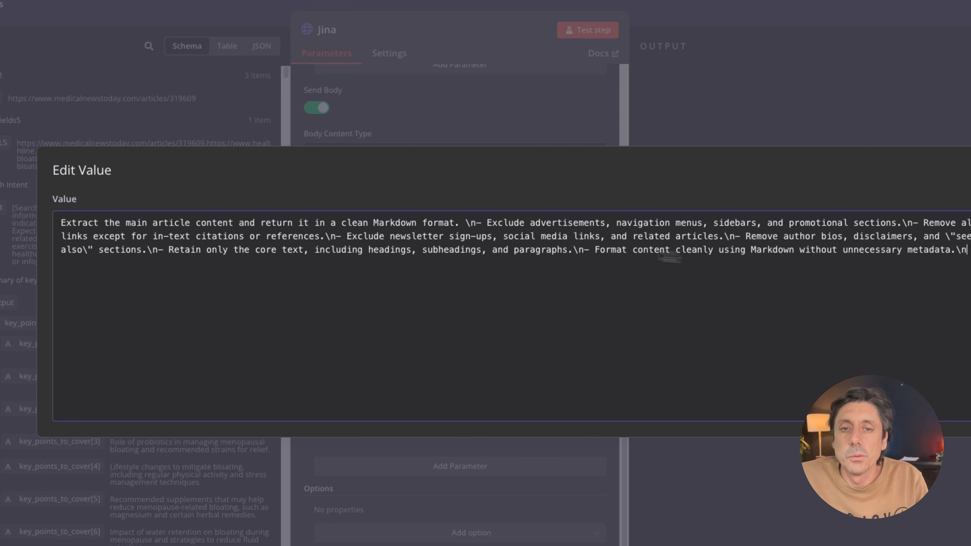
pyautogui.moveTo(493, 223); pyautogui.dragTo(696, 224)
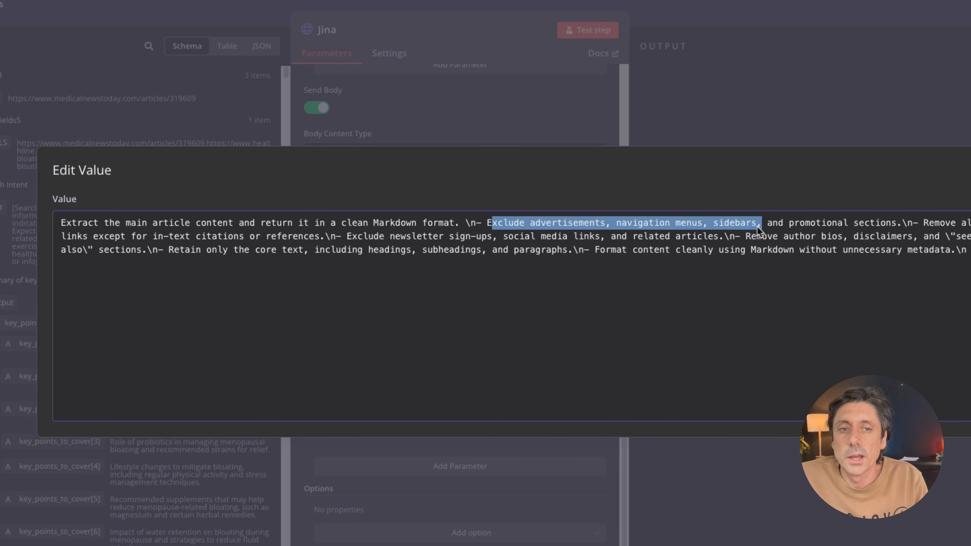
pyautogui.moveTo(758, 228); pyautogui.dragTo(892, 230)
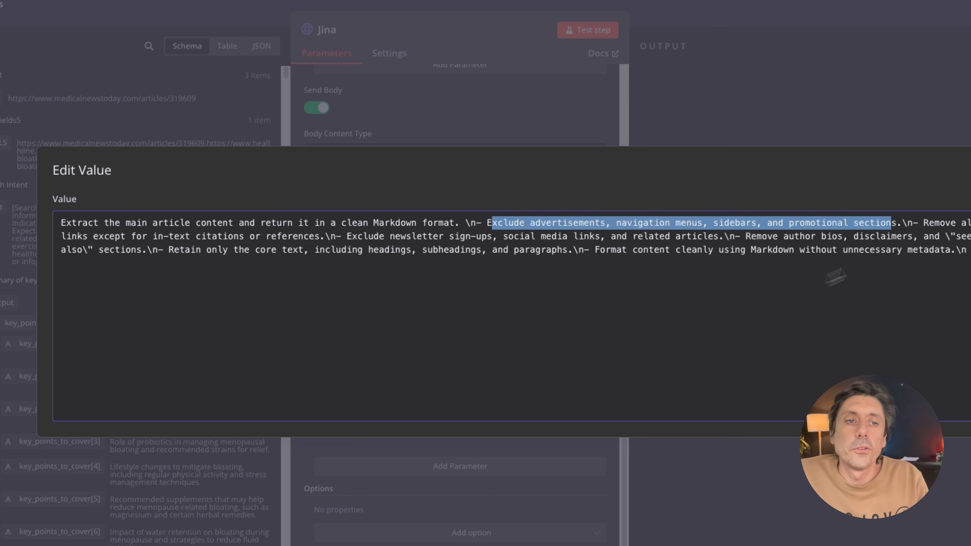
pyautogui.press('Escape')
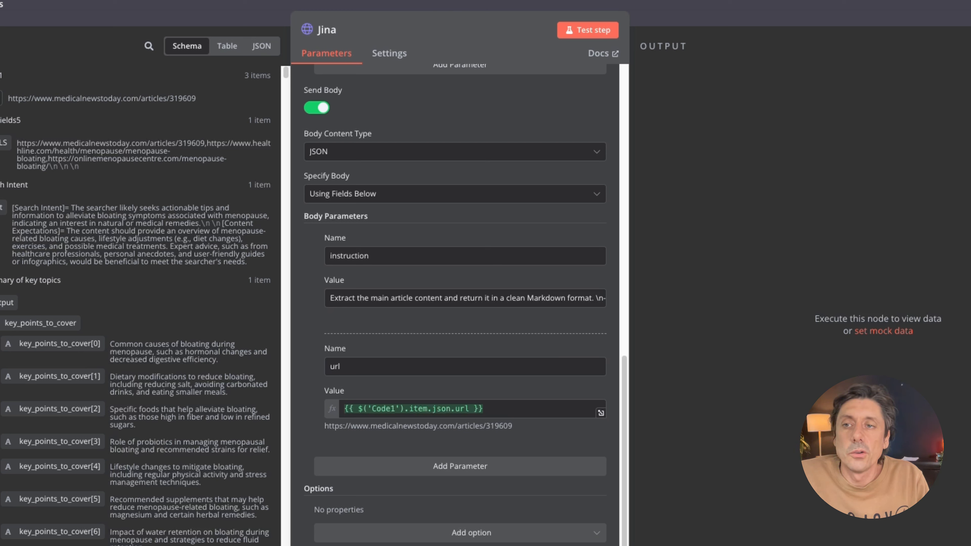
# Step: Map Code1's url field to the Jina node's url body parameter and test the node
pyautogui.moveTo(1, 98); pyautogui.dragTo(471, 402)
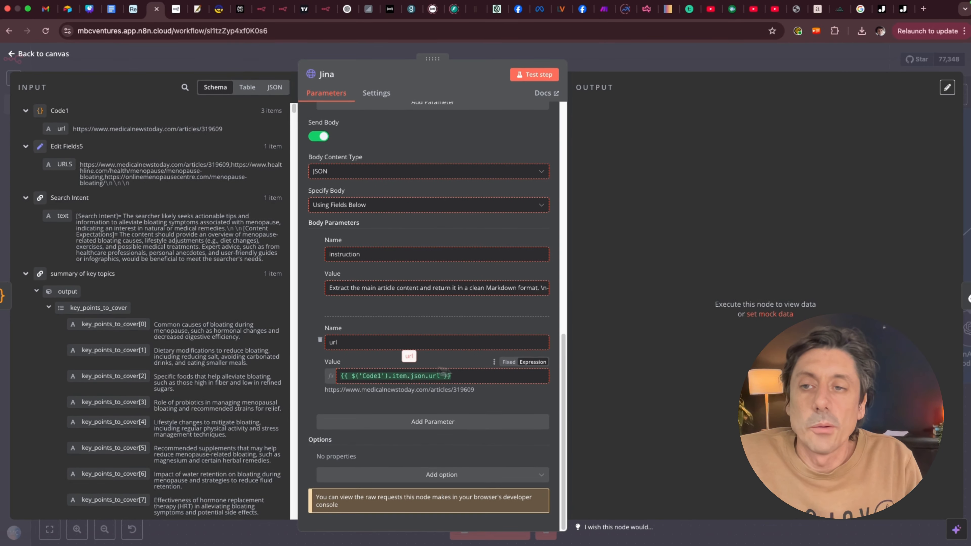
pyautogui.moveTo(442, 369); pyautogui.dragTo(443, 374)
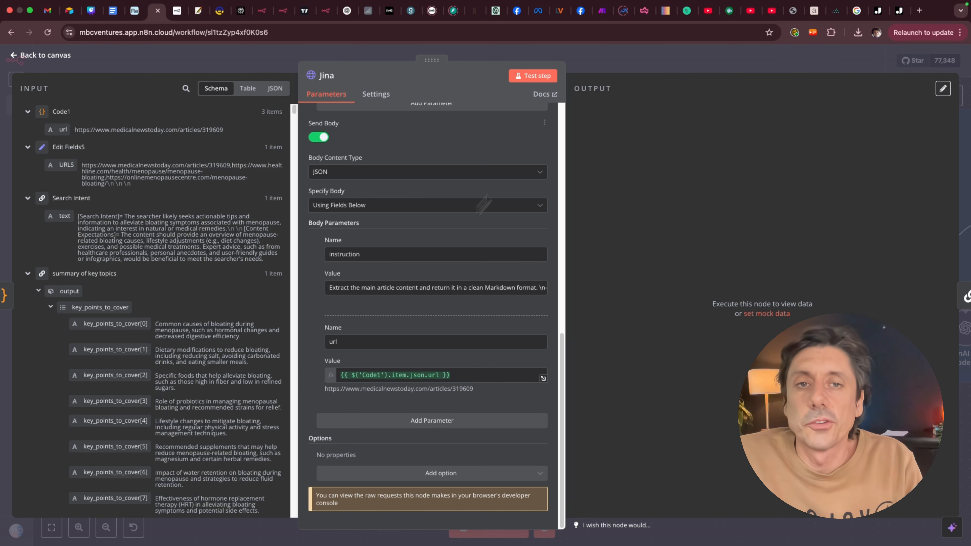
pyautogui.click(541, 79)
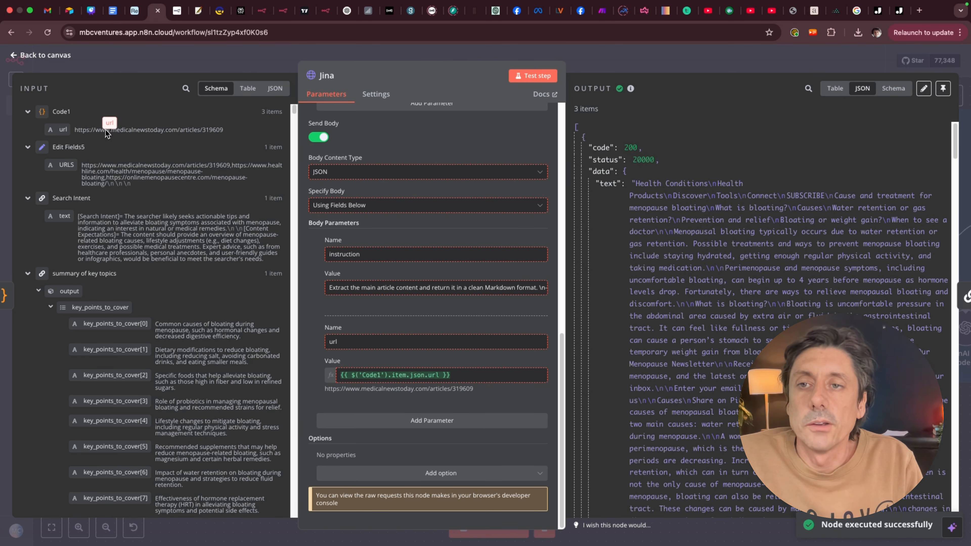
# Step: Examine the article text that Jina returned for the competitor URLs in the JSON output
pyautogui.scroll(-15, 708, 269)
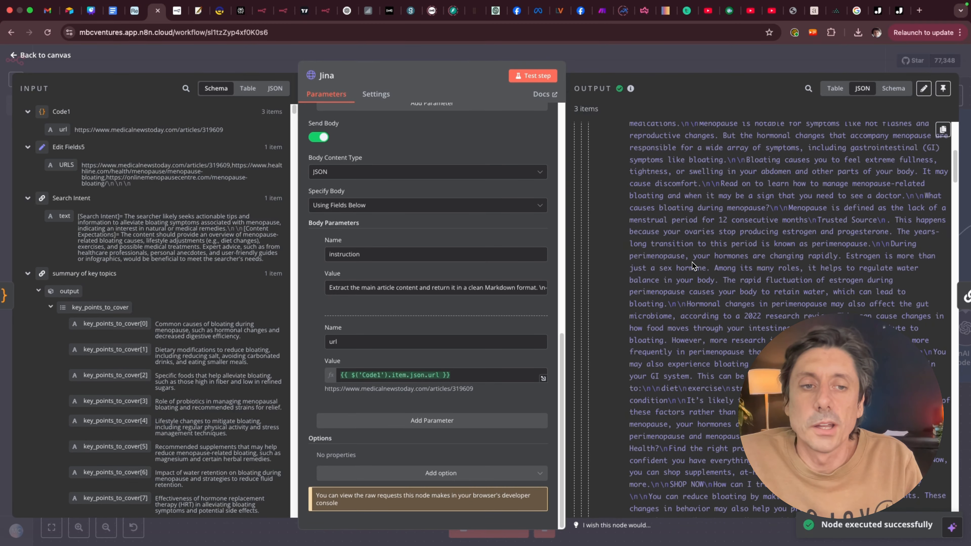
pyautogui.scroll(-10, 692, 265)
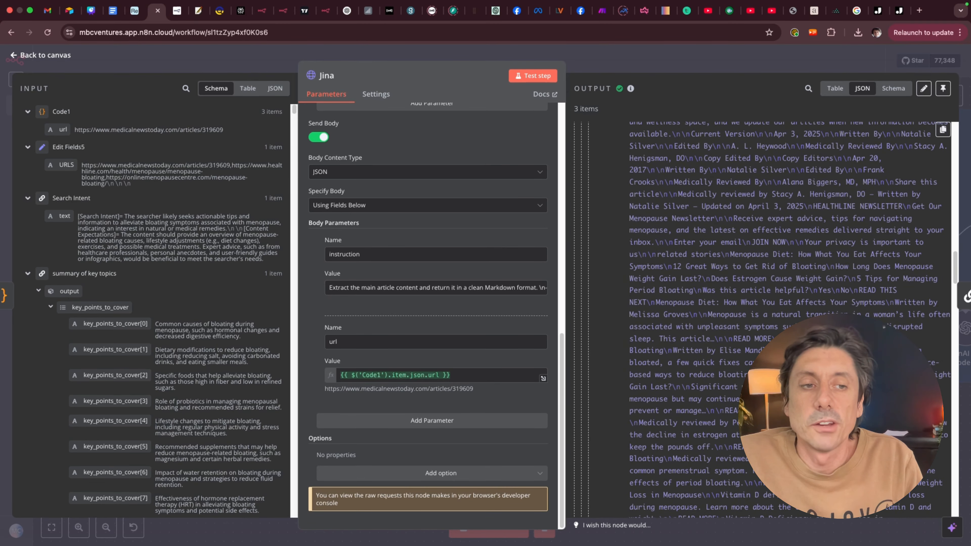
pyautogui.scroll(5, 692, 264)
pyautogui.scroll(5, 691, 284)
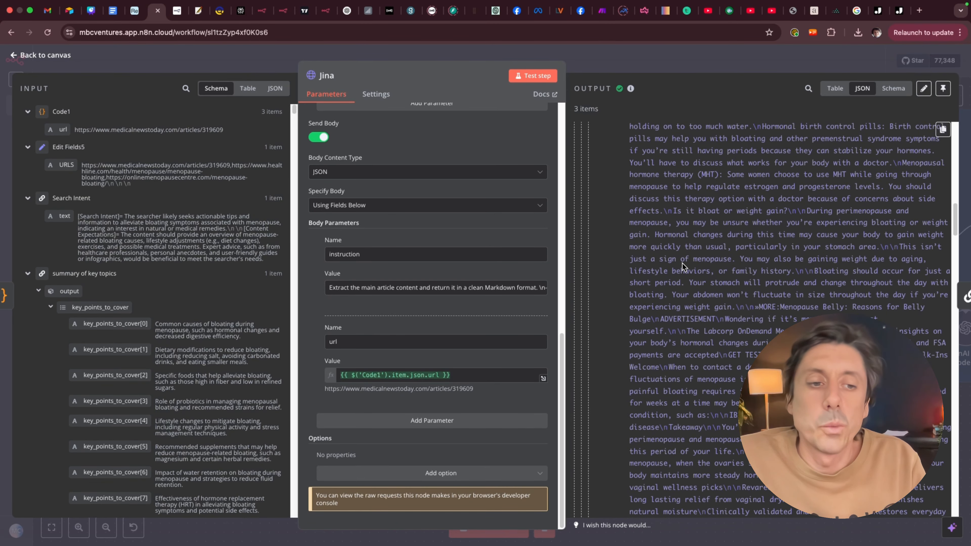
pyautogui.scroll(10, 690, 285)
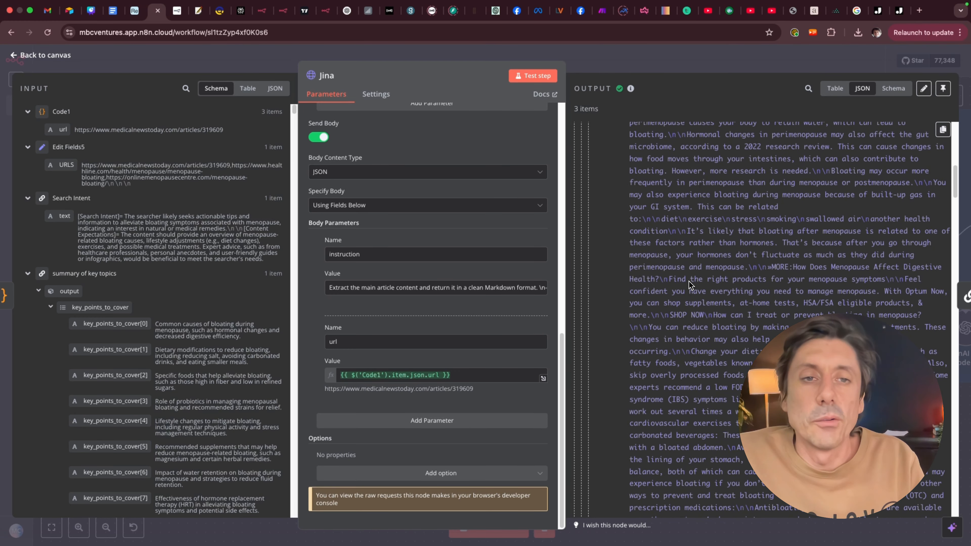
pyautogui.scroll(5, 684, 285)
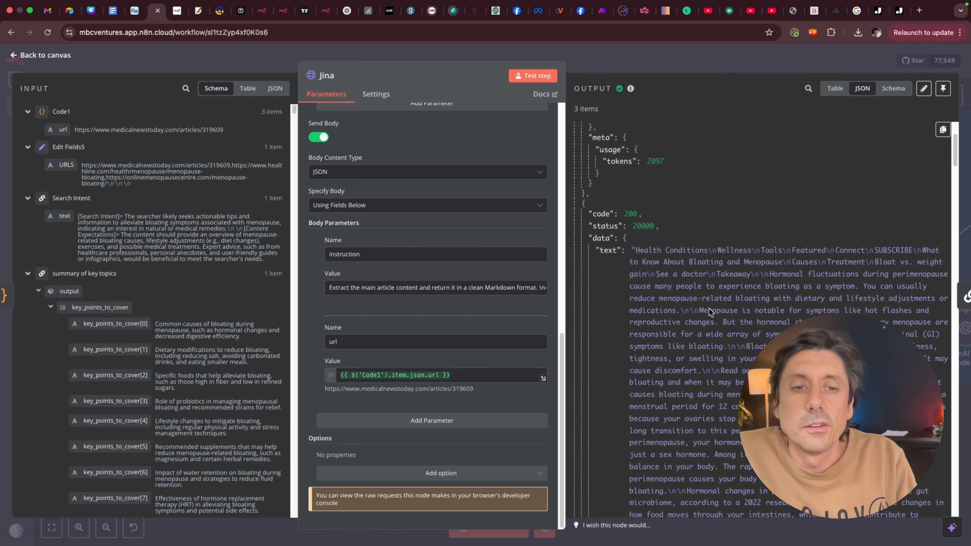
pyautogui.moveTo(638, 179); pyautogui.dragTo(828, 286)
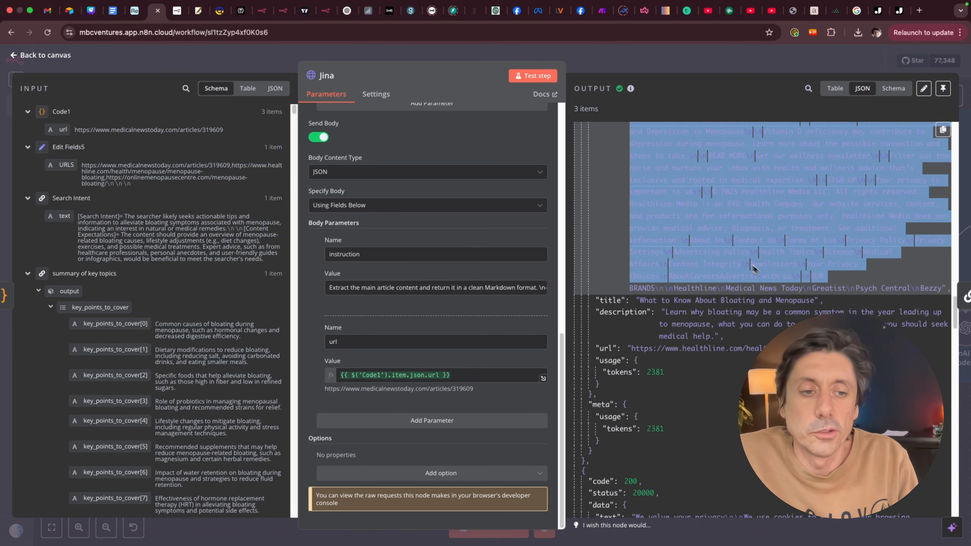
# Step: Close the Jina node and move the Jina and webpage_summary nodes slightly to the right on the canvas
pyautogui.click(43, 55)
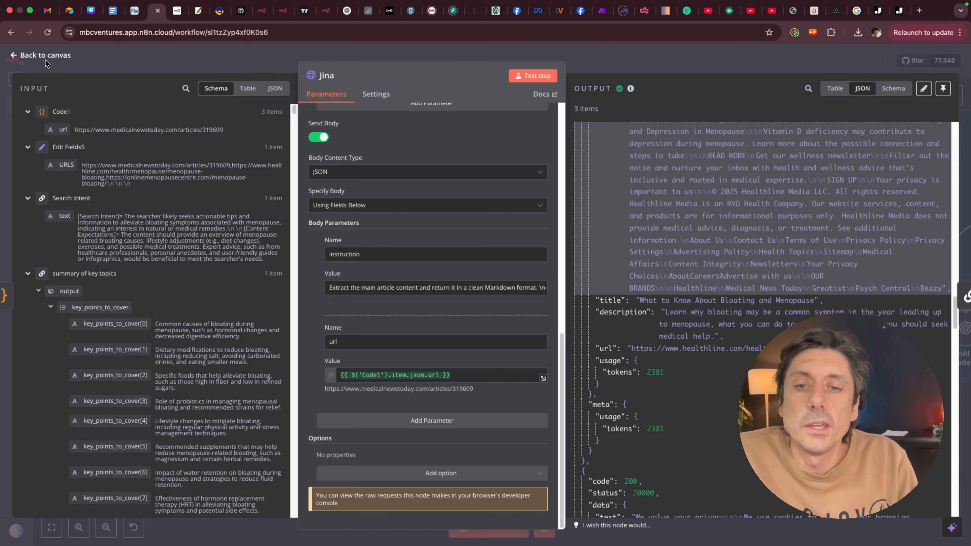
pyautogui.moveTo(397, 199); pyautogui.dragTo(398, 235)
pyautogui.moveTo(519, 229)
pyautogui.mouseDown()
pyautogui.moveTo(526, 164)
pyautogui.moveTo(536, 230)
pyautogui.mouseUp()
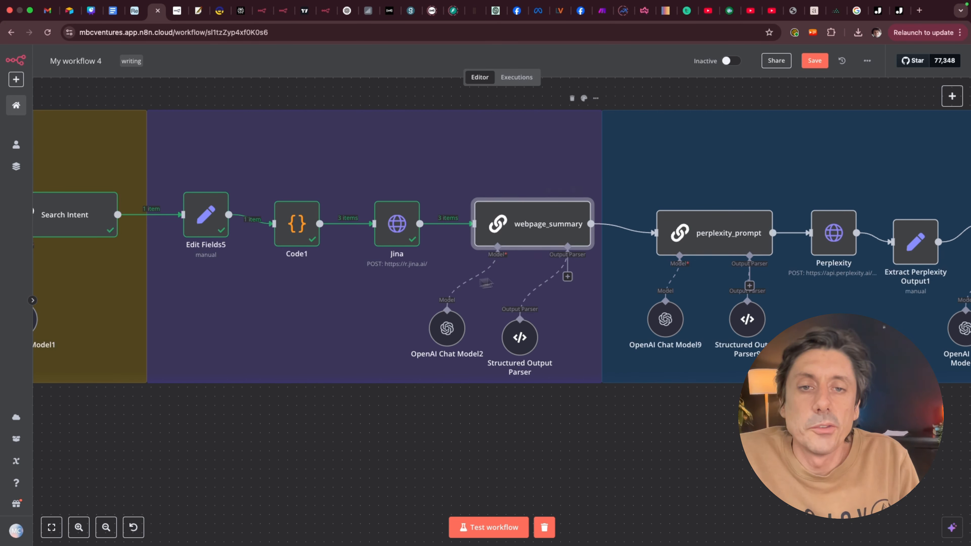
# Step: Open the webpage_summary node's user message prompt in the full expression editor and review its instructions and example JSON structure
pyautogui.doubleClick(530, 235)
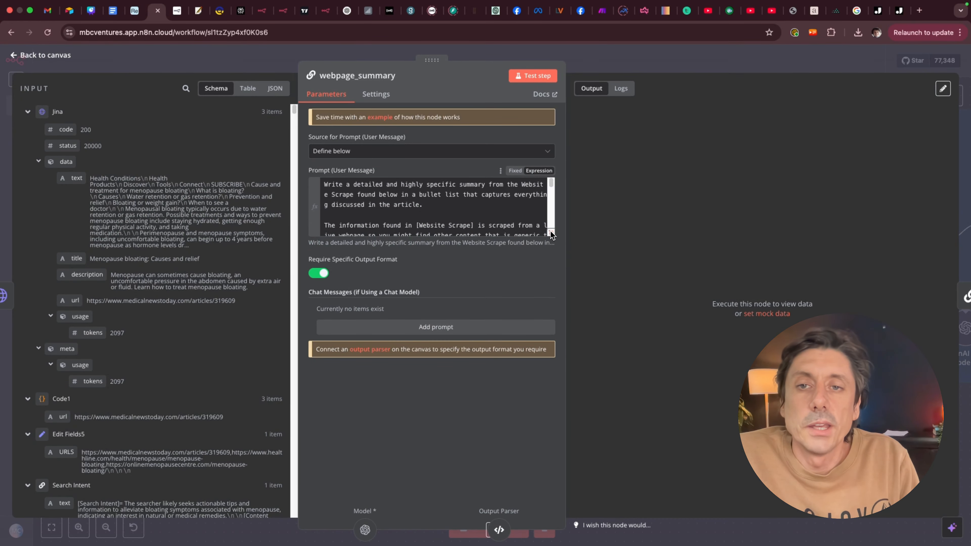
pyautogui.click(550, 232)
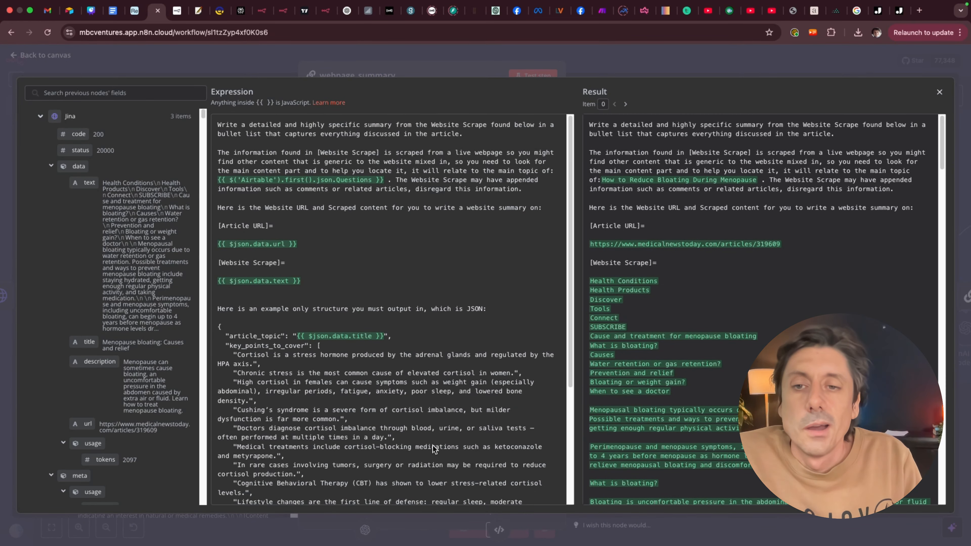
pyautogui.scroll(-5, 442, 459)
pyautogui.scroll(5, 384, 405)
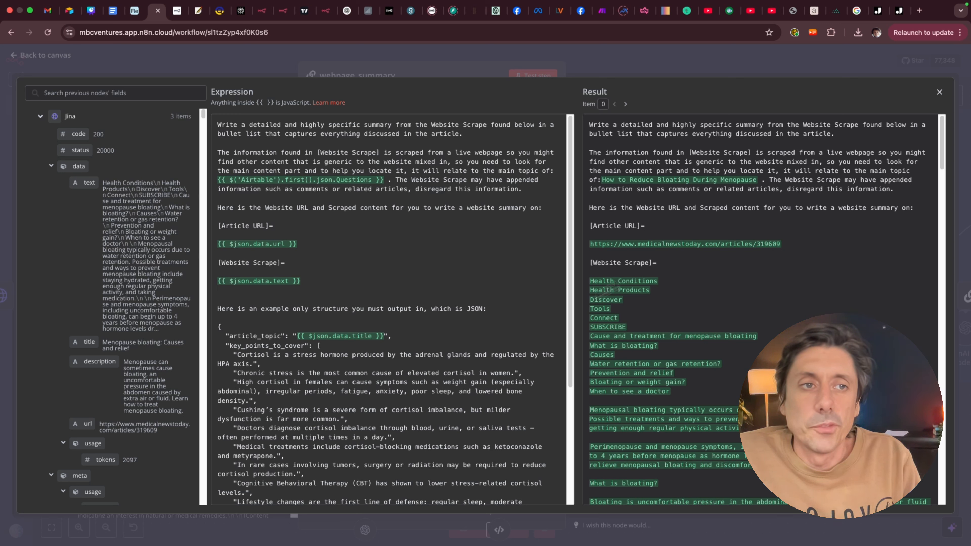
# Step: Close the prompt's expression editor, test the webpage_summary node, and return to the canvas
pyautogui.click(939, 93)
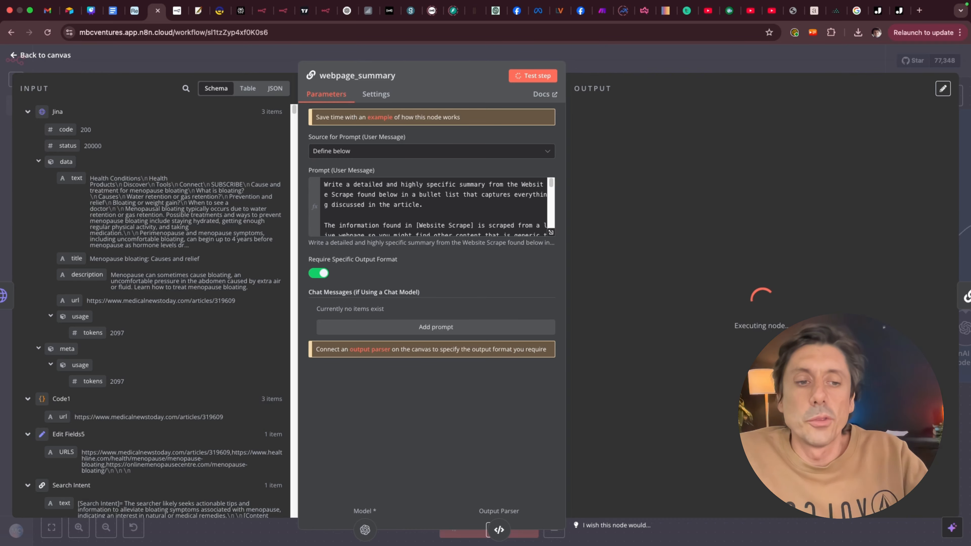
pyautogui.press('Escape')
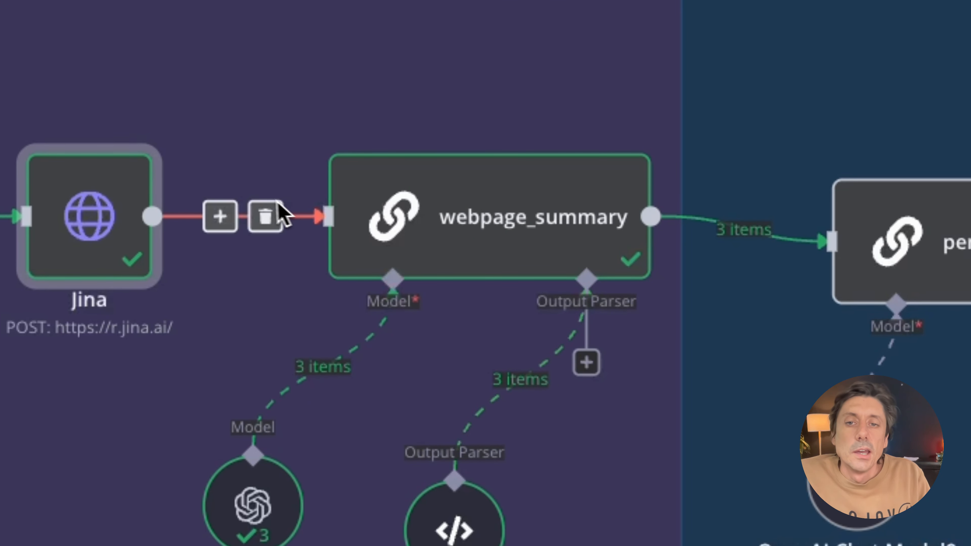
pyautogui.moveTo(108, 245)
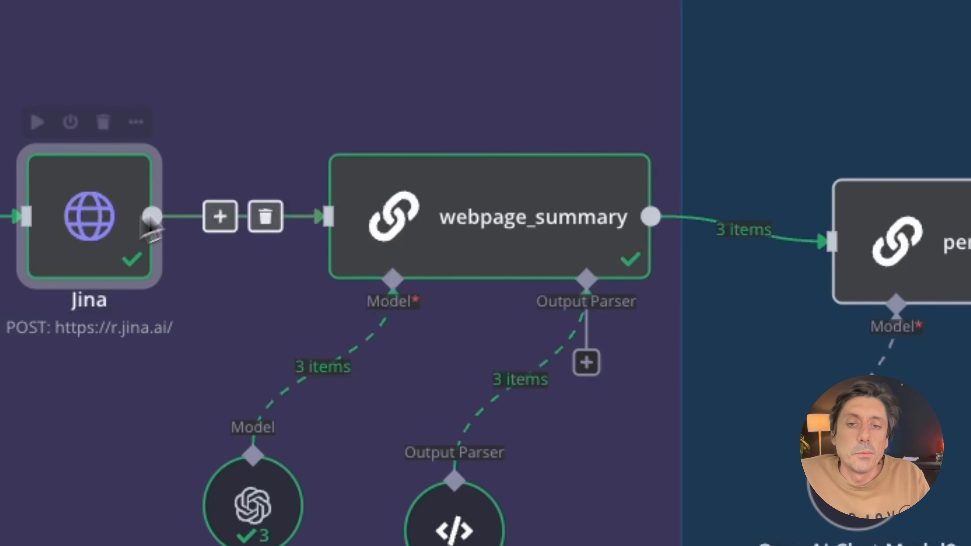
pyautogui.moveTo(501, 207)
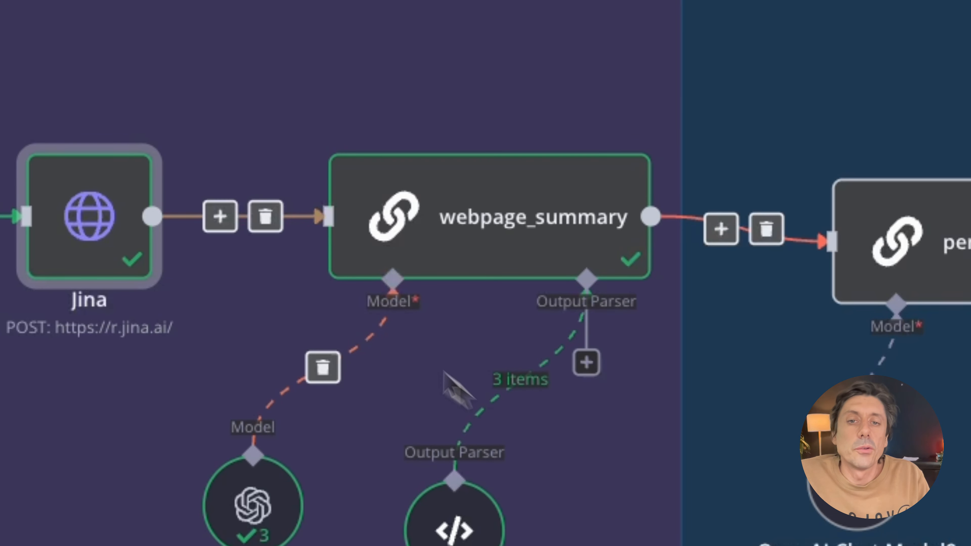
# Step: Open the webpage_summary node to review its input data beside its output, and go back to the canvas
pyautogui.doubleClick(506, 234)
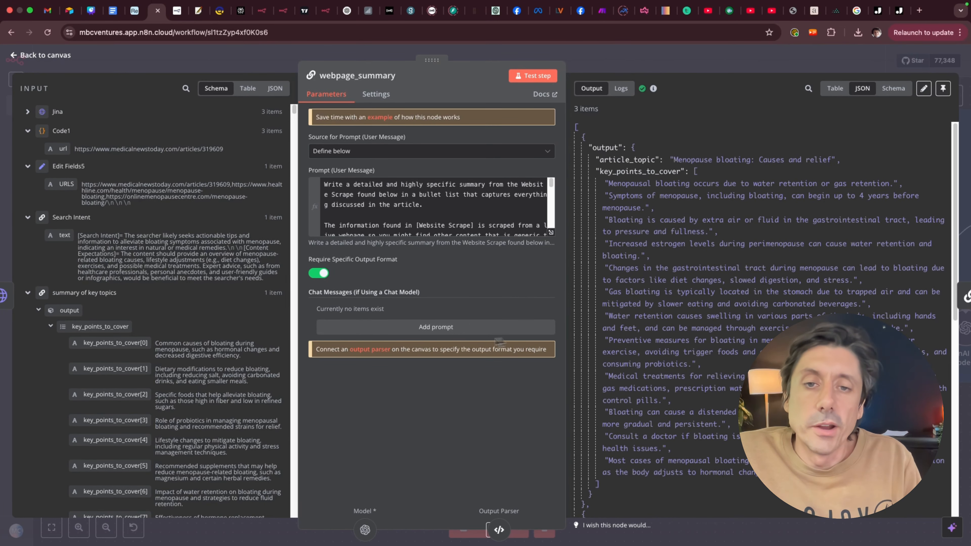
pyautogui.moveTo(63, 149)
pyautogui.mouseDown()
pyautogui.moveTo(65, 132)
pyautogui.moveTo(65, 156)
pyautogui.mouseUp()
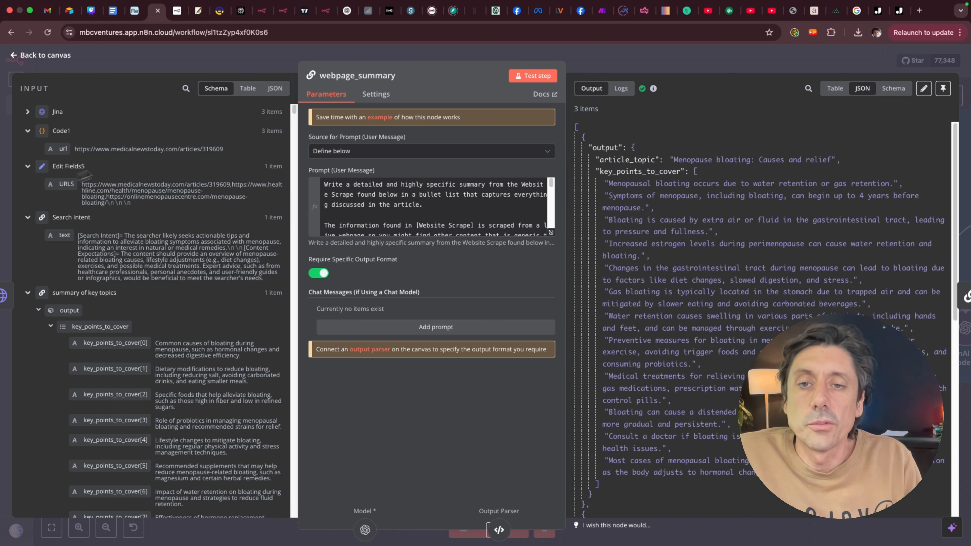
pyautogui.click(22, 58)
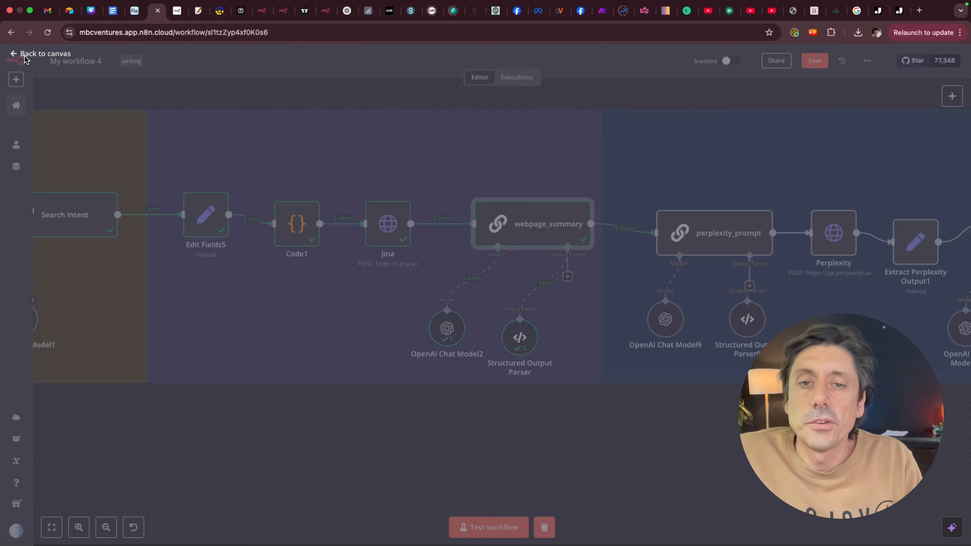
pyautogui.click(633, 434)
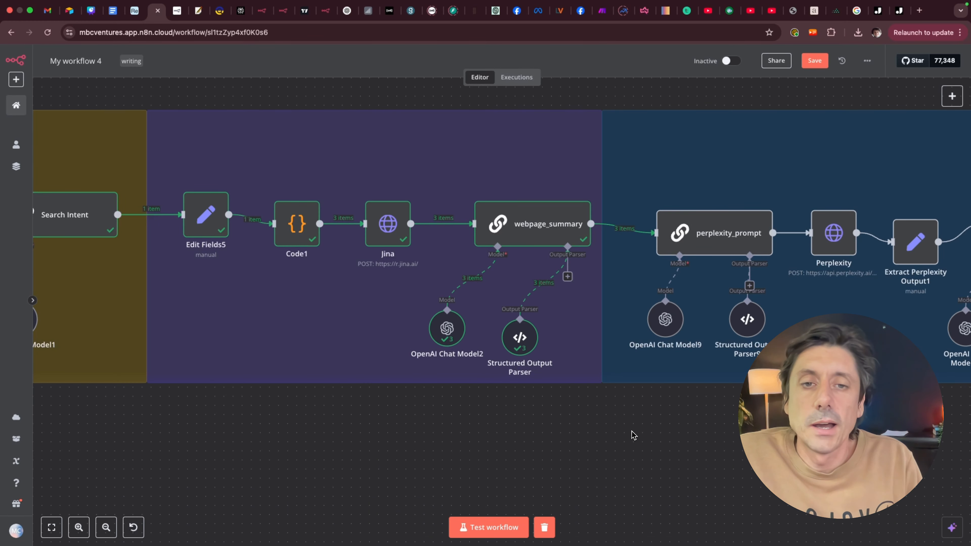
# Step: Examine the article_topic and key_points_to_cover entries for each article in webpage_summary's JSON output, and close the node
pyautogui.doubleClick(536, 231)
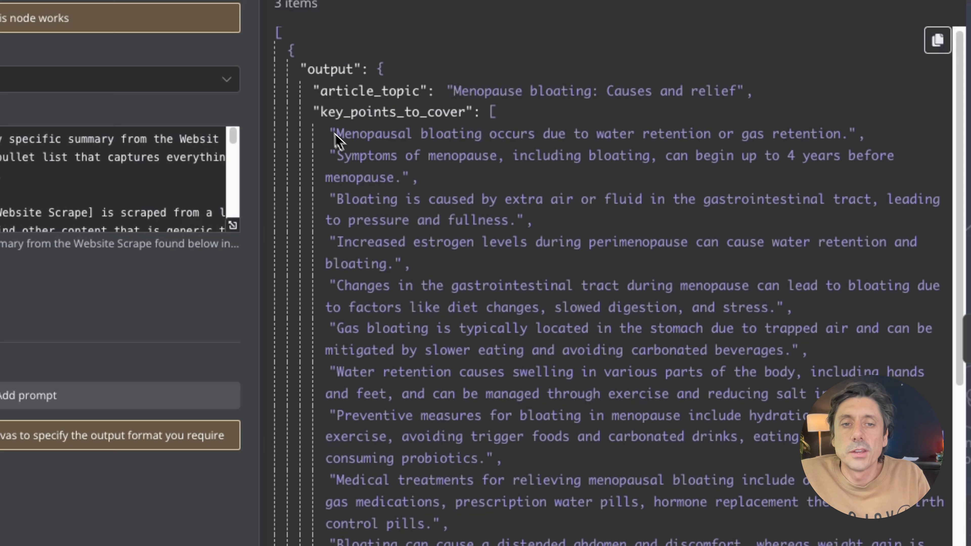
pyautogui.moveTo(320, 112); pyautogui.dragTo(473, 119)
pyautogui.scroll(-1, 512, 342)
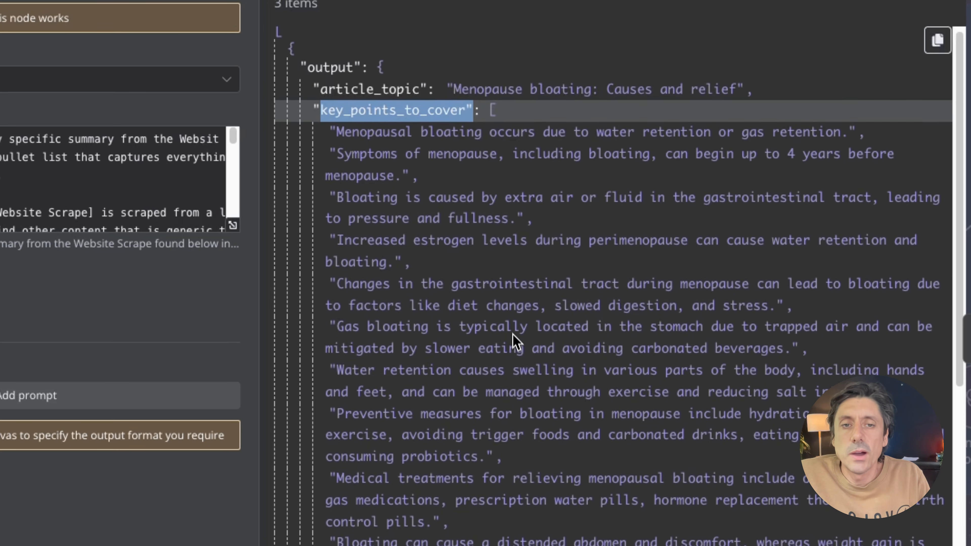
pyautogui.scroll(-15, 509, 341)
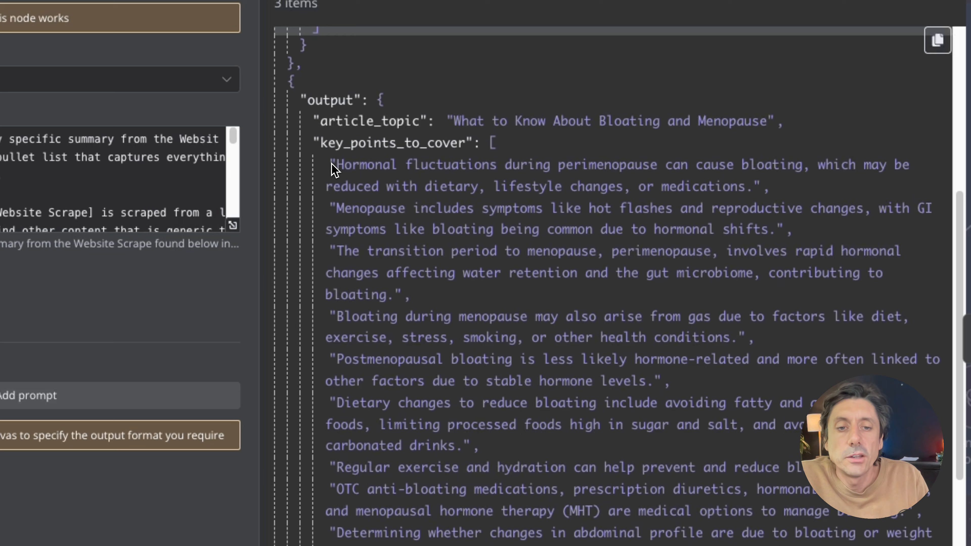
pyautogui.moveTo(329, 165); pyautogui.dragTo(841, 541)
pyautogui.click(411, 449)
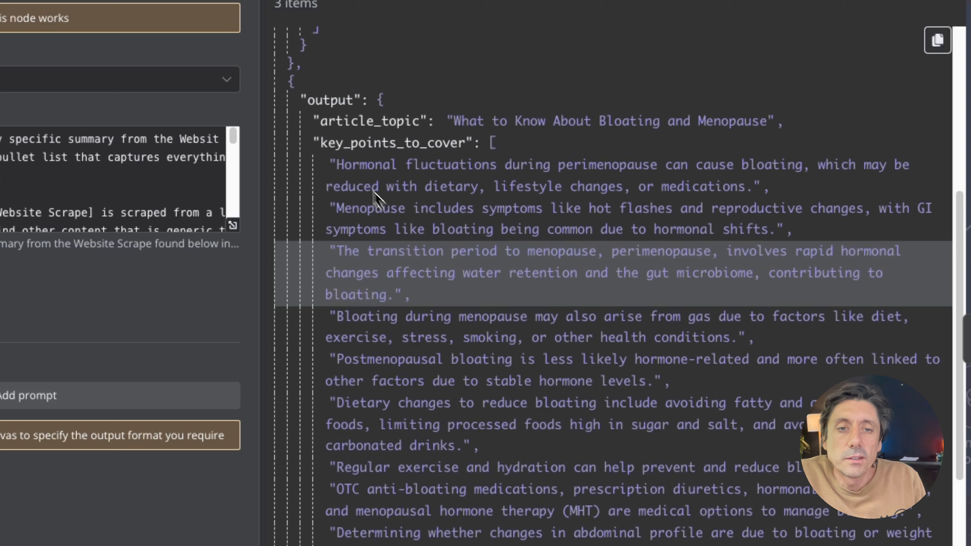
pyautogui.moveTo(329, 165); pyautogui.dragTo(425, 543)
pyautogui.click(445, 539)
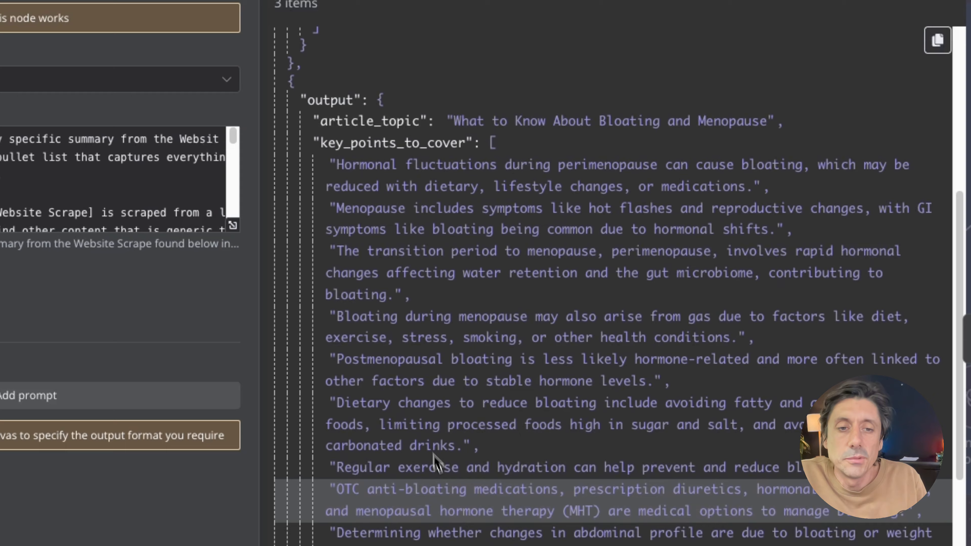
pyautogui.press('Escape')
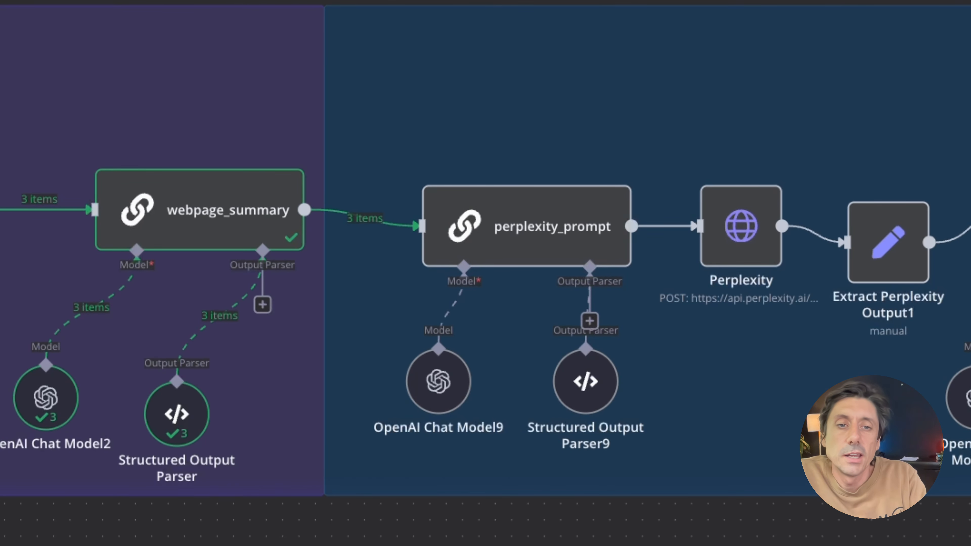
# Step: Move the perplexity_prompt node into line with the webpage_summary node on the canvas and deselect it
pyautogui.hscroll(4, 485, 273)
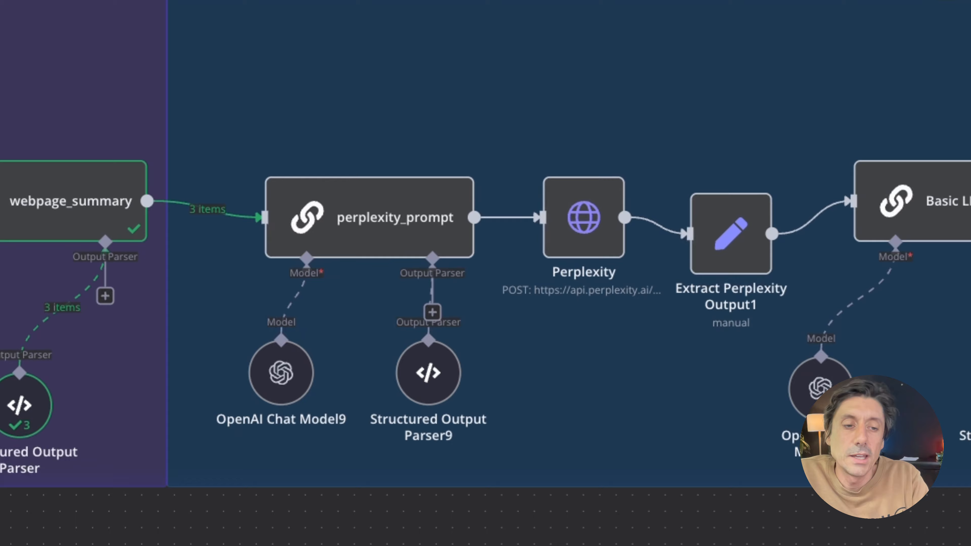
pyautogui.hscroll(4, 485, 273)
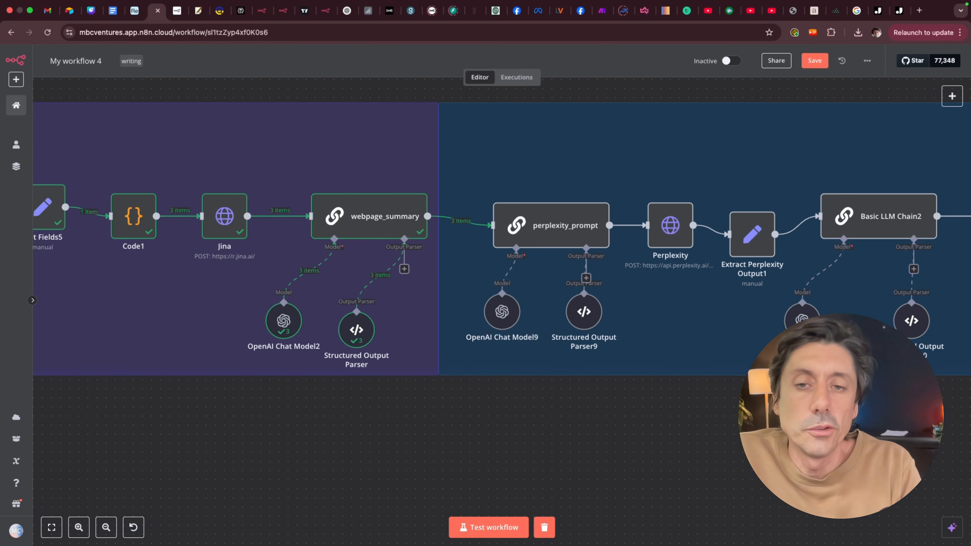
pyautogui.hscroll(3, 485, 273)
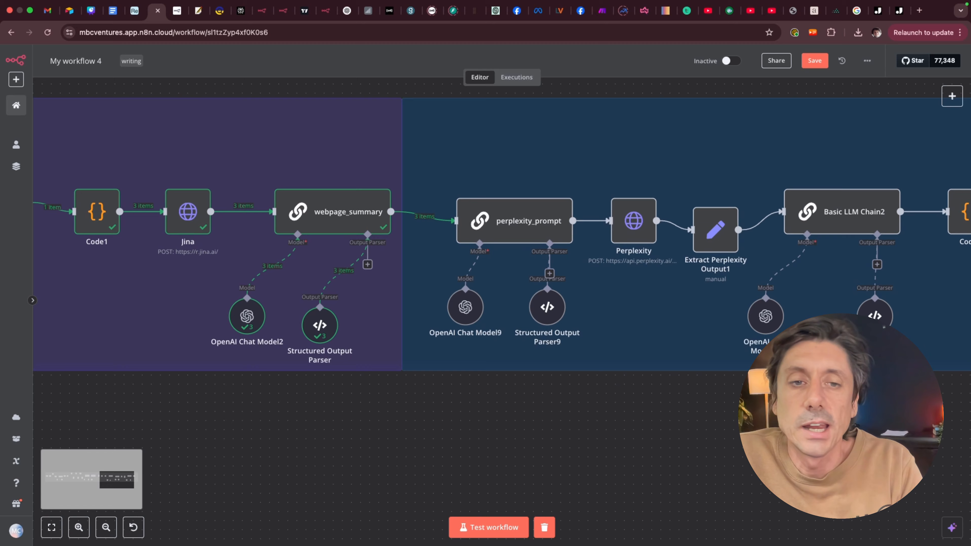
pyautogui.hscroll(1, 485, 273)
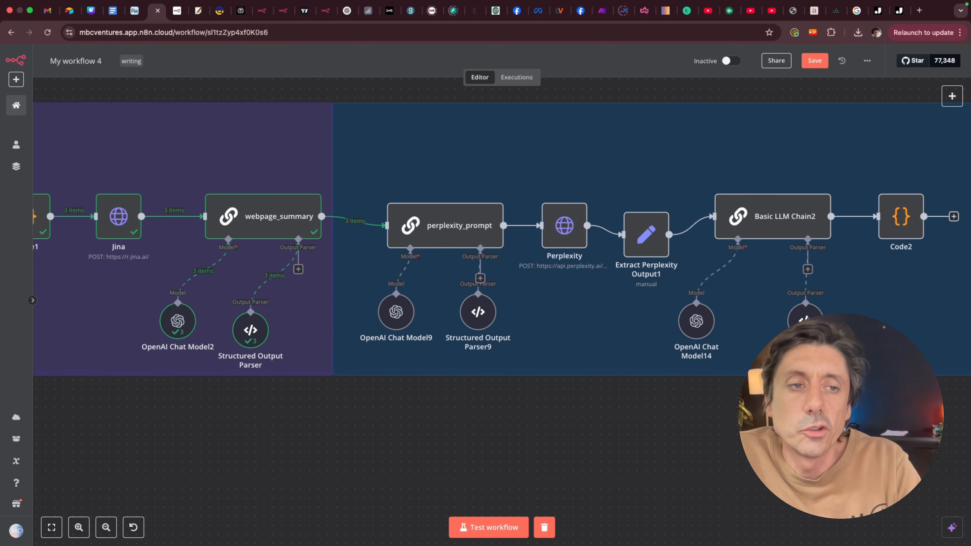
pyautogui.hscroll(5, 501, 298)
pyautogui.hscroll(-6, 502, 299)
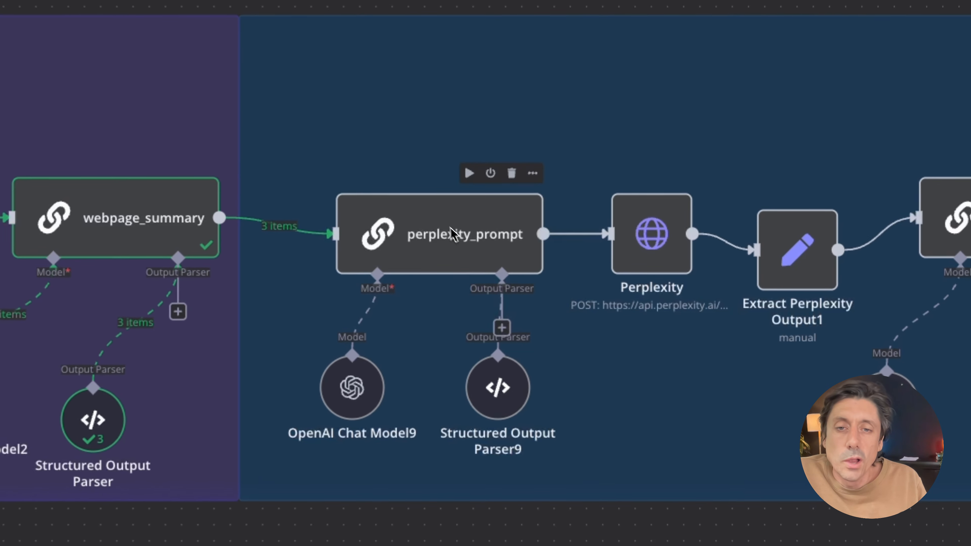
pyautogui.moveTo(491, 225); pyautogui.dragTo(427, 217)
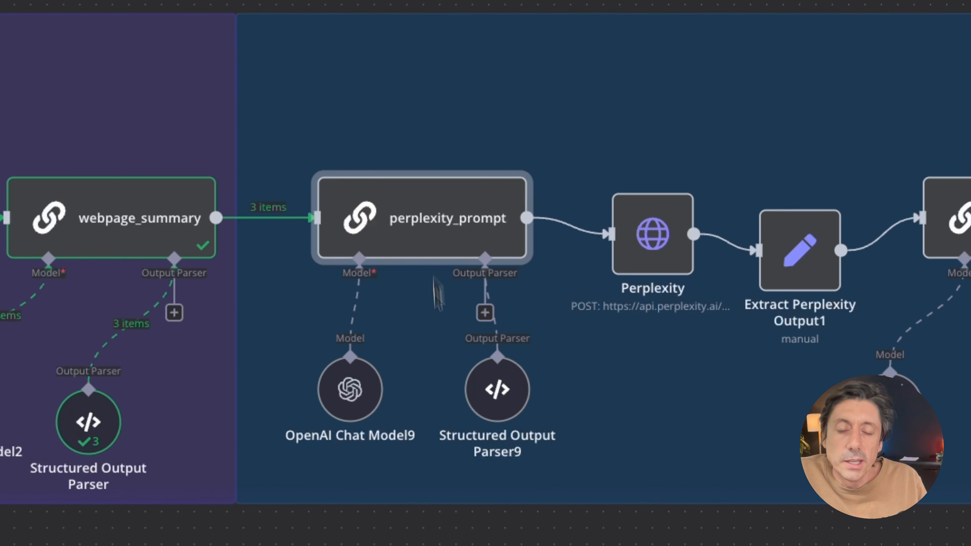
pyautogui.click(435, 285)
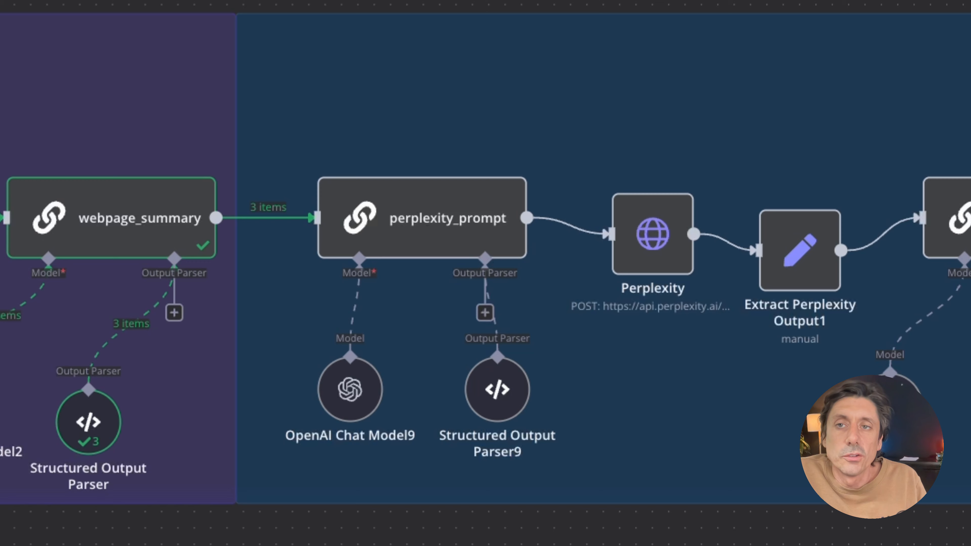
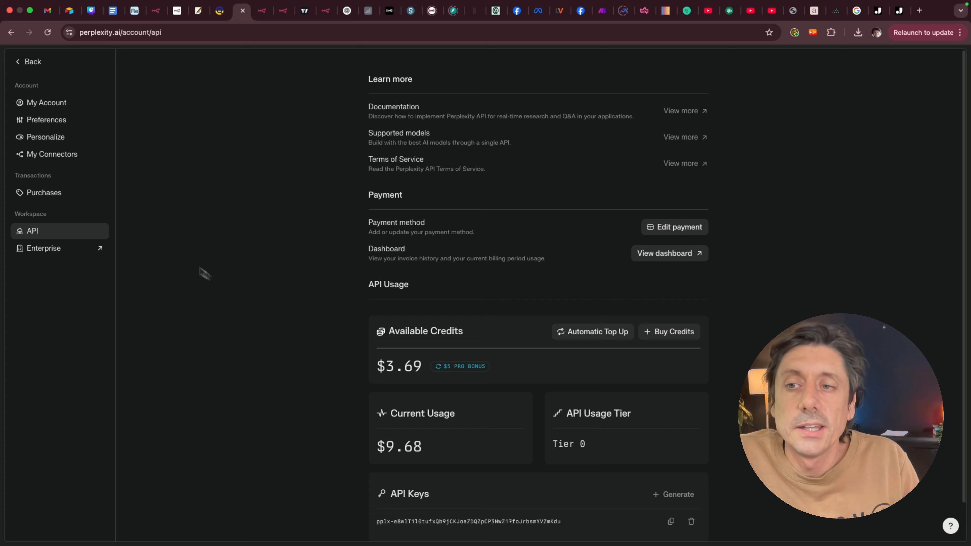
# Step: View the API page in the Perplexity account settings and switch back to the n8n workflow
pyautogui.click(37, 245)
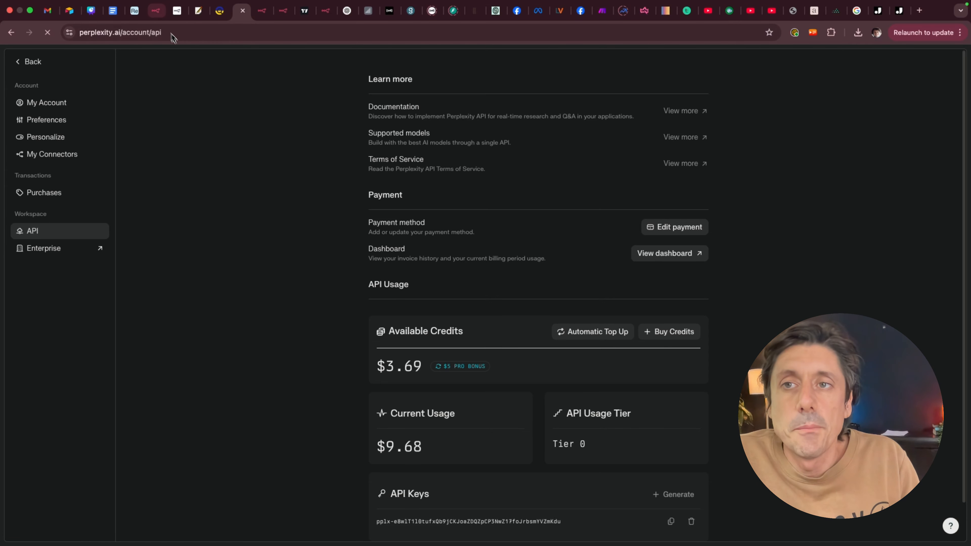
pyautogui.click(155, 10)
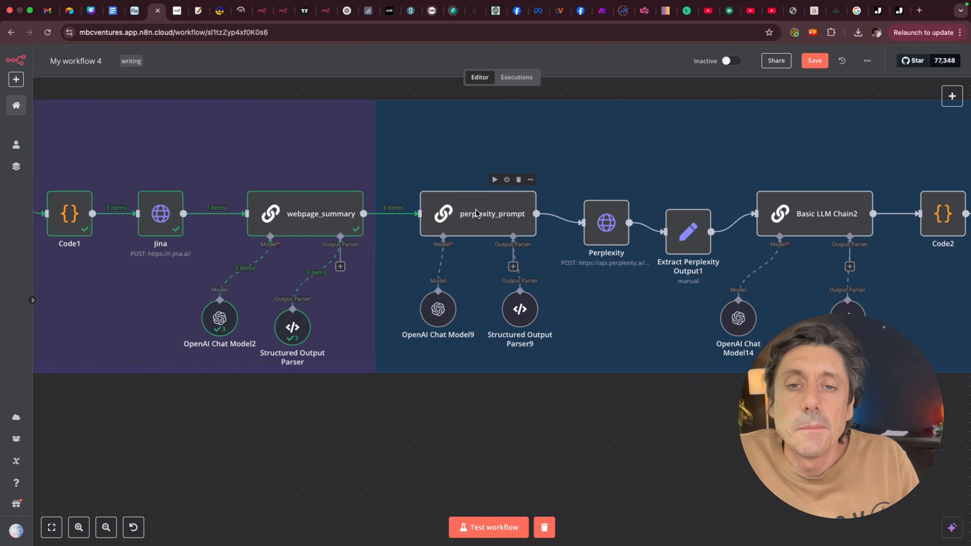
# Step: Move the Perplexity node slightly up and closer to the perplexity_prompt node
pyautogui.moveTo(477, 226)
pyautogui.mouseDown()
pyautogui.moveTo(486, 181)
pyautogui.moveTo(465, 212)
pyautogui.moveTo(484, 217)
pyautogui.moveTo(476, 224)
pyautogui.mouseUp()
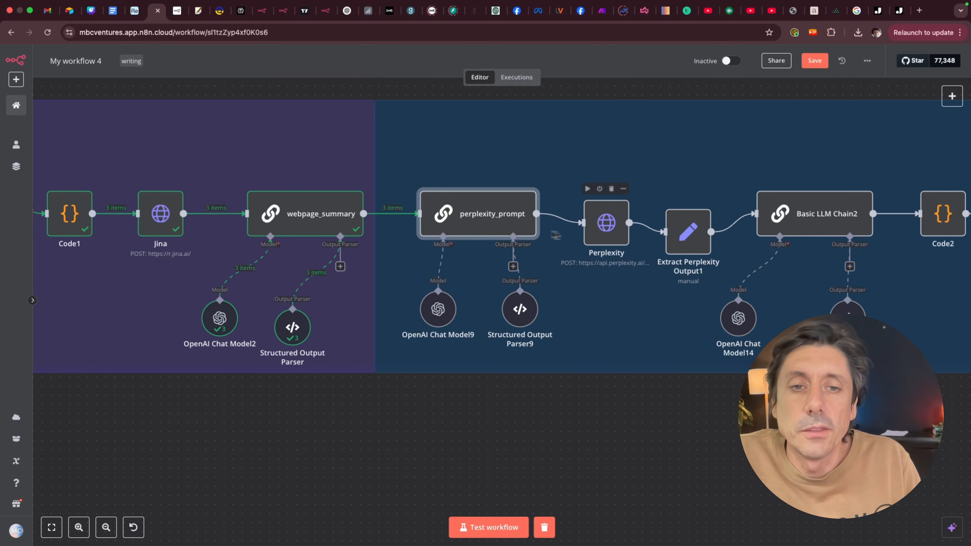
pyautogui.moveTo(610, 235)
pyautogui.mouseDown()
pyautogui.moveTo(568, 204)
pyautogui.moveTo(602, 178)
pyautogui.moveTo(610, 245)
pyautogui.moveTo(601, 228)
pyautogui.mouseUp()
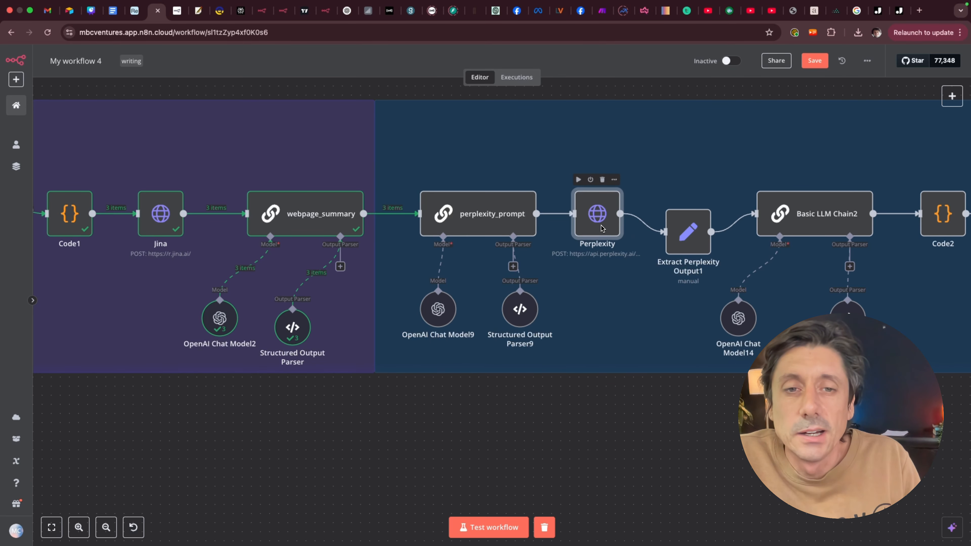
pyautogui.moveTo(483, 219)
pyautogui.mouseDown()
pyautogui.moveTo(476, 168)
pyautogui.moveTo(483, 220)
pyautogui.mouseUp()
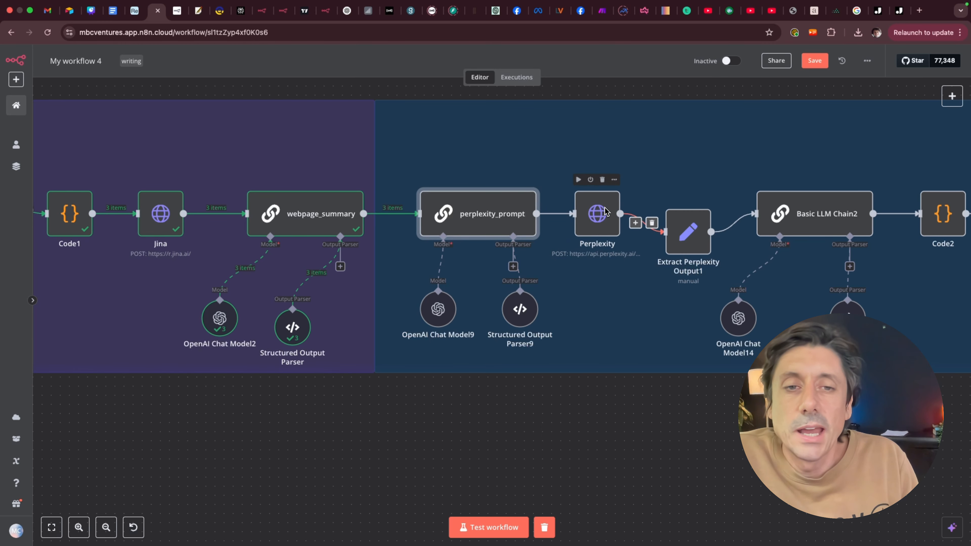
pyautogui.moveTo(593, 216)
pyautogui.mouseDown()
pyautogui.moveTo(599, 225)
pyautogui.moveTo(599, 214)
pyautogui.mouseUp()
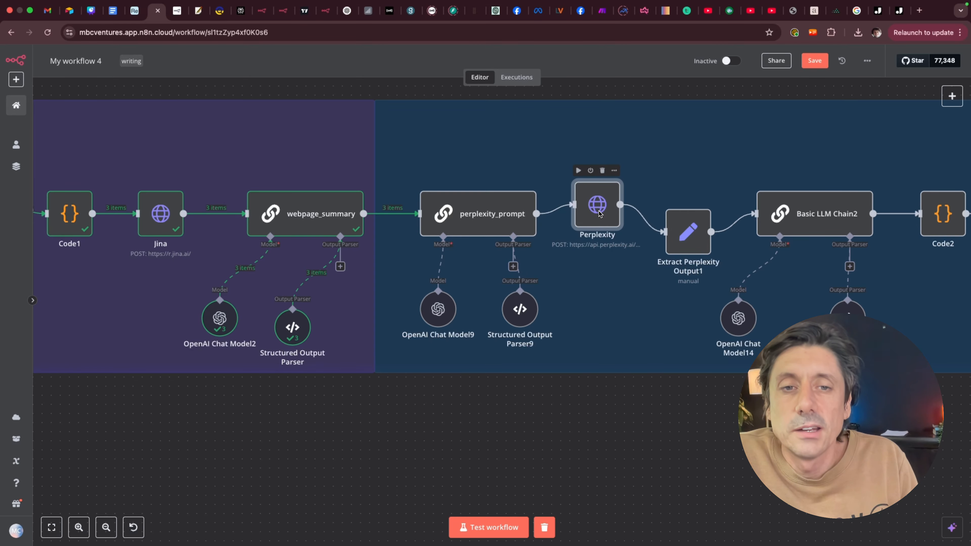
# Step: Open the Perplexity node and inspect the chat/completions part of its API URL in the enlarged URL editor
pyautogui.doubleClick(598, 209)
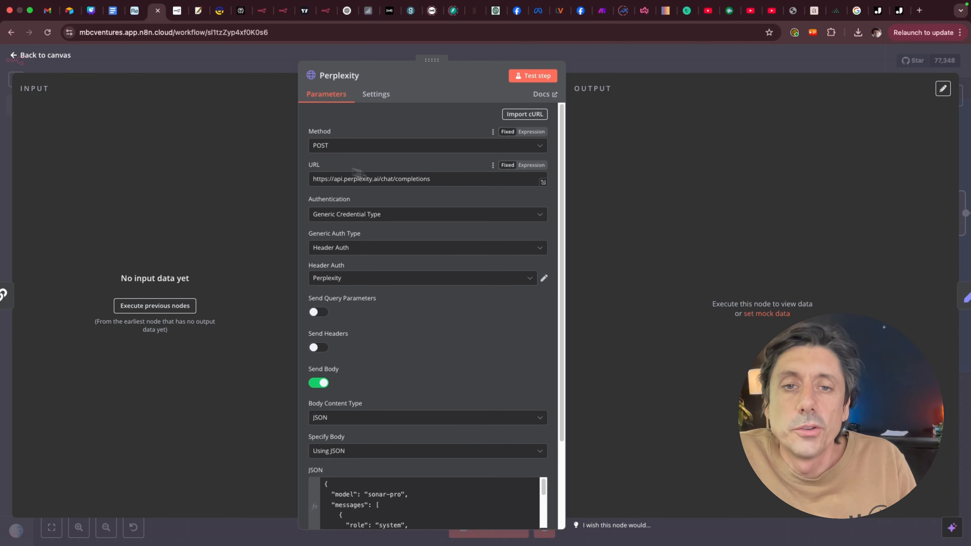
pyautogui.click(537, 189)
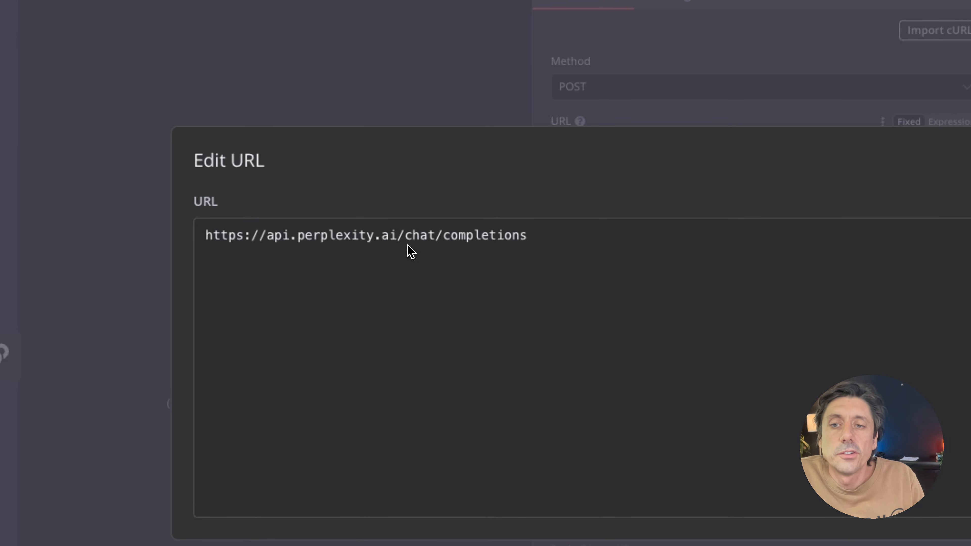
pyautogui.moveTo(407, 245); pyautogui.dragTo(537, 249)
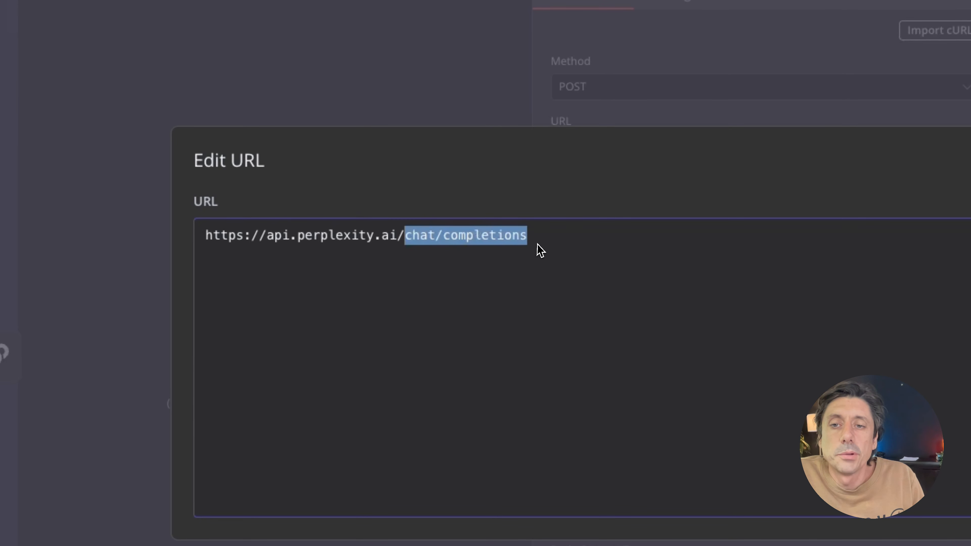
pyautogui.click(598, 252)
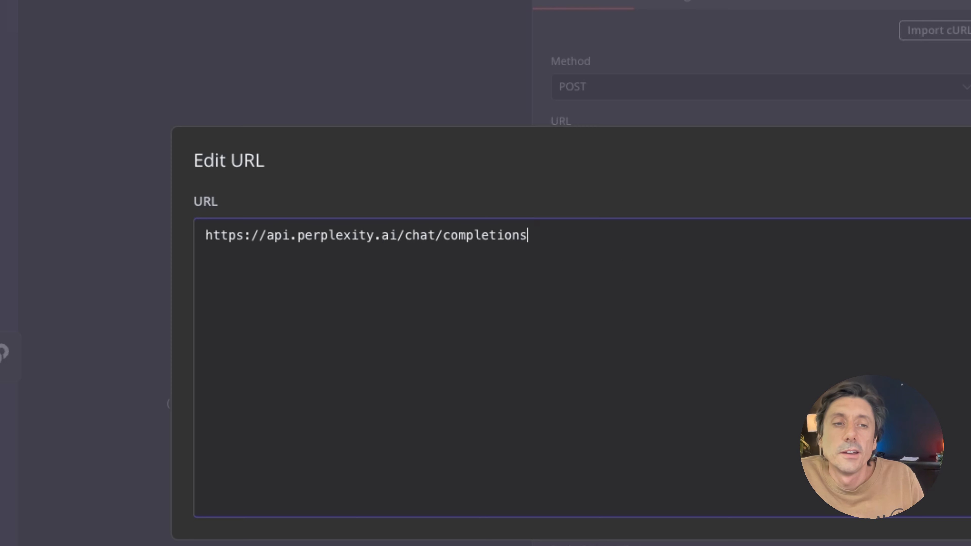
pyautogui.press('Escape')
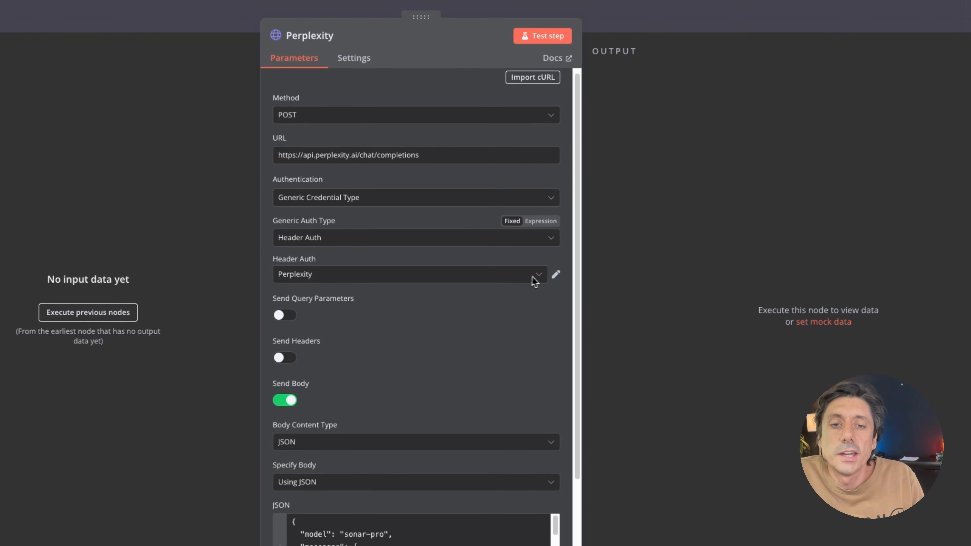
# Step: View the blank form for creating a new Header Auth credential in the Perplexity node and close it unsaved
pyautogui.click(526, 273)
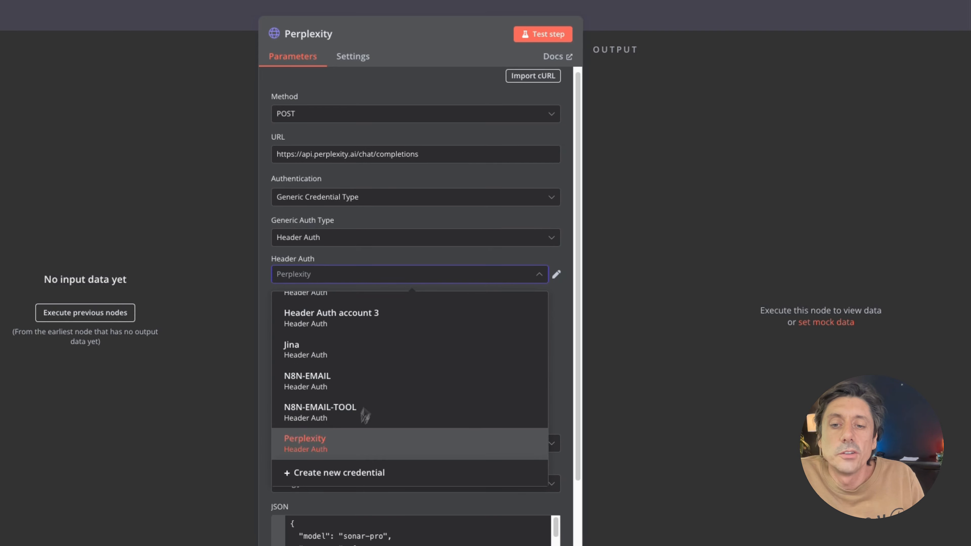
pyautogui.click(348, 474)
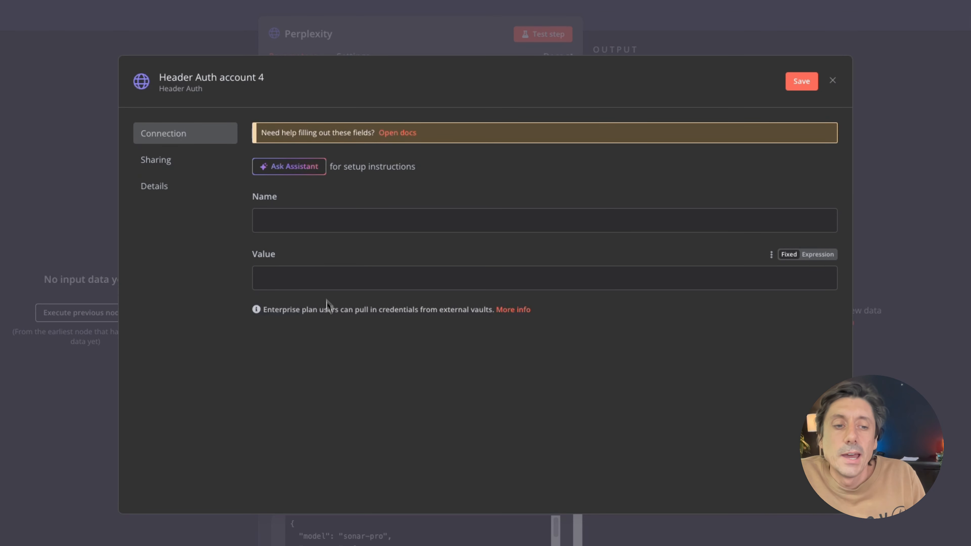
pyautogui.click(833, 81)
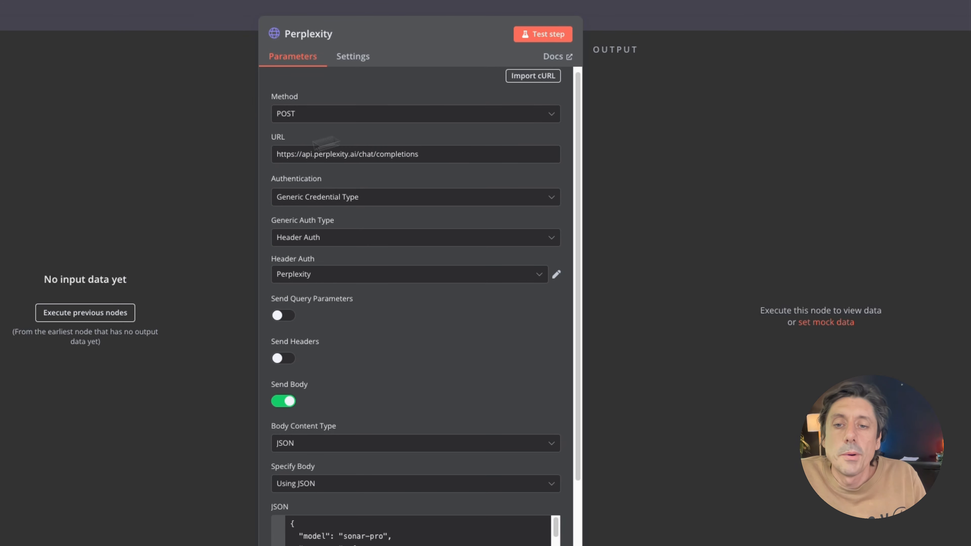
# Step: Inspect the Perplexity node's JSON body in the enlarged expression editor, highlighting the user message's perplexity_prompt expression, and close the editor
pyautogui.scroll(-3, 470, 375)
pyautogui.scroll(-3, 470, 374)
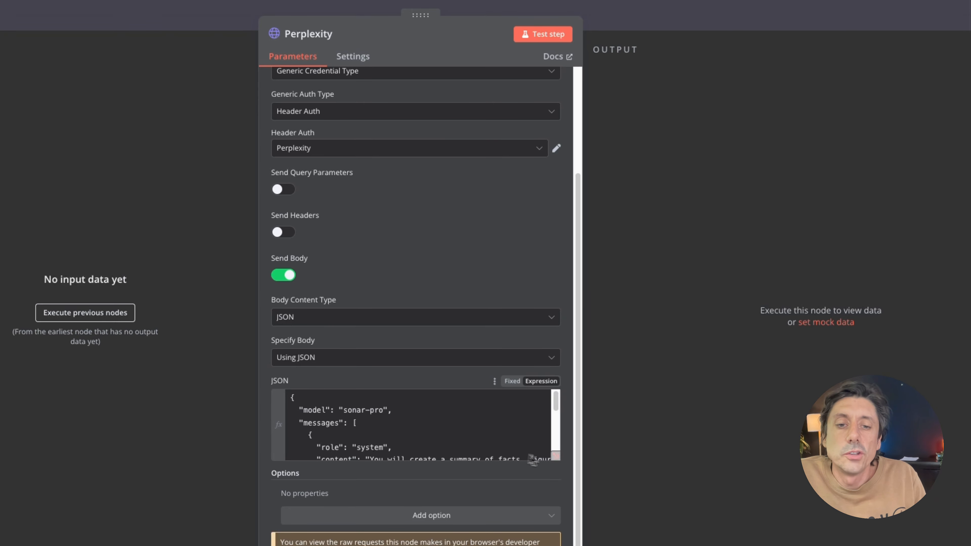
pyautogui.click(555, 456)
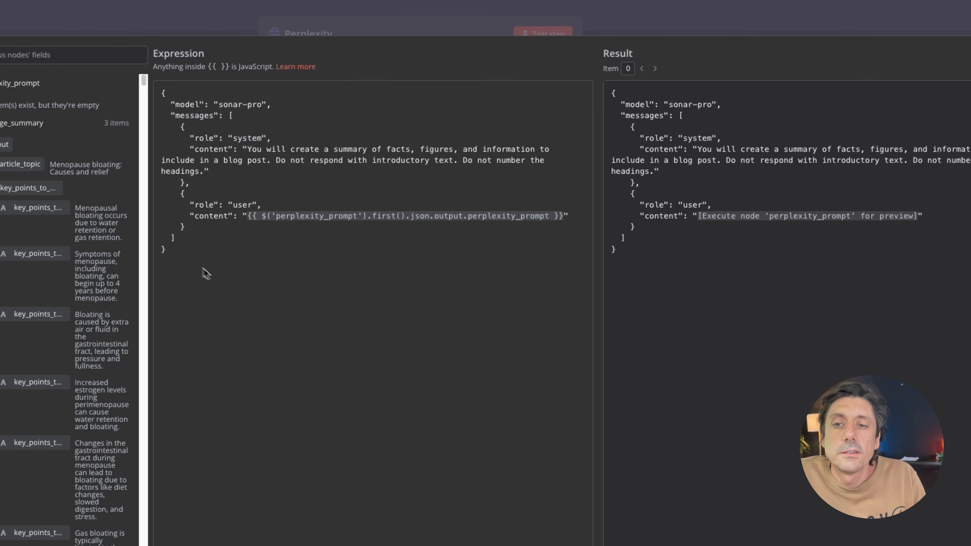
pyautogui.moveTo(203, 269); pyautogui.dragTo(150, 96)
pyautogui.click(216, 262)
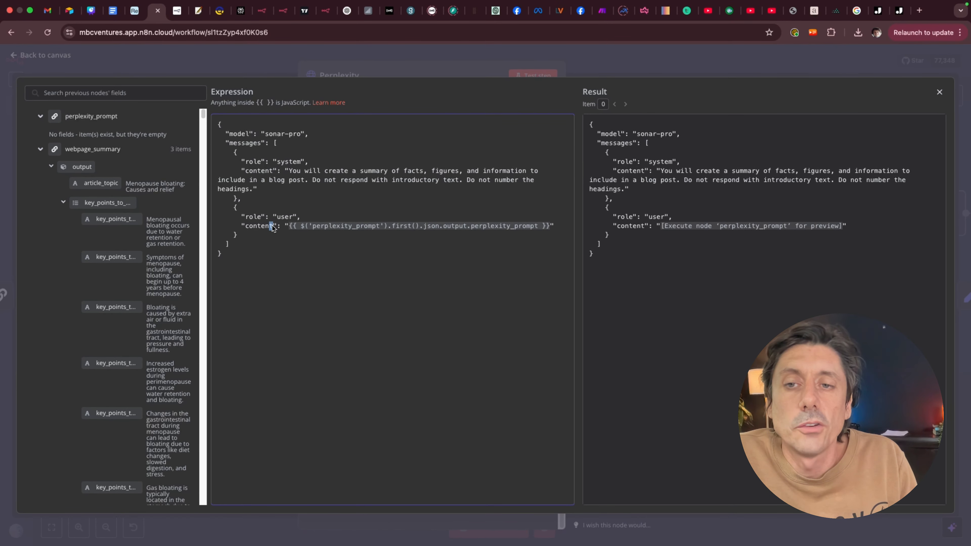
pyautogui.moveTo(273, 228); pyautogui.dragTo(245, 227)
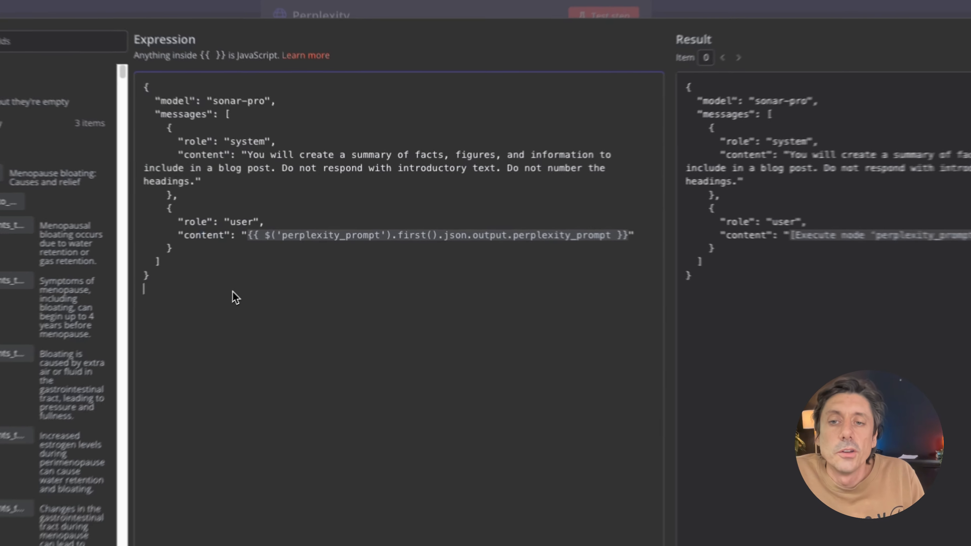
pyautogui.click(474, 251)
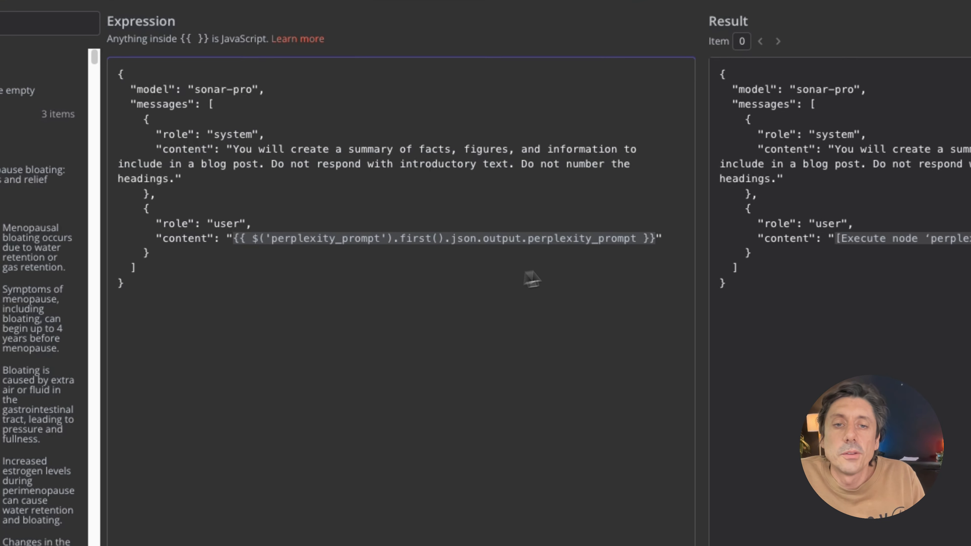
pyautogui.moveTo(655, 240); pyautogui.dragTo(234, 244)
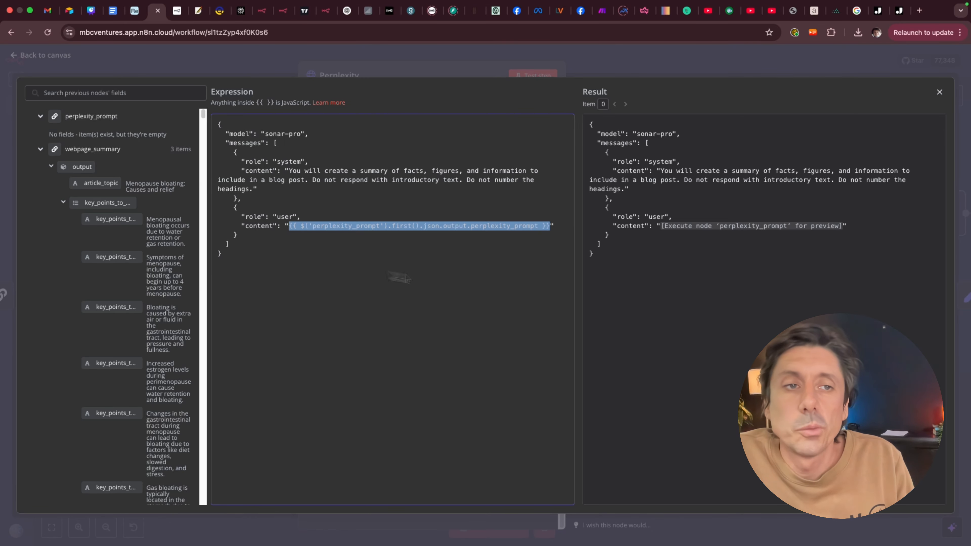
pyautogui.click(939, 93)
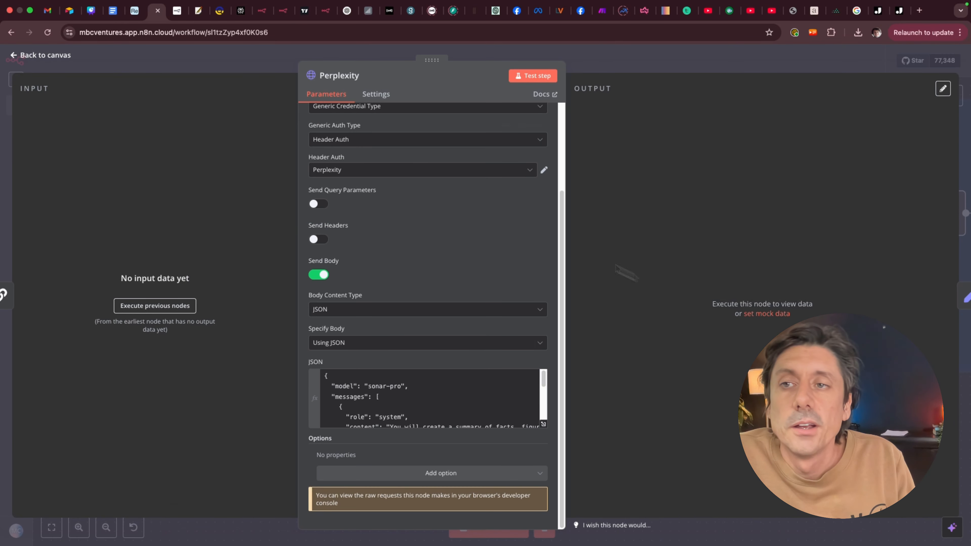
# Step: Return to the canvas and nudge the perplexity_prompt, OpenAI Chat Model9 and webpage_summary nodes to tidy their alignment
pyautogui.click(51, 59)
pyautogui.moveTo(500, 229)
pyautogui.mouseDown()
pyautogui.moveTo(506, 178)
pyautogui.moveTo(492, 215)
pyautogui.mouseUp()
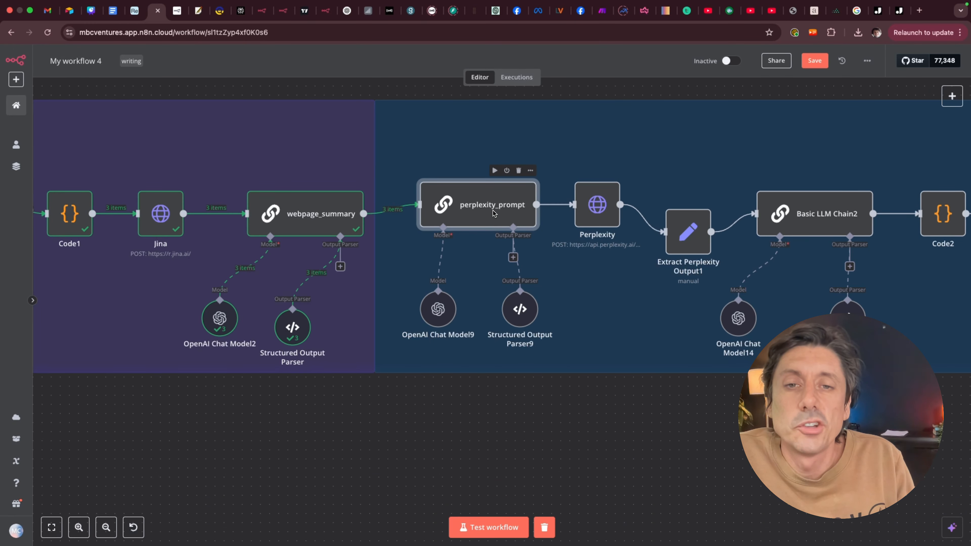
pyautogui.moveTo(440, 310); pyautogui.dragTo(430, 309)
pyautogui.moveTo(299, 222); pyautogui.dragTo(290, 214)
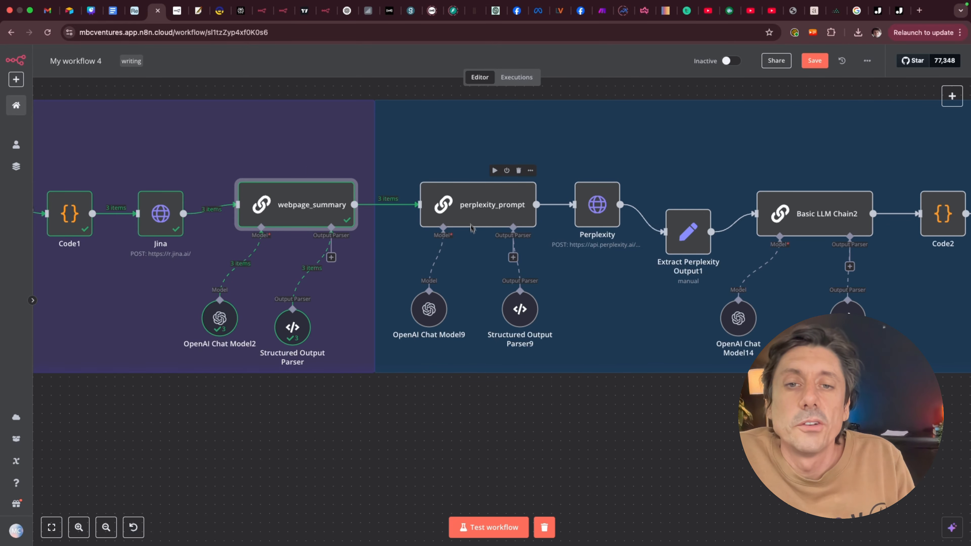
# Step: Open the perplexity_prompt node and examine its enlarged user prompt, highlighting the Airtable Questions expression and the EXAMPLE ONLY block
pyautogui.doubleClick(470, 210)
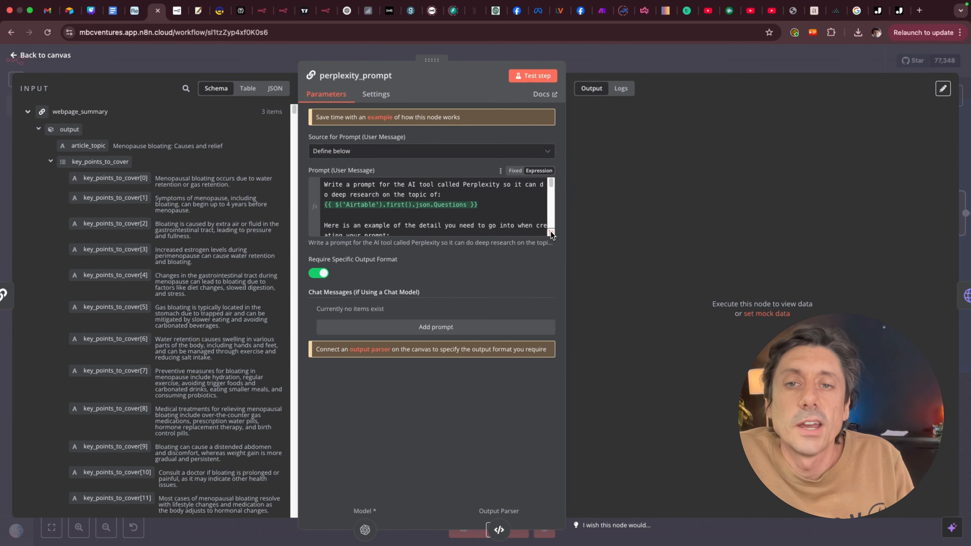
pyautogui.click(550, 231)
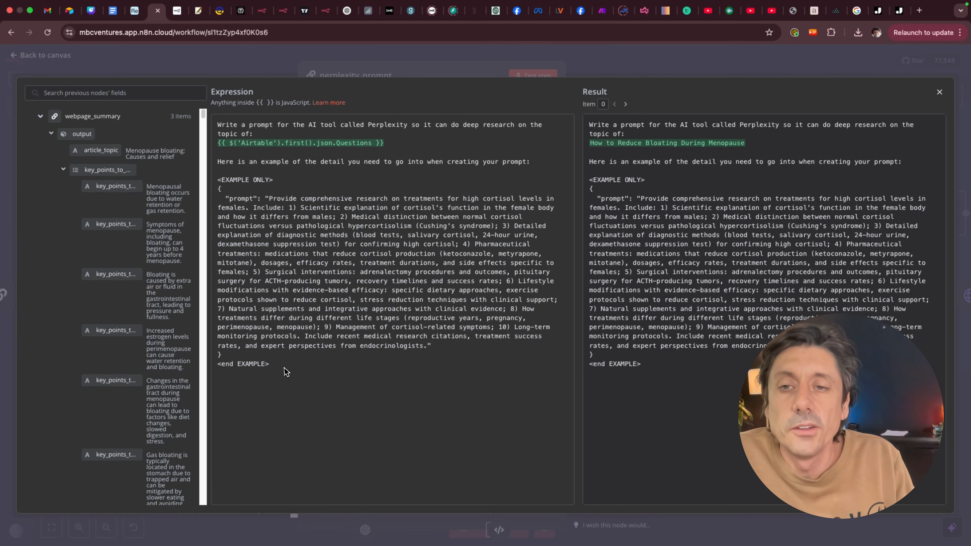
pyautogui.moveTo(288, 369); pyautogui.dragTo(217, 127)
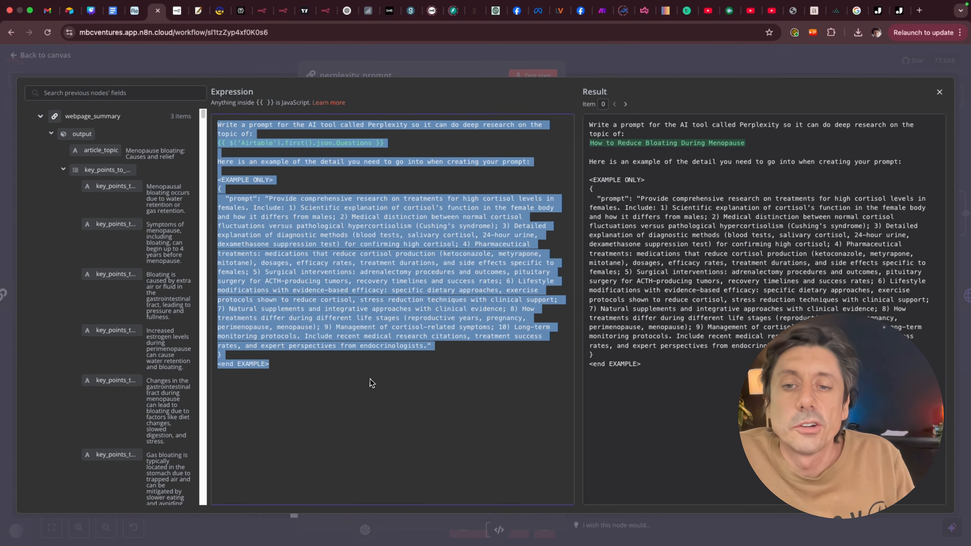
pyautogui.click(343, 377)
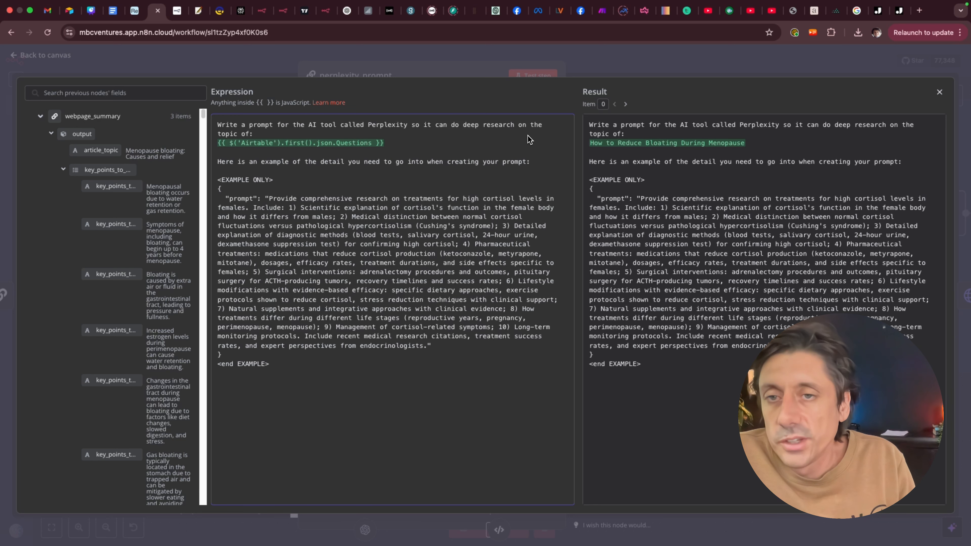
pyautogui.moveTo(384, 143); pyautogui.dragTo(222, 145)
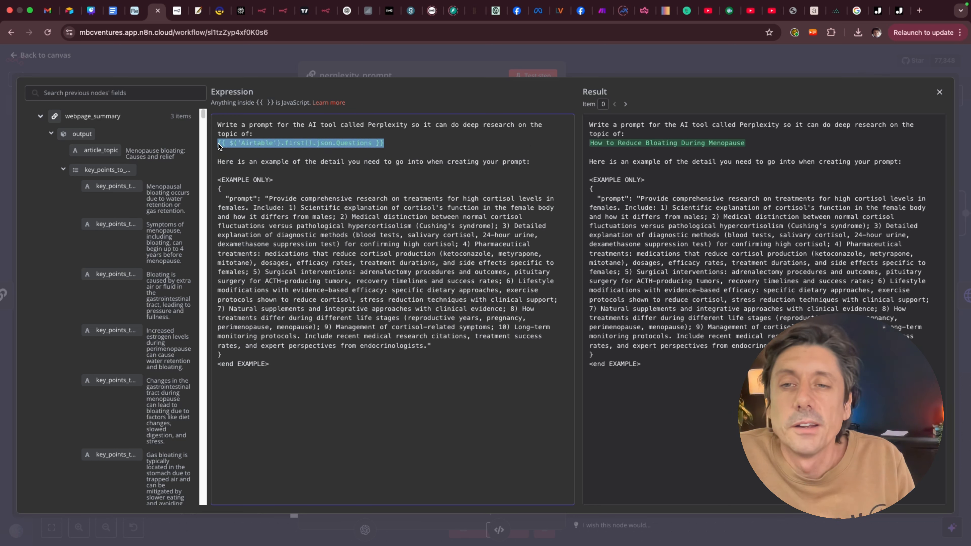
pyautogui.click(337, 253)
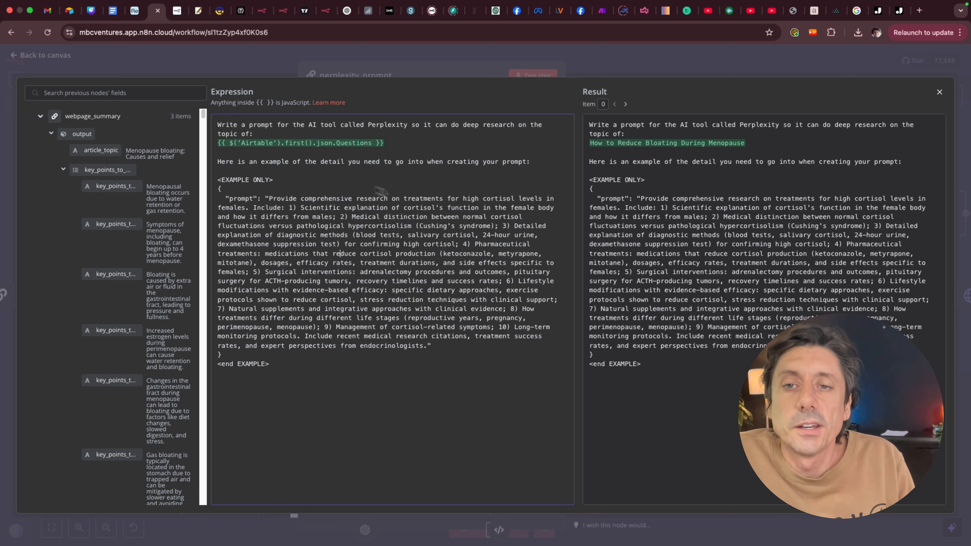
pyautogui.moveTo(219, 183); pyautogui.dragTo(293, 371)
pyautogui.click(382, 370)
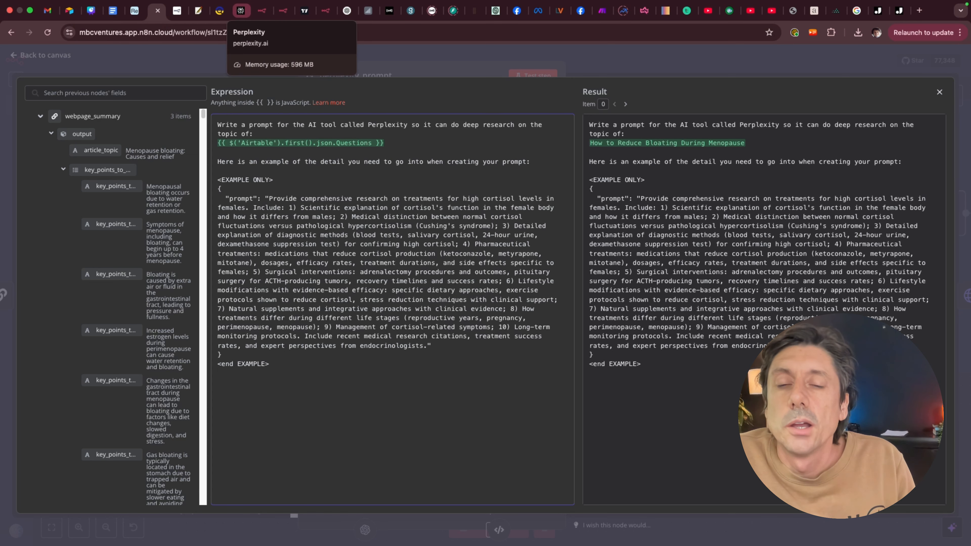
# Step: Switch to the Perplexity account's API page and open the API documentation from it
pyautogui.click(241, 11)
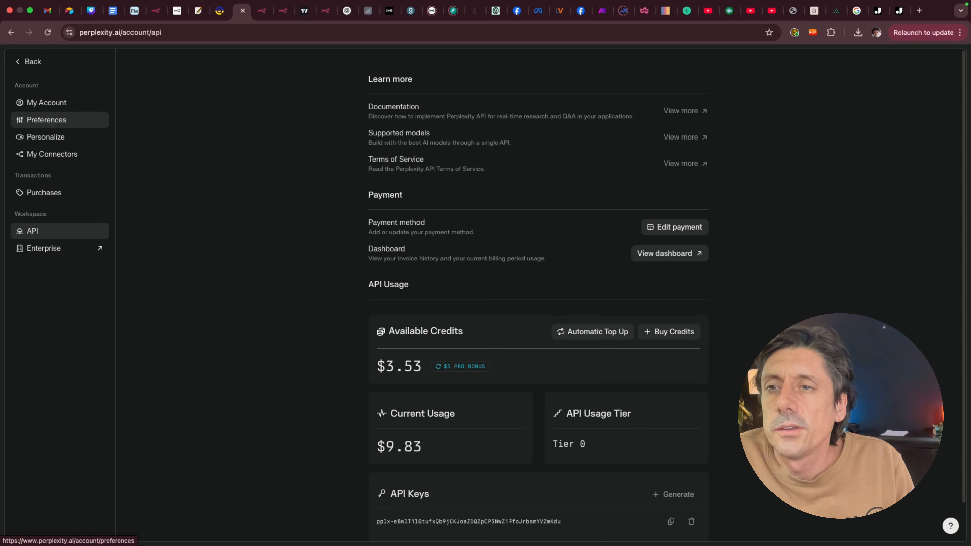
pyautogui.scroll(-2, 254, 326)
pyautogui.scroll(2, 277, 319)
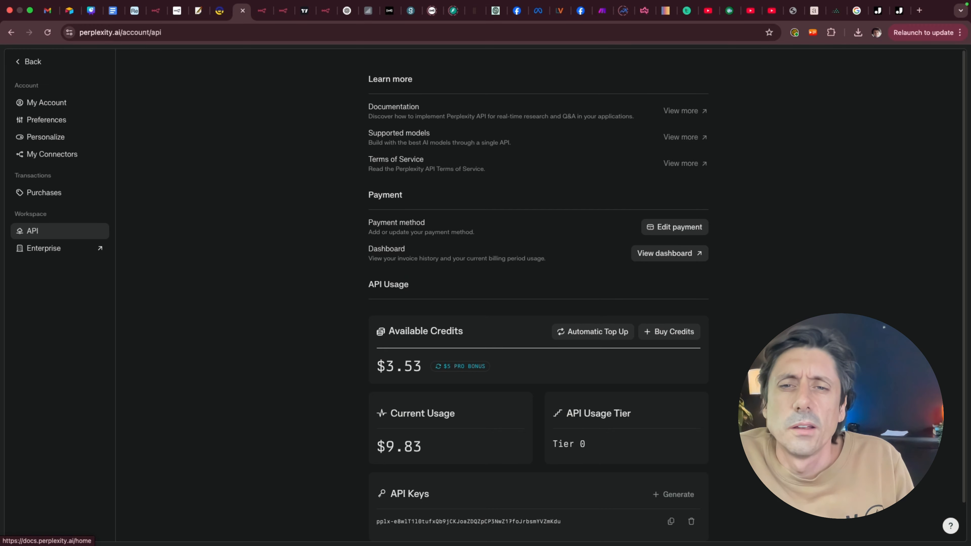
pyautogui.click(688, 111)
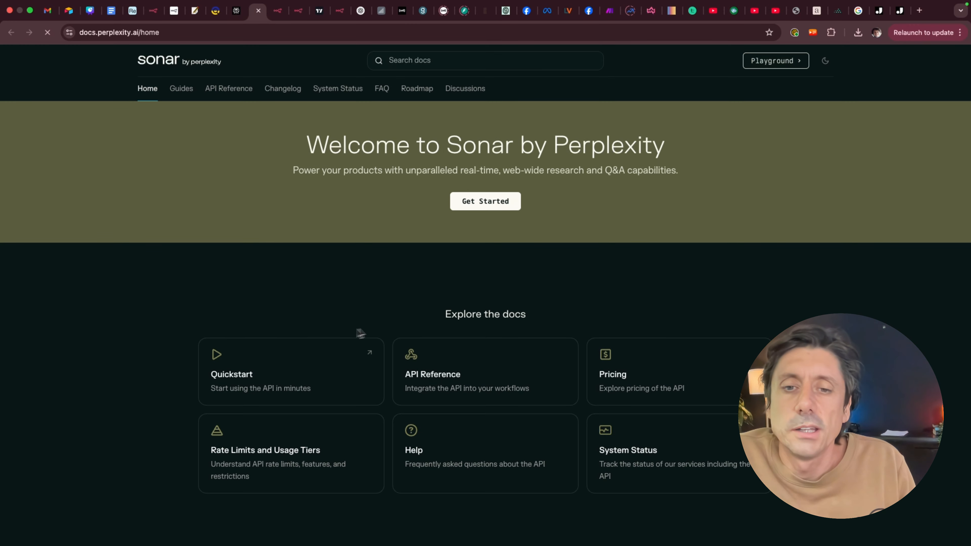
# Step: Open the API Reference in the Sonar docs and look over the Chat Completions page
pyautogui.scroll(-1, 209, 401)
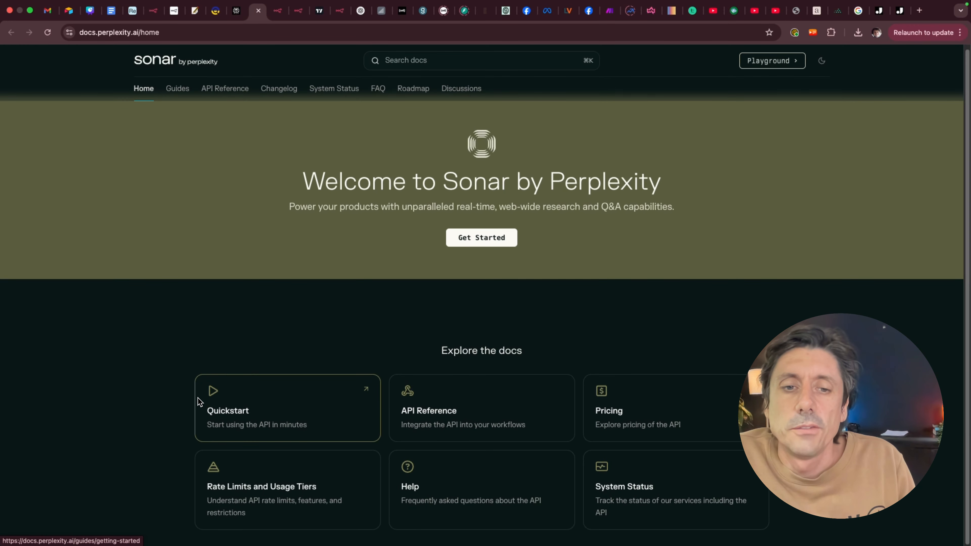
pyautogui.click(449, 412)
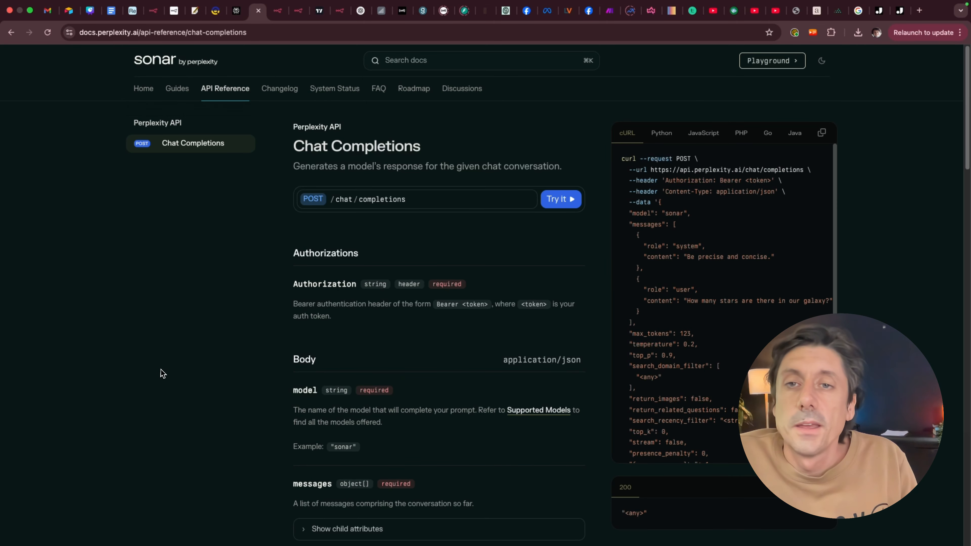
pyautogui.scroll(-1, 195, 334)
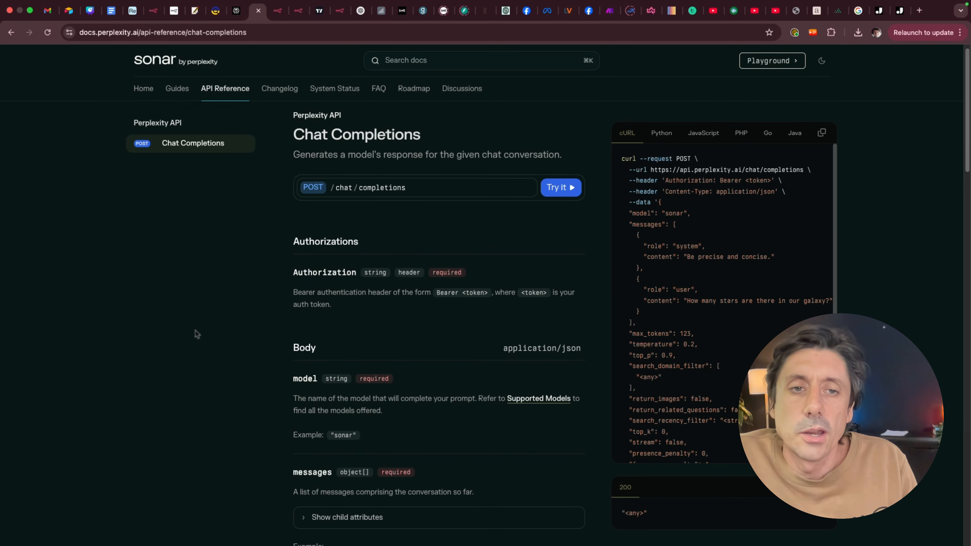
pyautogui.scroll(1, 216, 290)
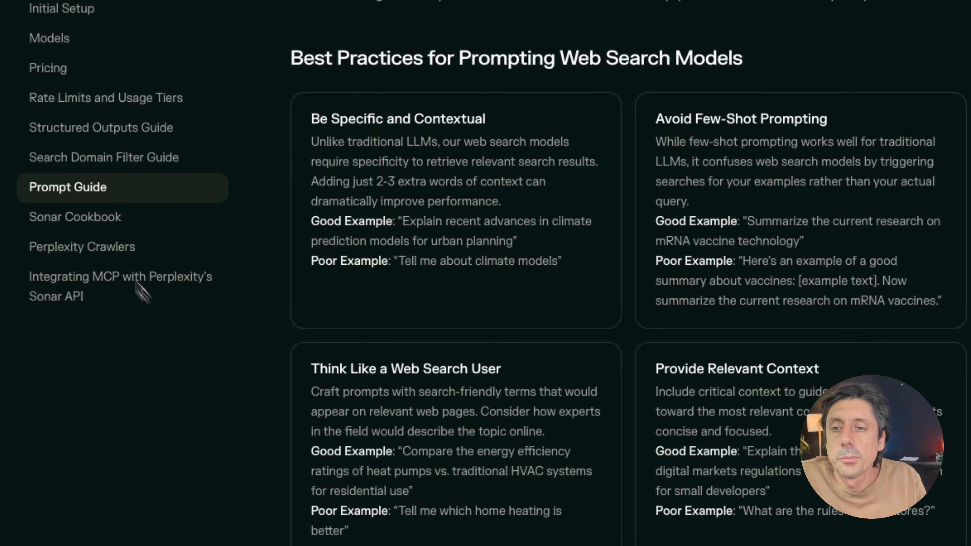
# Step: Read the "Be Specific and Contextual" best practice in the docs' Prompt Guide, highlighting its text
pyautogui.scroll(-1, 191, 429)
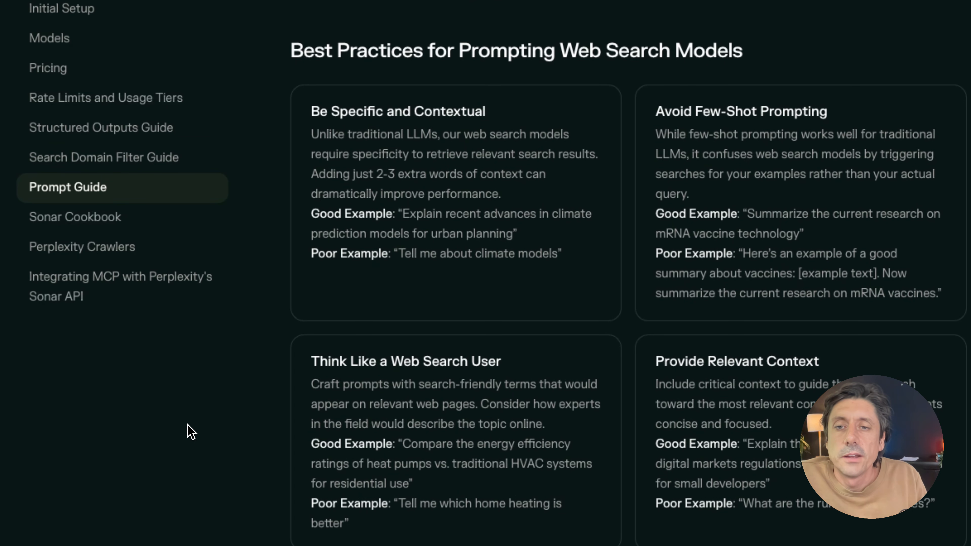
pyautogui.moveTo(331, 120); pyautogui.dragTo(544, 266)
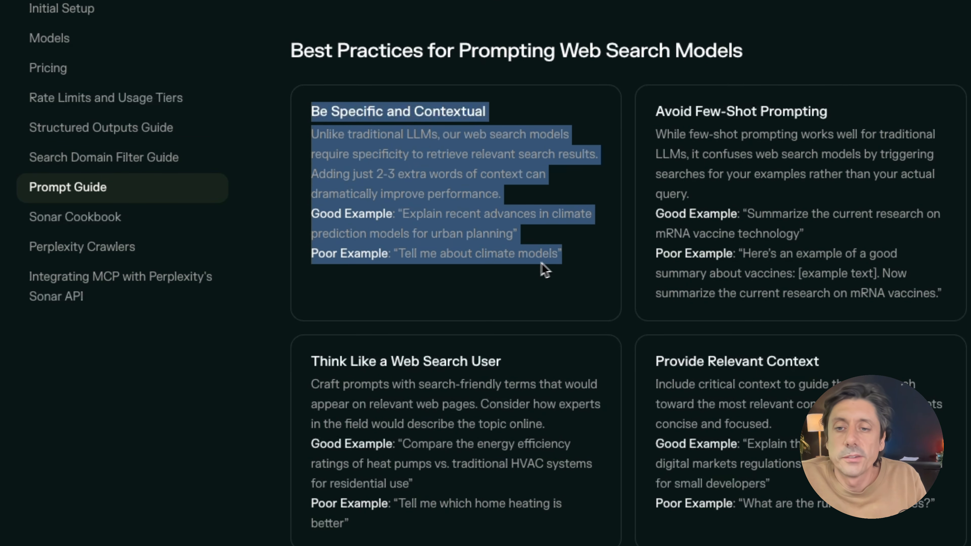
pyautogui.click(222, 463)
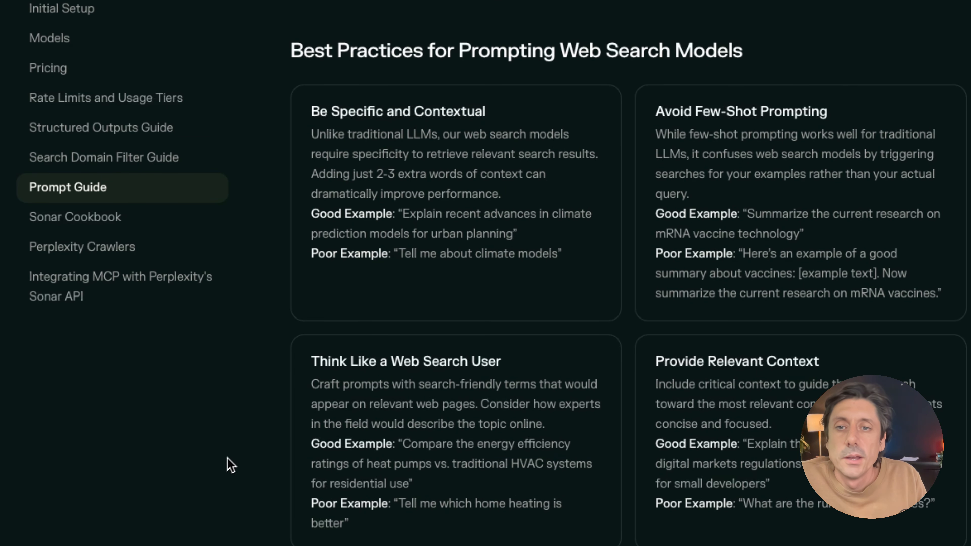
pyautogui.moveTo(312, 111); pyautogui.dragTo(591, 264)
pyautogui.click(273, 377)
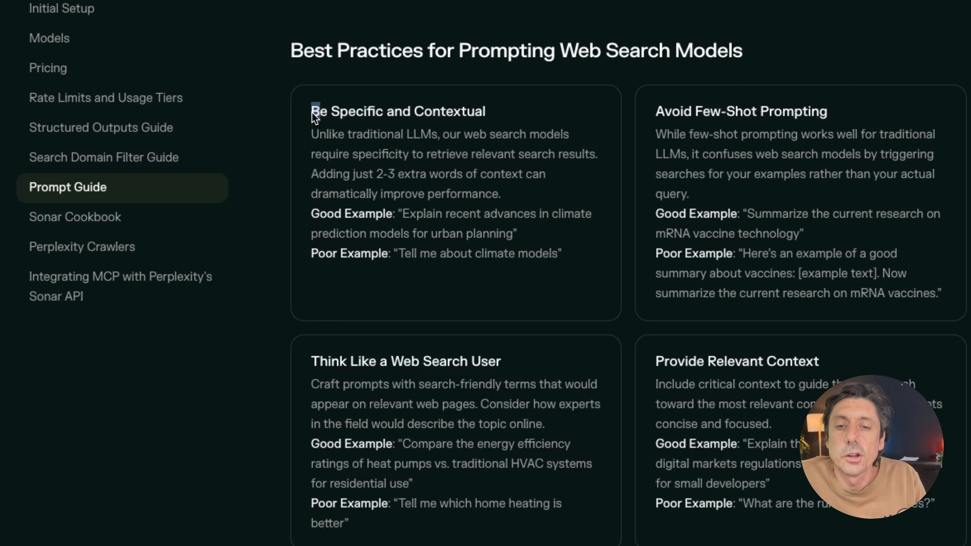
pyautogui.moveTo(316, 109); pyautogui.dragTo(592, 267)
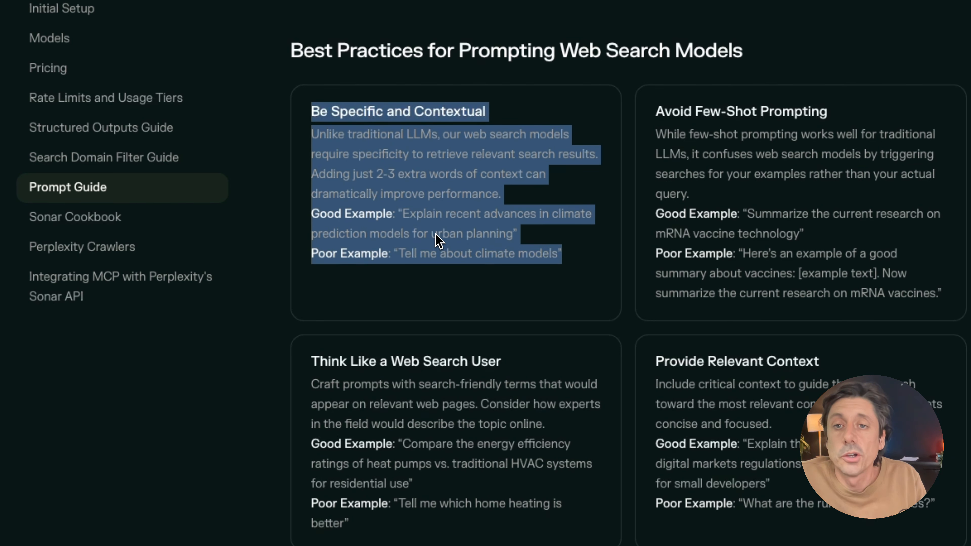
pyautogui.rightClick(420, 207)
pyautogui.click(440, 235)
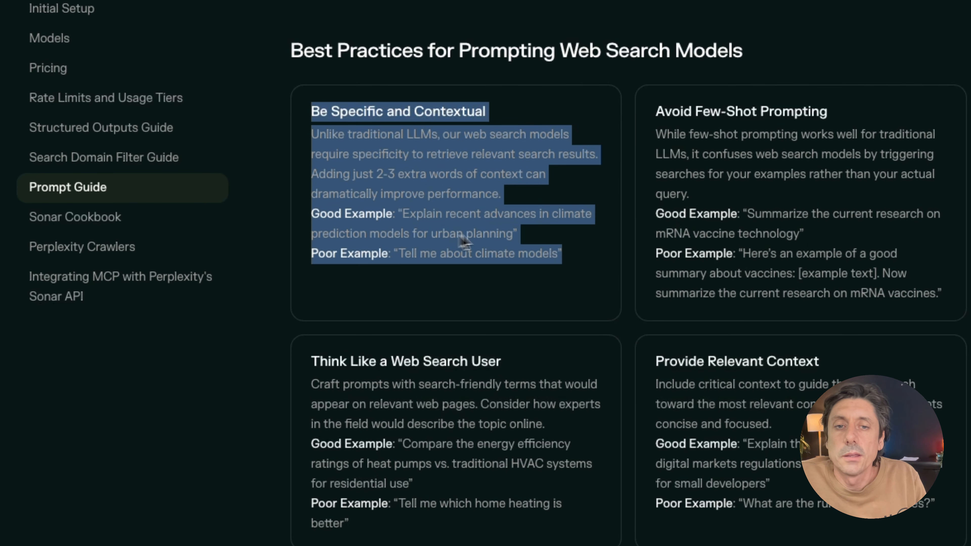
# Step: Read the "Avoid Few-Shot Prompting" advice in the Prompt Guide and continue to the "Web Search Model Pitfalls to Avoid" section
pyautogui.moveTo(655, 111); pyautogui.dragTo(945, 317)
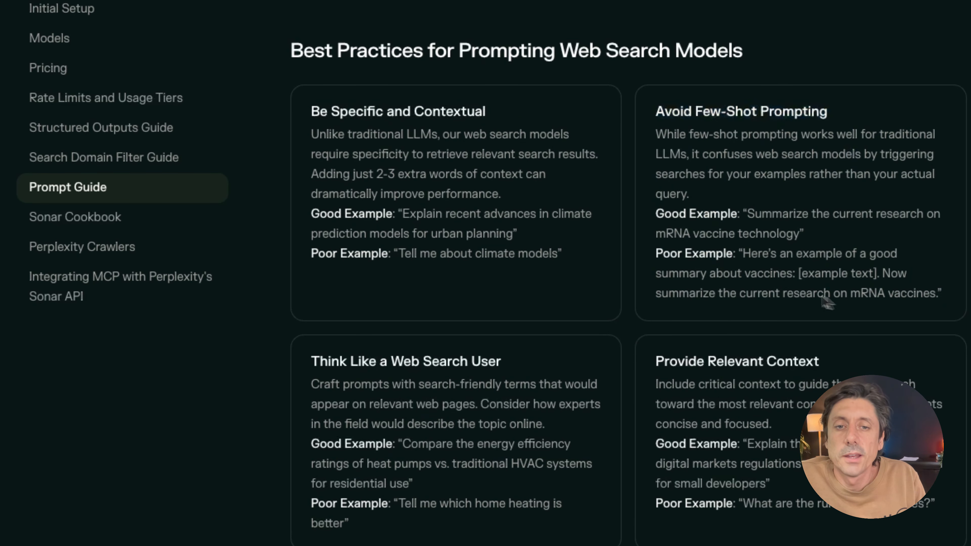
pyautogui.click(828, 303)
pyautogui.moveTo(687, 215); pyautogui.dragTo(748, 215)
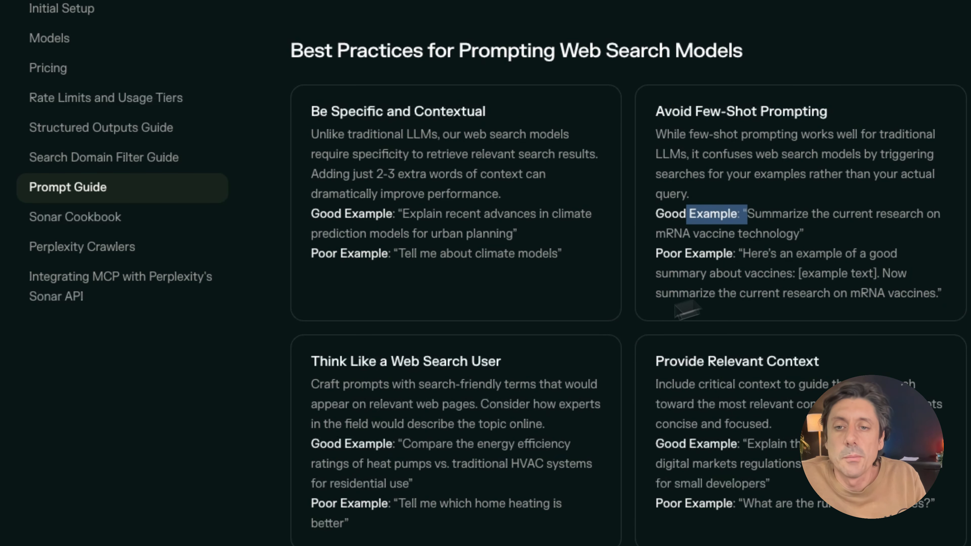
pyautogui.scroll(-1, 453, 399)
pyautogui.scroll(-10, 302, 390)
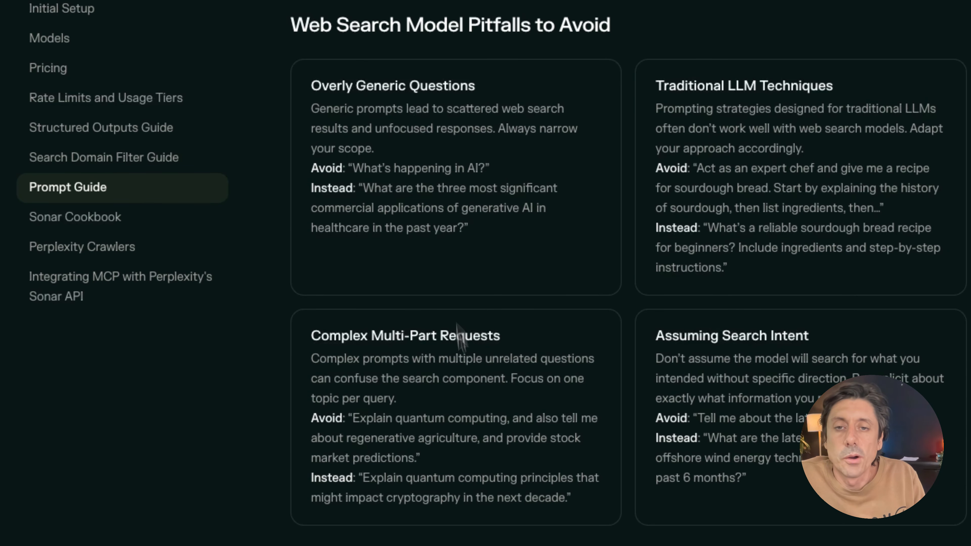
# Step: Return to the n8n perplexity_prompt node and review its user message, highlighting the topic instruction and the example prompt block
pyautogui.scroll(10, 507, 256)
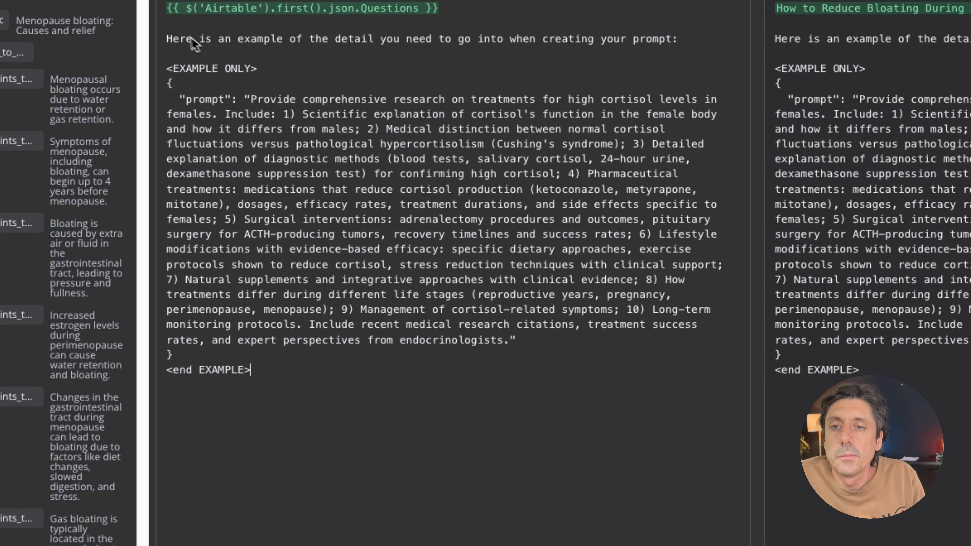
pyautogui.moveTo(168, 12); pyautogui.dragTo(684, 55)
pyautogui.click(700, 49)
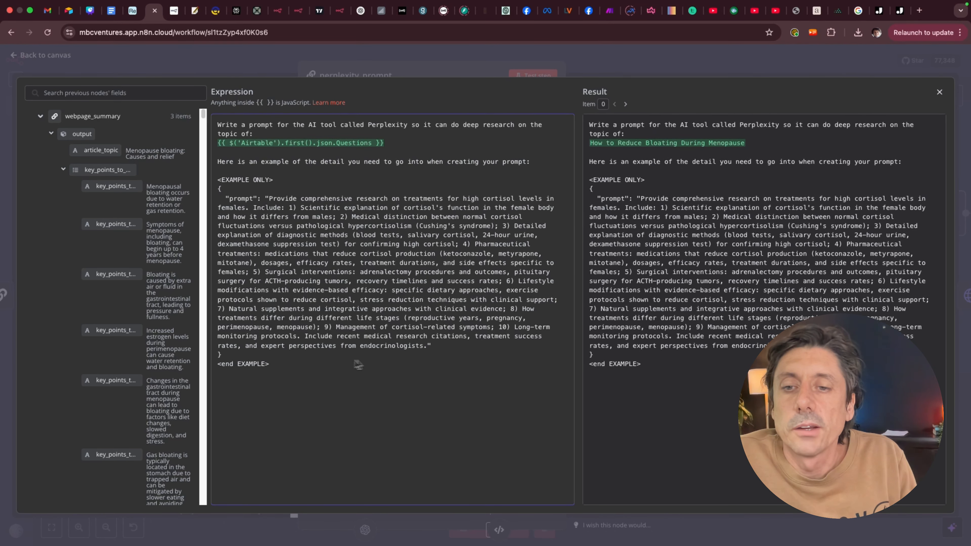
pyautogui.moveTo(309, 367); pyautogui.dragTo(215, 158)
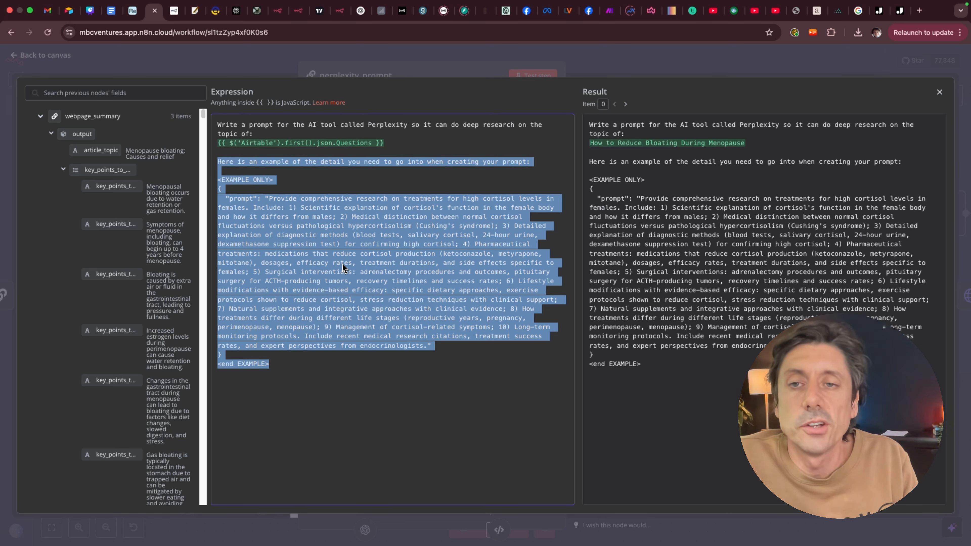
pyautogui.click(343, 357)
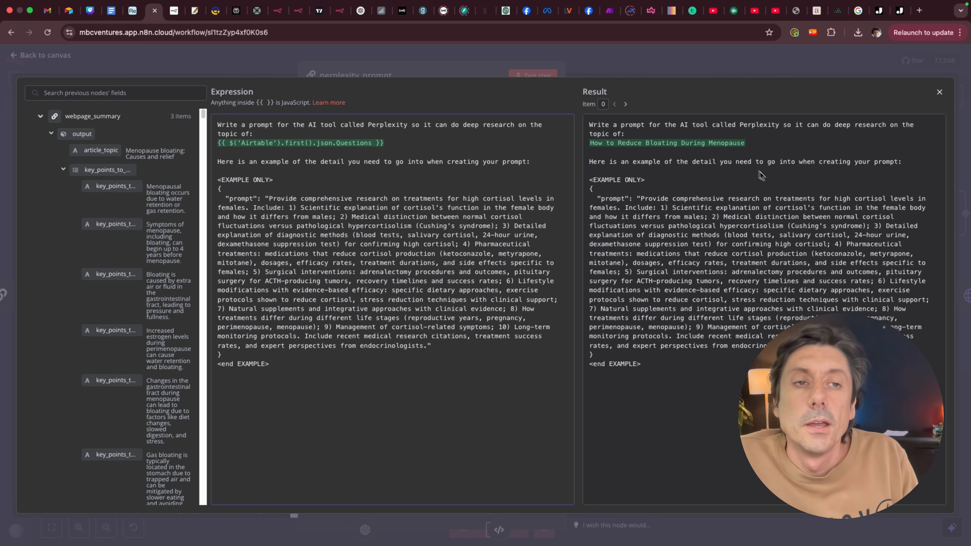
pyautogui.press('Escape')
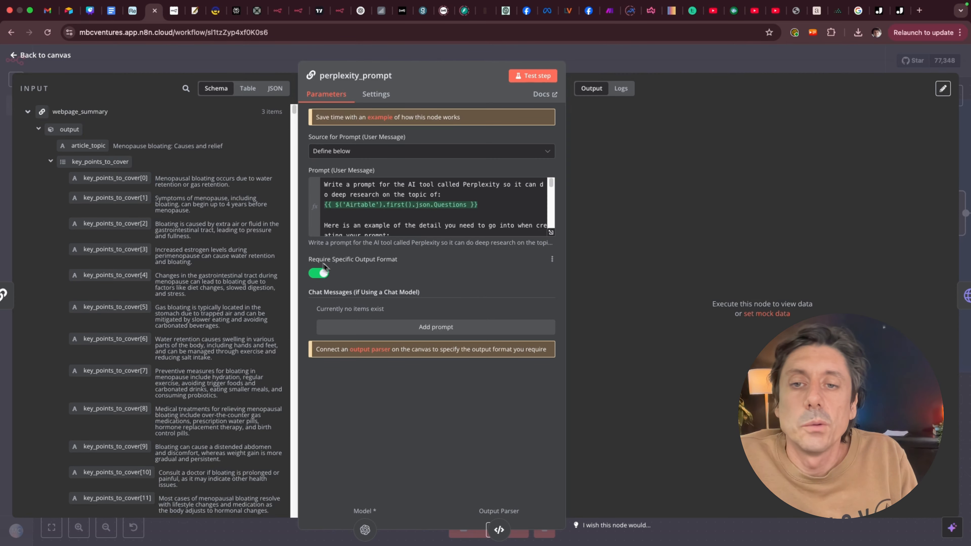
pyautogui.click(47, 67)
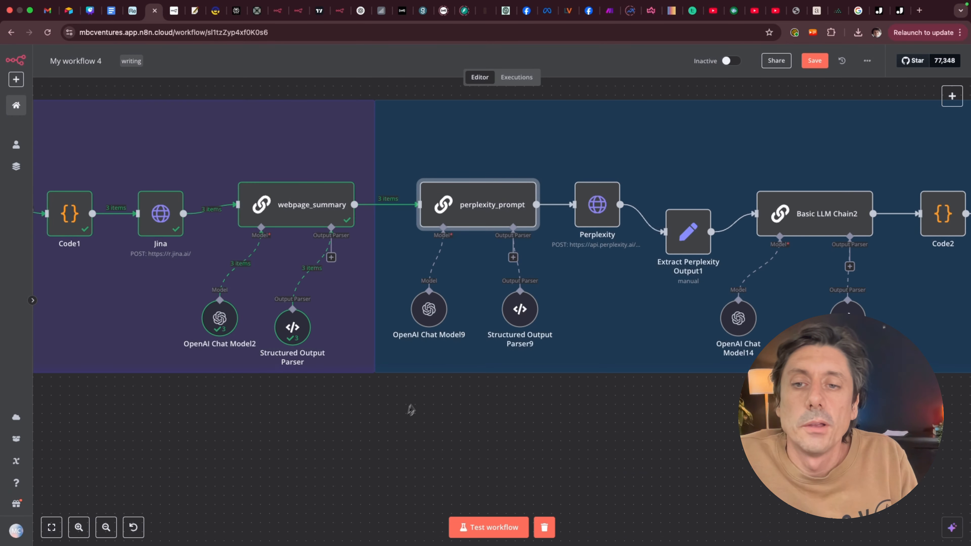
# Step: Open Structured Output Parser9 and inspect its JSON example with the perplexity_prompt key in the enlarged editor
pyautogui.doubleClick(526, 312)
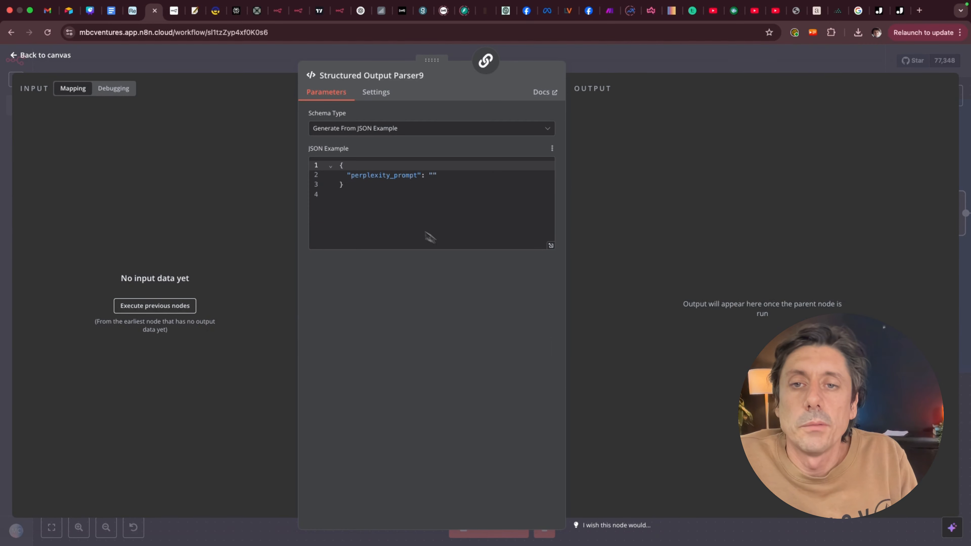
pyautogui.click(551, 245)
pyautogui.moveTo(75, 150); pyautogui.dragTo(60, 126)
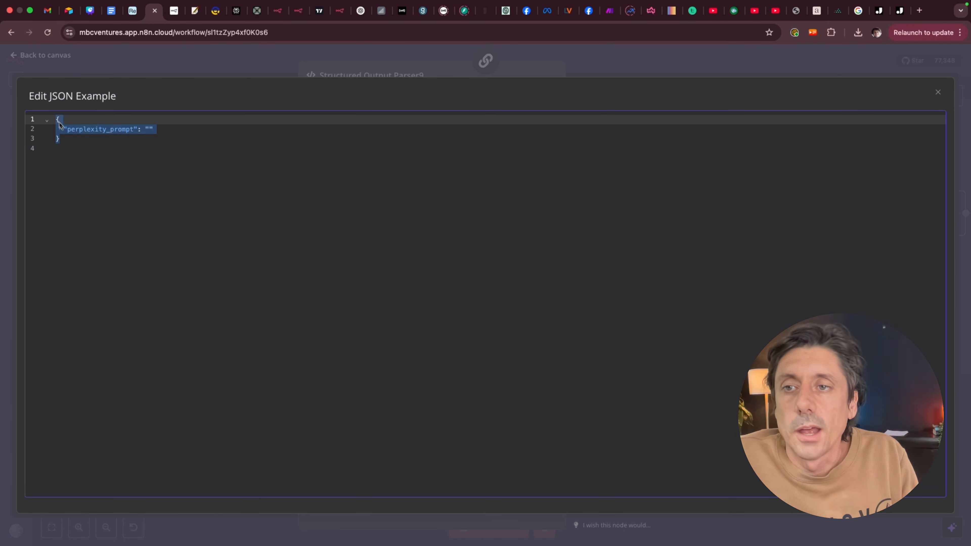
pyautogui.click(89, 167)
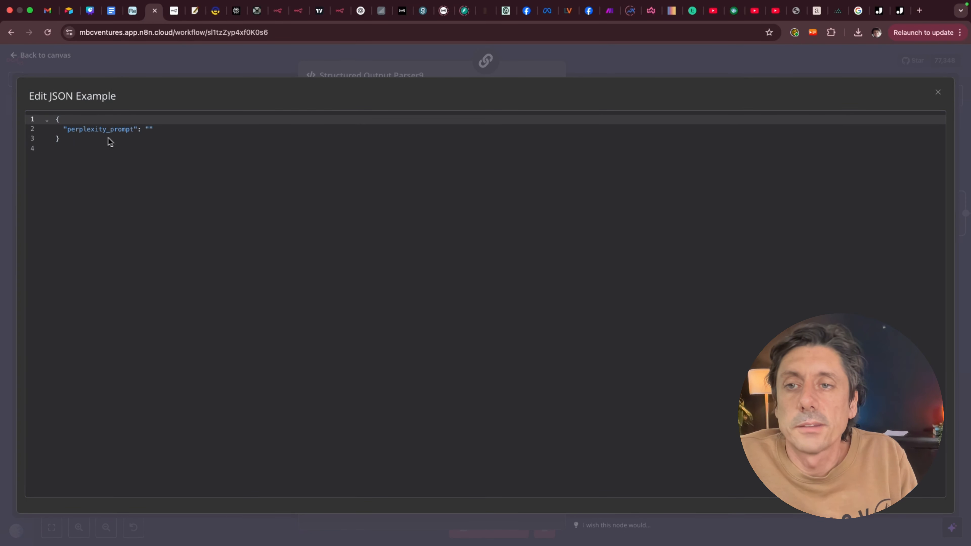
pyautogui.click(938, 93)
pyautogui.click(55, 58)
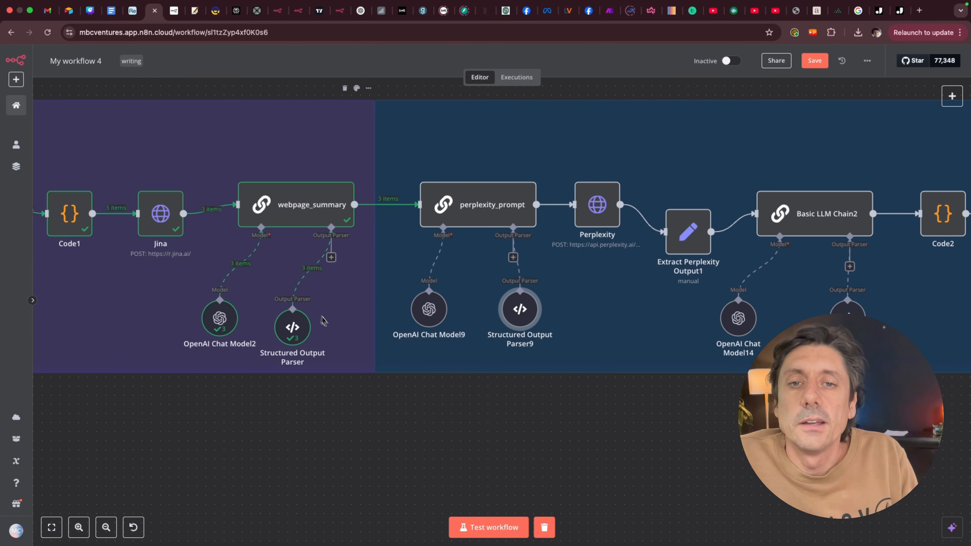
# Step: Test the perplexity_prompt node and highlight the research prompt in its output
pyautogui.doubleClick(485, 212)
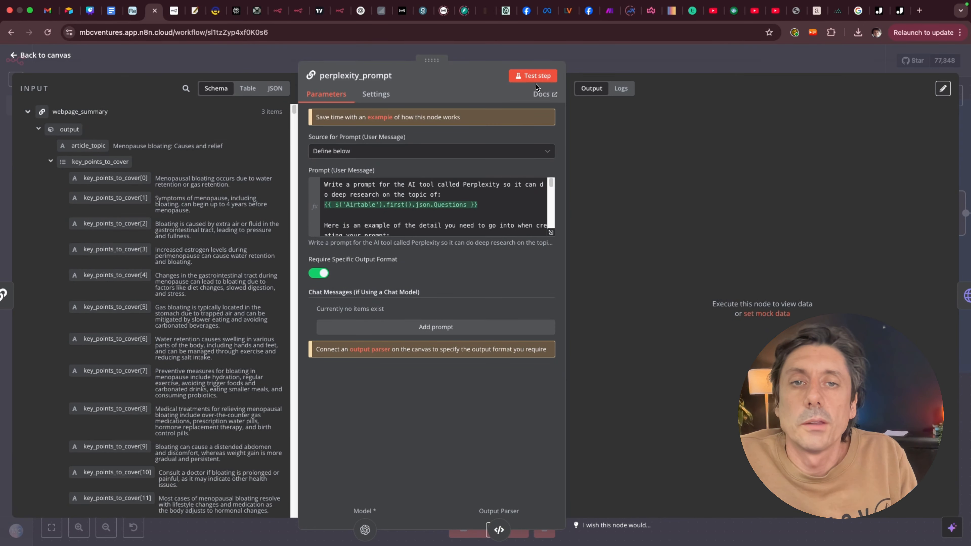
pyautogui.click(534, 76)
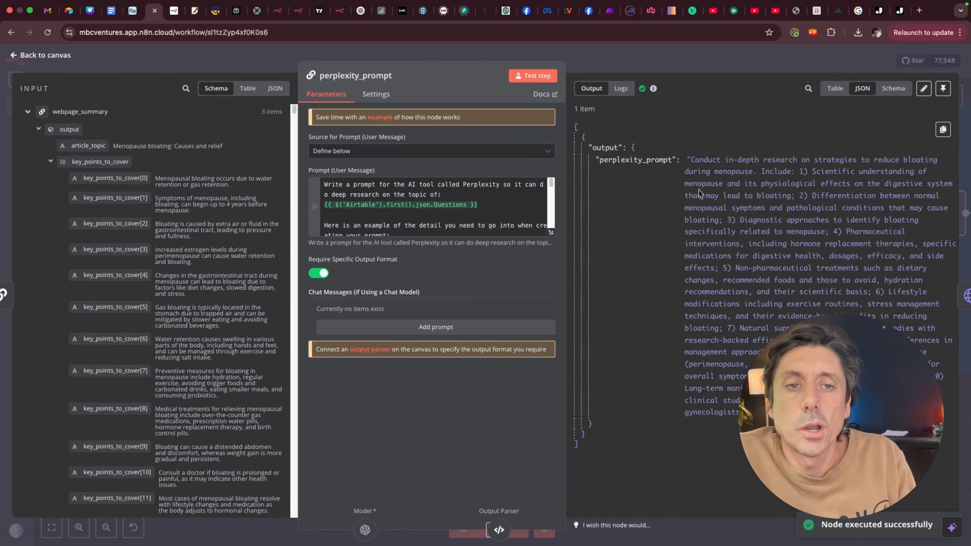
pyautogui.moveTo(691, 160); pyautogui.dragTo(726, 413)
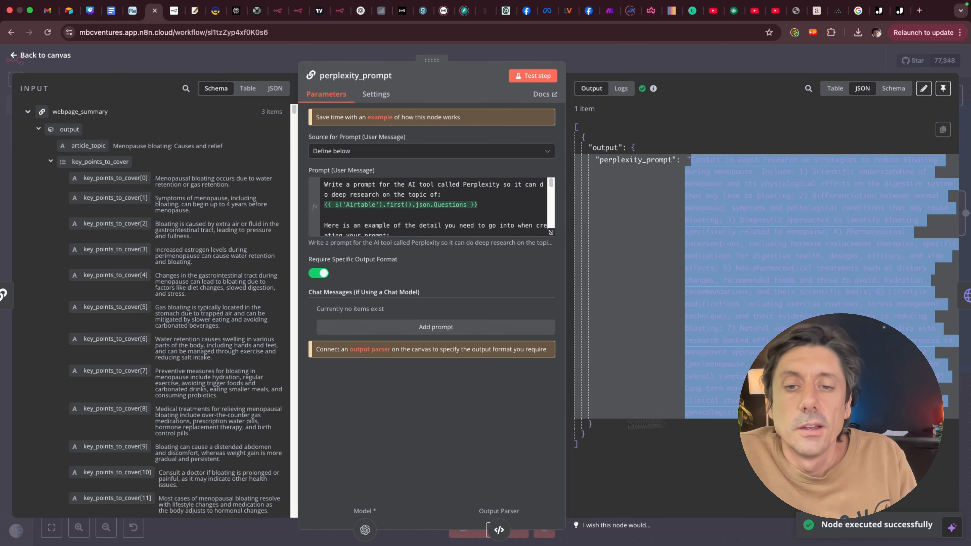
pyautogui.click(381, 442)
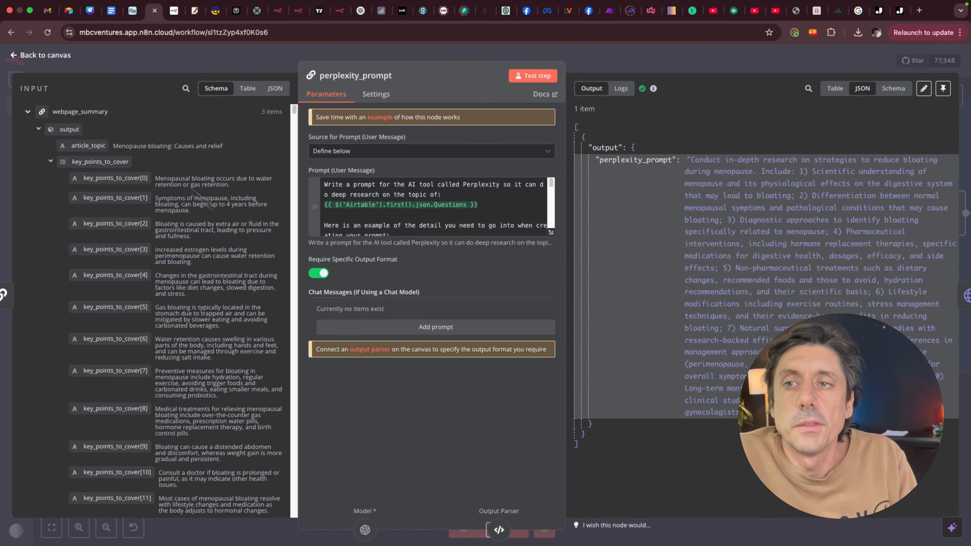
pyautogui.click(38, 61)
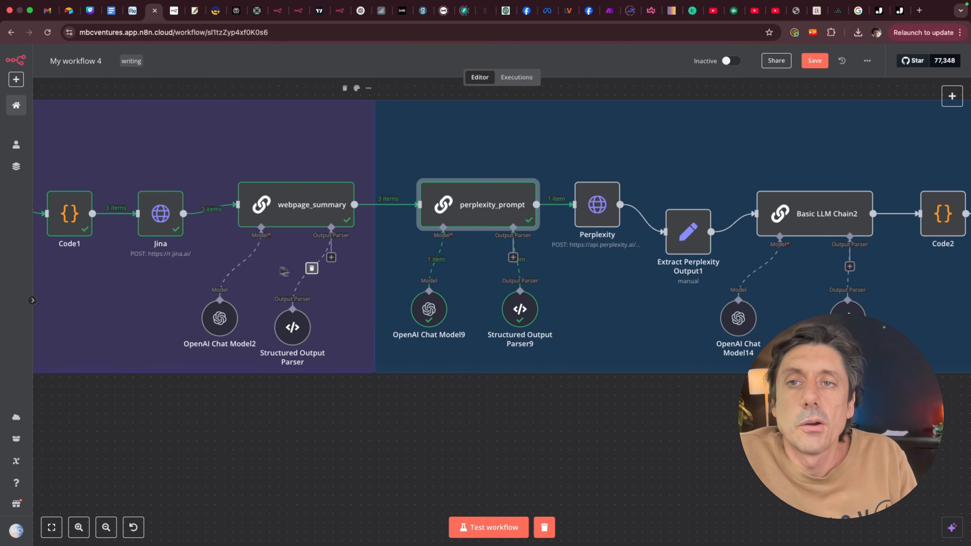
# Step: Glance at the Perplexity account's API page, and open the Perplexity node's JSON body in the enlarged expression editor
pyautogui.click(237, 15)
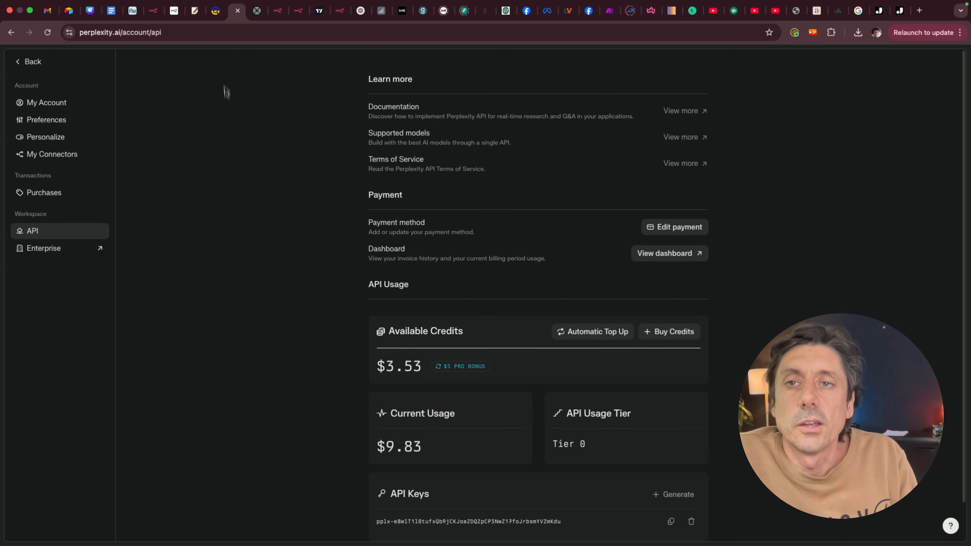
pyautogui.click(152, 11)
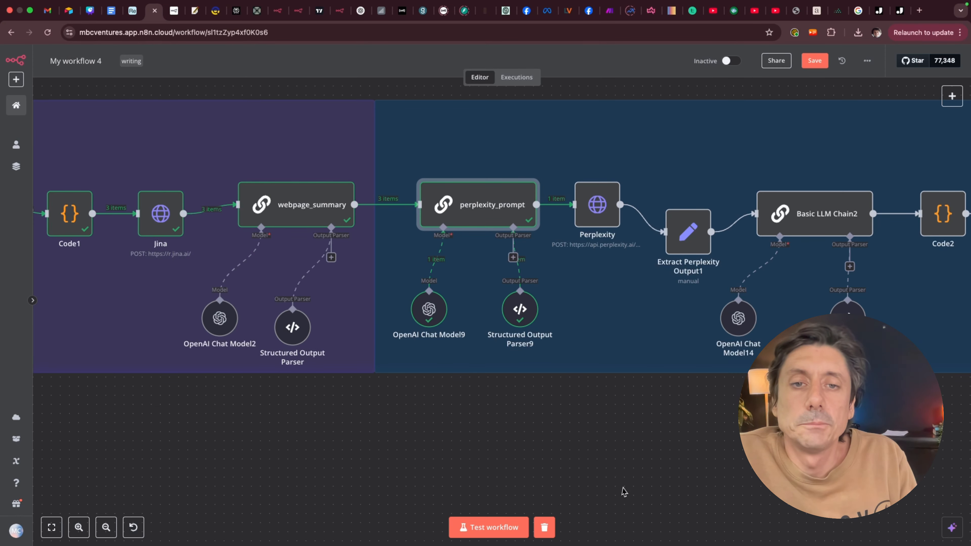
pyautogui.doubleClick(591, 211)
pyautogui.scroll(-3, 474, 432)
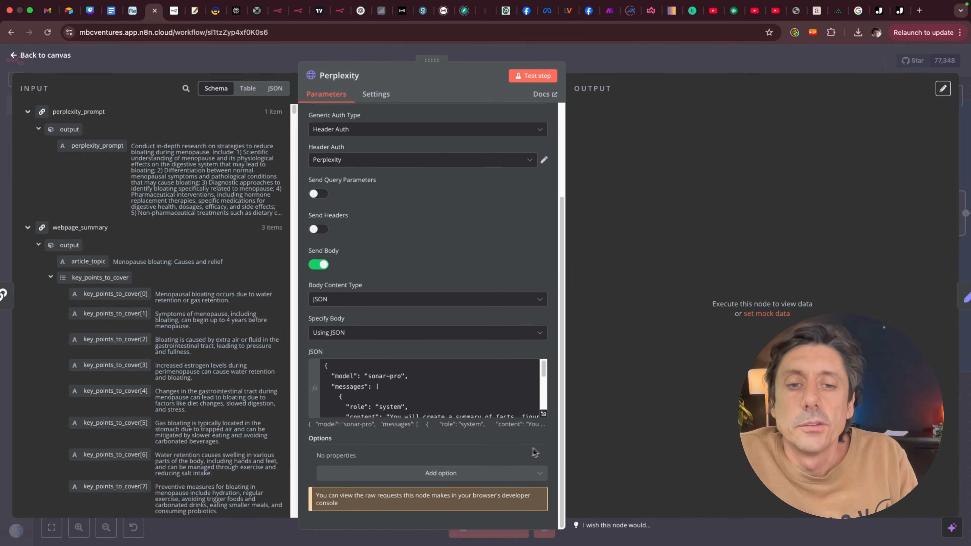
pyautogui.click(544, 415)
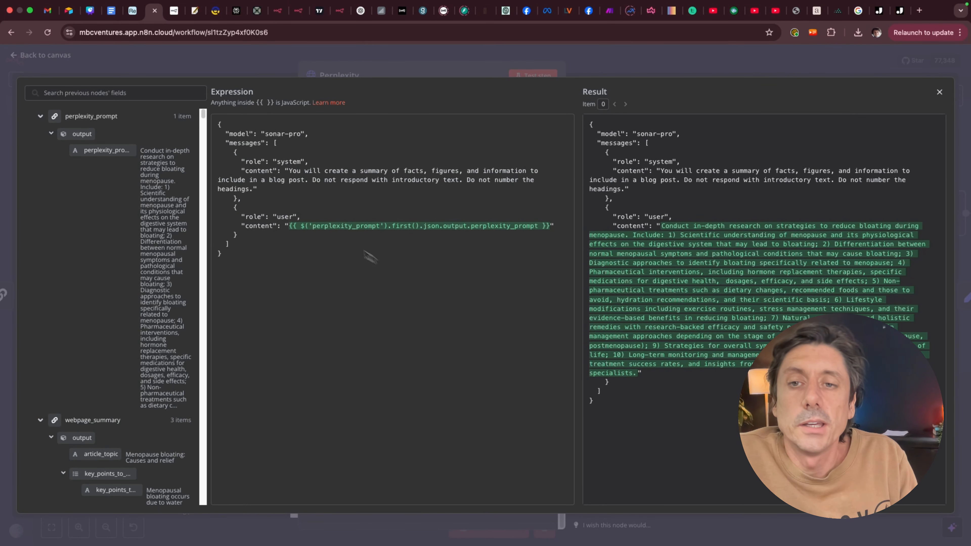
# Step: Insert the perplexity_prompt output field below the Perplexity request's JSON body as a demonstration and delete it again
pyautogui.moveTo(101, 150); pyautogui.dragTo(234, 319)
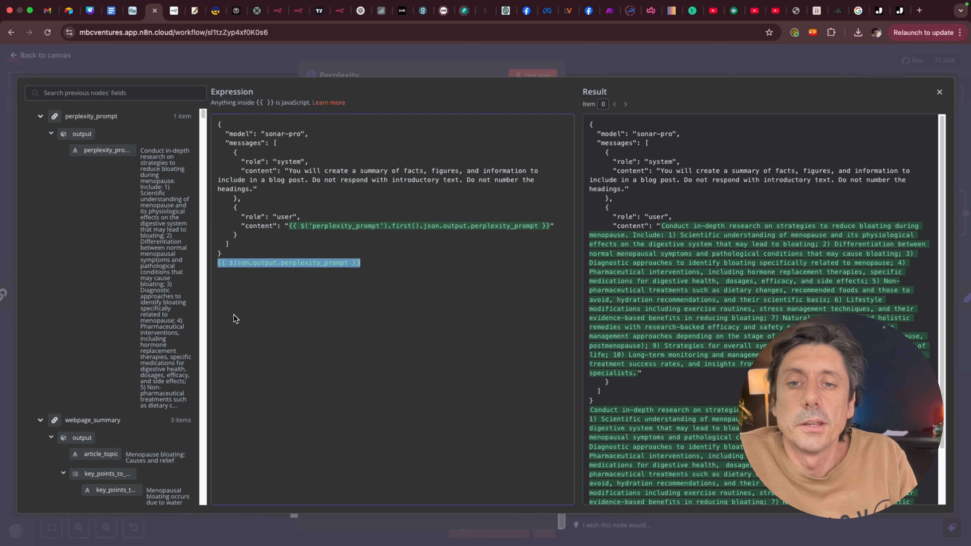
pyautogui.moveTo(363, 267); pyautogui.dragTo(229, 264)
pyautogui.press('BackSpace')
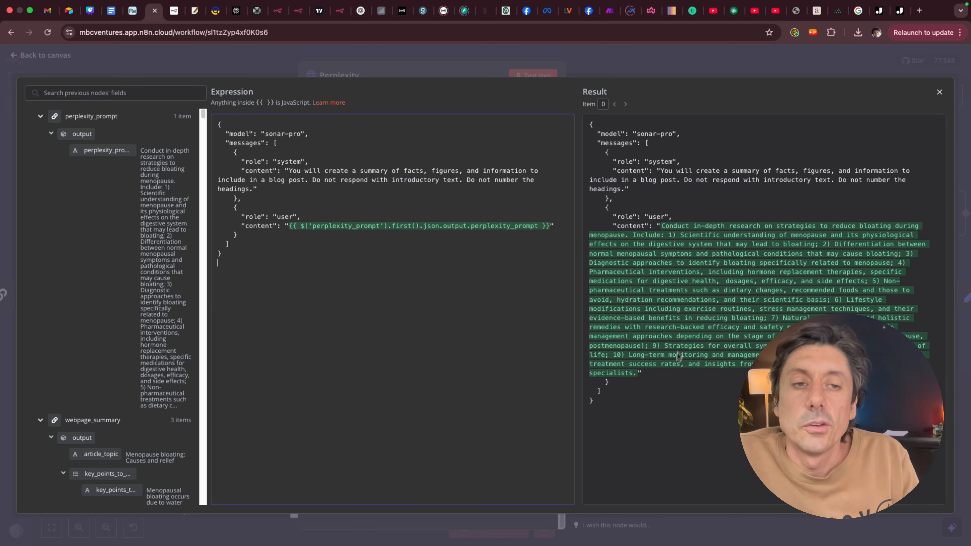
# Step: Test the Perplexity node and review its JSON output, highlighting the citations list and the message content
pyautogui.click(939, 92)
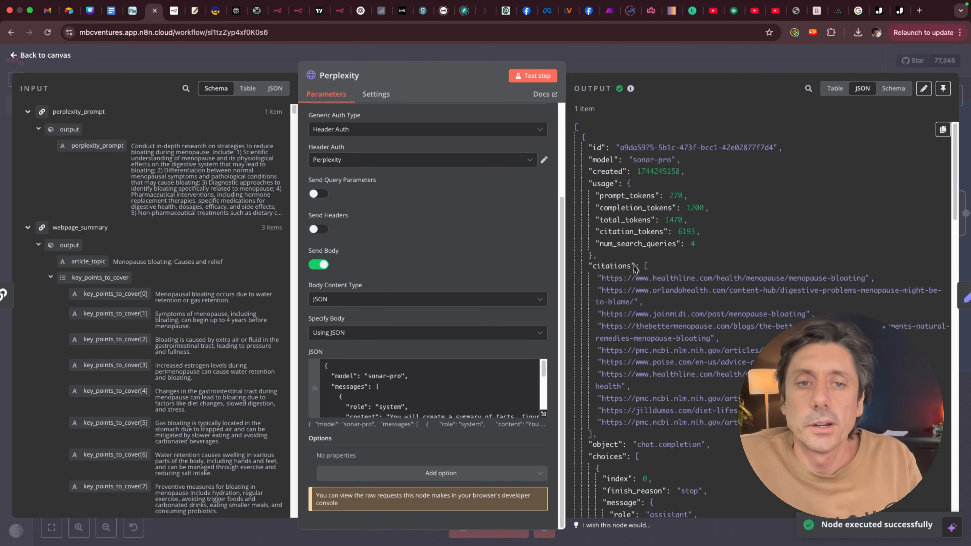
pyautogui.scroll(-1, 639, 305)
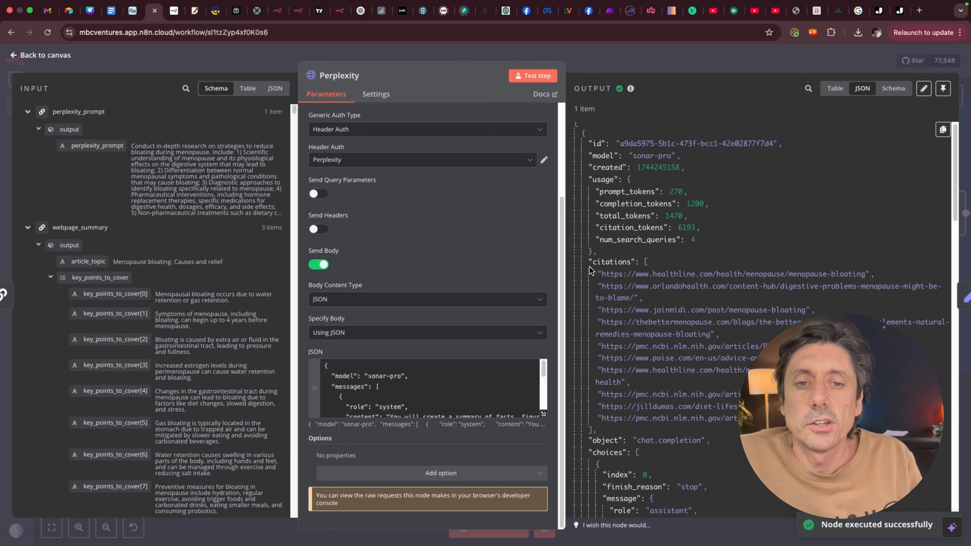
pyautogui.moveTo(590, 271); pyautogui.dragTo(795, 437)
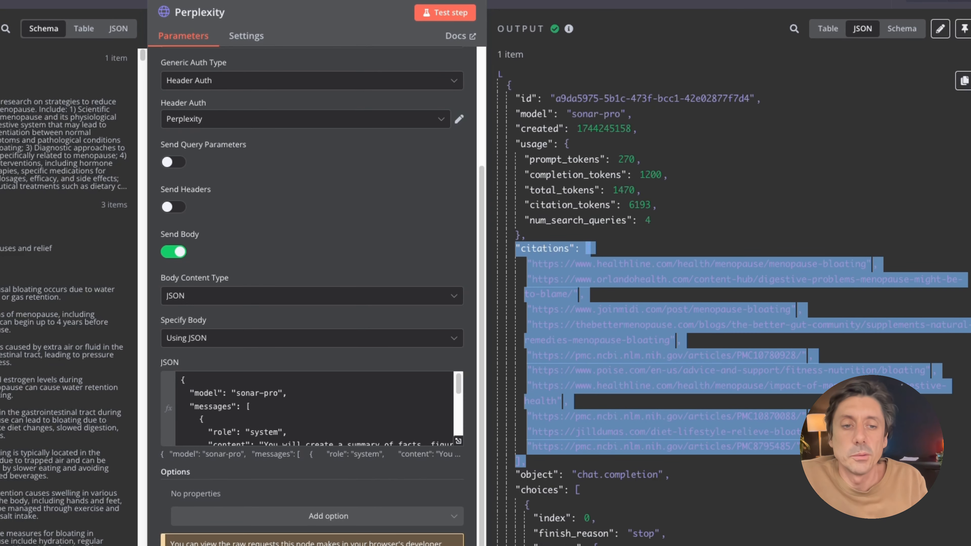
pyautogui.scroll(-8, 744, 485)
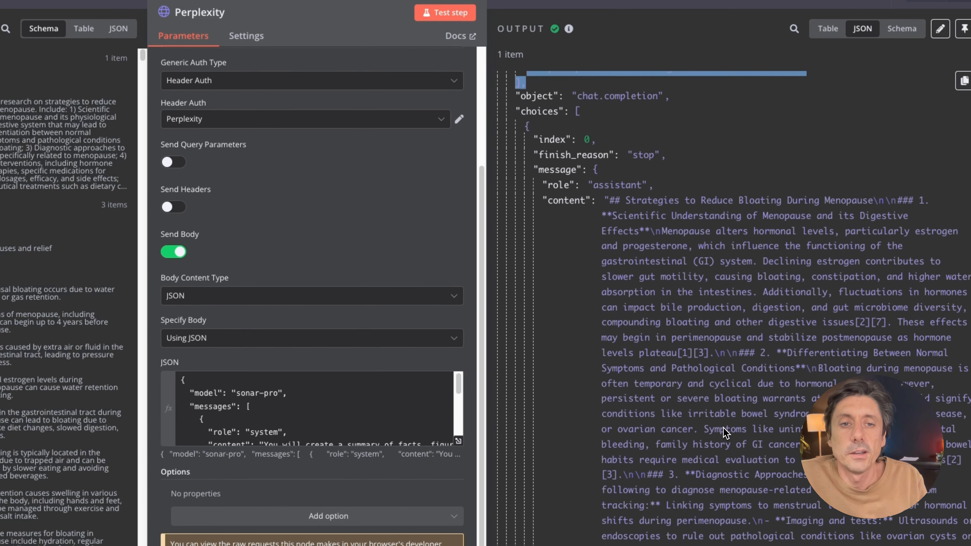
pyautogui.moveTo(604, 195); pyautogui.dragTo(686, 544)
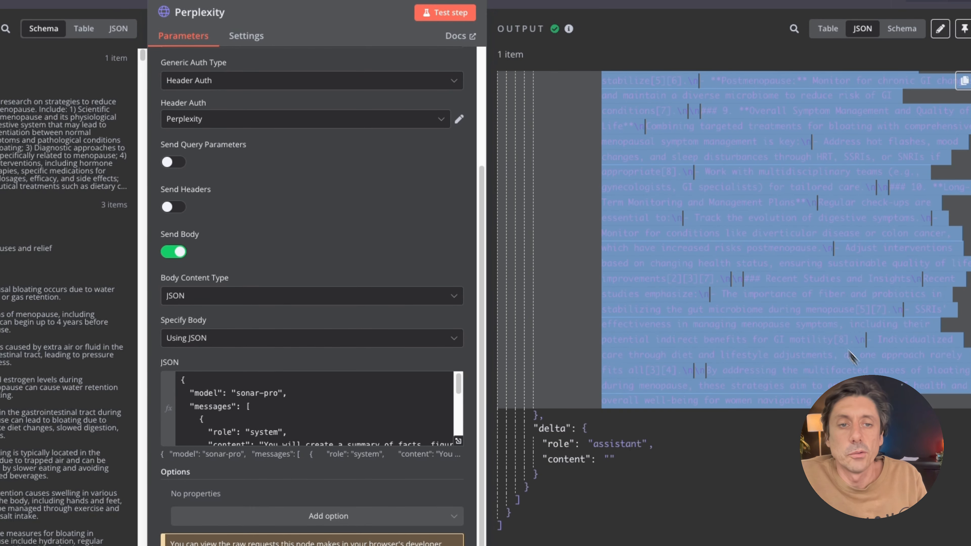
pyautogui.scroll(4, 778, 268)
pyautogui.scroll(5, 730, 296)
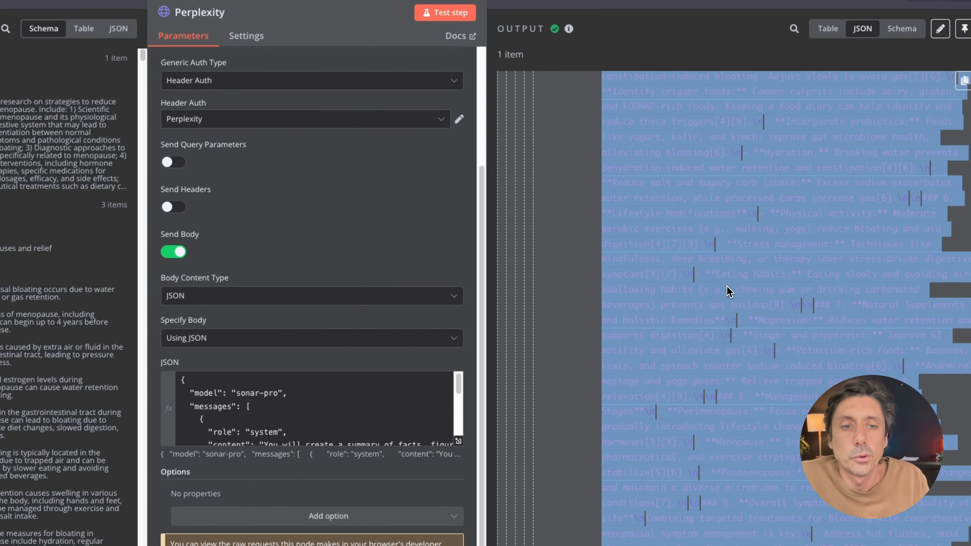
pyautogui.click(667, 244)
pyautogui.scroll(1, 702, 320)
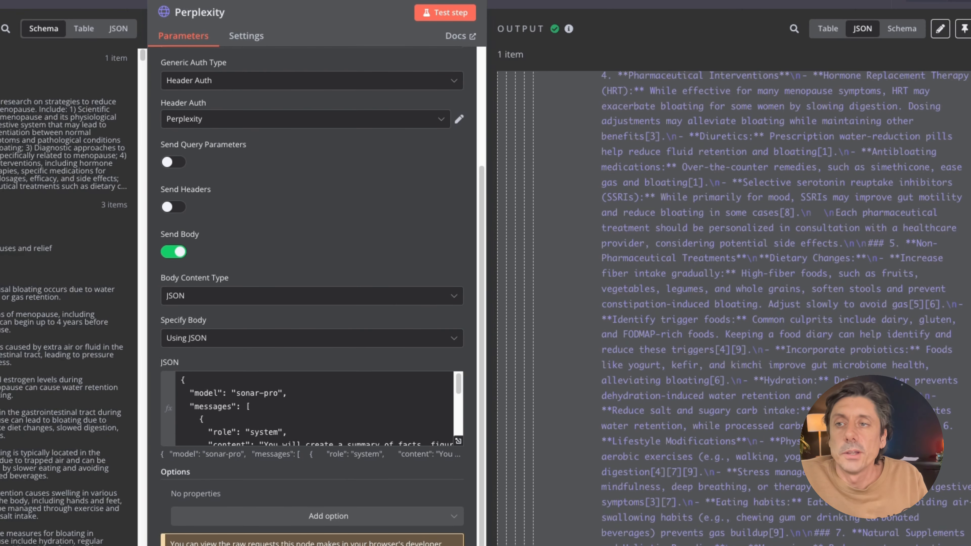
pyautogui.press('Escape')
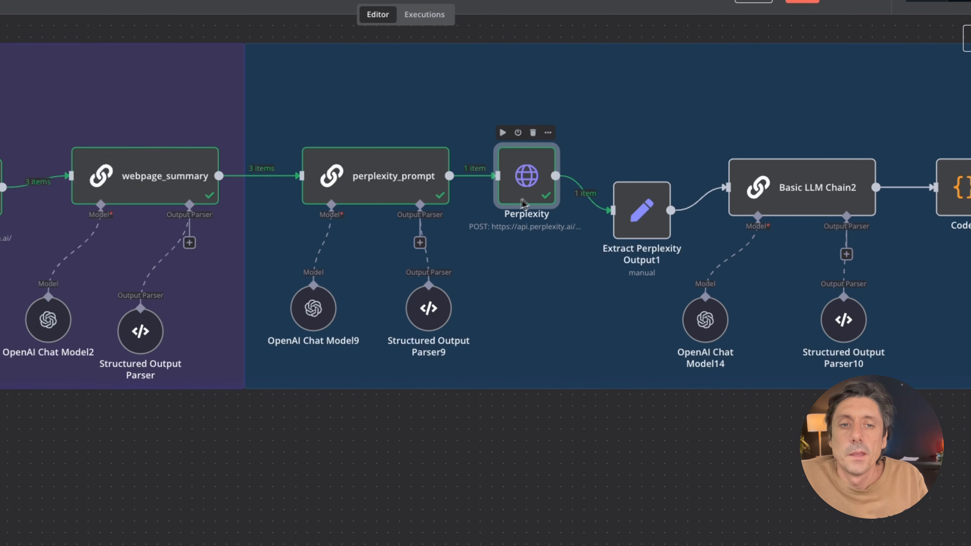
# Step: Move the Extract Perplexity Output1 node up on the canvas so it lines up with the Perplexity node
pyautogui.click(637, 220)
pyautogui.moveTo(636, 220); pyautogui.dragTo(637, 185)
pyautogui.click(585, 492)
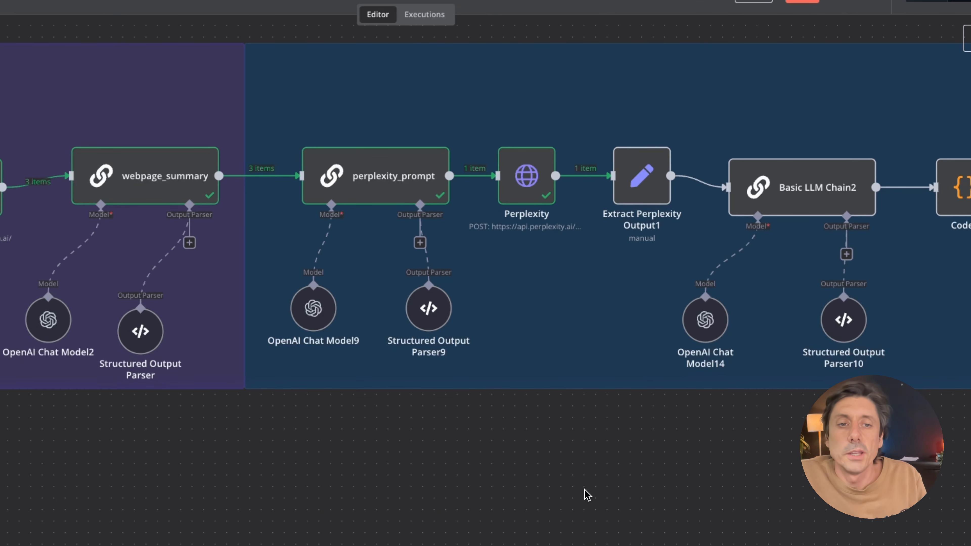
pyautogui.hscroll(5, 585, 492)
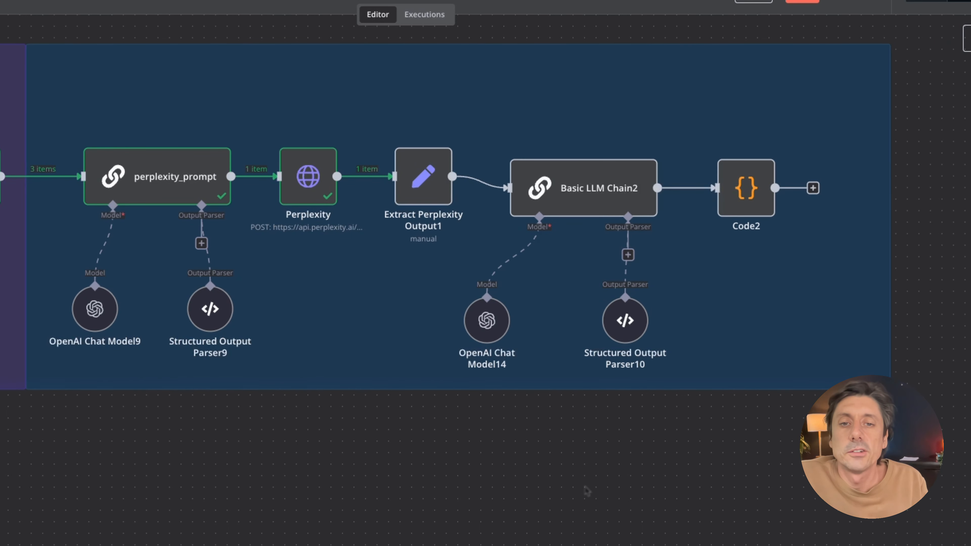
# Step: Open the Extract Perplexity Output1 node, look through its input data and open the perplexity output field's expression in the enlarged editor
pyautogui.moveTo(415, 179)
pyautogui.mouseDown()
pyautogui.moveTo(427, 133)
pyautogui.moveTo(422, 193)
pyautogui.mouseUp()
pyautogui.doubleClick(422, 189)
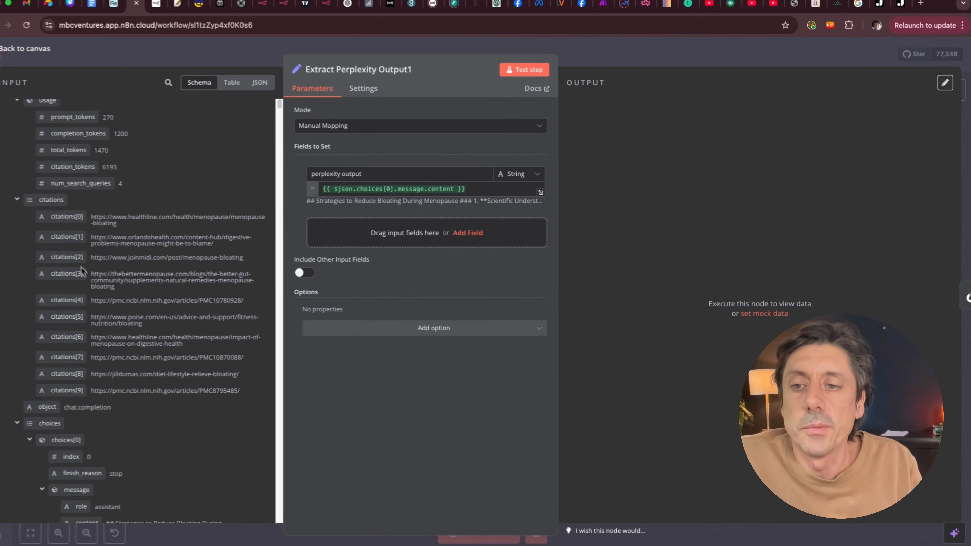
pyautogui.scroll(-10, 109, 288)
pyautogui.scroll(-15, 108, 287)
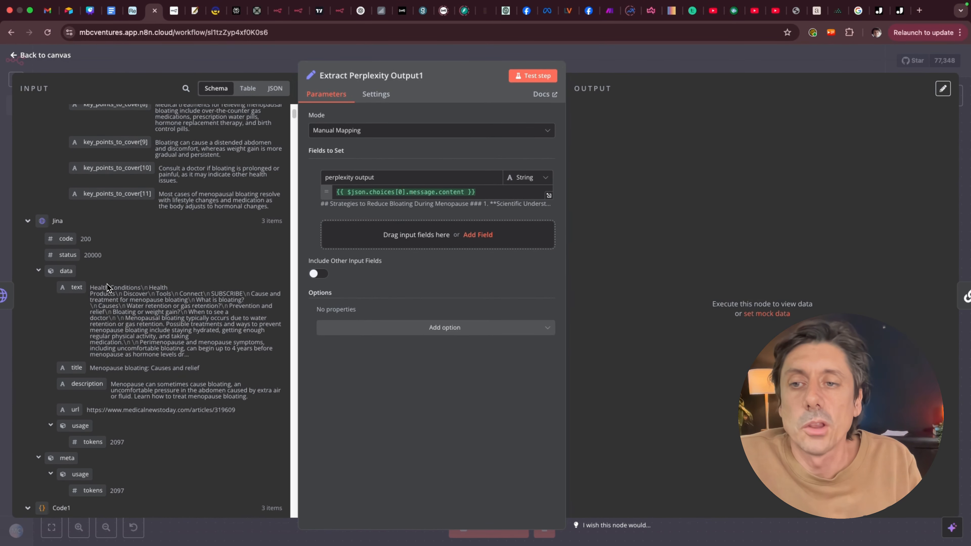
pyautogui.scroll(10, 105, 285)
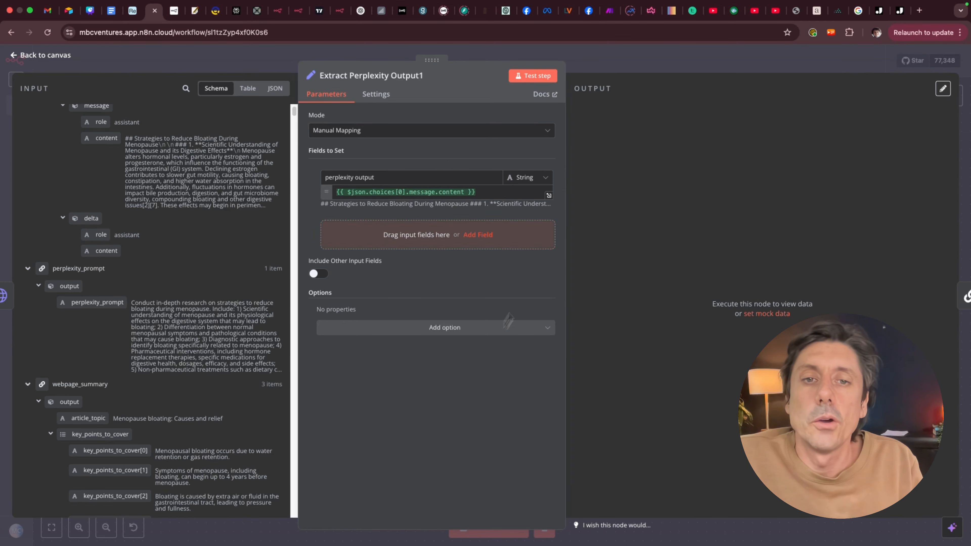
pyautogui.click(549, 195)
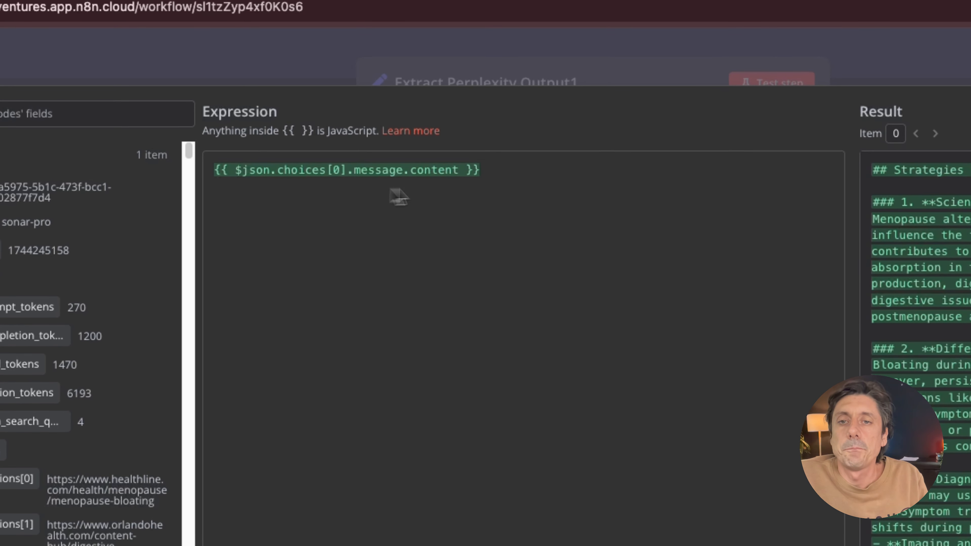
# Step: Add the citations field on a new line below the message content expression as a demonstration, check the source links in the result, and remove it again
pyautogui.click(512, 177)
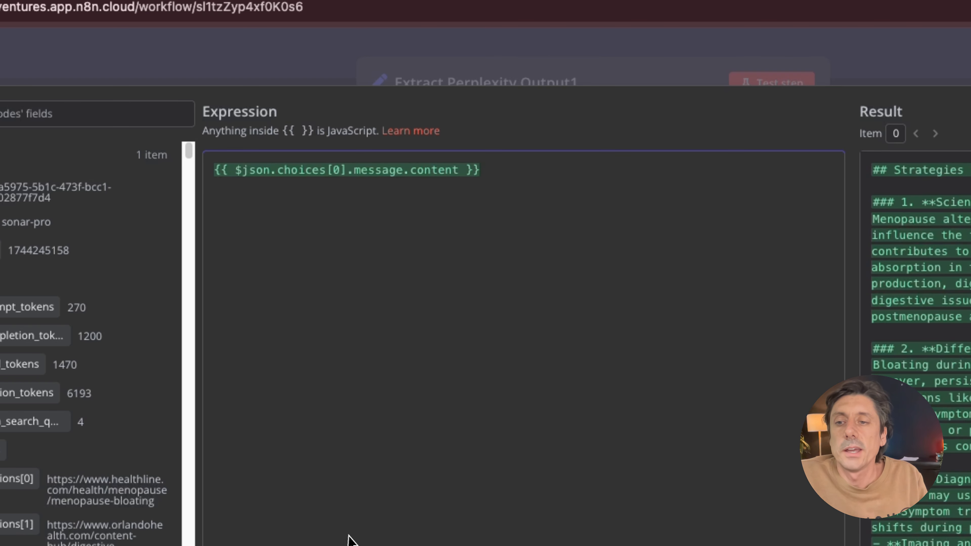
pyautogui.moveTo(3, 450); pyautogui.dragTo(462, 265)
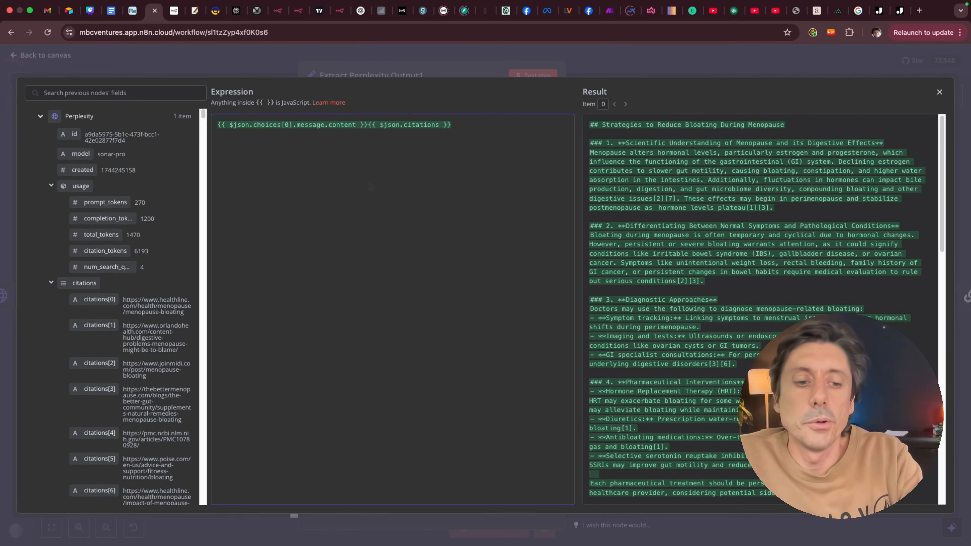
pyautogui.press('Return')
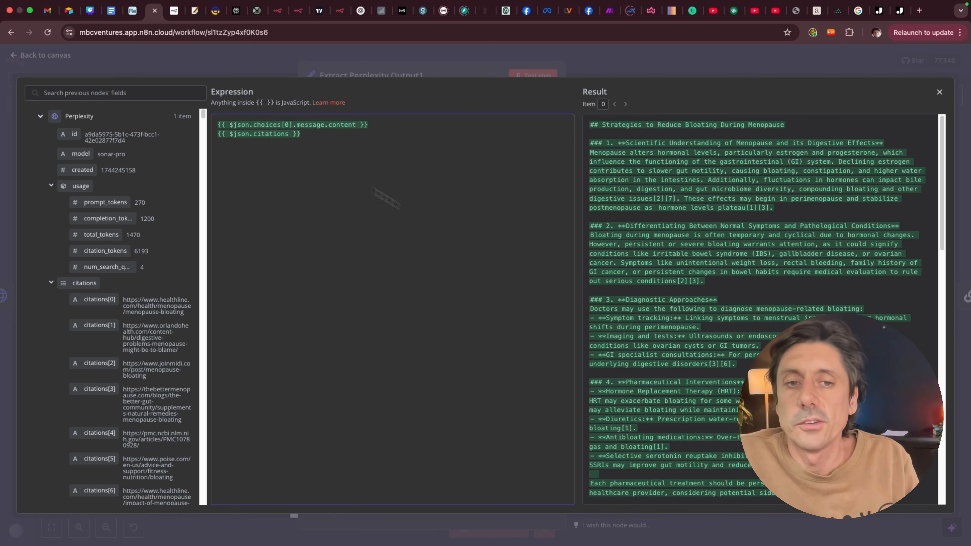
pyautogui.scroll(-15, 757, 305)
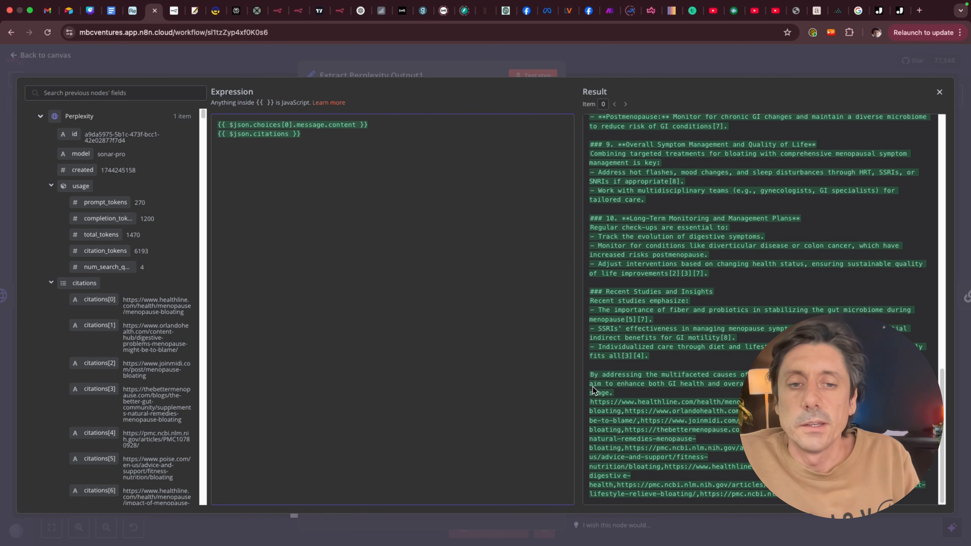
pyautogui.moveTo(594, 408); pyautogui.dragTo(612, 442)
pyautogui.press('super+a')
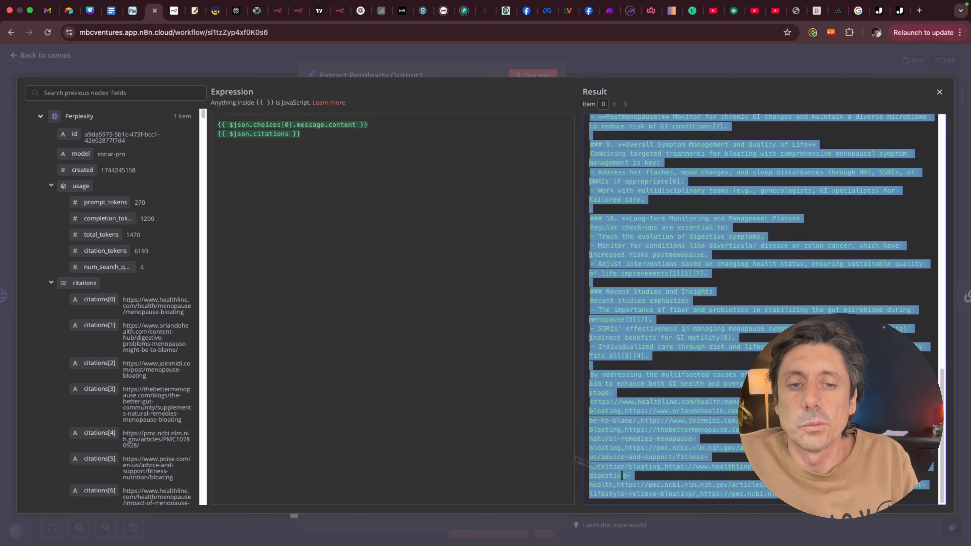
pyautogui.click(621, 475)
pyautogui.moveTo(317, 138); pyautogui.dragTo(214, 136)
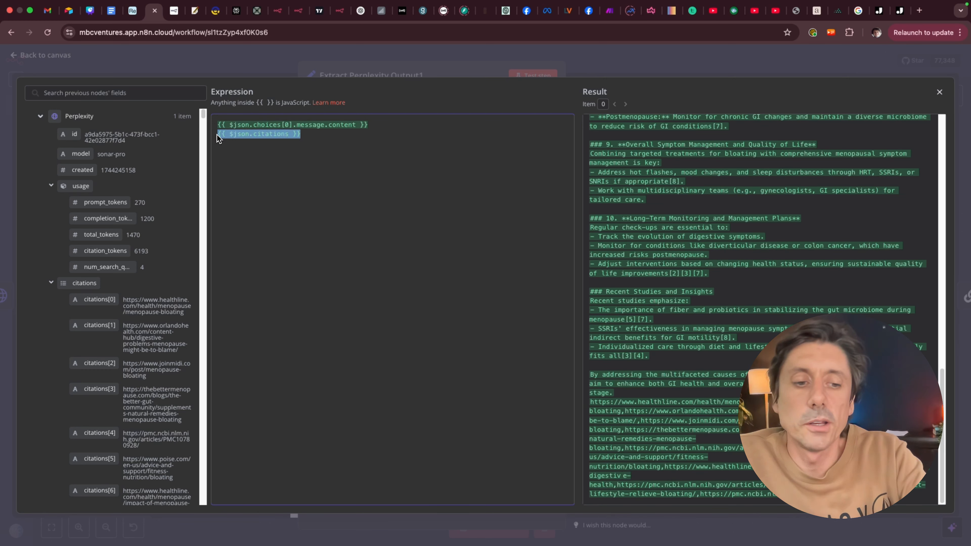
pyautogui.press('BackSpace')
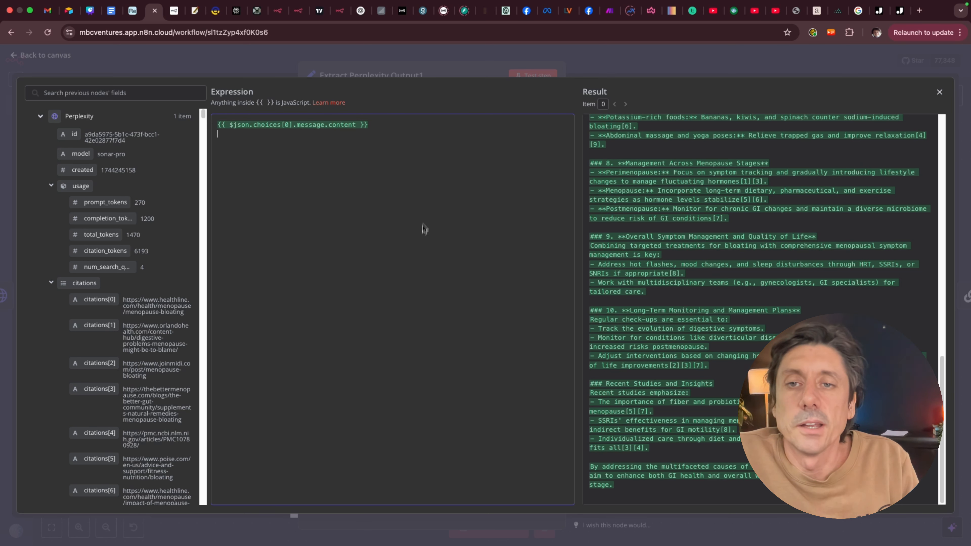
# Step: Read through the rendered perplexity output, from the opening bloating strategies to the recent studies section, including its numbered citation markers
pyautogui.scroll(10, 677, 324)
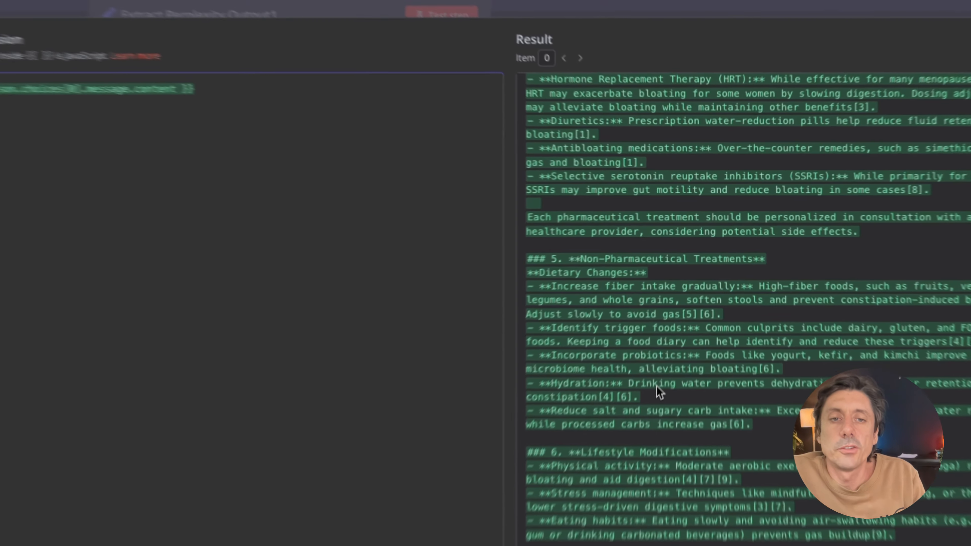
pyautogui.scroll(5, 650, 422)
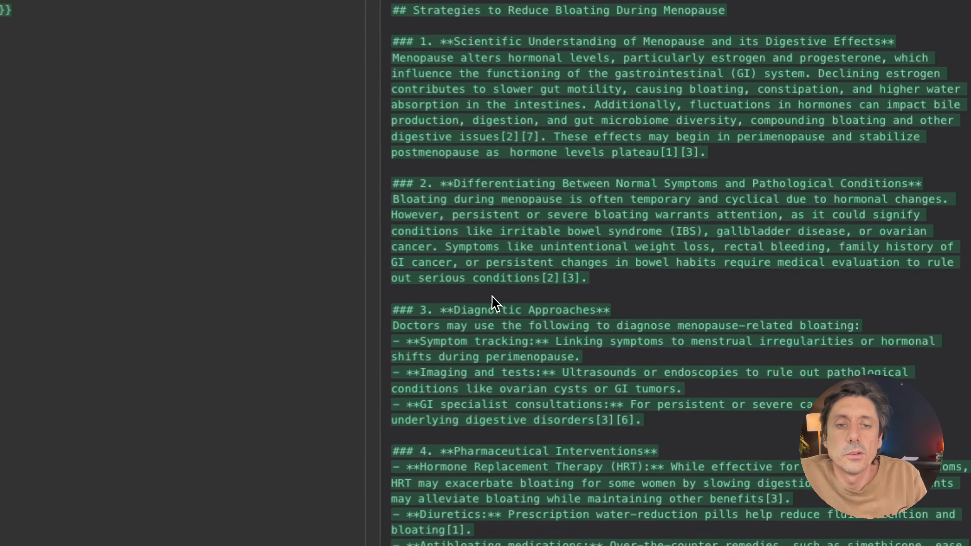
pyautogui.scroll(-15, 433, 306)
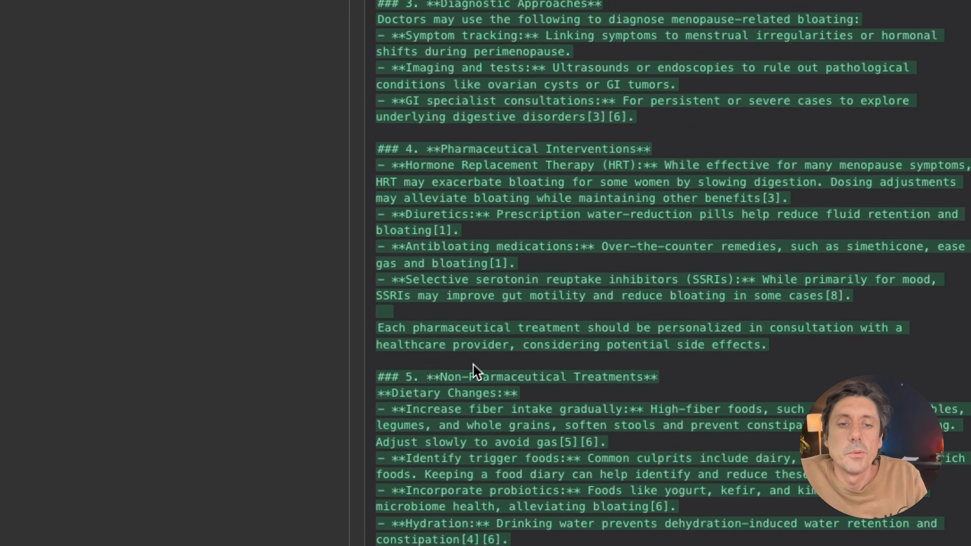
pyautogui.scroll(-12, 467, 371)
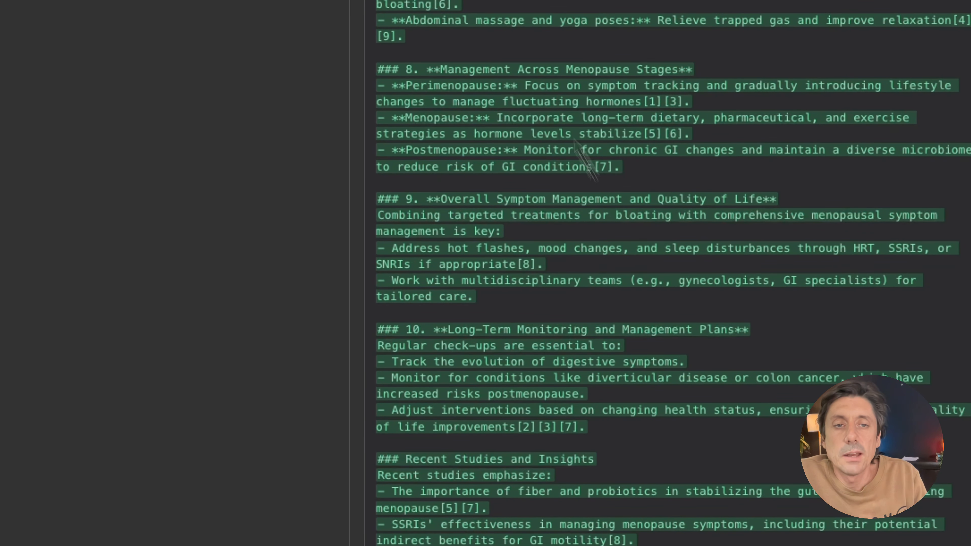
pyautogui.scroll(15, 543, 297)
pyautogui.scroll(10, 542, 296)
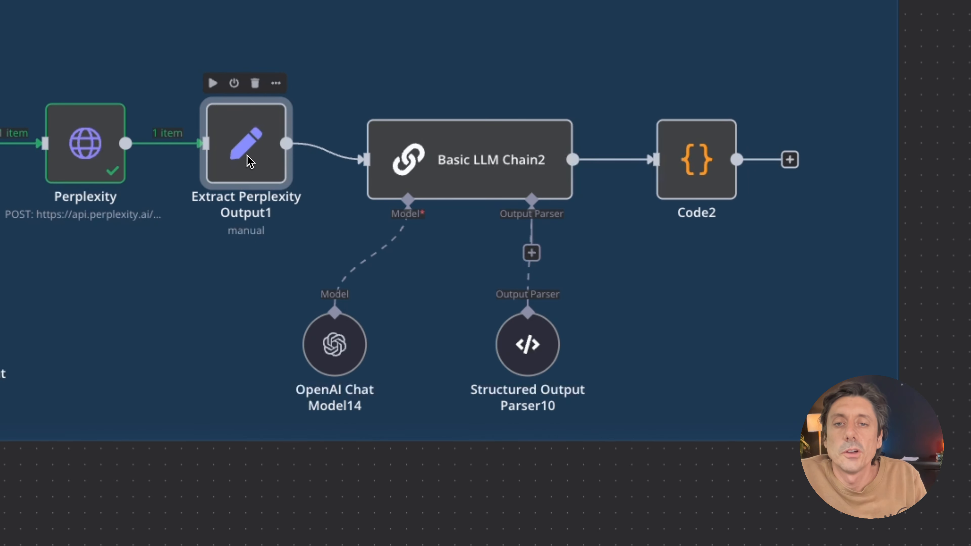
# Step: Test the Extract Perplexity Output1 node on its own and return to the canvas
pyautogui.doubleClick(249, 158)
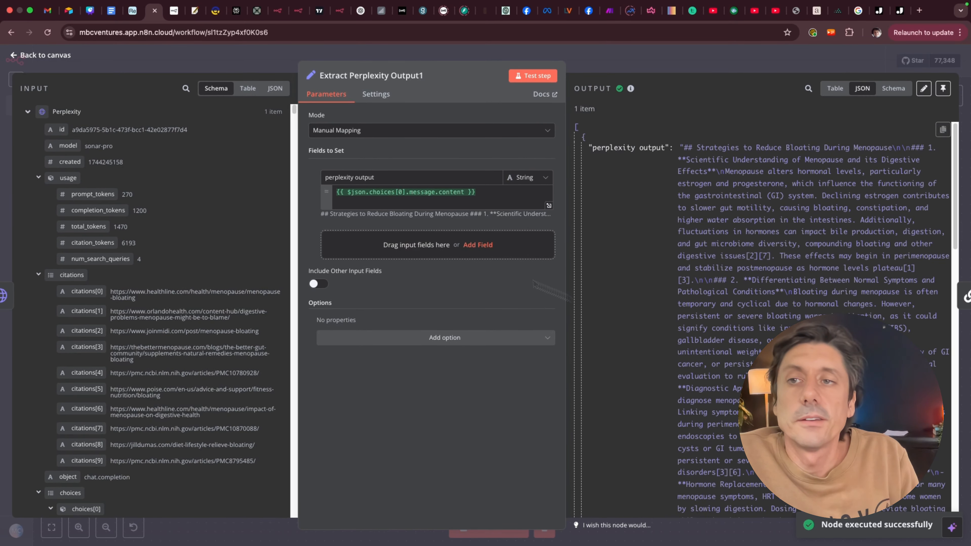
pyautogui.press('Escape')
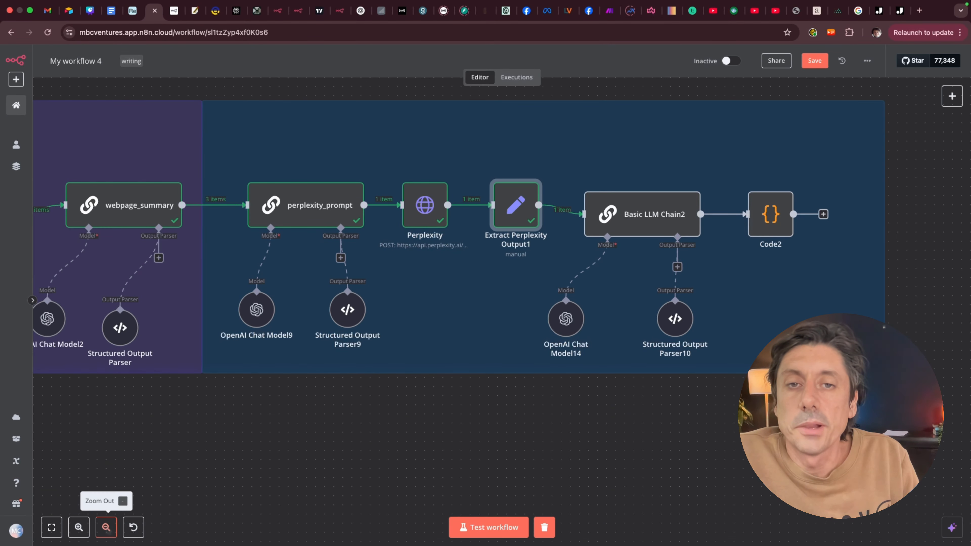
# Step: Move the Basic LLM Chain2 node up in line with Extract Perplexity Output1 and open its user prompt in the enlarged editor
pyautogui.moveTo(646, 234); pyautogui.dragTo(646, 228)
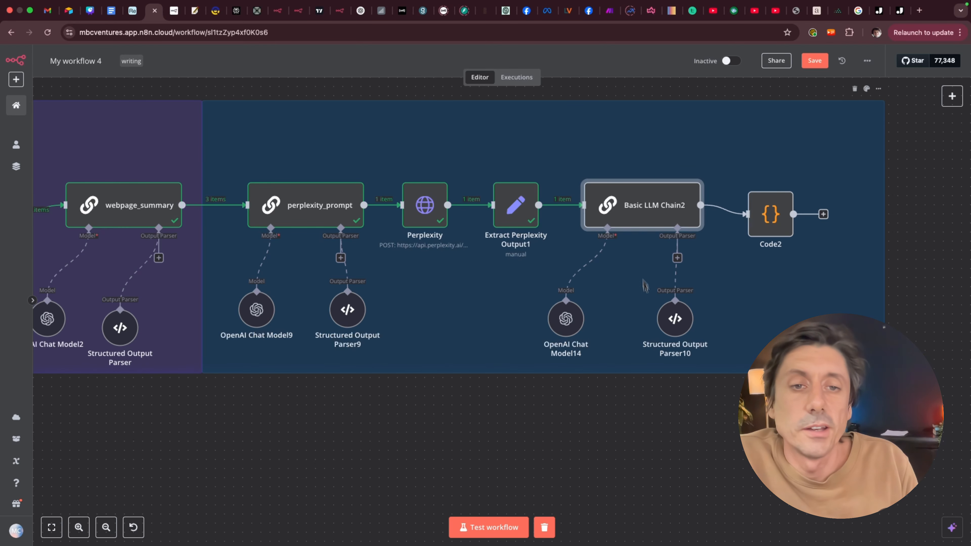
pyautogui.doubleClick(648, 212)
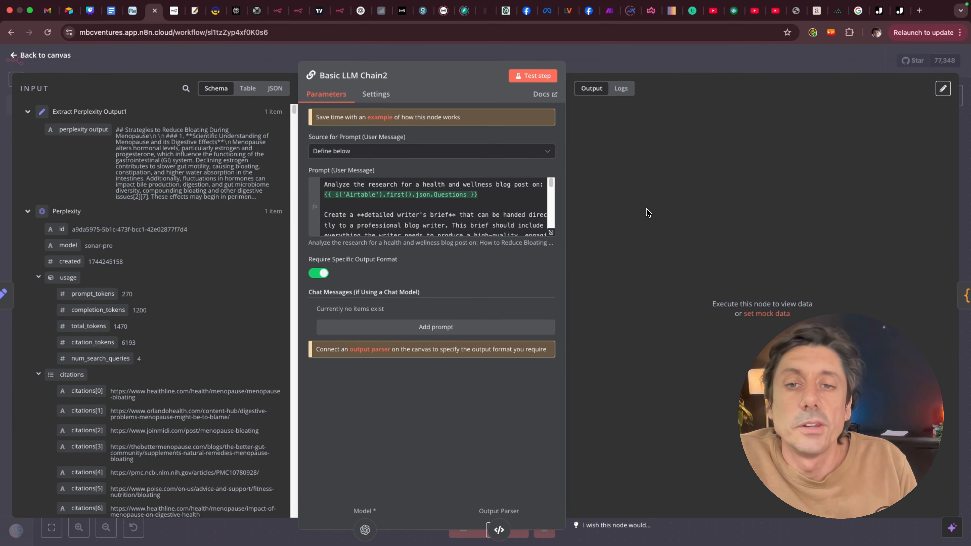
pyautogui.click(551, 233)
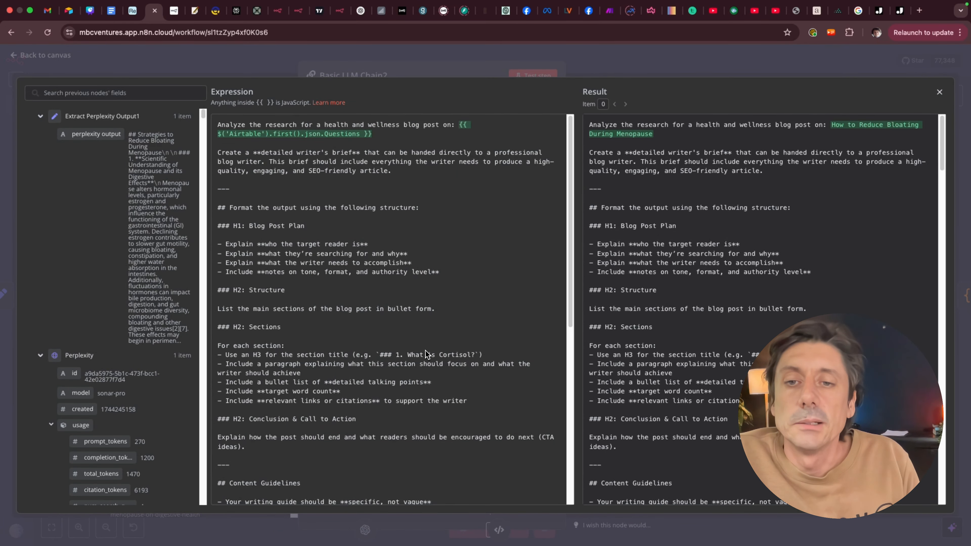
# Step: Highlight all the research expressions under the Research to Analyze heading at the end of the writer's brief prompt
pyautogui.scroll(-8, 427, 353)
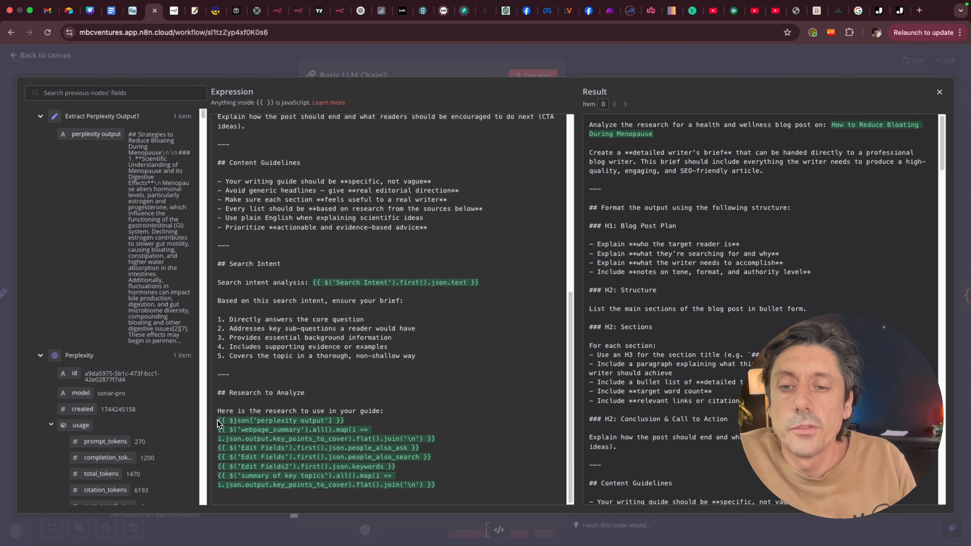
pyautogui.moveTo(218, 422)
pyautogui.mouseDown()
pyautogui.moveTo(444, 497)
pyautogui.moveTo(224, 427)
pyautogui.mouseUp()
pyautogui.click(488, 496)
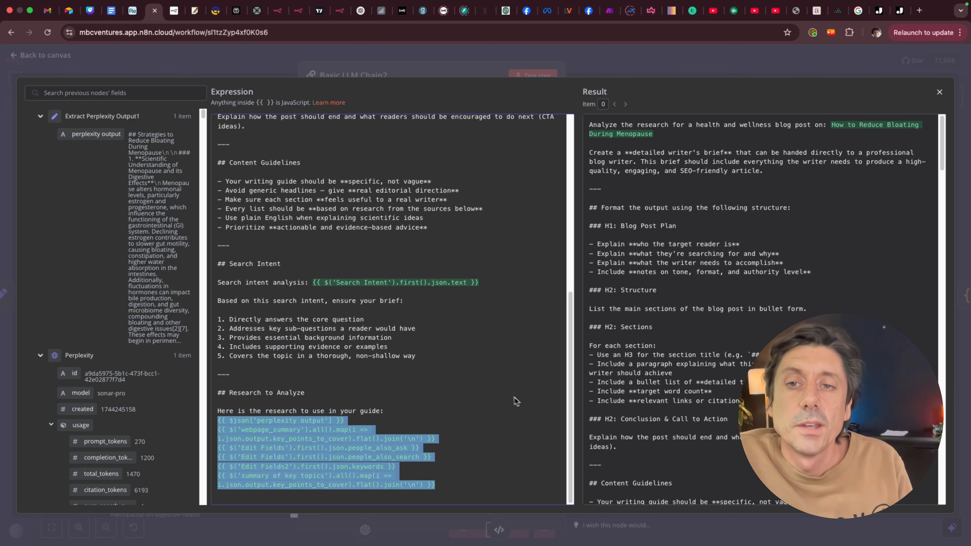
# Step: Review the prompt's blog post topic, the writer's brief instruction and the required output structure from Blog Post Plan to Conclusion & Call to Action
pyautogui.scroll(10, 497, 394)
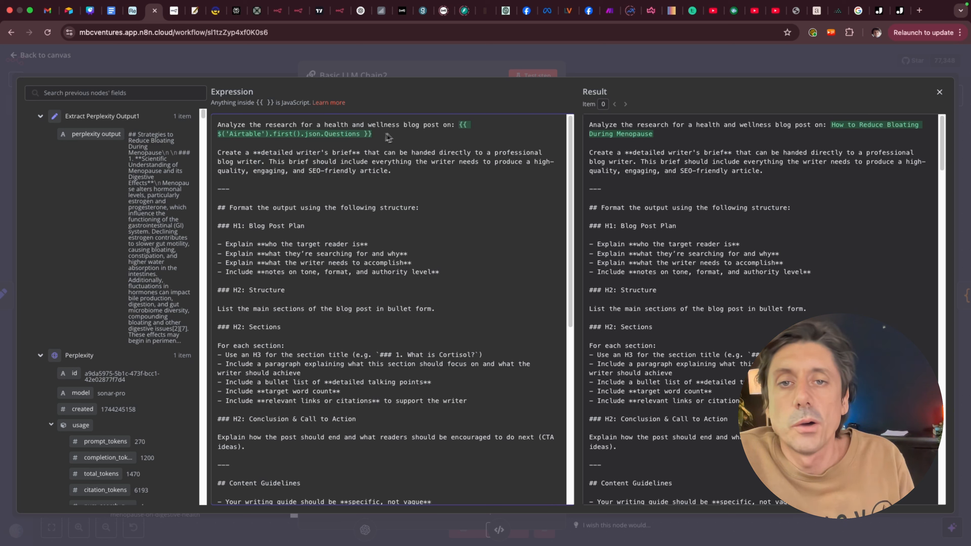
pyautogui.moveTo(407, 129); pyautogui.dragTo(424, 127)
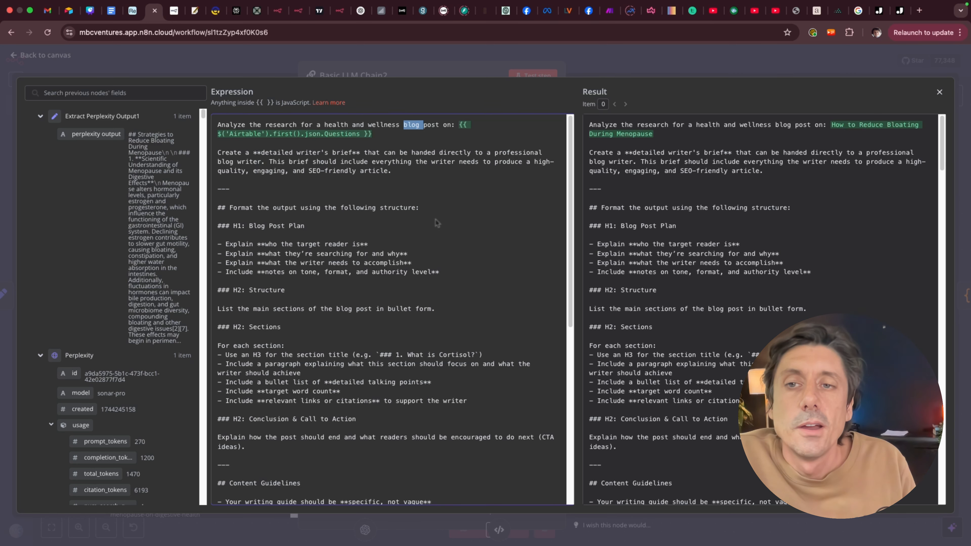
pyautogui.moveTo(218, 153); pyautogui.dragTo(331, 207)
pyautogui.click(333, 234)
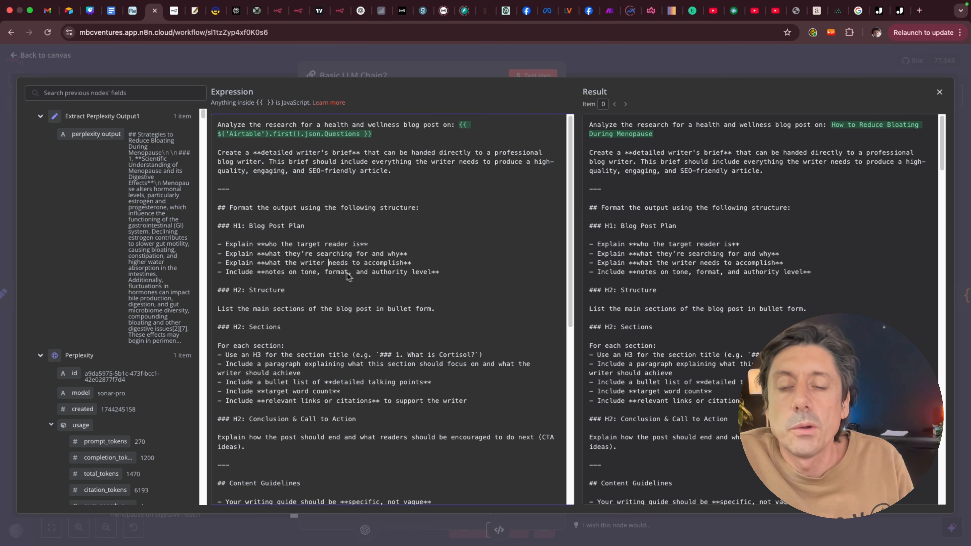
pyautogui.scroll(-3, 350, 277)
pyautogui.tripleClick(221, 156)
pyautogui.moveTo(221, 159); pyautogui.dragTo(383, 404)
pyautogui.scroll(-1, 383, 405)
pyautogui.click(438, 370)
# Step: Review the prompt's Content Guidelines and highlight the search intent analysis label and the Search Intent node reference in its expression
pyautogui.scroll(-8, 437, 370)
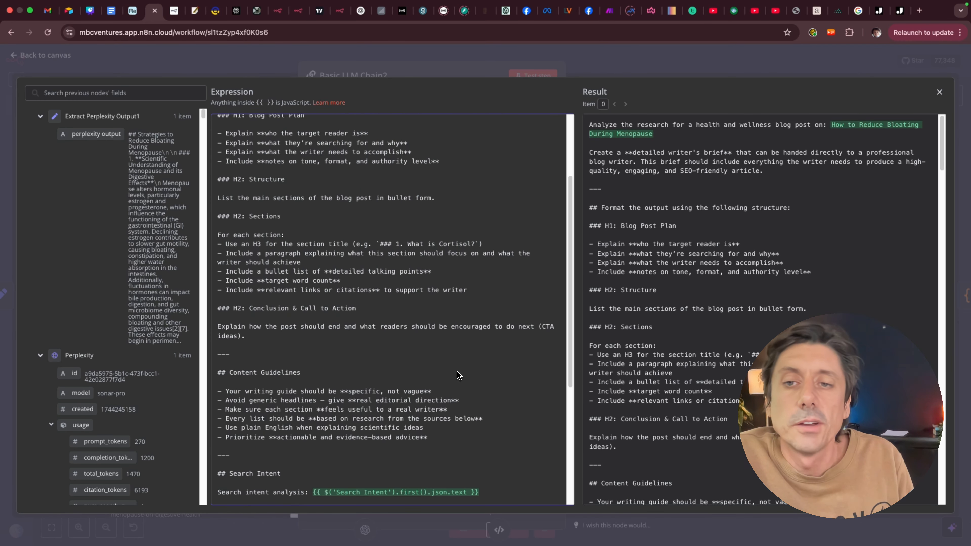
pyautogui.scroll(-3, 442, 373)
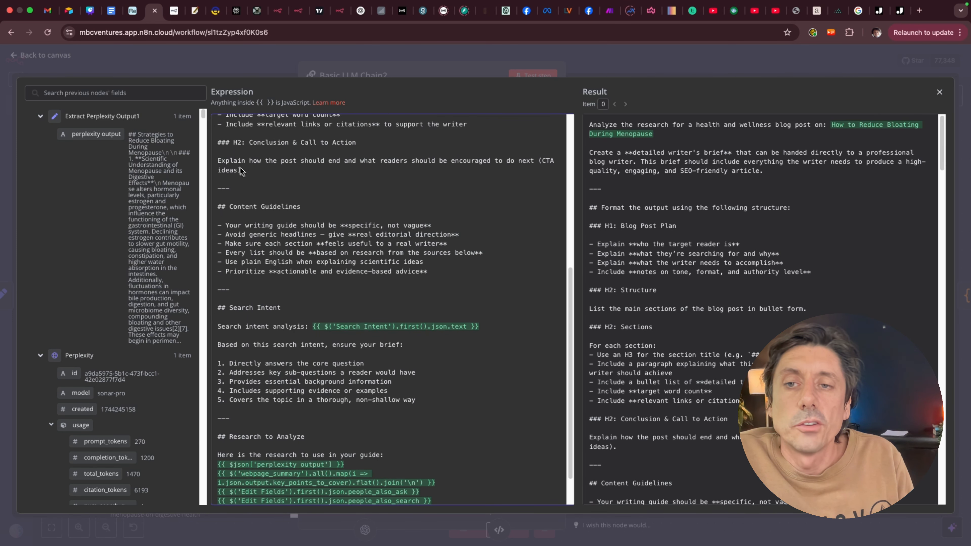
pyautogui.scroll(-2, 510, 351)
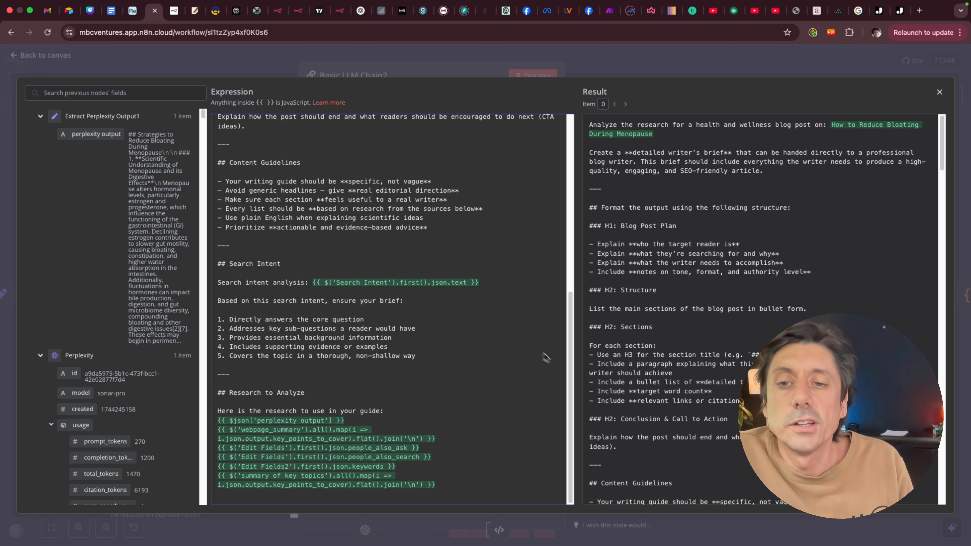
pyautogui.moveTo(217, 287); pyautogui.dragTo(293, 287)
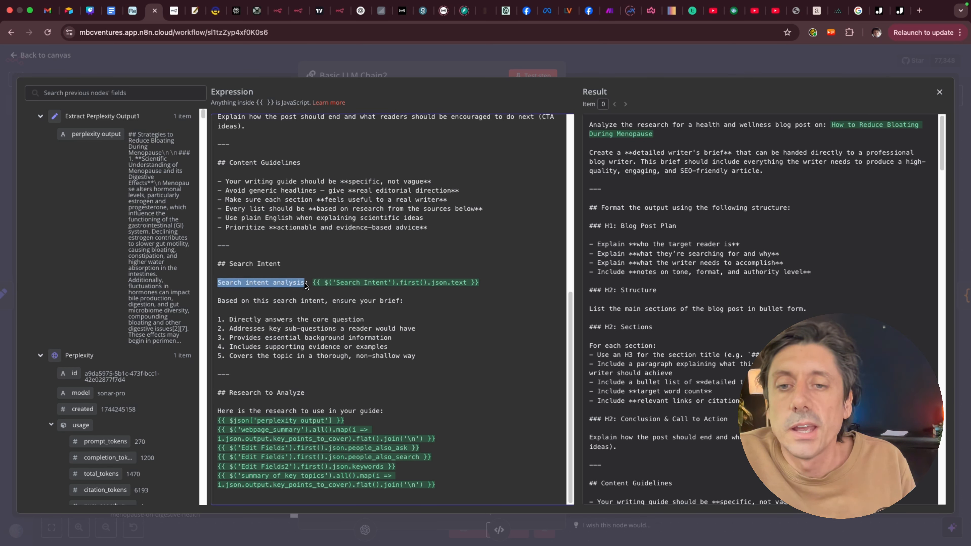
pyautogui.click(387, 285)
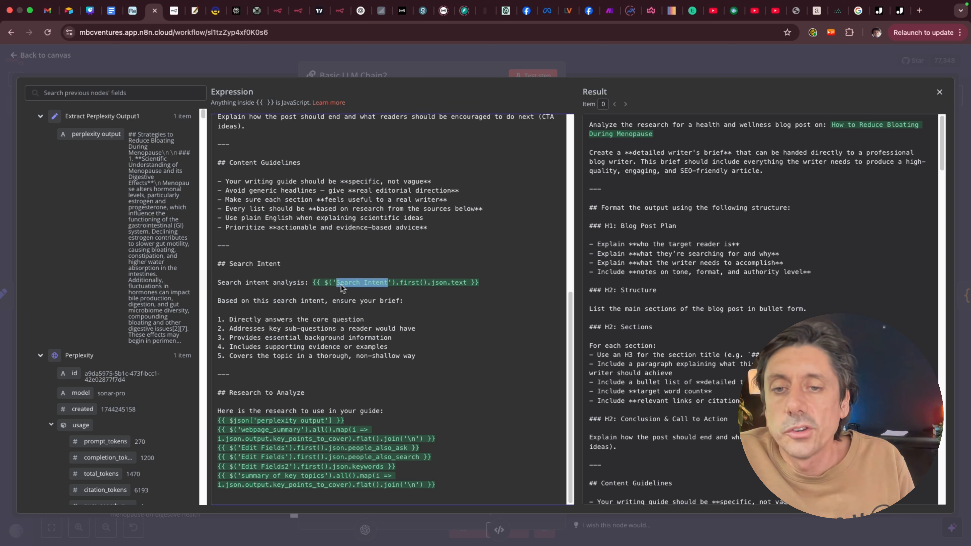
# Step: Collapse the previous nodes' data in the input list and check the Search Intent node's text field
pyautogui.click(40, 116)
pyautogui.click(40, 135)
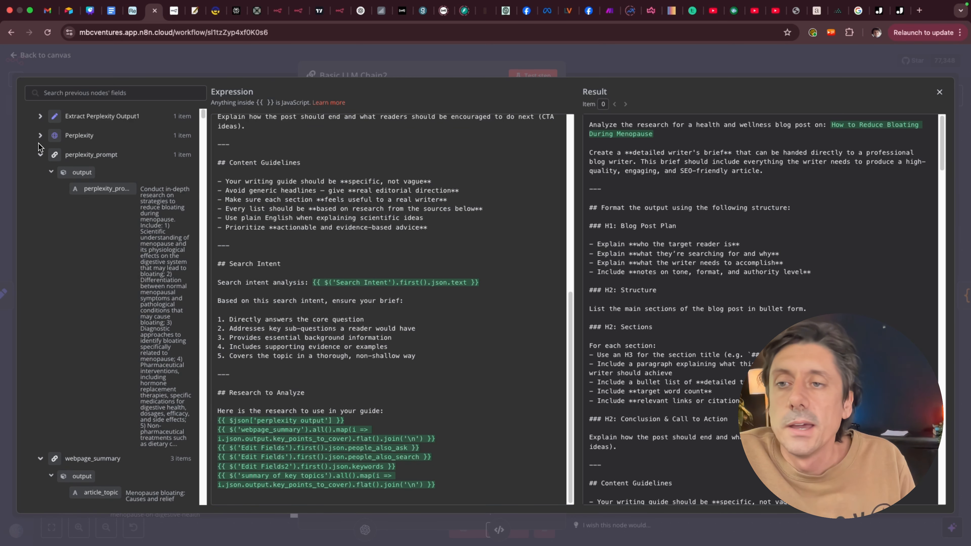
pyautogui.click(40, 154)
pyautogui.click(40, 174)
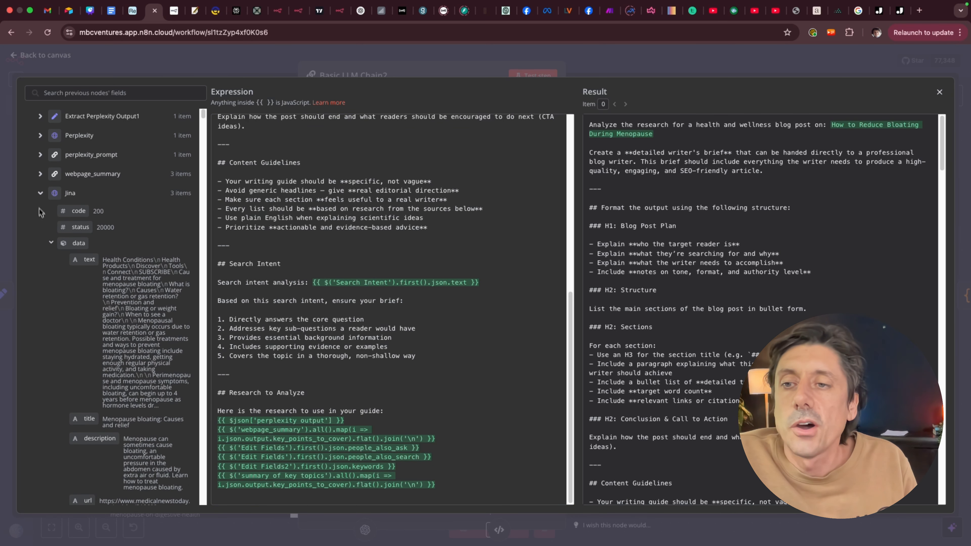
pyautogui.click(40, 193)
pyautogui.click(40, 212)
pyautogui.click(40, 232)
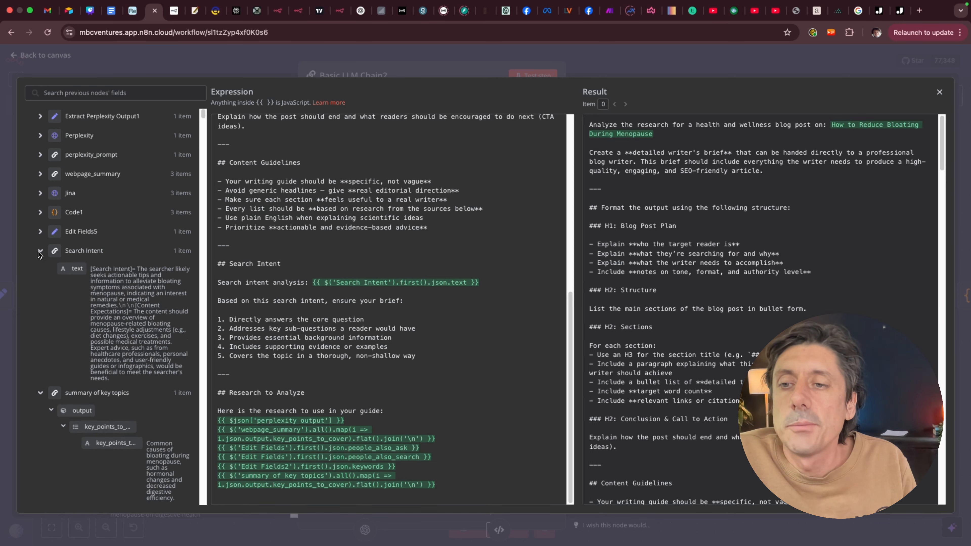
pyautogui.click(40, 251)
pyautogui.click(40, 270)
pyautogui.click(40, 289)
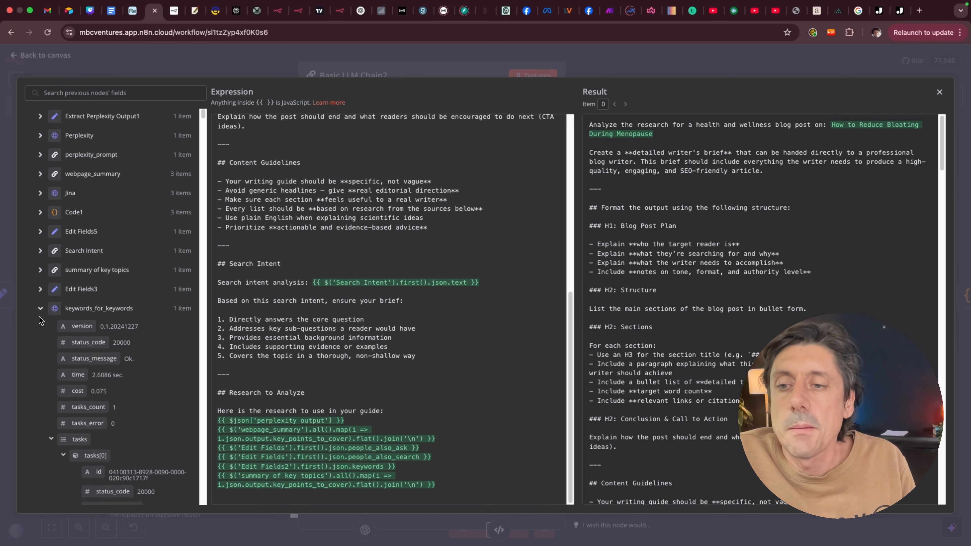
pyautogui.click(40, 308)
pyautogui.click(40, 328)
pyautogui.click(40, 346)
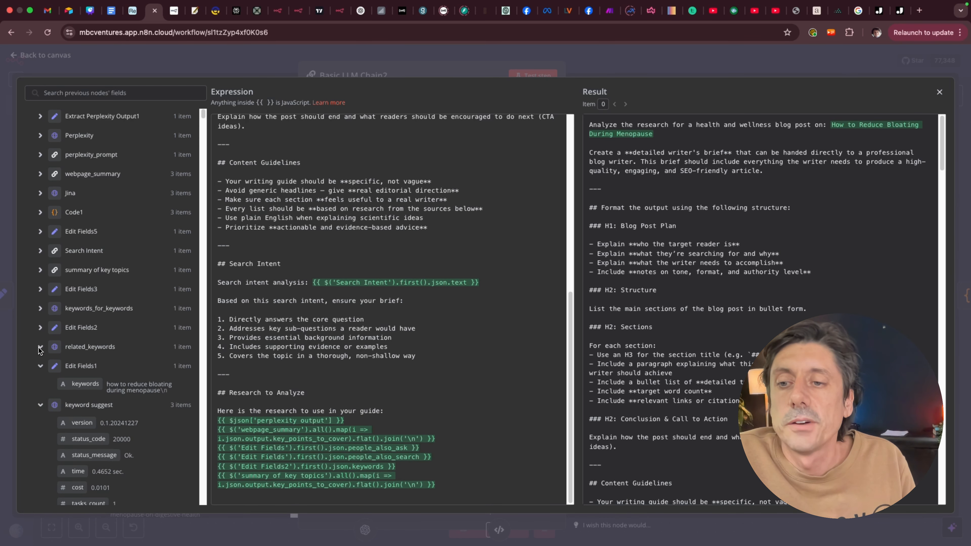
pyautogui.click(40, 373)
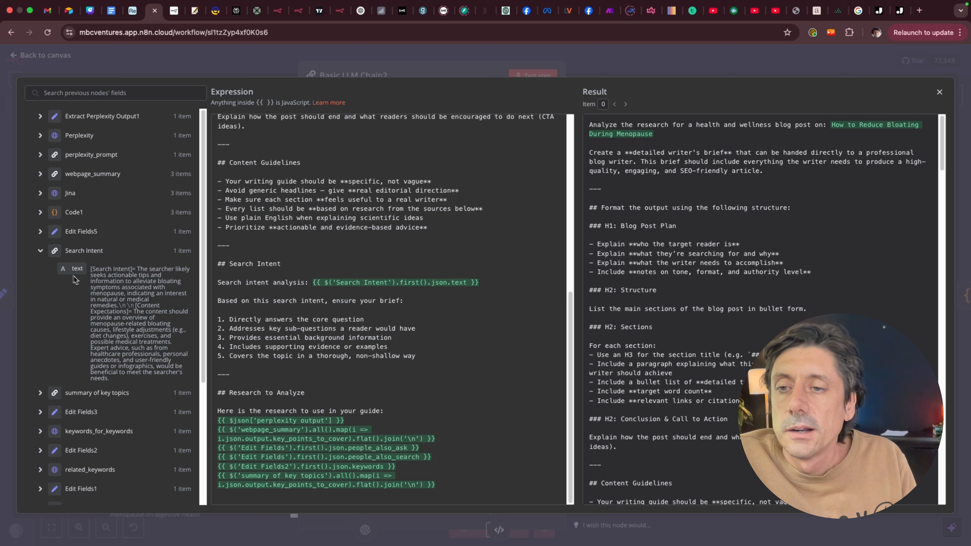
pyautogui.click(40, 385)
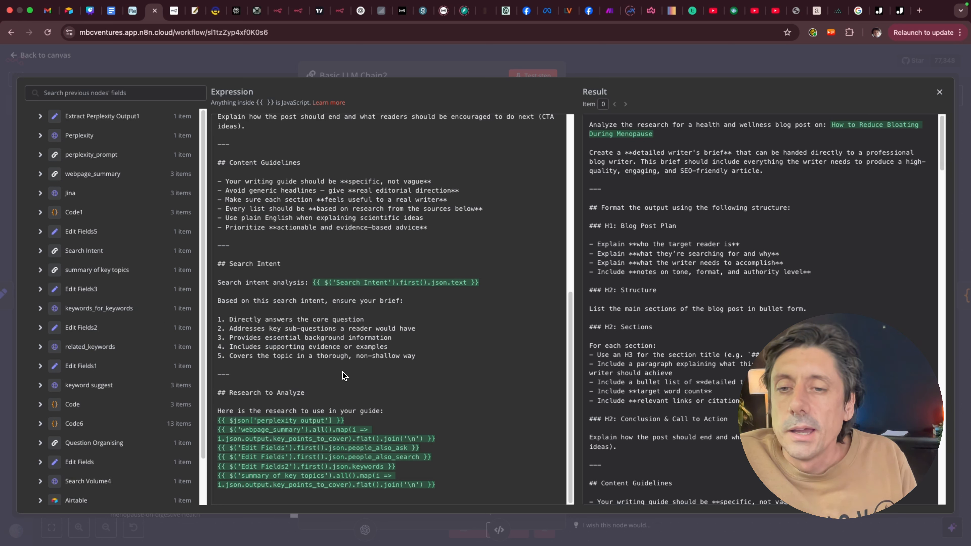
# Step: Highlight the Research to Analyze heading and the perplexity output expression, and check the matching field of the Extract Perplexity Output1 node
pyautogui.moveTo(314, 394); pyautogui.dragTo(254, 396)
pyautogui.click(328, 397)
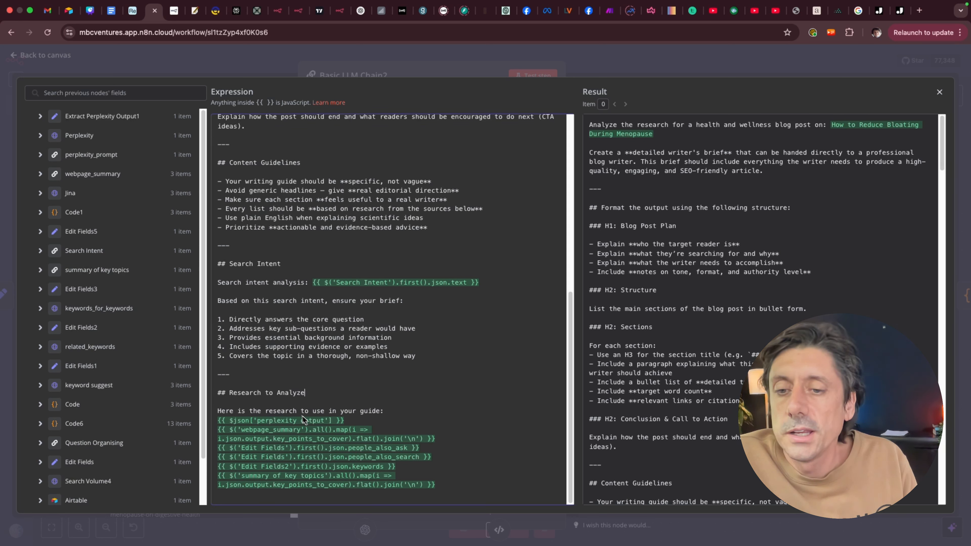
pyautogui.moveTo(353, 423); pyautogui.dragTo(245, 425)
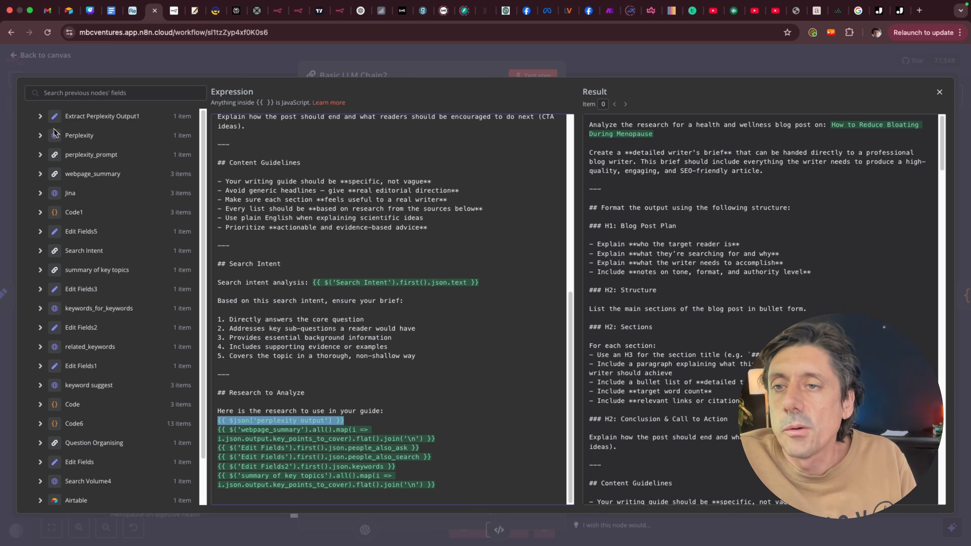
pyautogui.click(41, 116)
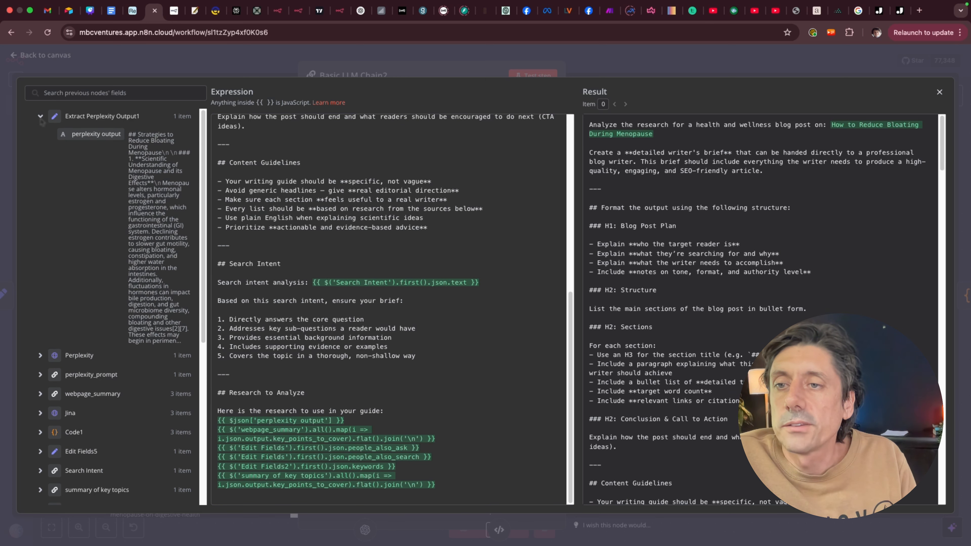
pyautogui.moveTo(90, 136)
pyautogui.mouseDown()
pyautogui.moveTo(237, 321)
pyautogui.moveTo(96, 151)
pyautogui.mouseUp()
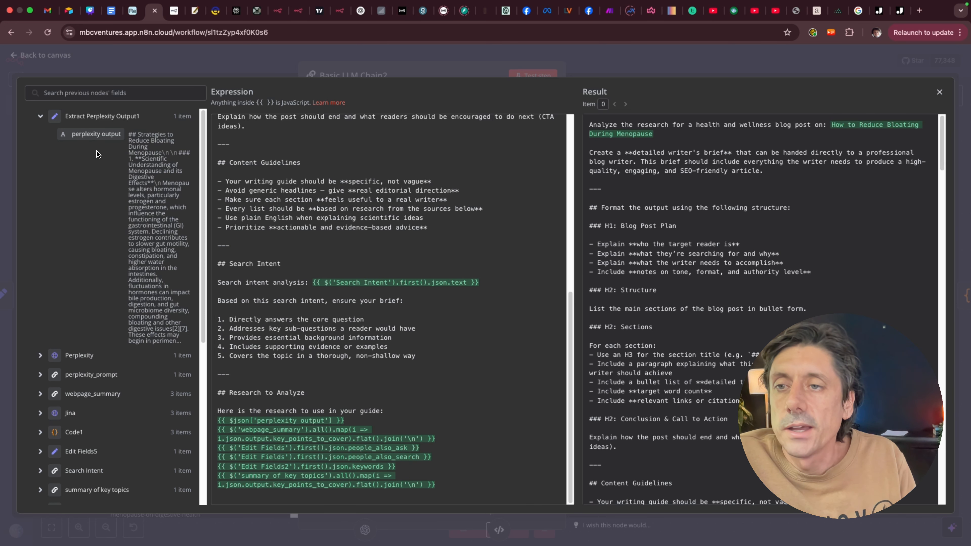
pyautogui.click(45, 117)
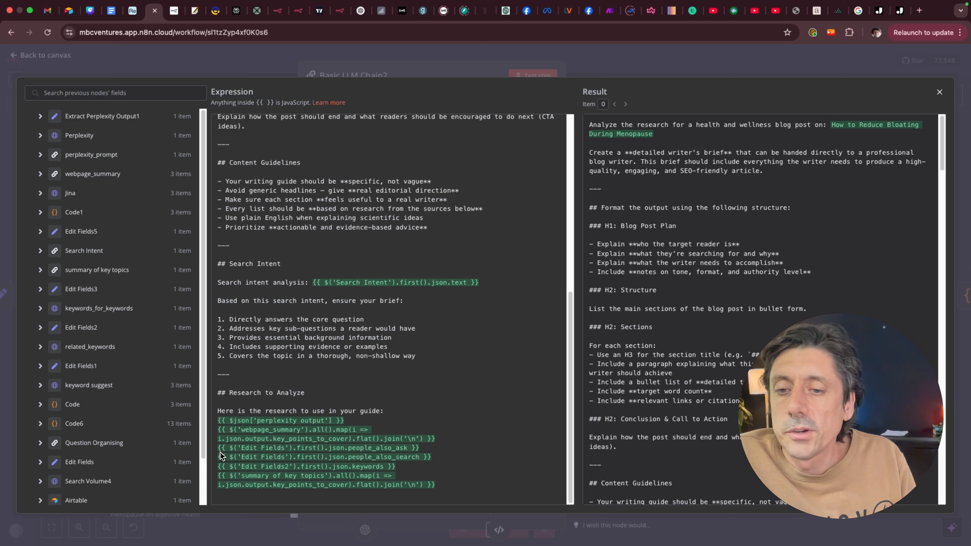
# Step: Add blank lines before and after the webpage_summary expression to separate it from the other research expressions
pyautogui.press('Return')
pyautogui.press('Return')
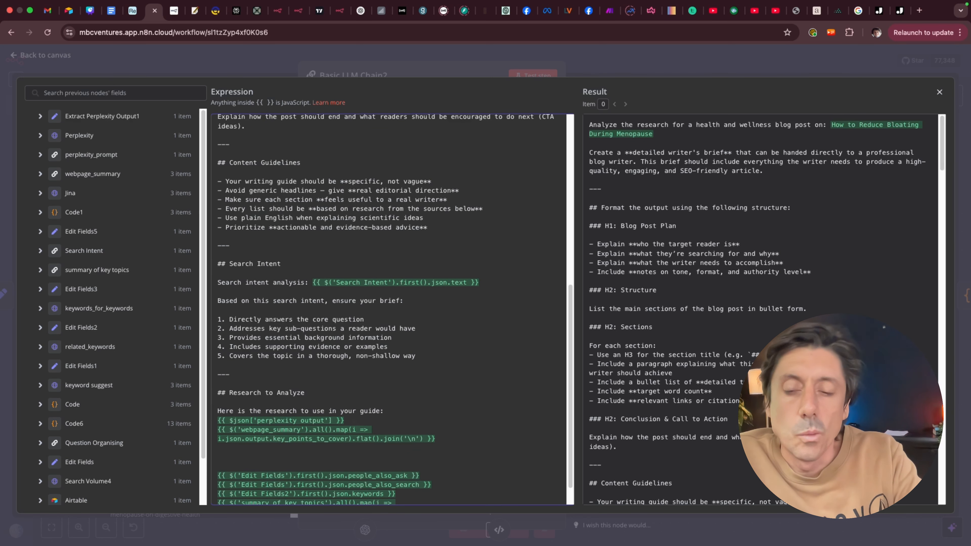
pyautogui.press('Return')
pyautogui.press('Return')
pyautogui.scroll(-2, 378, 344)
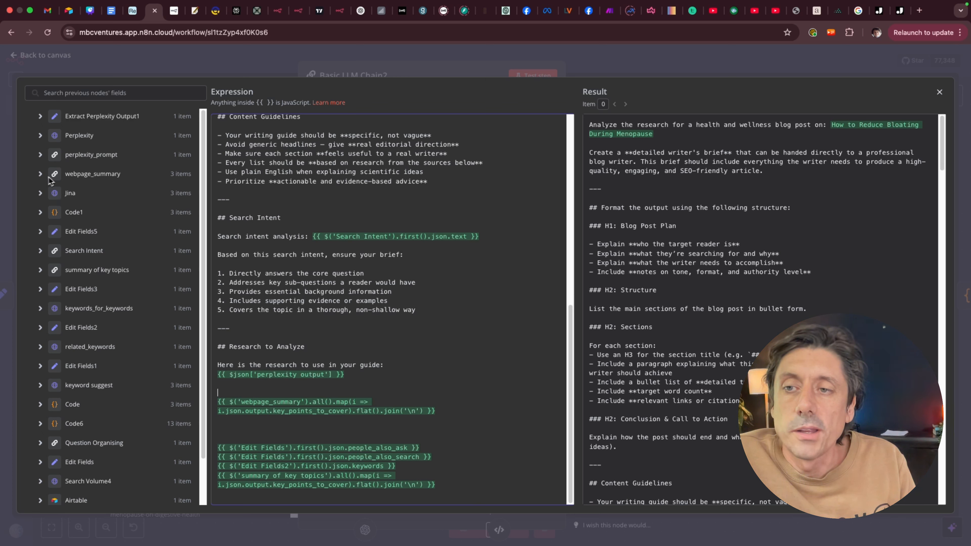
# Step: Expand the webpage_summary node's data and highlight the expression that joins all its key_points_to_cover
pyautogui.click(40, 174)
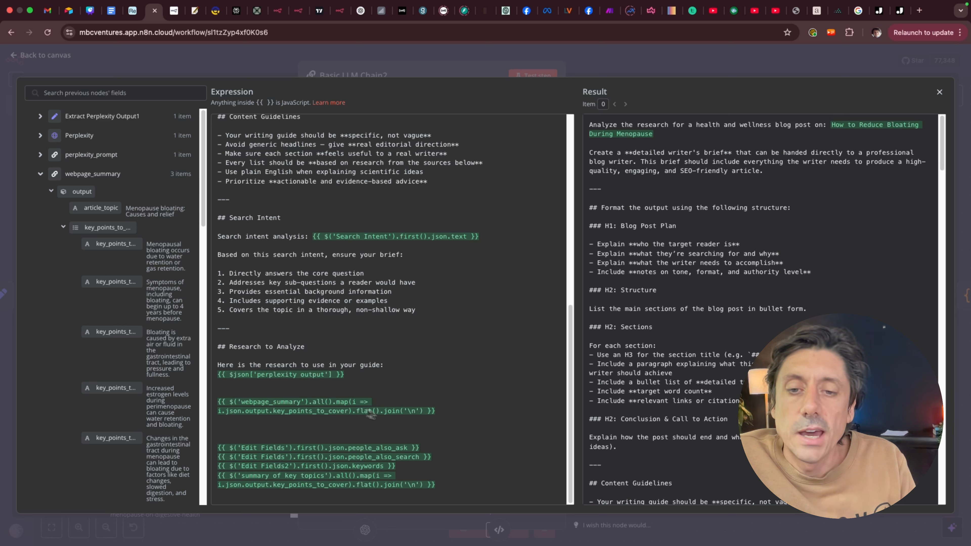
pyautogui.moveTo(454, 416); pyautogui.dragTo(220, 402)
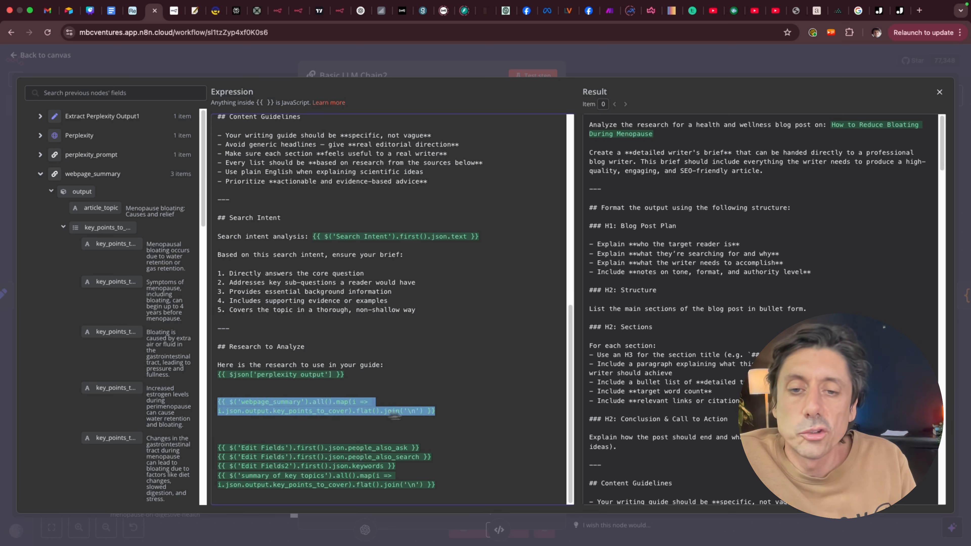
pyautogui.click(460, 415)
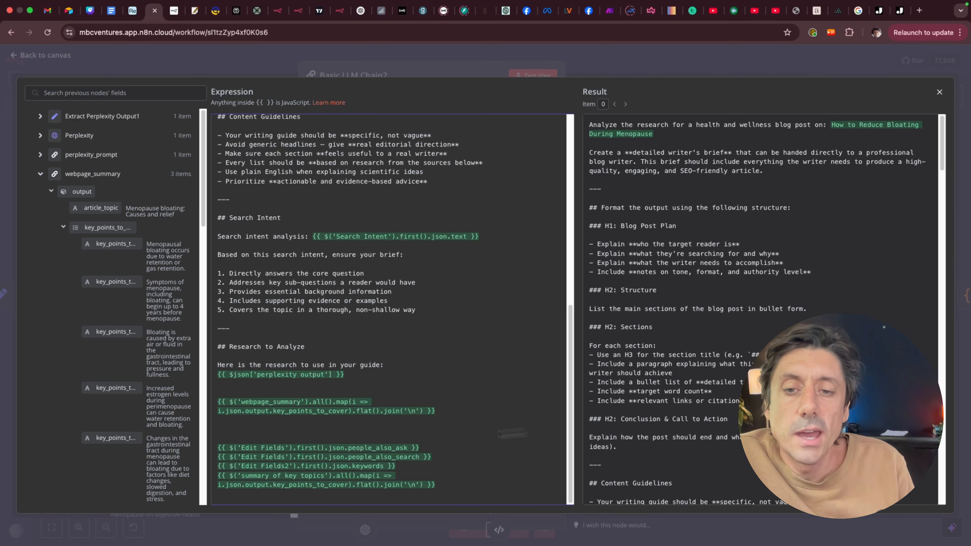
pyautogui.moveTo(220, 406); pyautogui.dragTo(435, 412)
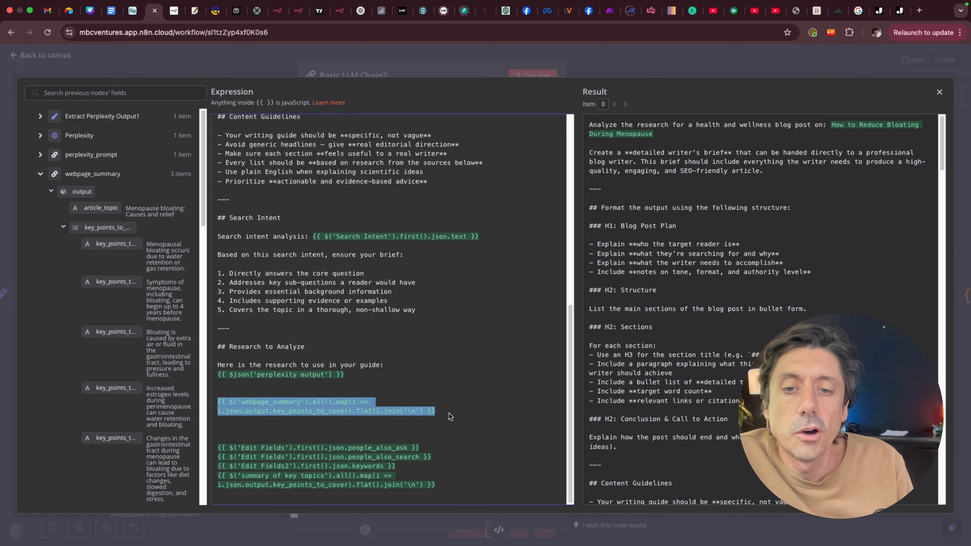
pyautogui.click(454, 416)
# Step: Review the rendered prompt from the output structure and search intent through the Perplexity research to the webpage key points
pyautogui.scroll(-9, 646, 359)
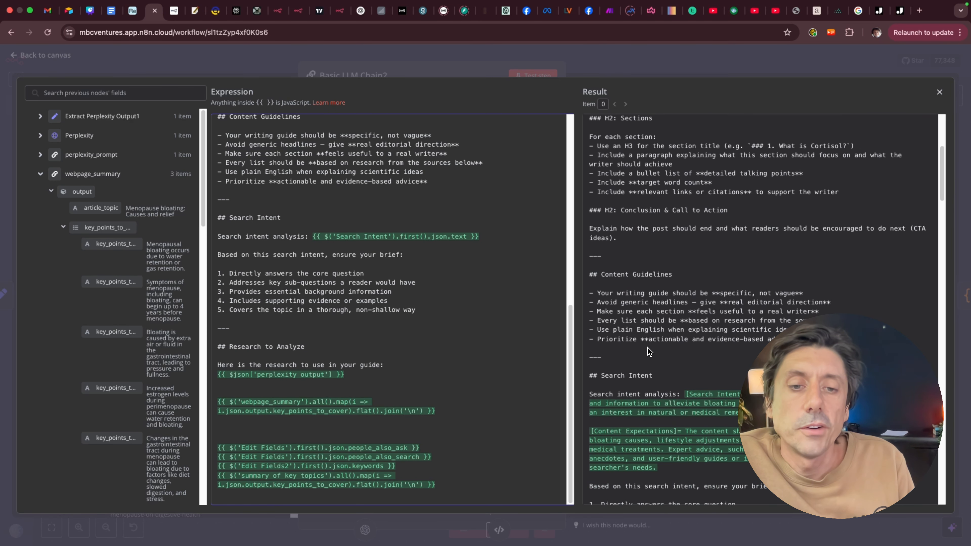
pyautogui.scroll(-7, 646, 340)
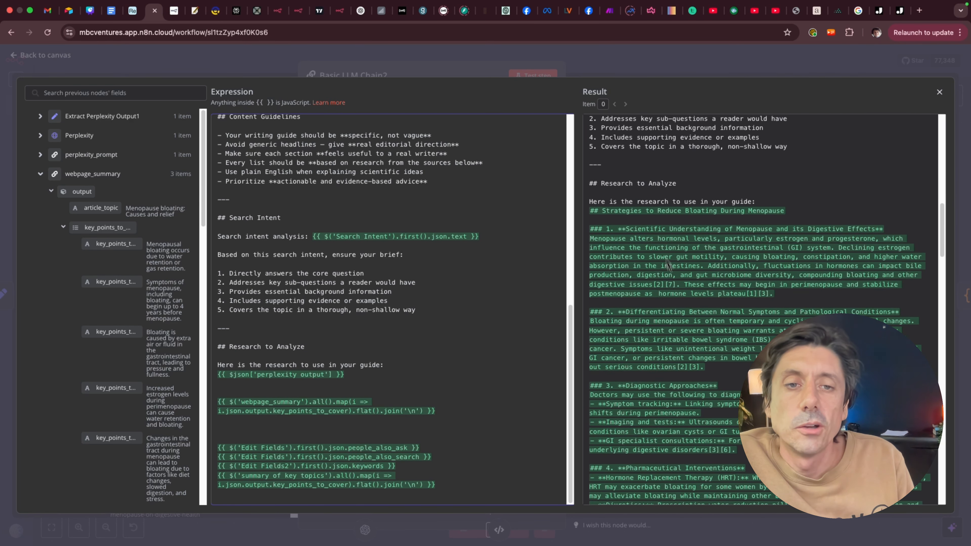
pyautogui.scroll(-1, 669, 348)
pyautogui.scroll(-1, 669, 349)
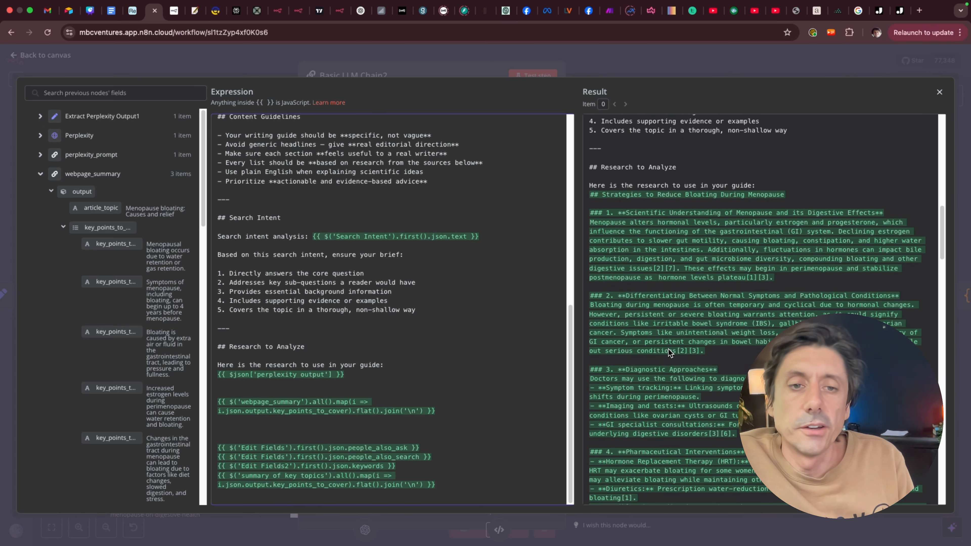
pyautogui.scroll(-9, 705, 365)
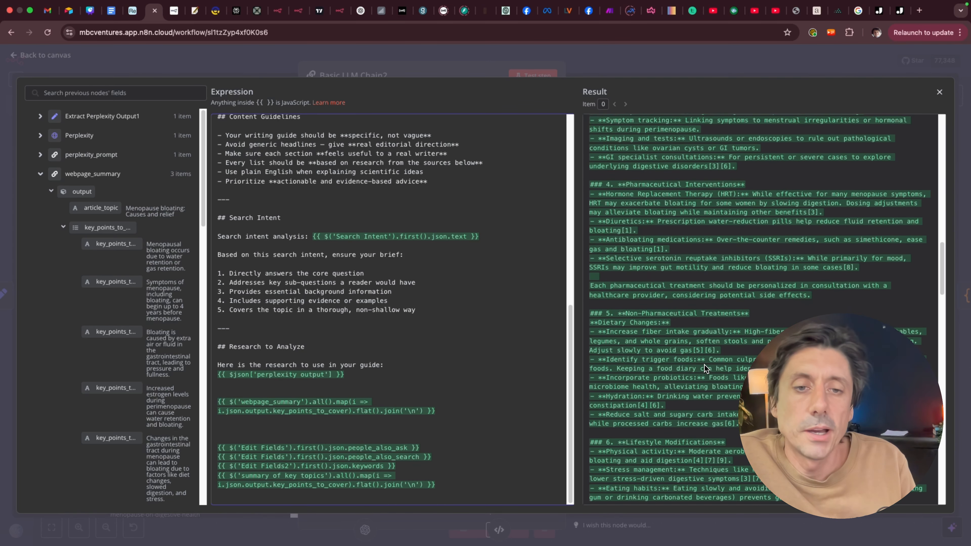
pyautogui.scroll(-18, 700, 355)
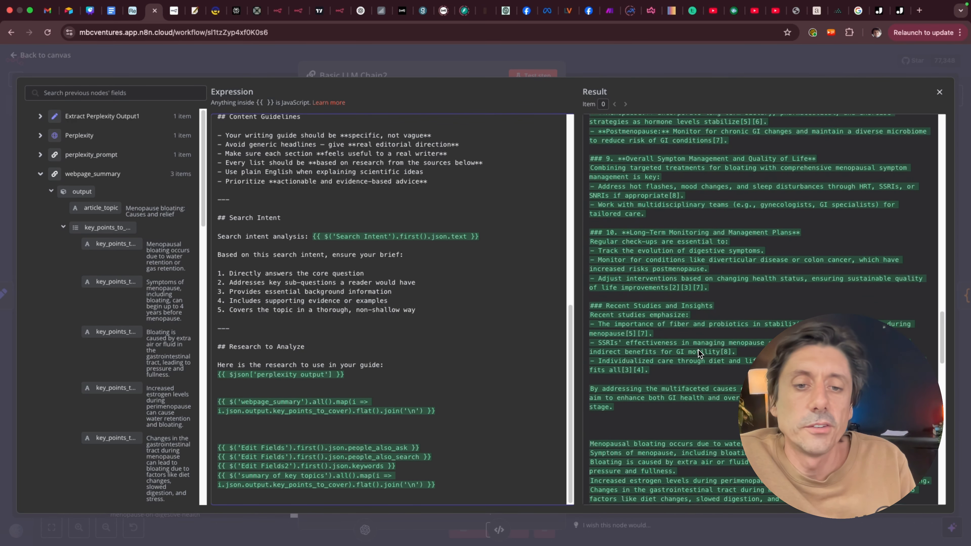
pyautogui.scroll(-11, 698, 352)
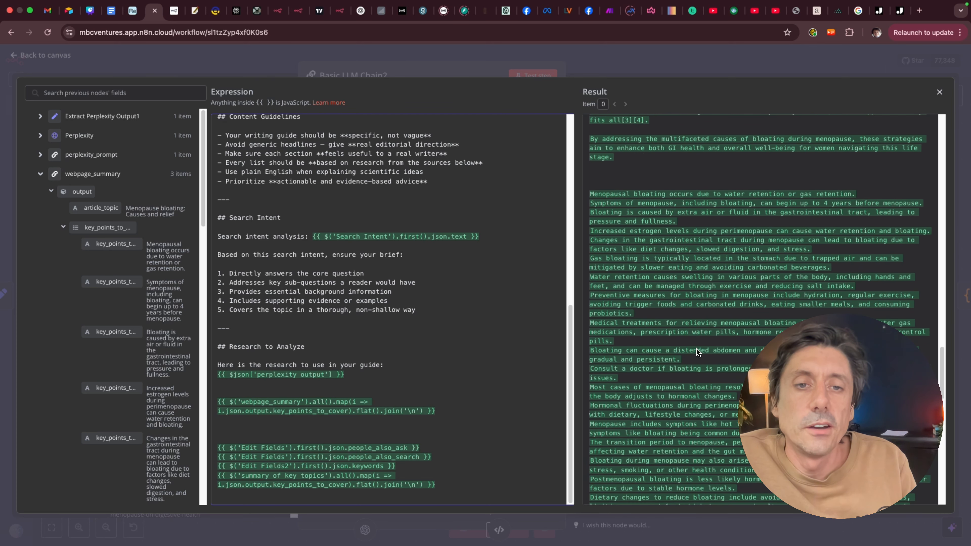
# Step: Highlight the whole block of webpage summary key points in the rendered prompt and read through it
pyautogui.moveTo(591, 194); pyautogui.dragTo(677, 383)
pyautogui.scroll(-20, 677, 382)
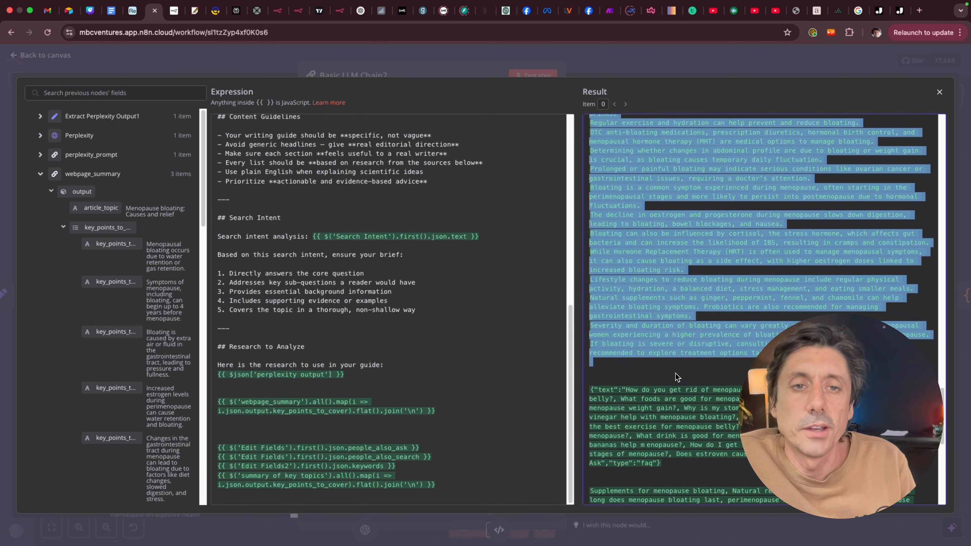
pyautogui.click(681, 377)
pyautogui.scroll(20, 762, 283)
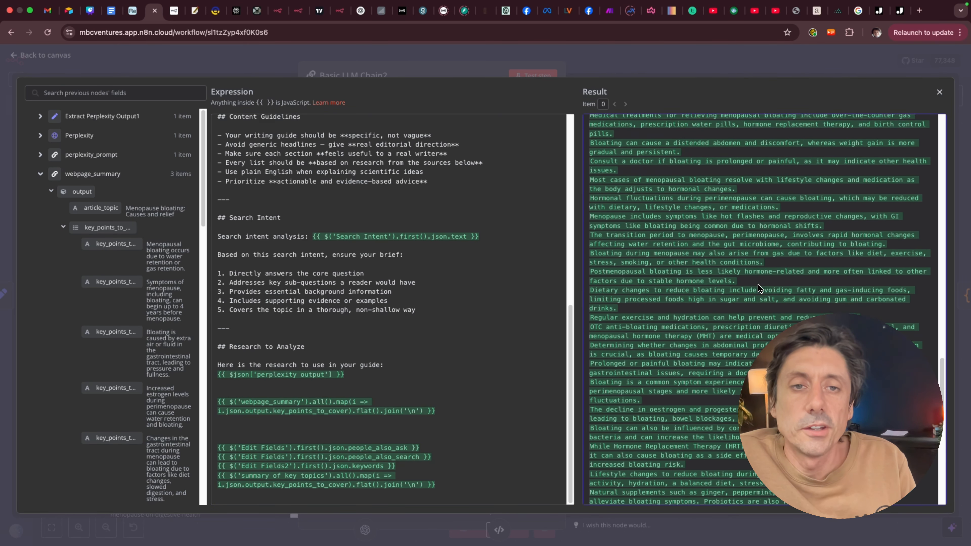
pyautogui.scroll(2, 750, 290)
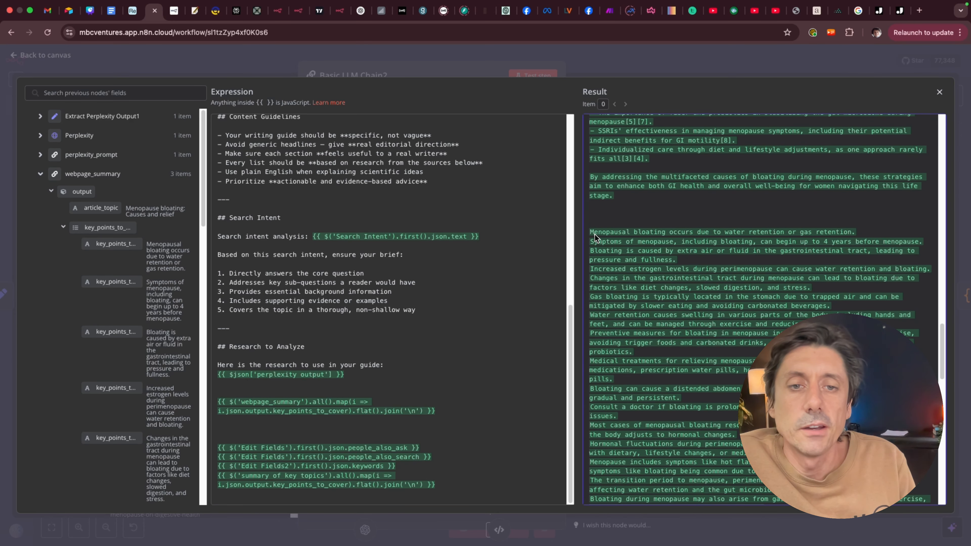
pyautogui.moveTo(592, 233); pyautogui.dragTo(685, 510)
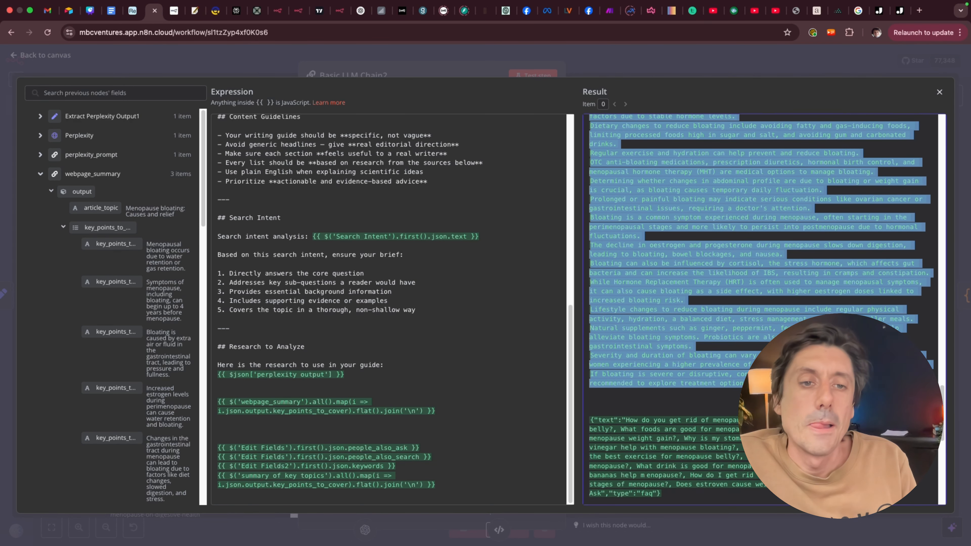
pyautogui.scroll(10, 690, 319)
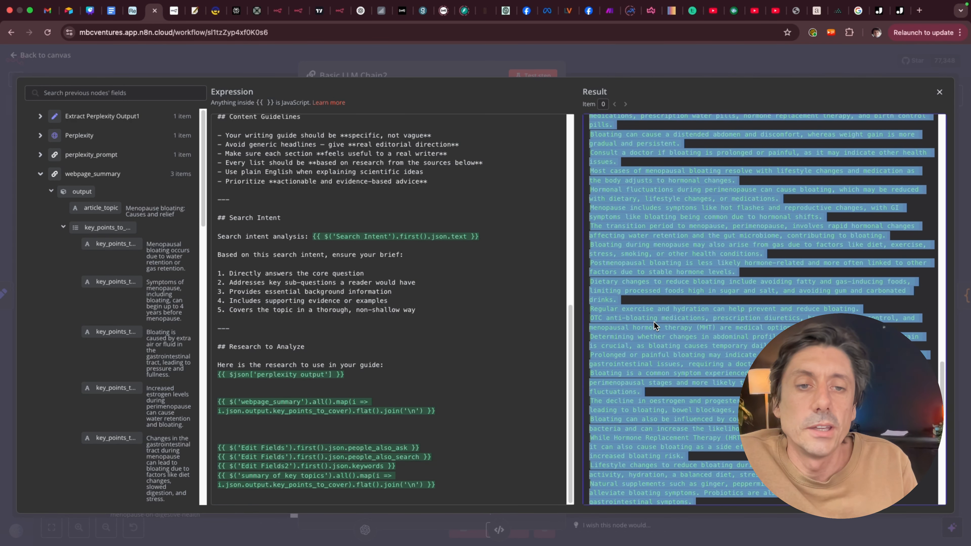
pyautogui.scroll(-5, 650, 339)
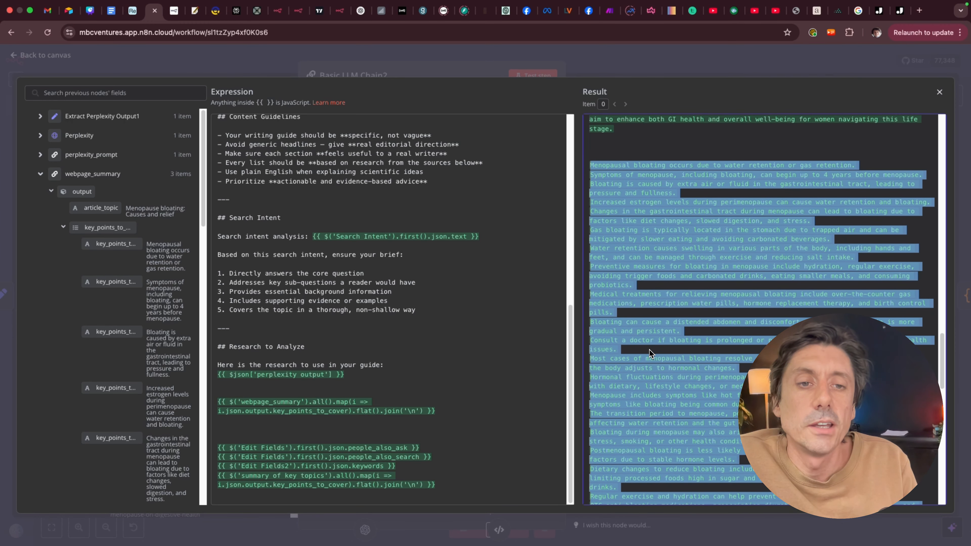
pyautogui.scroll(-2, 743, 305)
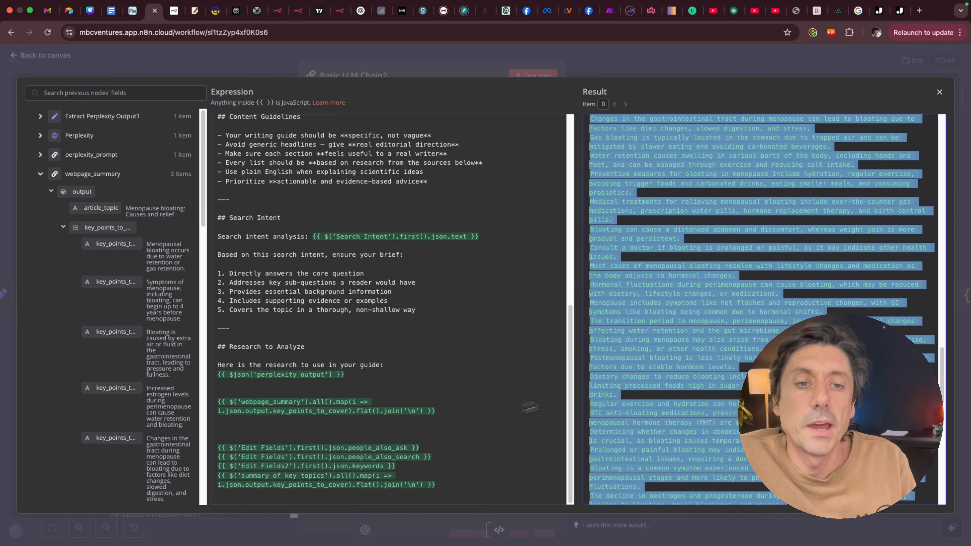
pyautogui.scroll(-8, 709, 306)
pyautogui.scroll(-2, 665, 369)
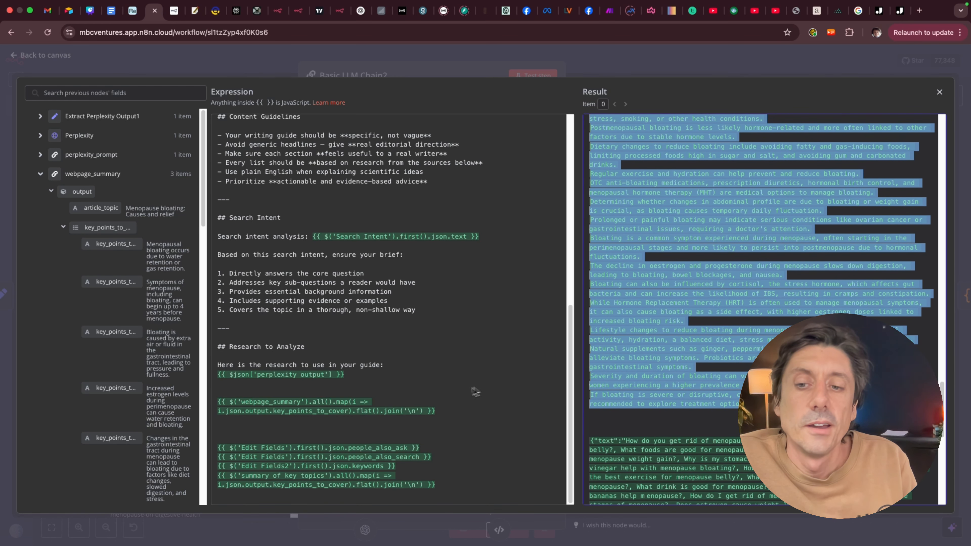
# Step: Collapse the webpage_summary data and inspect the people_also_ask field of the Edit Fields node
pyautogui.click(305, 434)
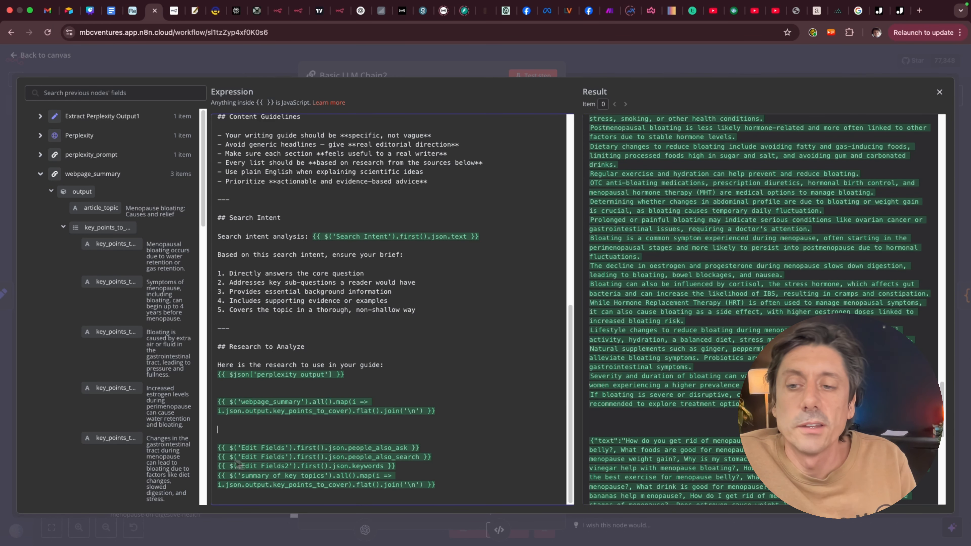
pyautogui.click(39, 174)
pyautogui.scroll(-3, 108, 350)
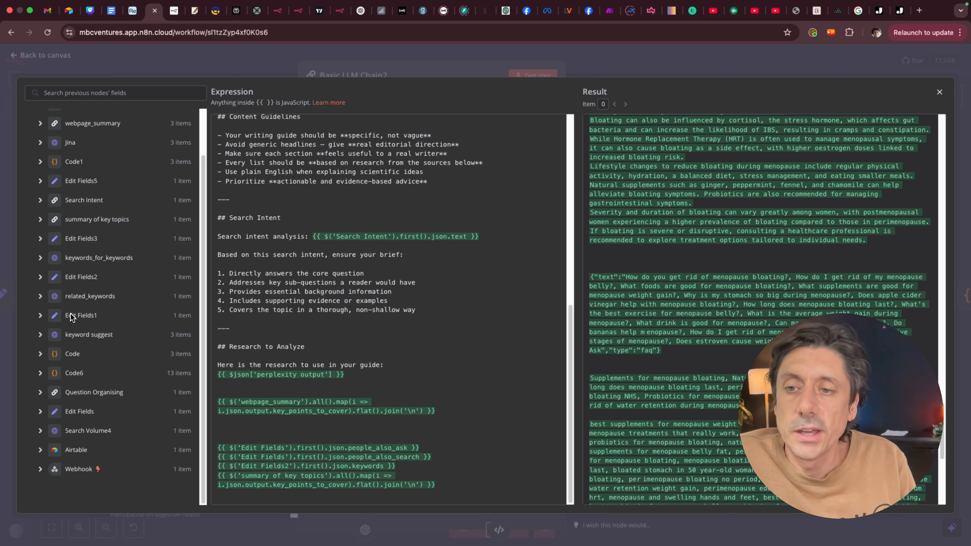
pyautogui.click(40, 411)
pyautogui.scroll(-8, 127, 408)
pyautogui.scroll(-3, 126, 406)
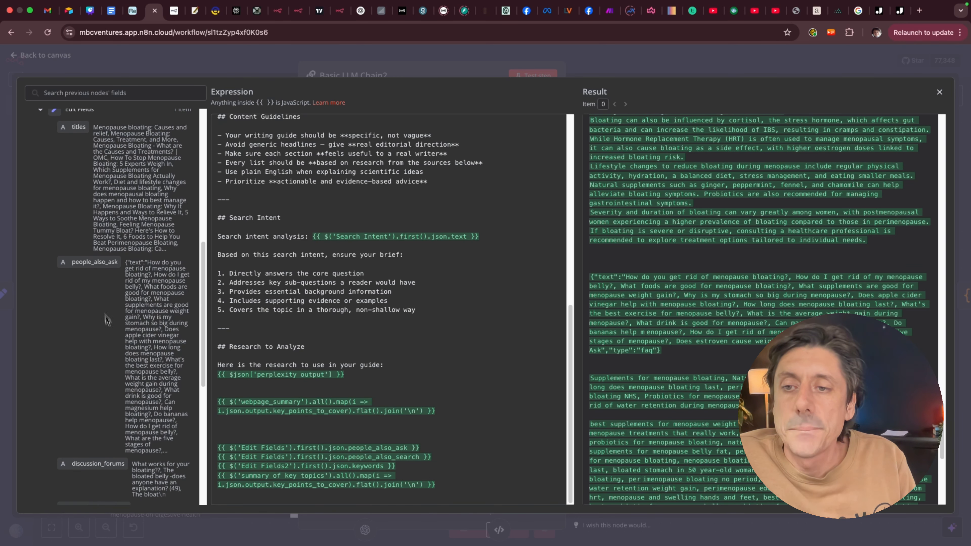
pyautogui.moveTo(92, 262)
pyautogui.mouseDown()
pyautogui.moveTo(71, 253)
pyautogui.moveTo(103, 247)
pyautogui.moveTo(245, 330)
pyautogui.moveTo(258, 443)
pyautogui.moveTo(276, 449)
pyautogui.moveTo(87, 265)
pyautogui.mouseUp()
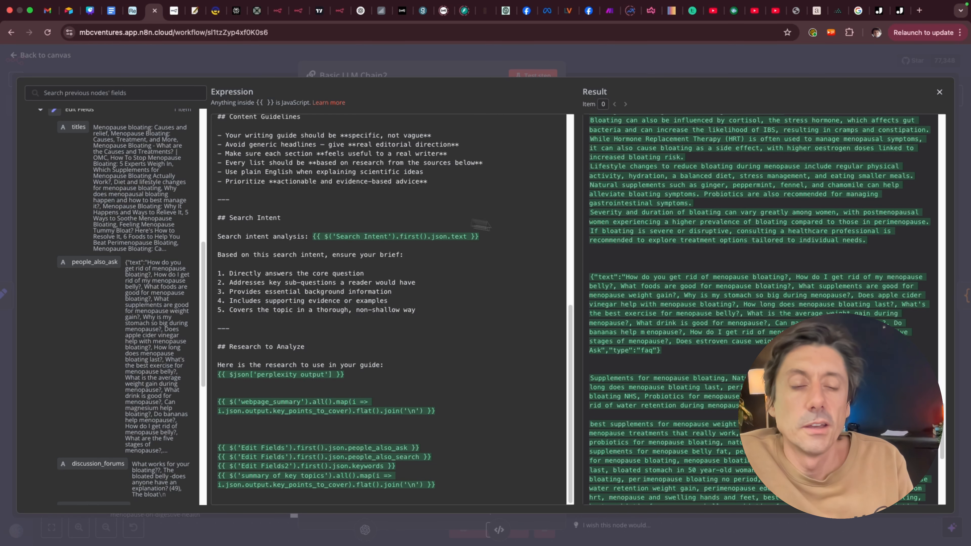
# Step: Review the rendered prompt's remaining keywords and key topics, return to its beginning and close the expression editor
pyautogui.scroll(-4, 685, 347)
pyautogui.scroll(-12, 685, 347)
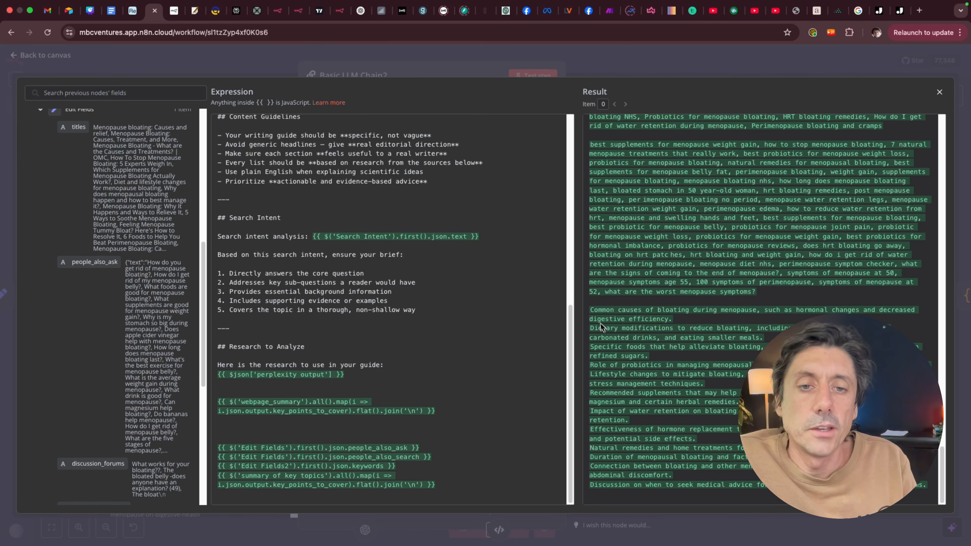
pyautogui.scroll(-15, 649, 373)
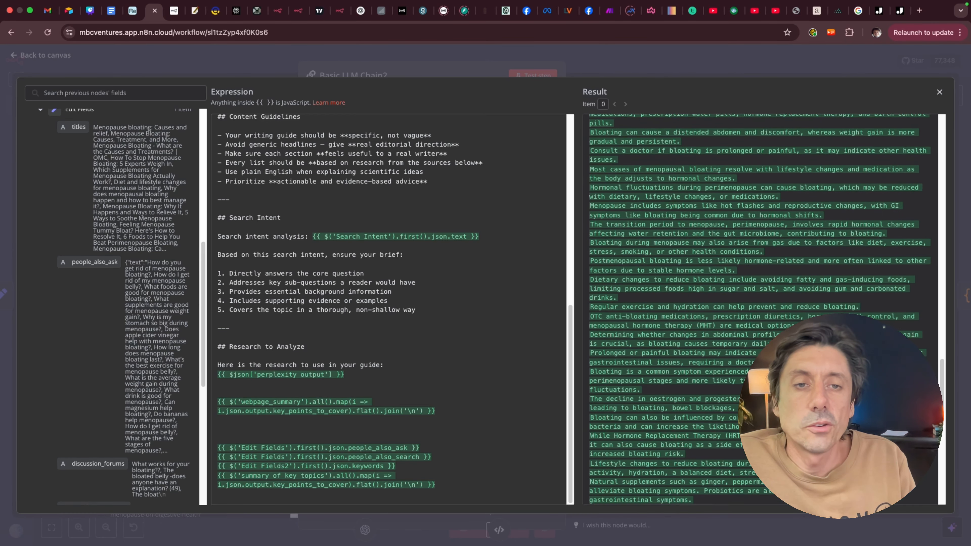
pyautogui.scroll(20, 657, 312)
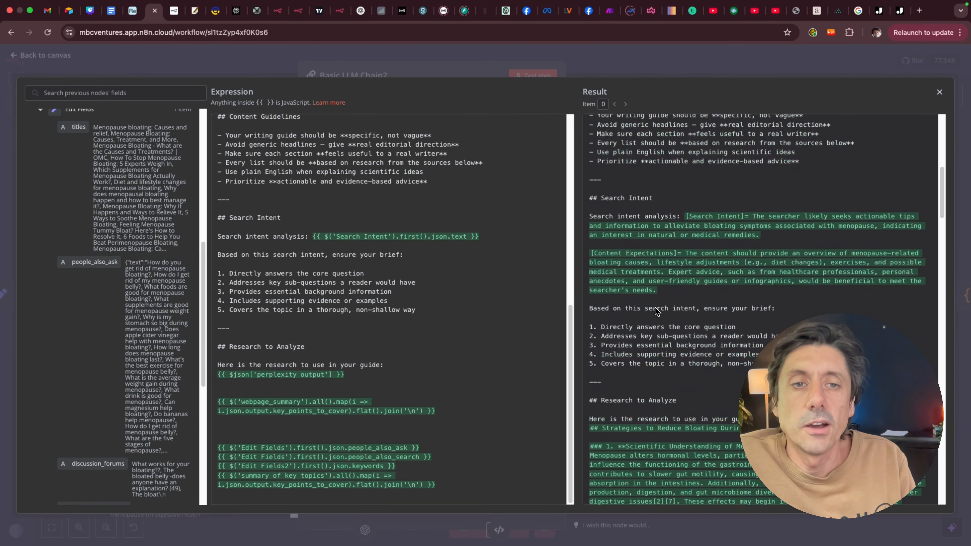
pyautogui.scroll(10, 657, 311)
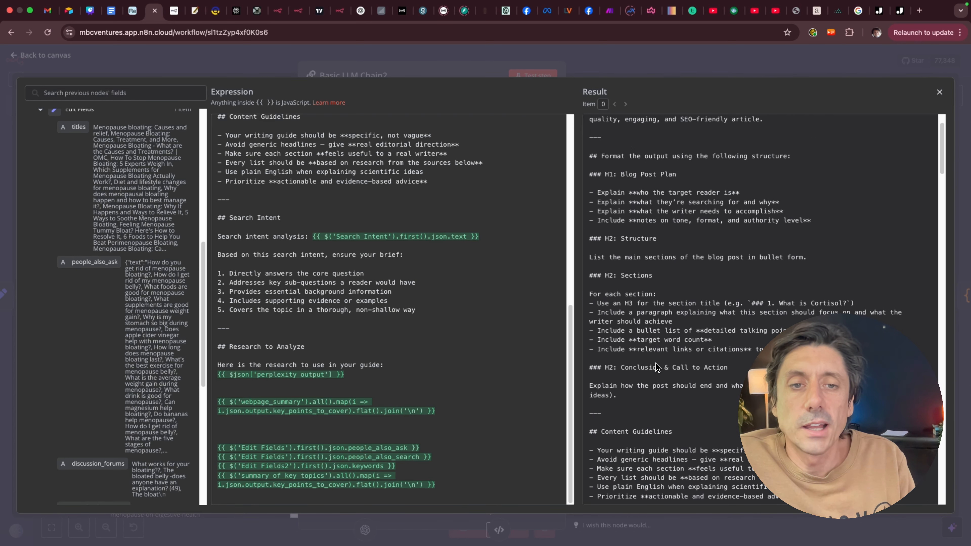
pyautogui.scroll(3, 655, 367)
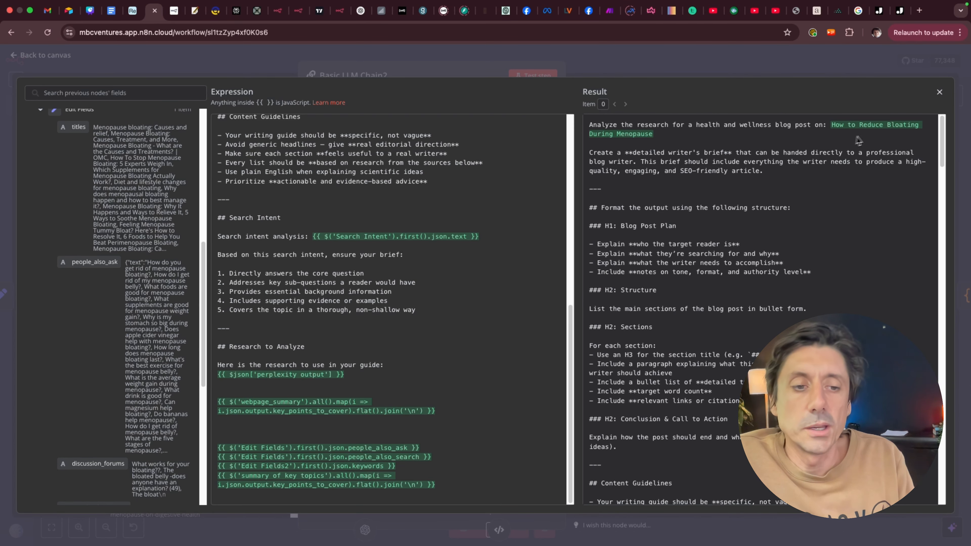
pyautogui.click(940, 92)
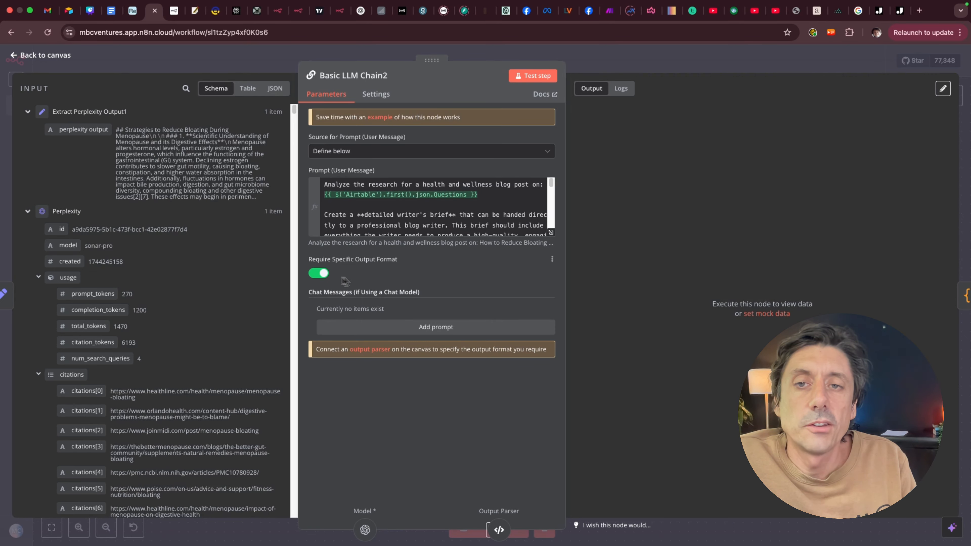
# Step: Inspect the full JSON example of Structured Output Parser10, from search_query through the end of html_output, and return to the canvas
pyautogui.click(37, 57)
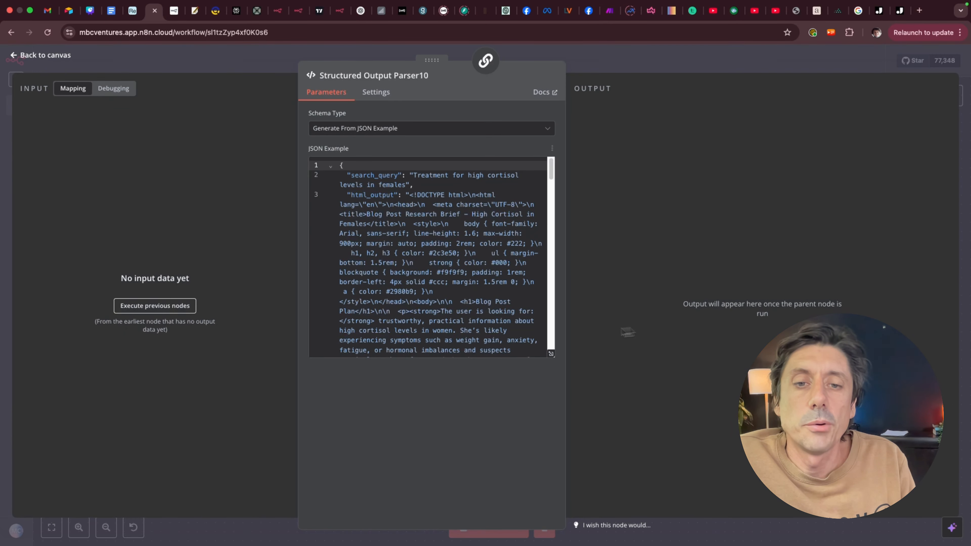
pyautogui.click(549, 356)
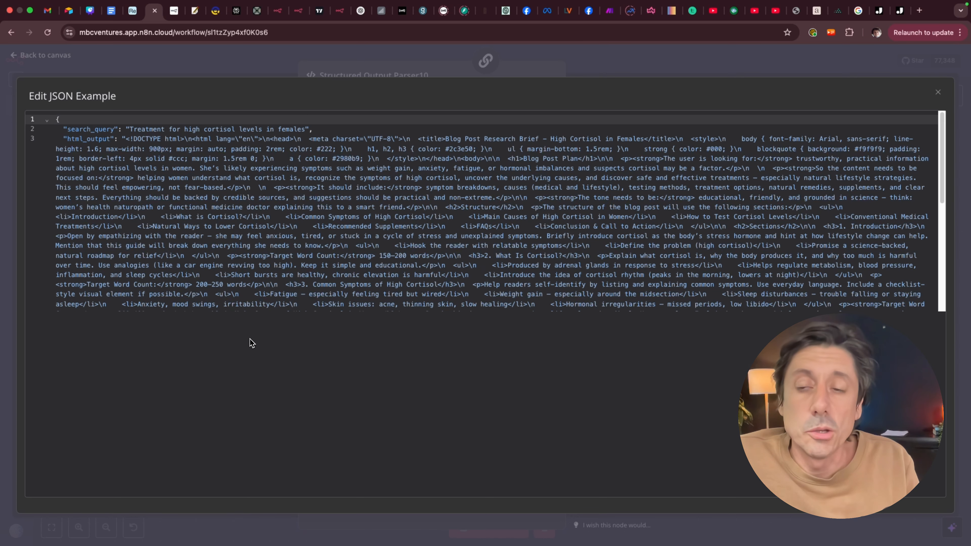
pyautogui.scroll(-10, 305, 241)
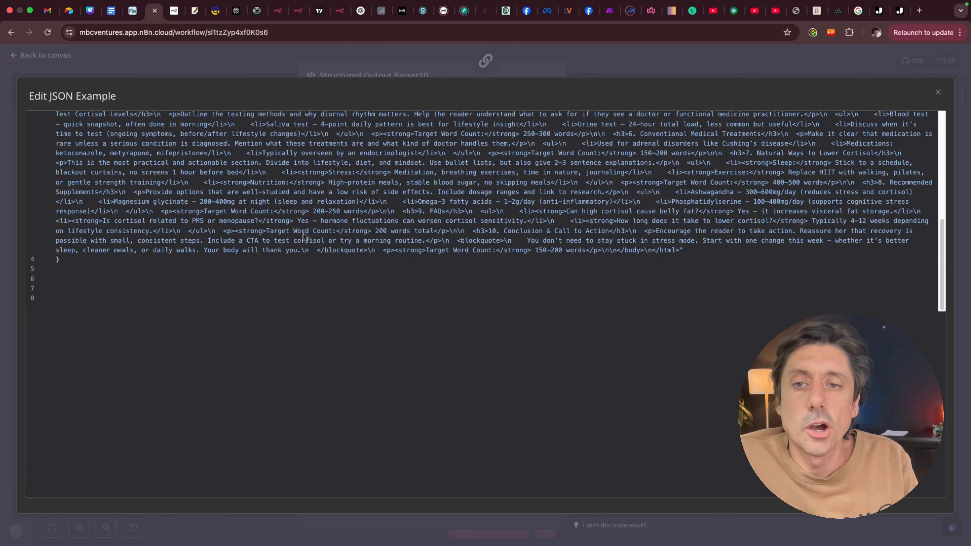
pyautogui.scroll(10, 193, 249)
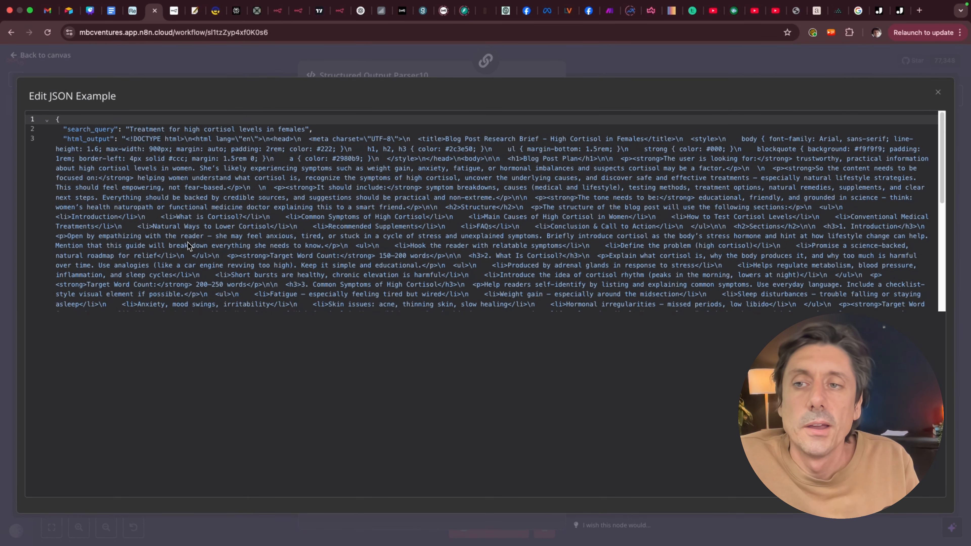
pyautogui.click(937, 92)
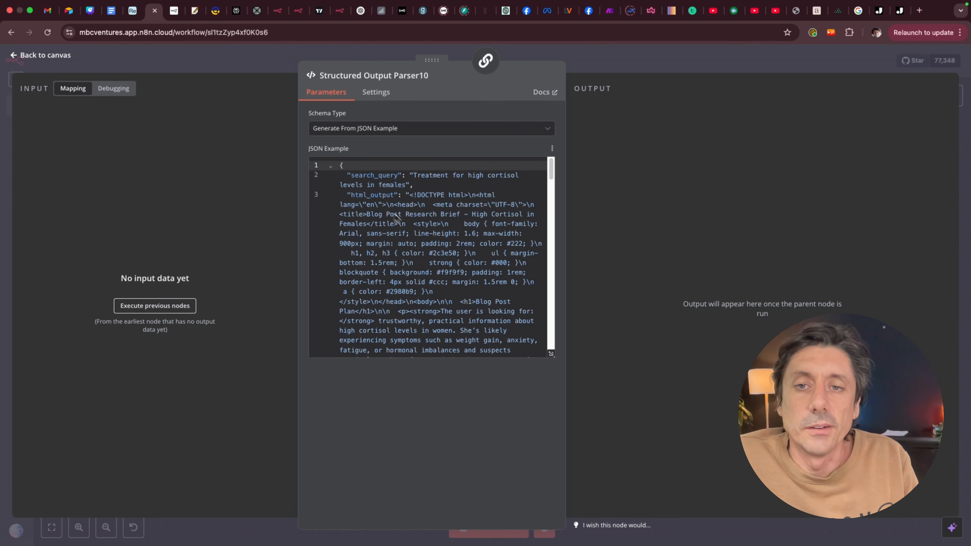
pyautogui.click(36, 56)
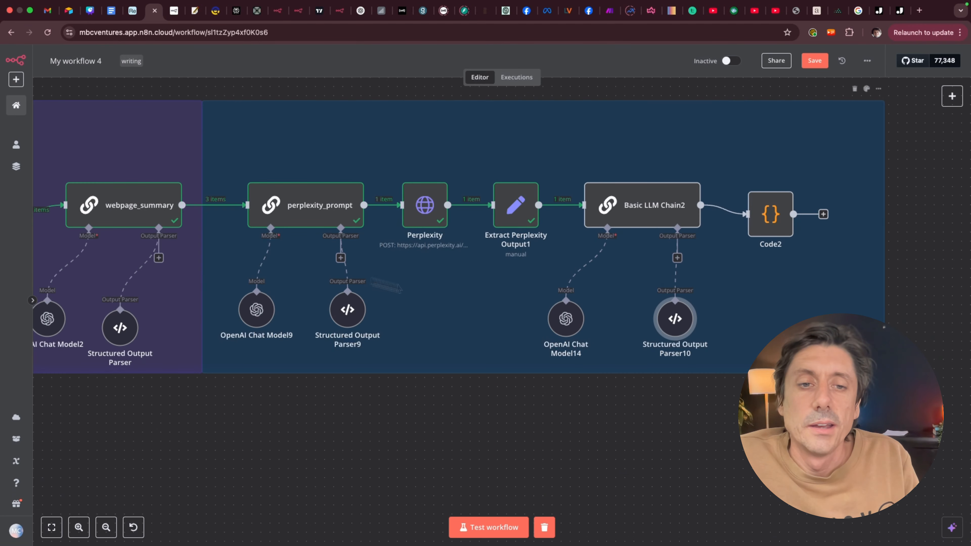
# Step: Run the Basic LLM Chain2 node as a single test step and glance through its input data
pyautogui.doubleClick(632, 199)
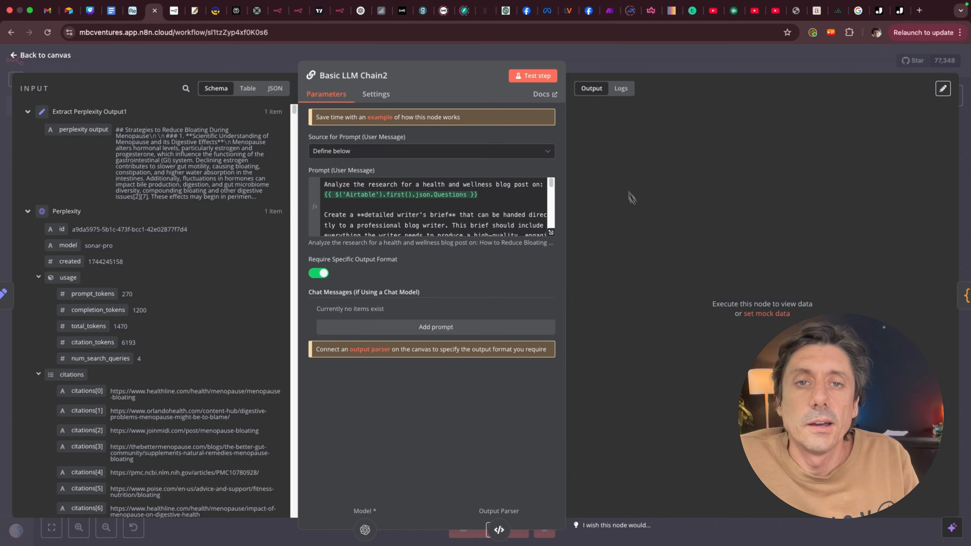
pyautogui.click(537, 76)
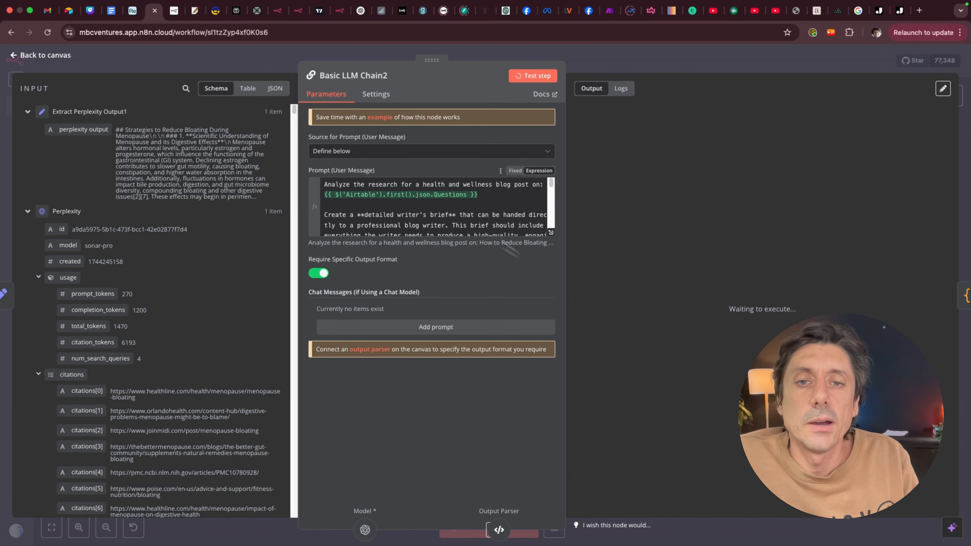
pyautogui.scroll(-6, 109, 267)
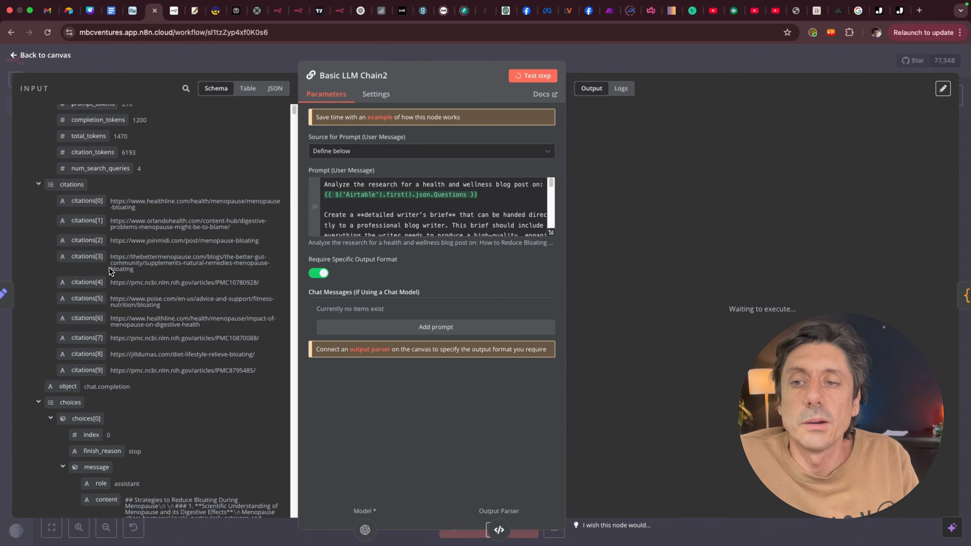
pyautogui.scroll(6, 109, 267)
# Step: Collapse the input data of every preceding node in Basic LLM Chain2, from Extract Perplexity Output1 down to Webhook
pyautogui.click(27, 112)
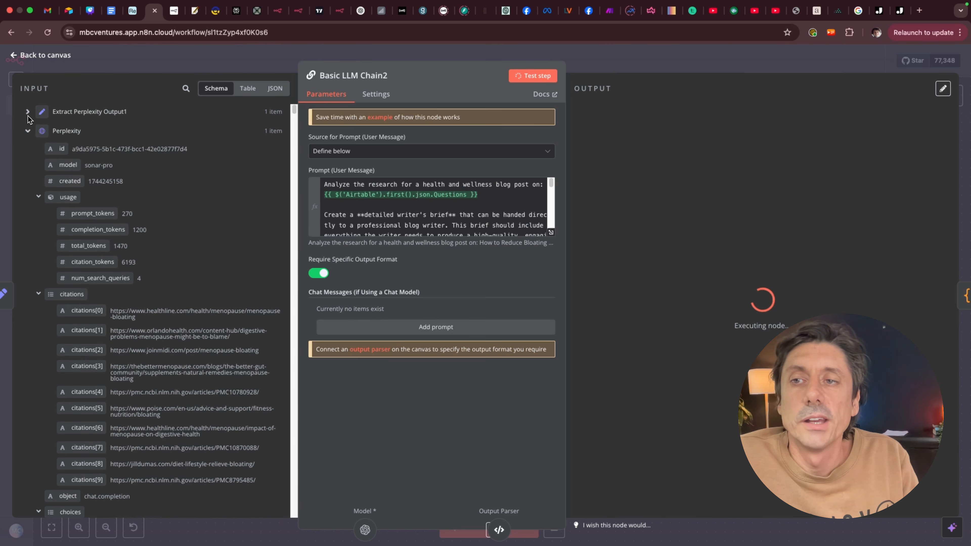
pyautogui.click(28, 131)
pyautogui.click(28, 150)
pyautogui.click(28, 169)
pyautogui.click(28, 188)
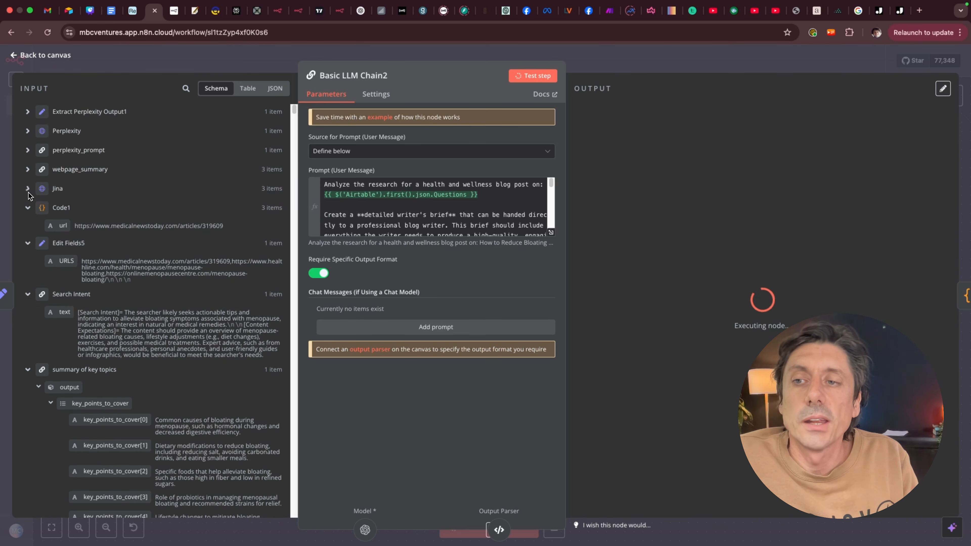
pyautogui.click(28, 208)
pyautogui.click(28, 227)
pyautogui.click(28, 246)
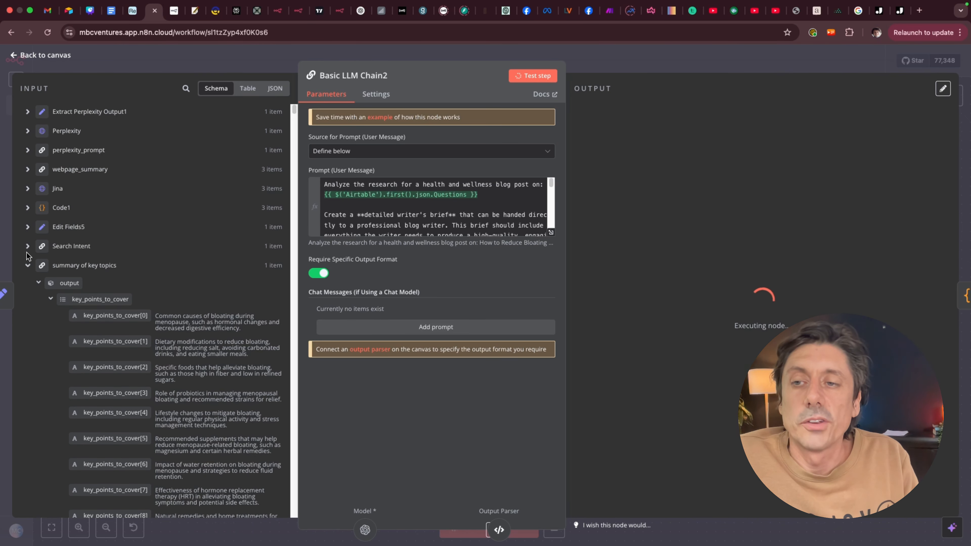
pyautogui.click(28, 266)
pyautogui.click(28, 284)
pyautogui.click(27, 304)
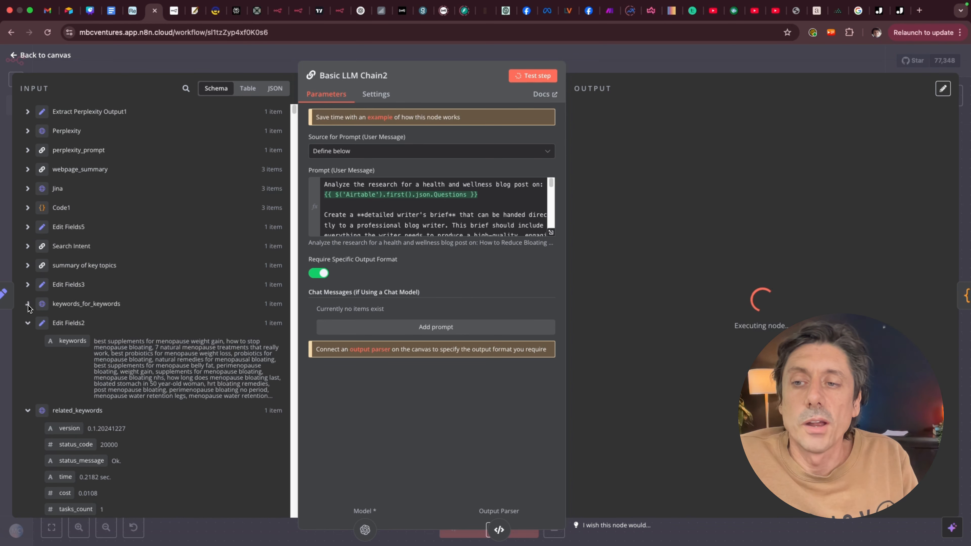
pyautogui.click(27, 323)
pyautogui.click(28, 343)
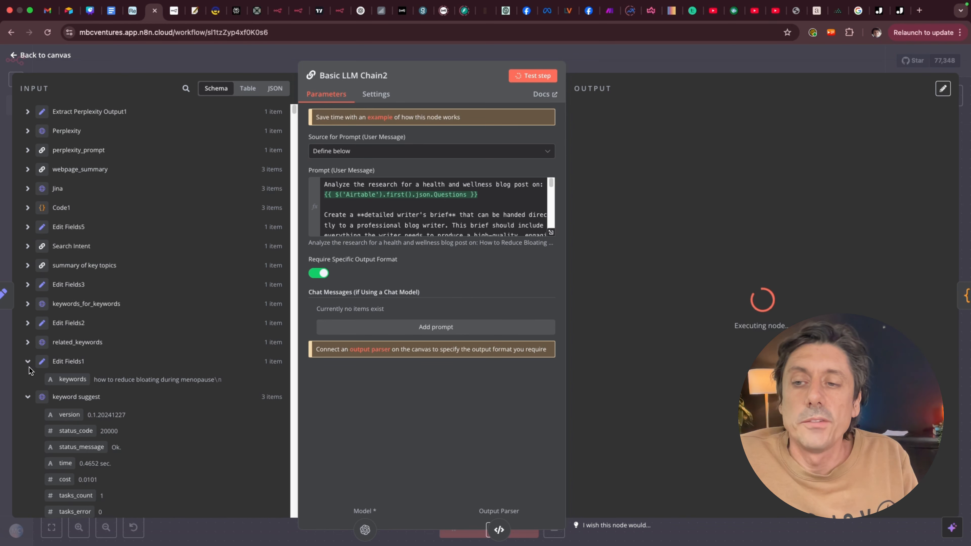
pyautogui.click(27, 363)
pyautogui.click(28, 382)
pyautogui.click(28, 400)
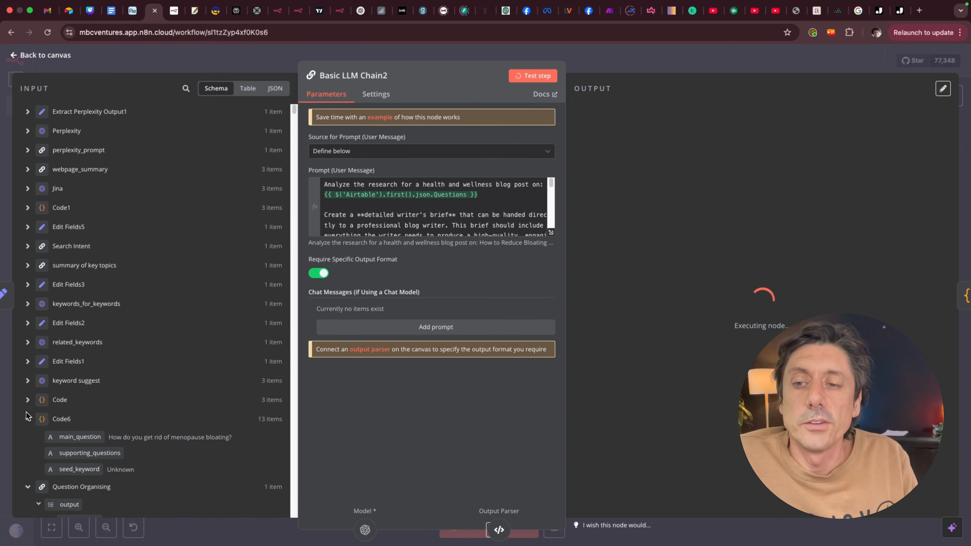
pyautogui.click(27, 418)
pyautogui.scroll(-3, 37, 418)
pyautogui.click(27, 381)
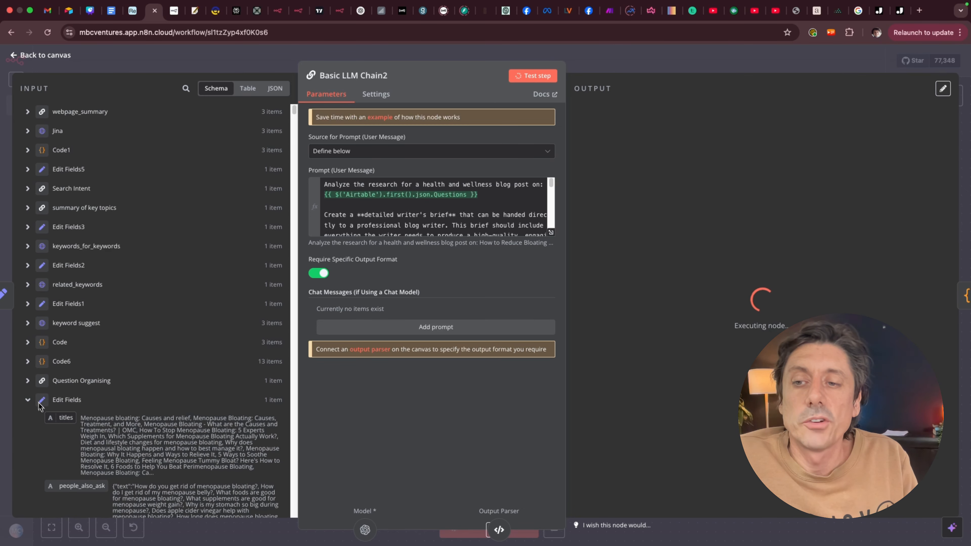
pyautogui.scroll(-1, 29, 388)
pyautogui.click(28, 384)
pyautogui.scroll(-3, 71, 388)
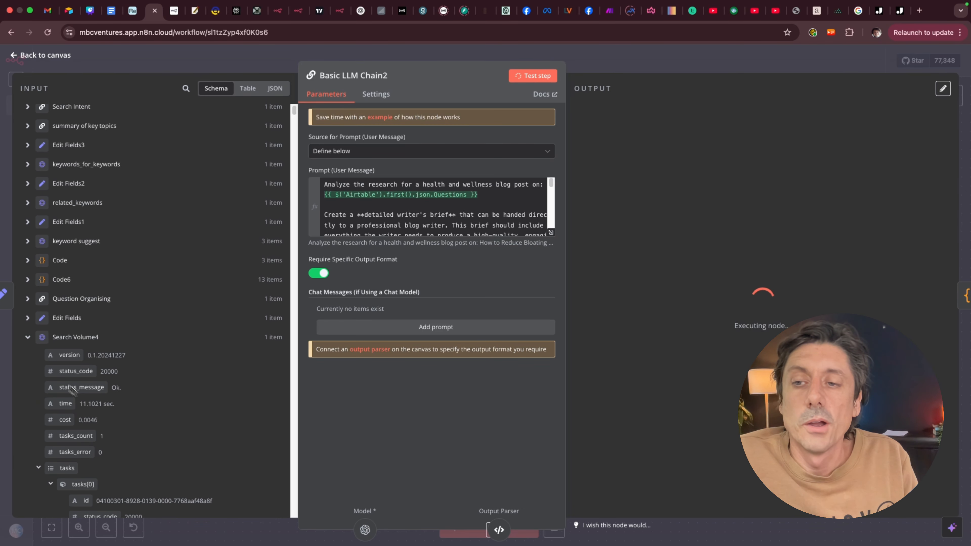
pyautogui.click(28, 337)
pyautogui.click(28, 356)
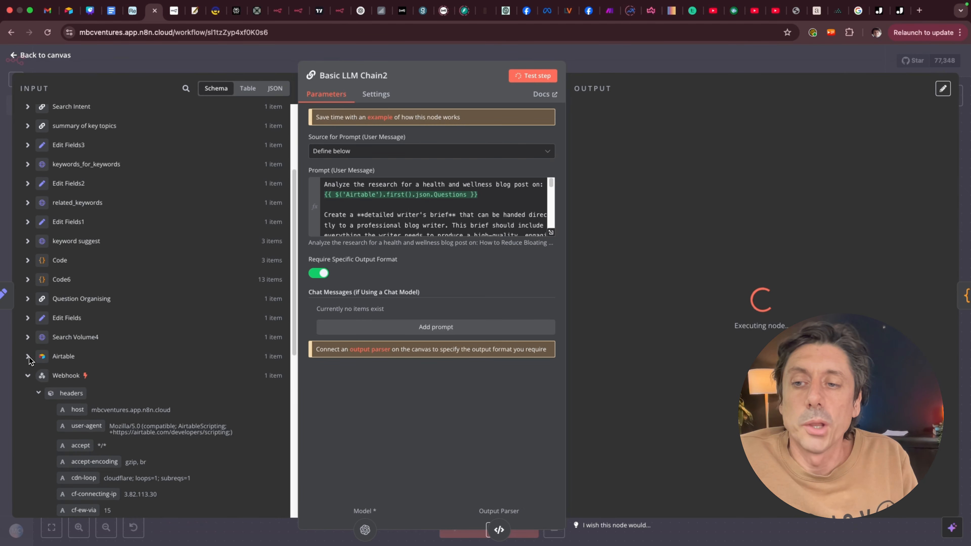
pyautogui.click(27, 377)
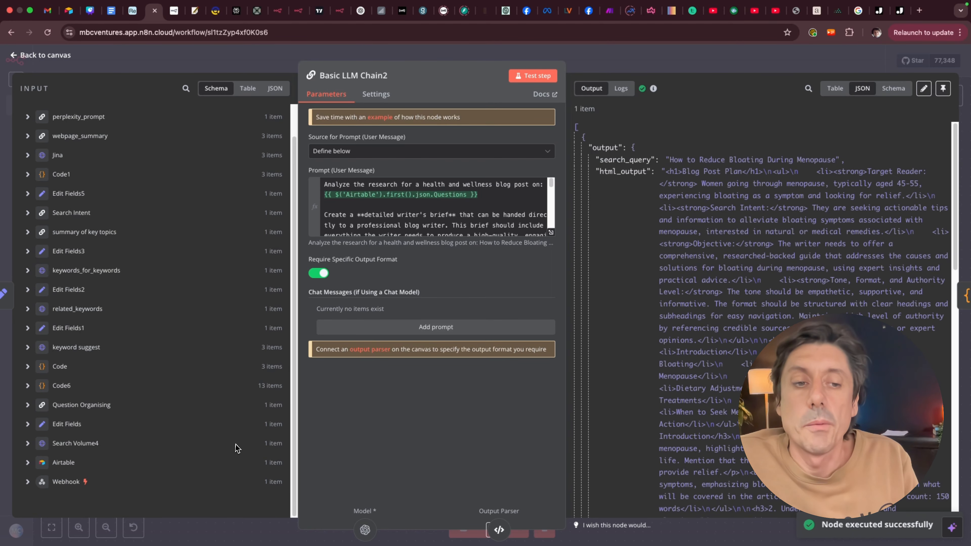
# Step: Review the generated html_output of Basic LLM Chain2 to its end, highlighting the brief's text and the newline characters between sections
pyautogui.scroll(-10, 726, 346)
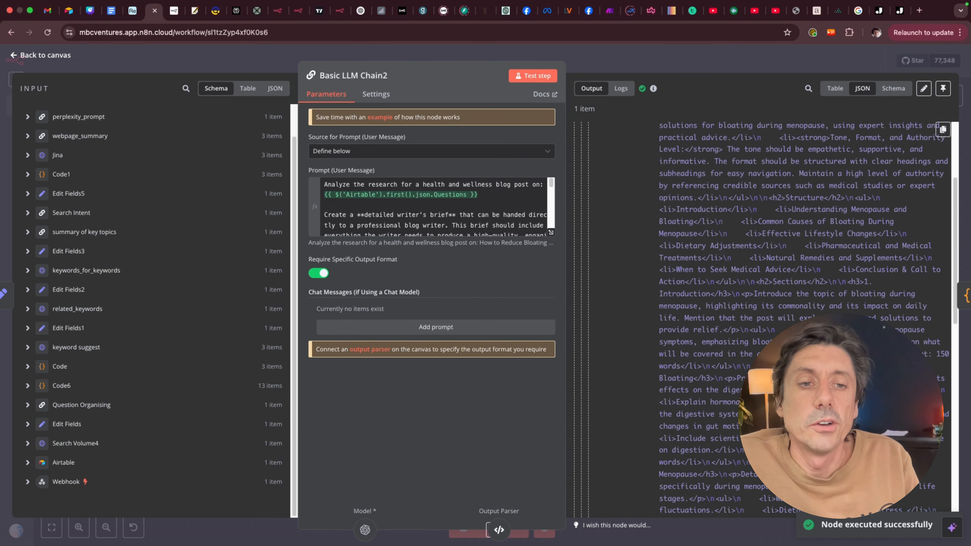
pyautogui.scroll(-6, 721, 256)
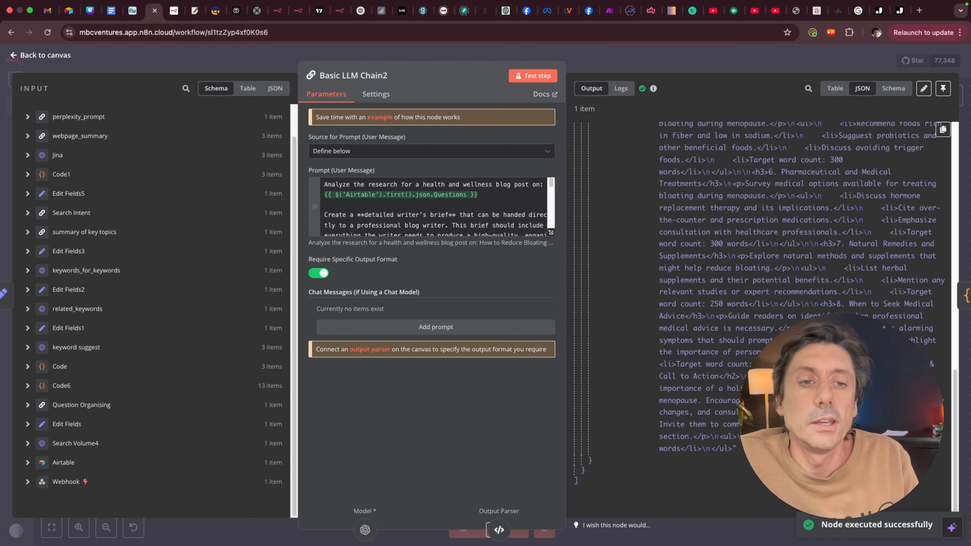
pyautogui.scroll(15, 790, 256)
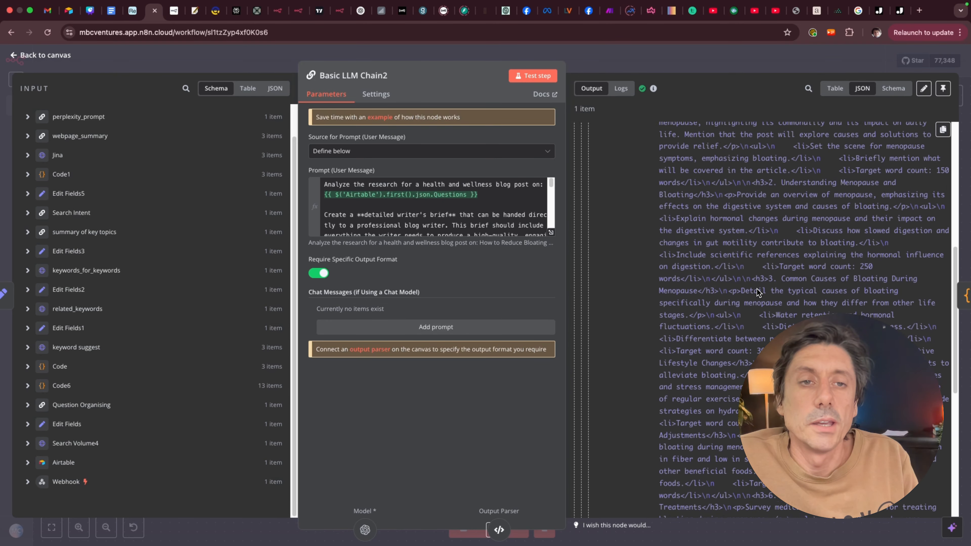
pyautogui.moveTo(668, 142); pyautogui.dragTo(717, 464)
pyautogui.click(700, 445)
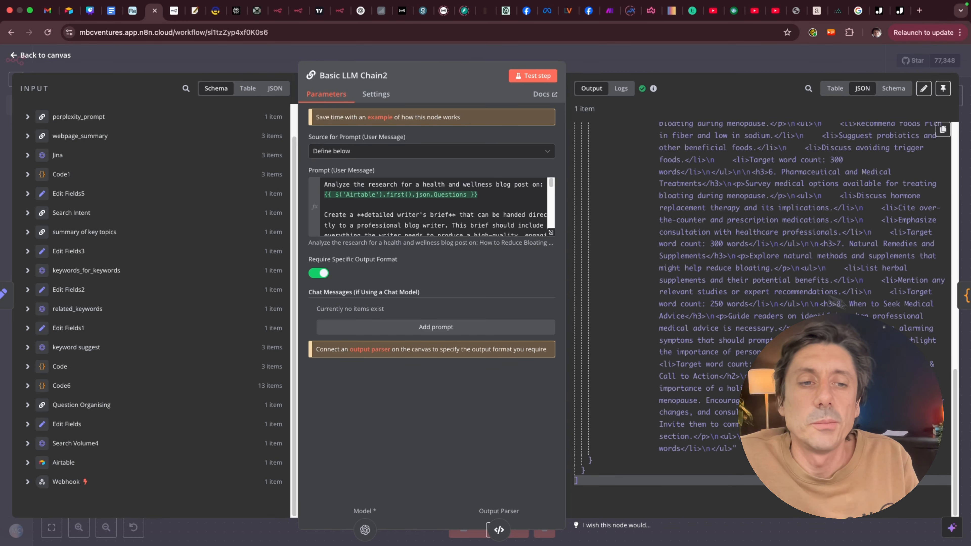
pyautogui.moveTo(819, 306); pyautogui.dragTo(811, 306)
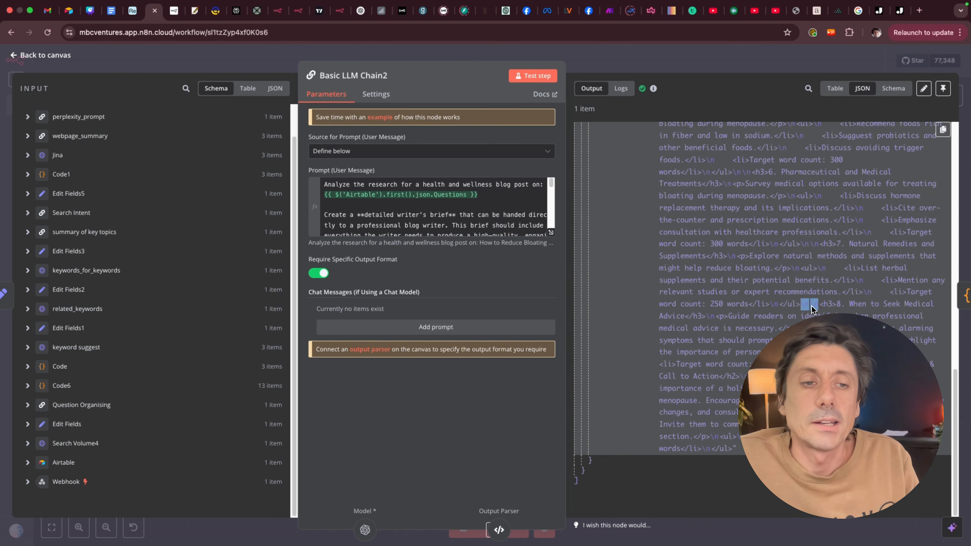
pyautogui.click(799, 317)
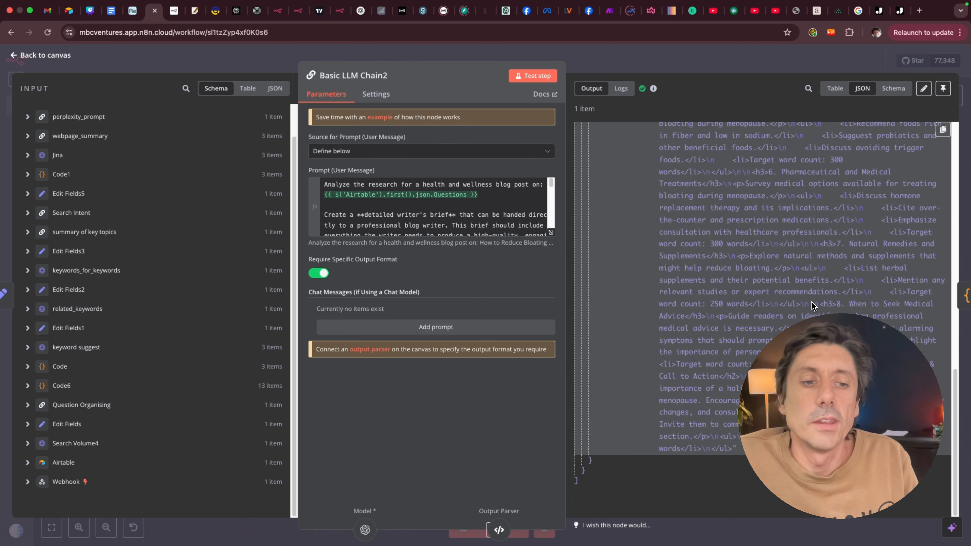
# Step: Return to the canvas and move the Code2 node slightly so it lines up with Basic LLM Chain2
pyautogui.click(29, 56)
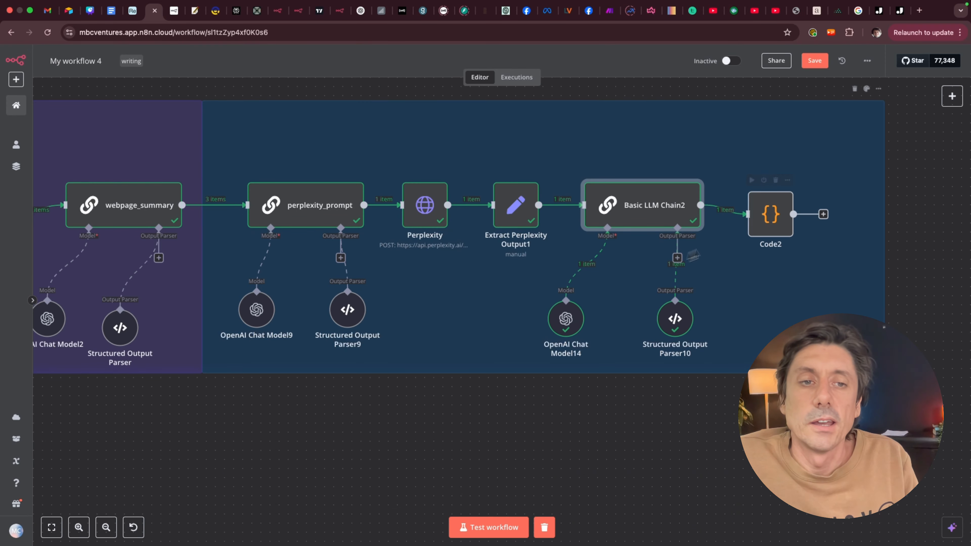
pyautogui.click(764, 204)
pyautogui.moveTo(764, 204); pyautogui.dragTo(757, 210)
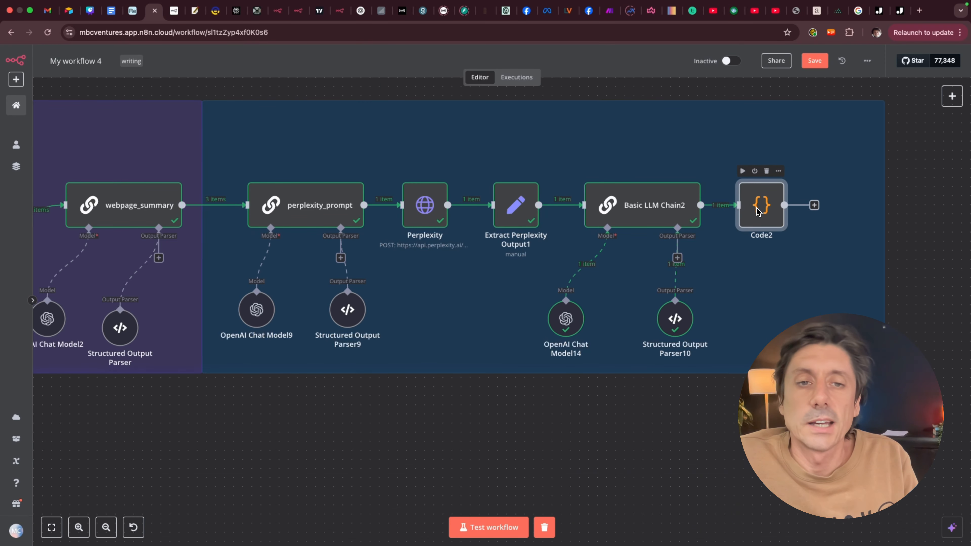
# Step: Examine the Code2 node's full JavaScript that cleans newlines, quotes and backslashes from html_output, and close the enlarged code editor
pyautogui.doubleClick(761, 212)
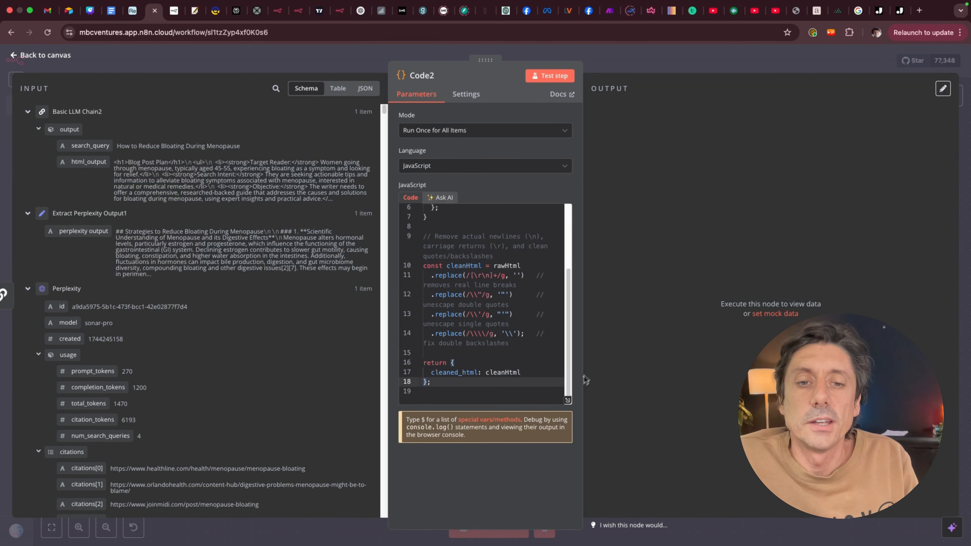
pyautogui.click(568, 400)
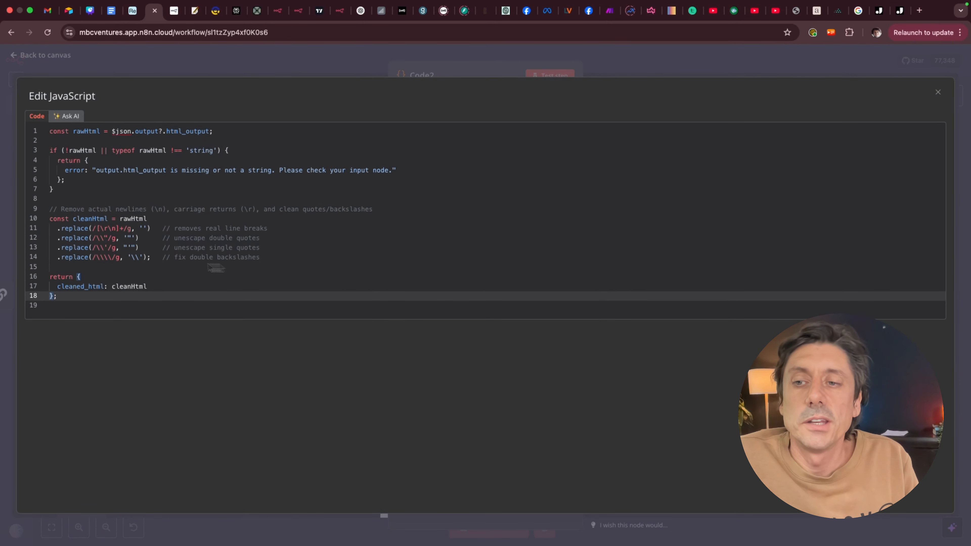
pyautogui.moveTo(59, 286); pyautogui.dragTo(43, 129)
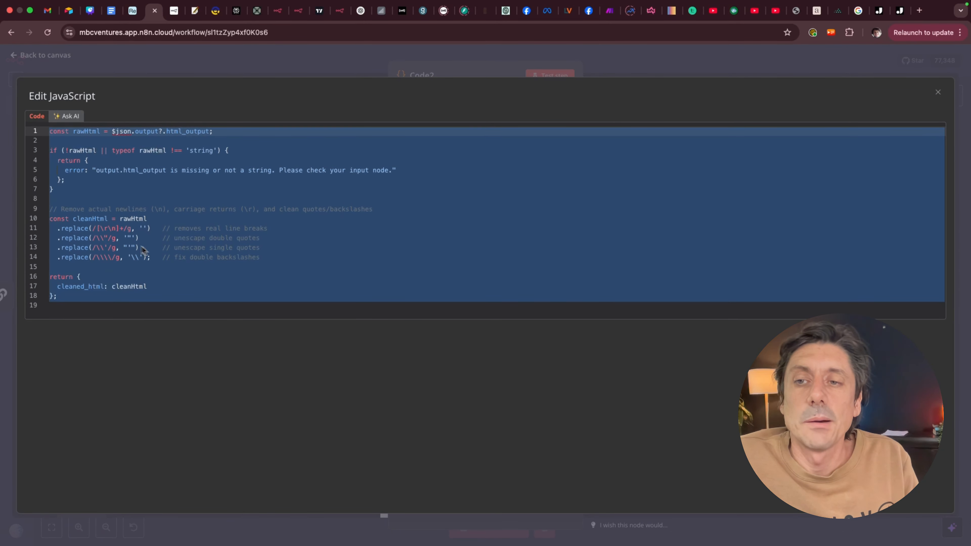
pyautogui.click(287, 379)
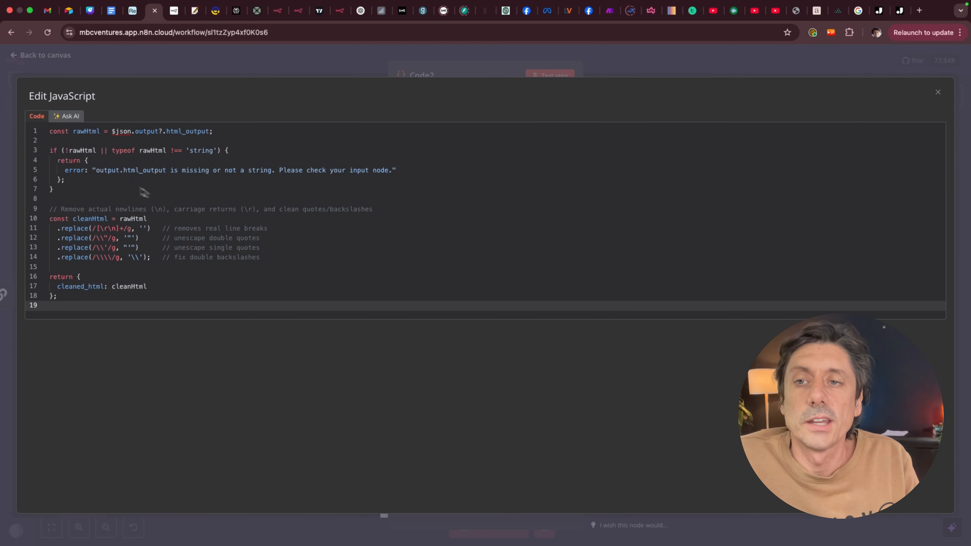
pyautogui.click(938, 92)
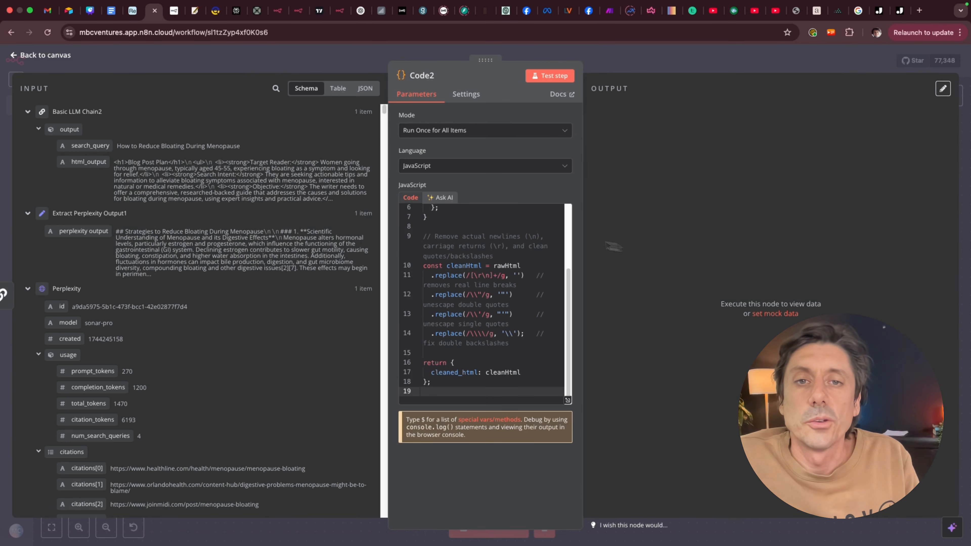
# Step: Run the Code2 node as a test step and copy the entire cleaned_html value from its output
pyautogui.click(550, 75)
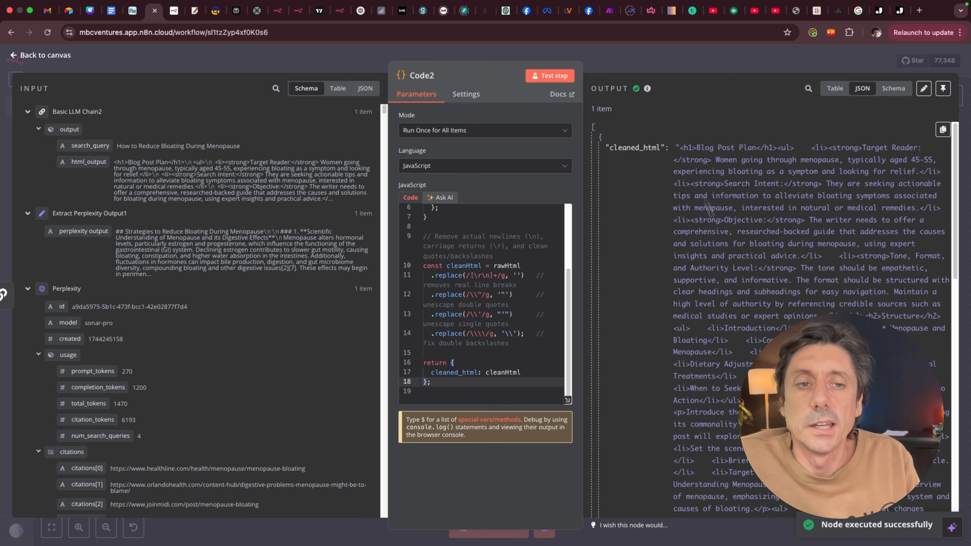
pyautogui.moveTo(681, 150); pyautogui.dragTo(498, 392)
pyautogui.rightClick(498, 392)
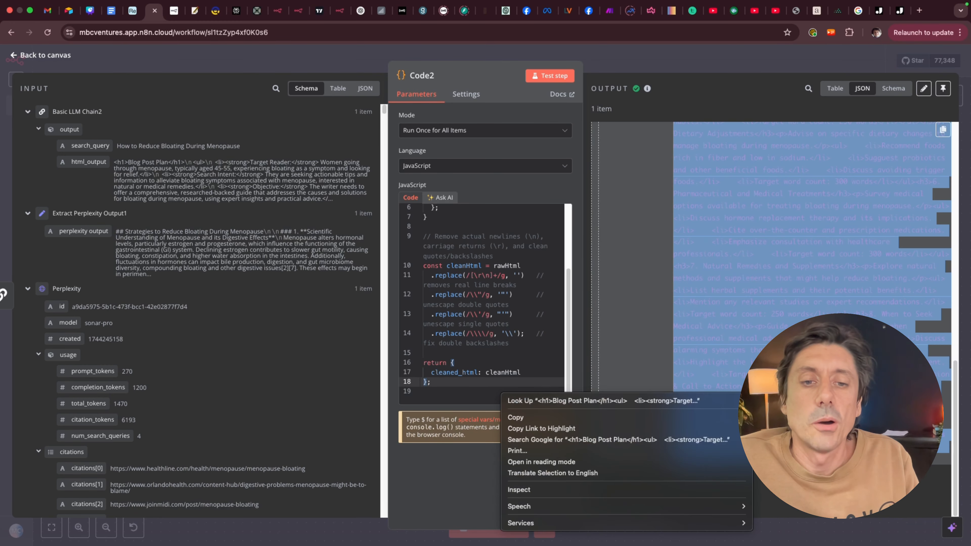
pyautogui.click(595, 419)
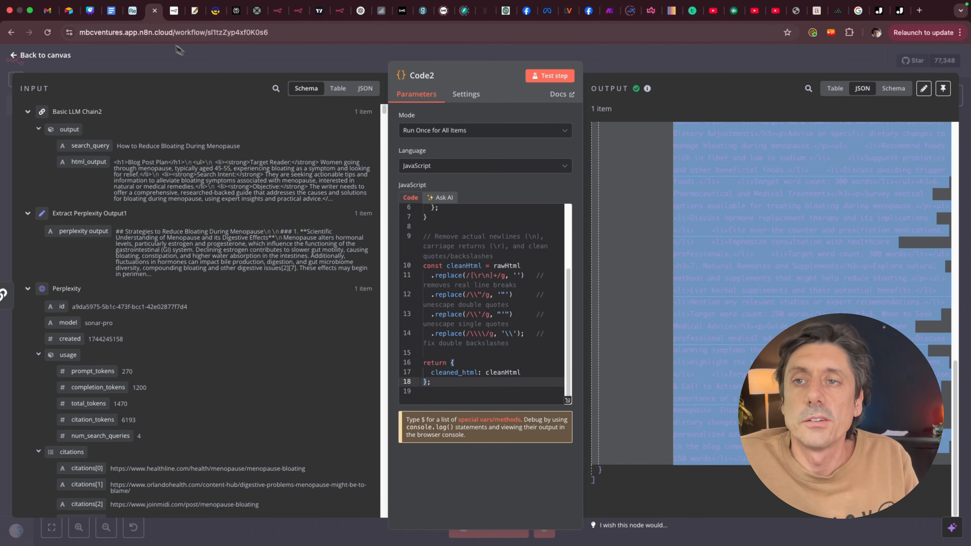
# Step: Switch to HTML Online Viewer and replace all the HTML in its code editor with the copied cleaned_html value
pyautogui.click(194, 11)
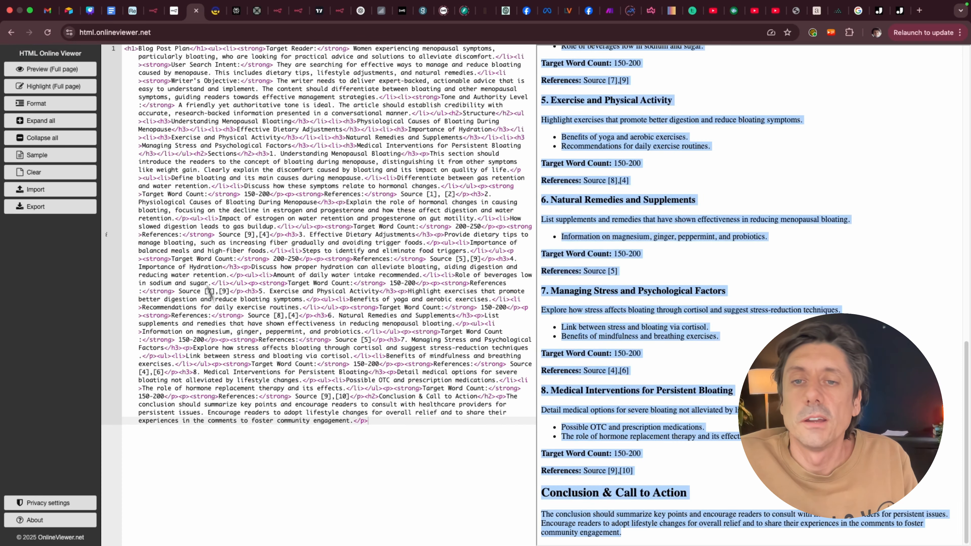
pyautogui.moveTo(412, 436); pyautogui.dragTo(189, 106)
pyautogui.press('super+a')
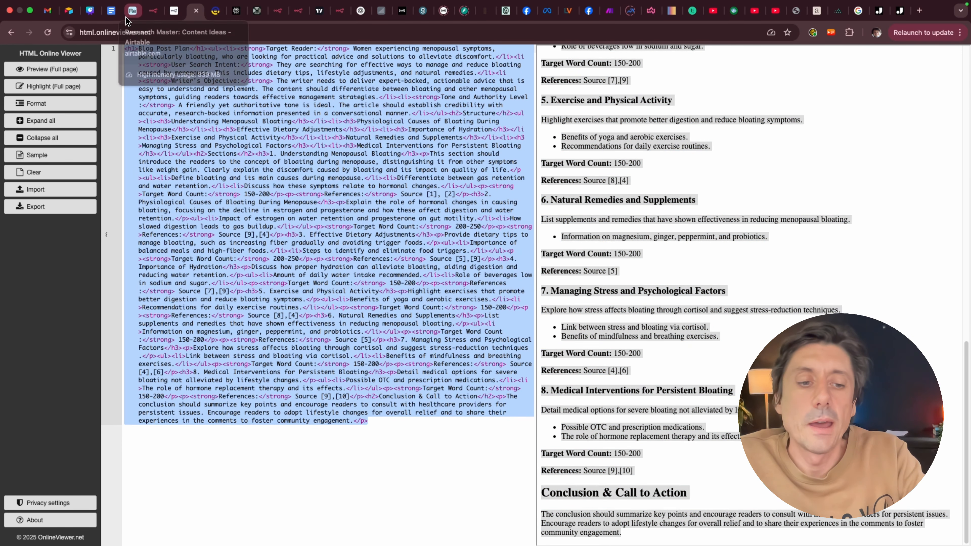
pyautogui.press('BackSpace')
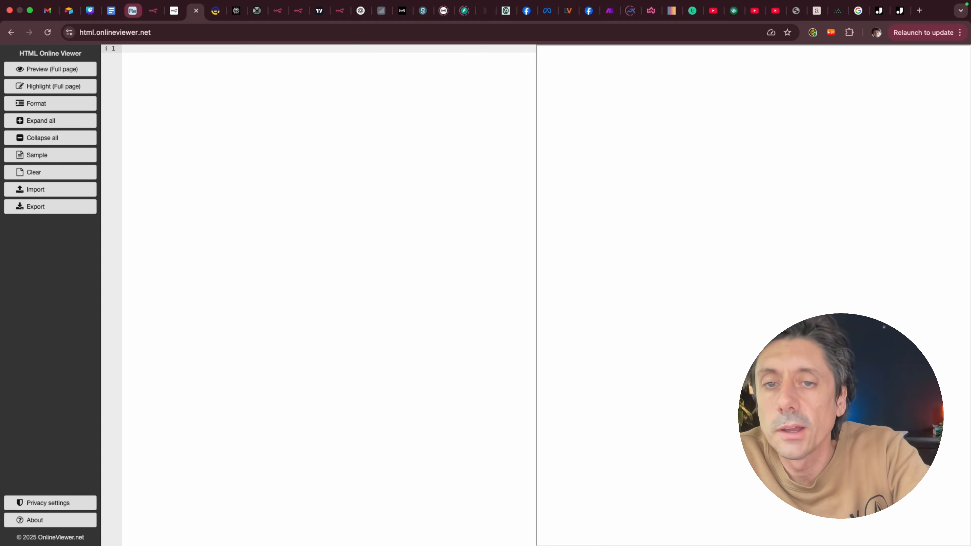
pyautogui.write('√')
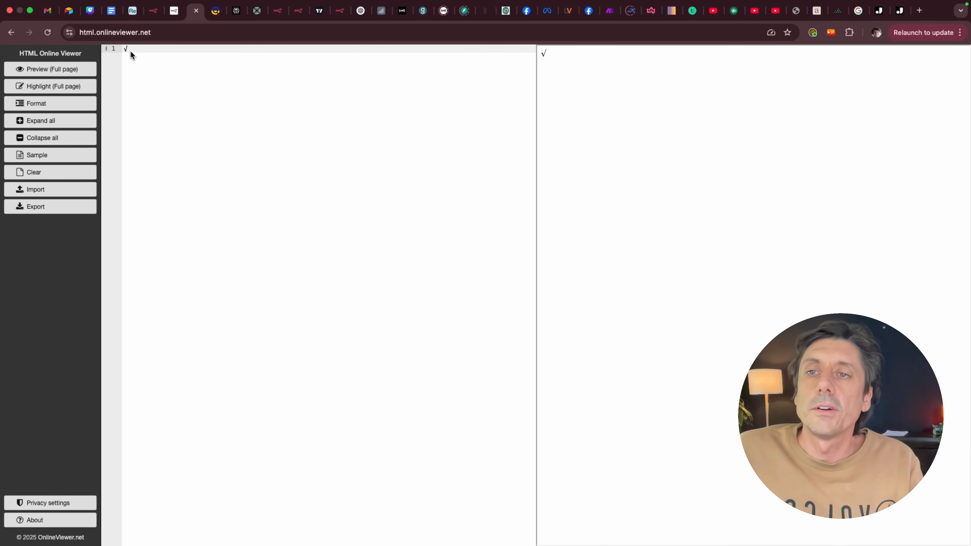
pyautogui.moveTo(120, 48)
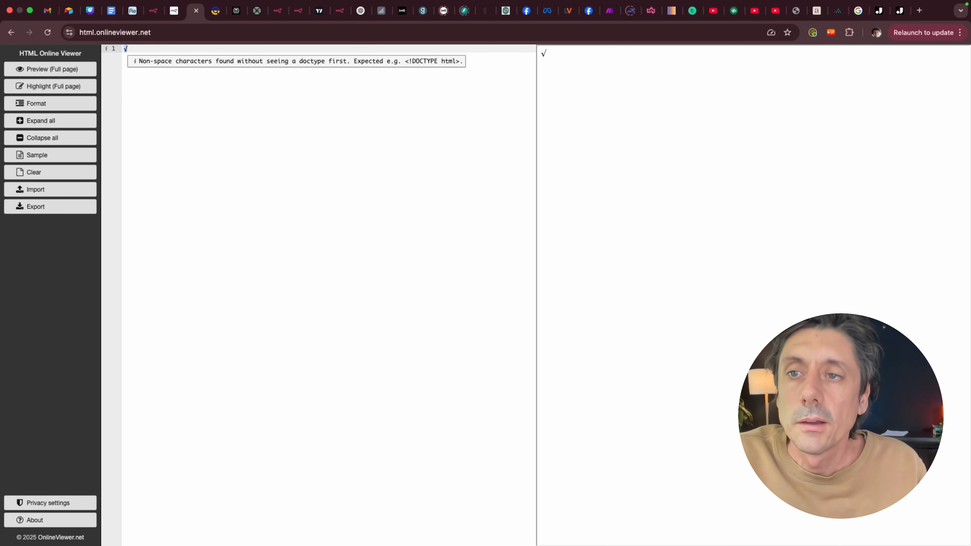
pyautogui.press('super+a')
pyautogui.press('super+v')
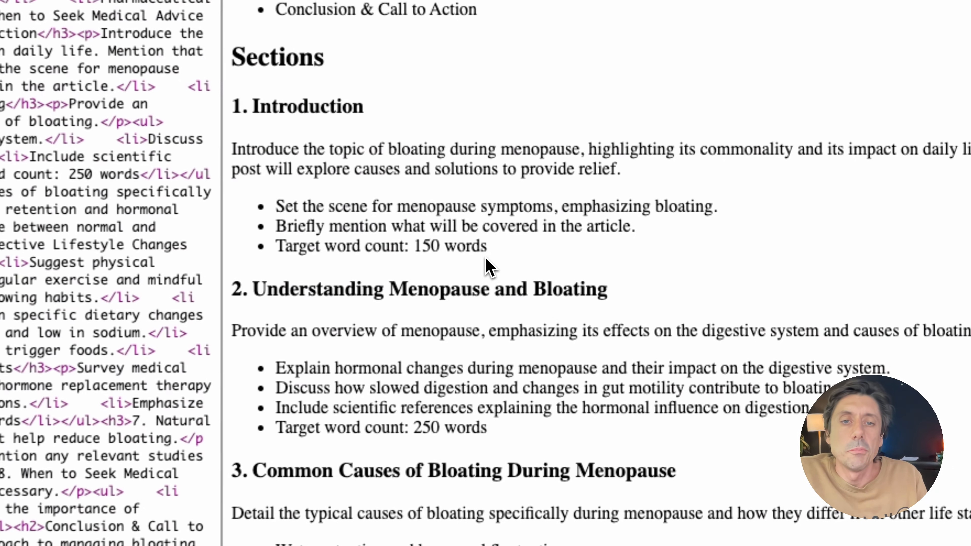
# Step: Review the rendered brief's numbered sections, then highlight the Structure outline, the Introduction's description and its bullet points
pyautogui.scroll(-5, 643, 243)
pyautogui.scroll(-8, 541, 264)
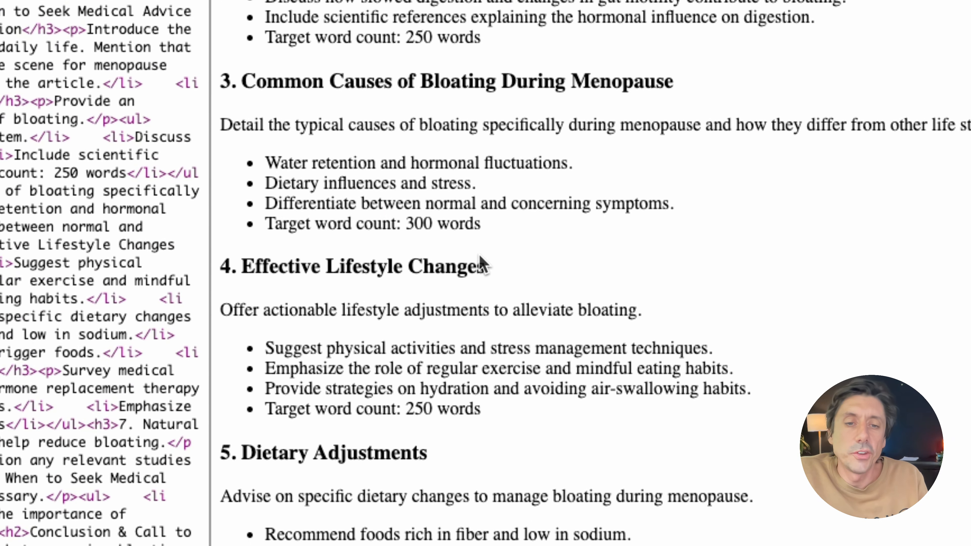
pyautogui.scroll(-5, 547, 399)
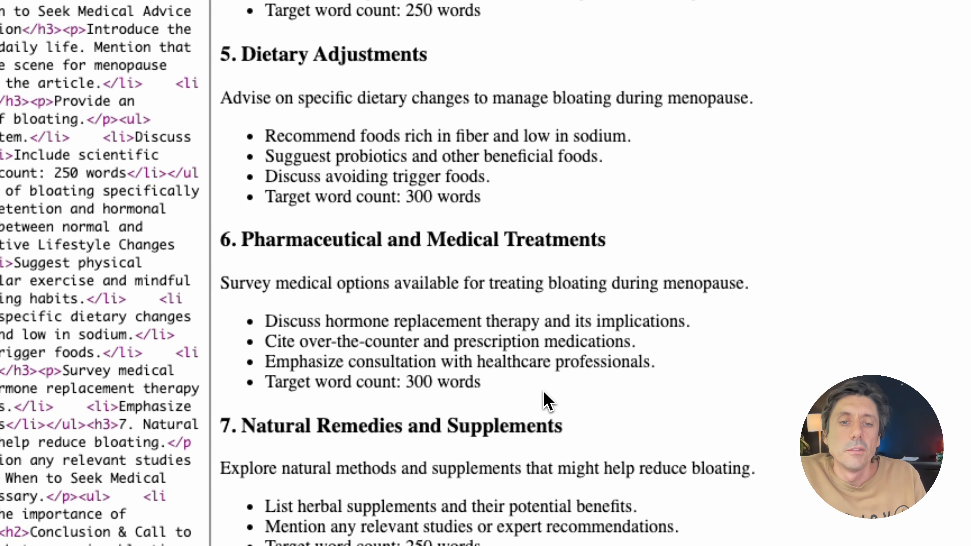
pyautogui.scroll(15, 542, 396)
pyautogui.scroll(10, 535, 387)
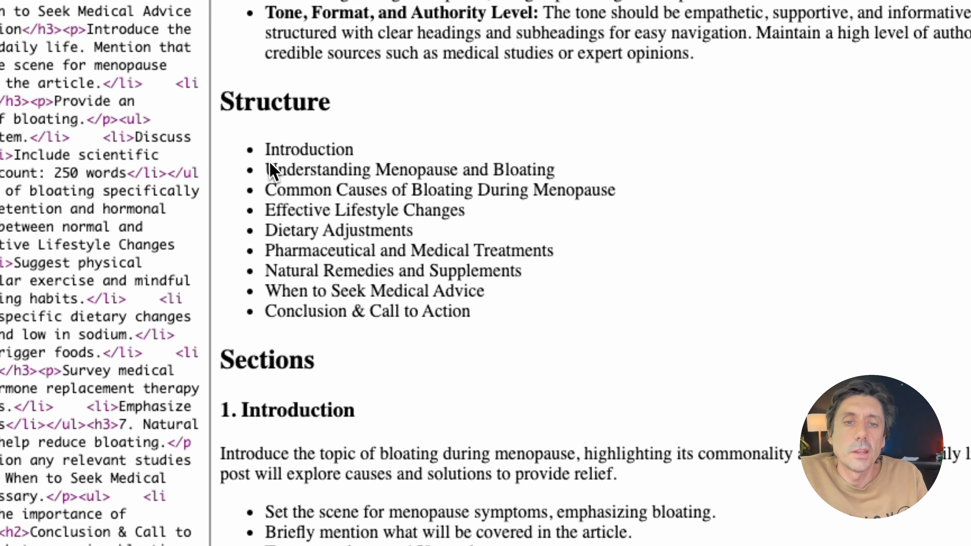
pyautogui.moveTo(265, 145); pyautogui.dragTo(527, 357)
pyautogui.click(516, 383)
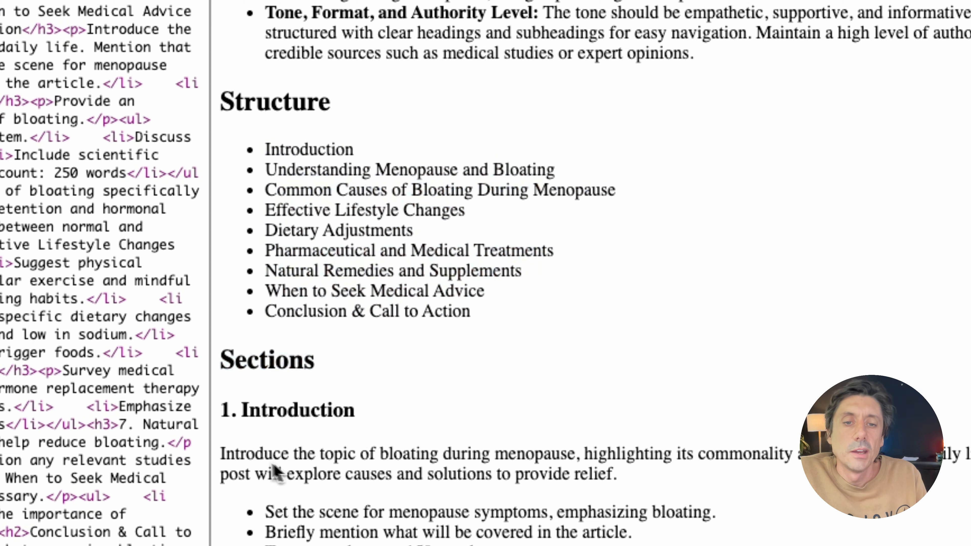
pyautogui.moveTo(223, 454); pyautogui.dragTo(627, 476)
pyautogui.click(281, 526)
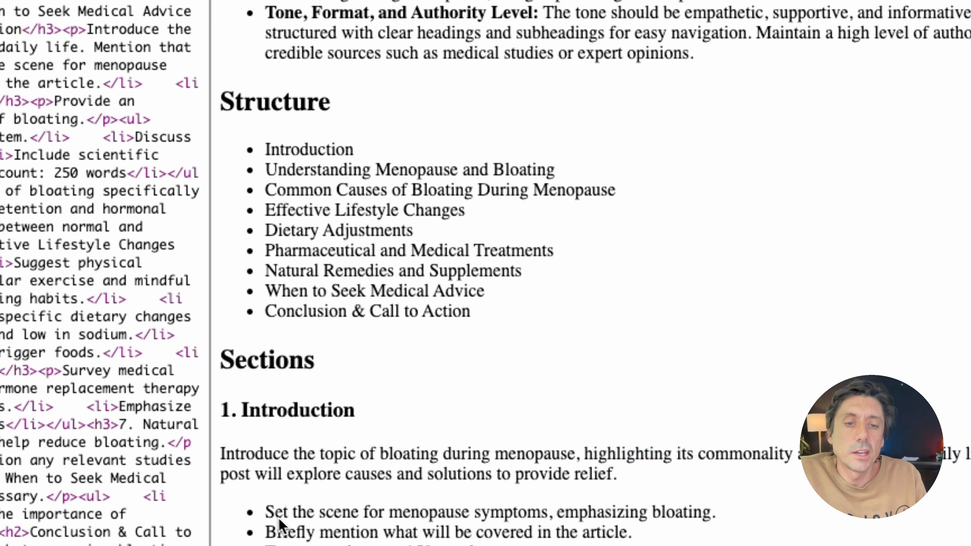
pyautogui.moveTo(279, 520); pyautogui.dragTo(430, 539)
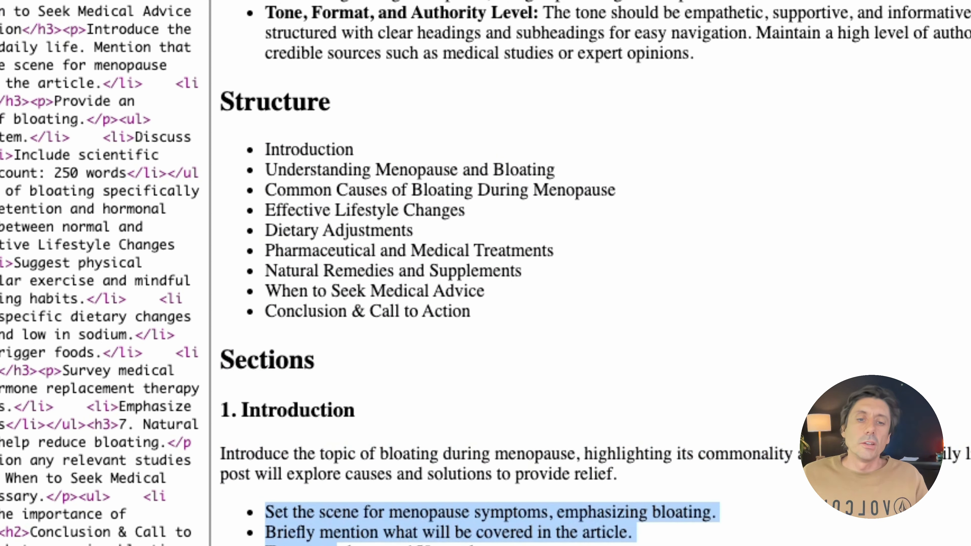